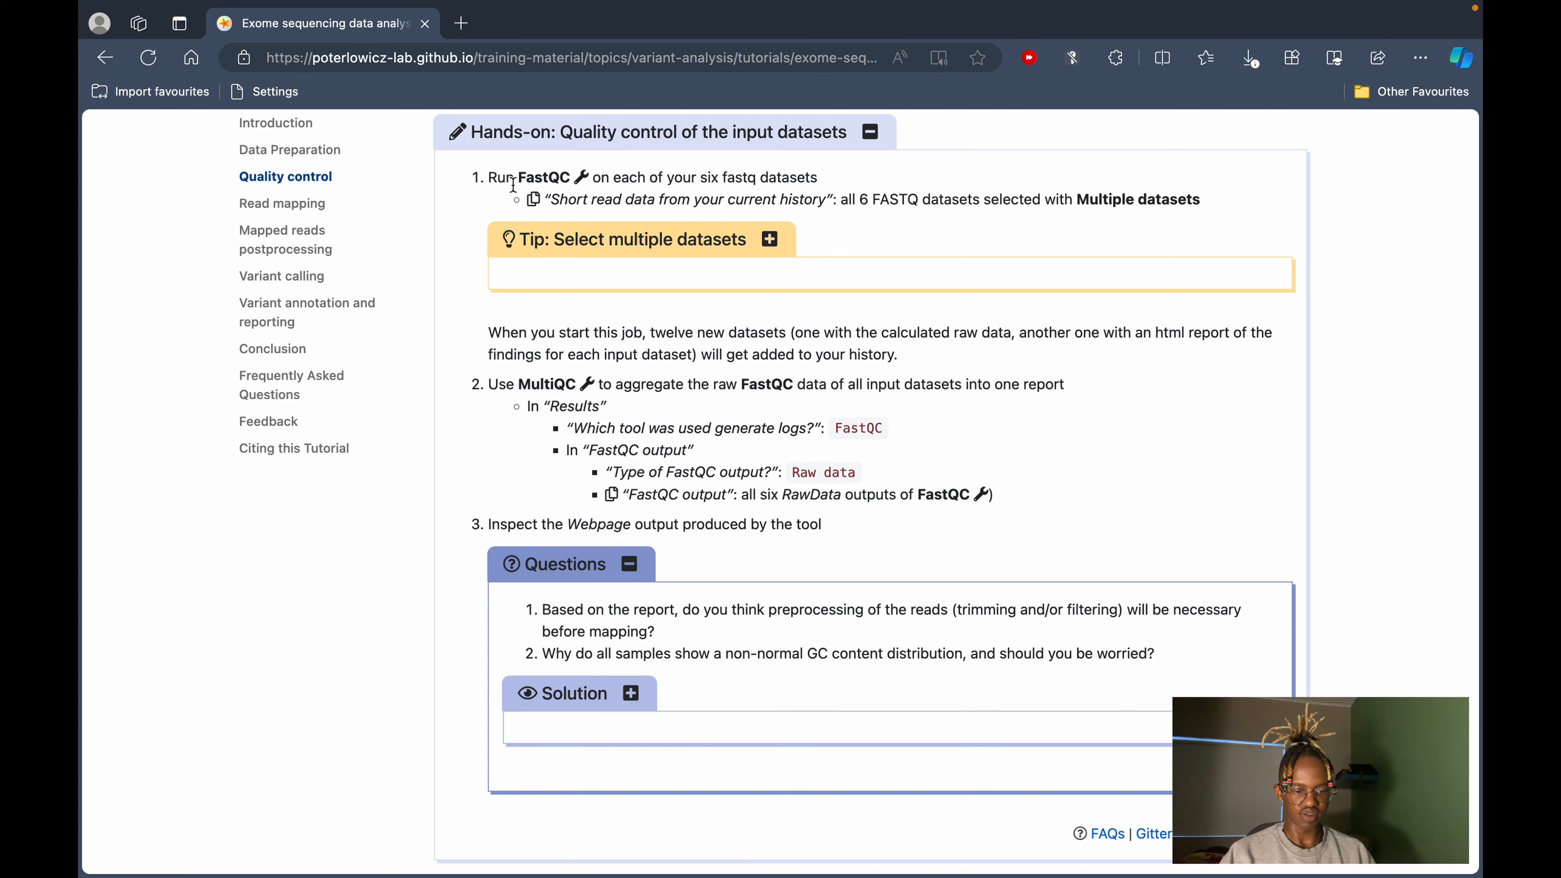
Read the tutorial's instructions for running FastQC on the six FASTQ datasets.
left_click_drag(487, 178, 799, 179)
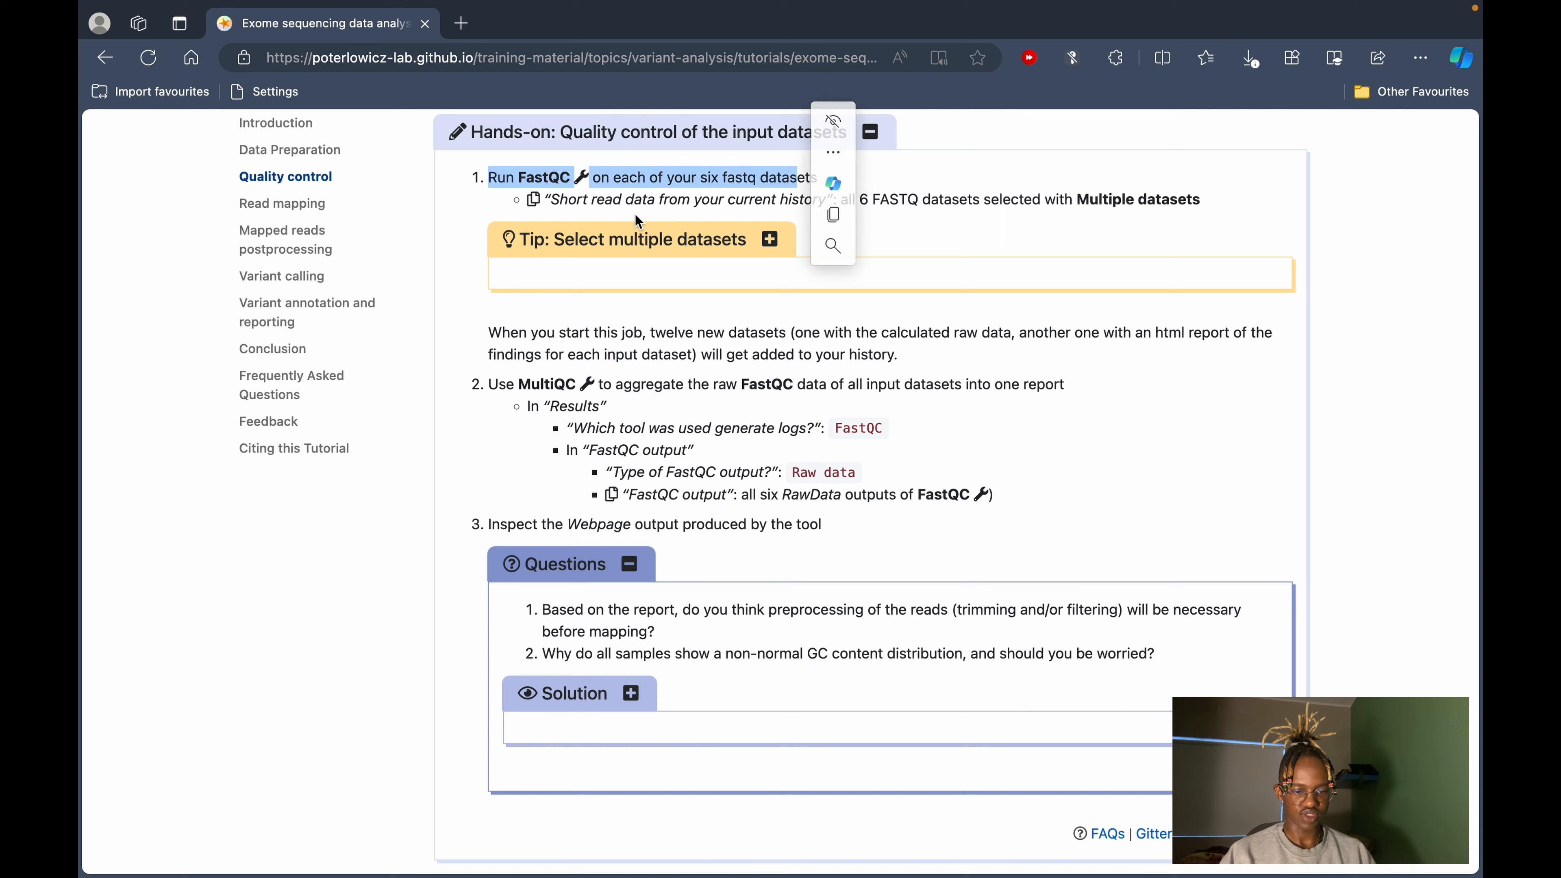
left_click(560, 197)
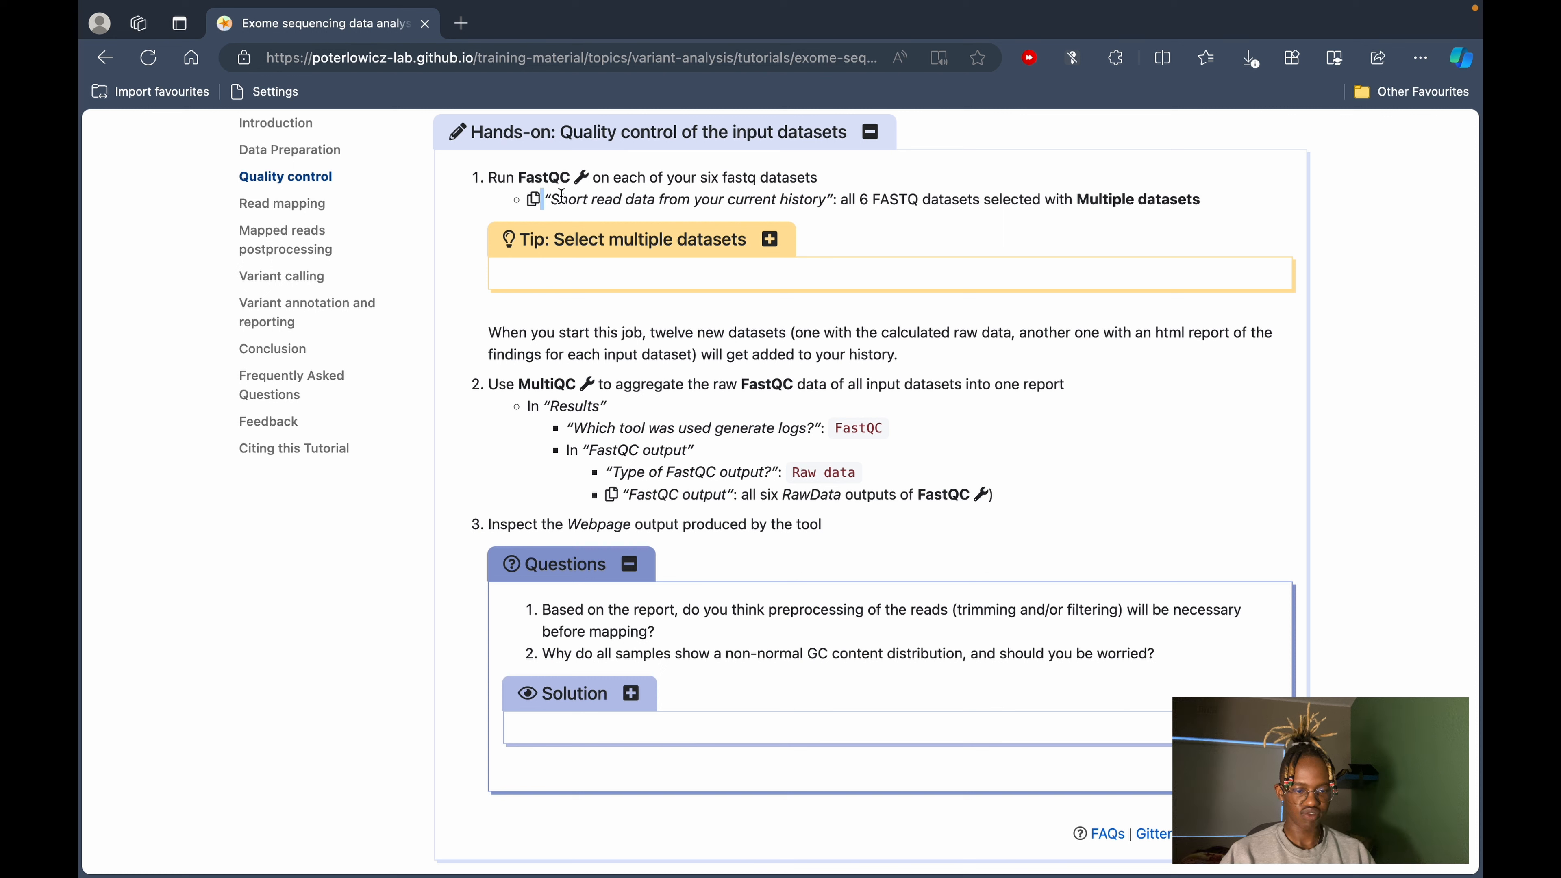
left_click_drag(561, 196, 810, 201)
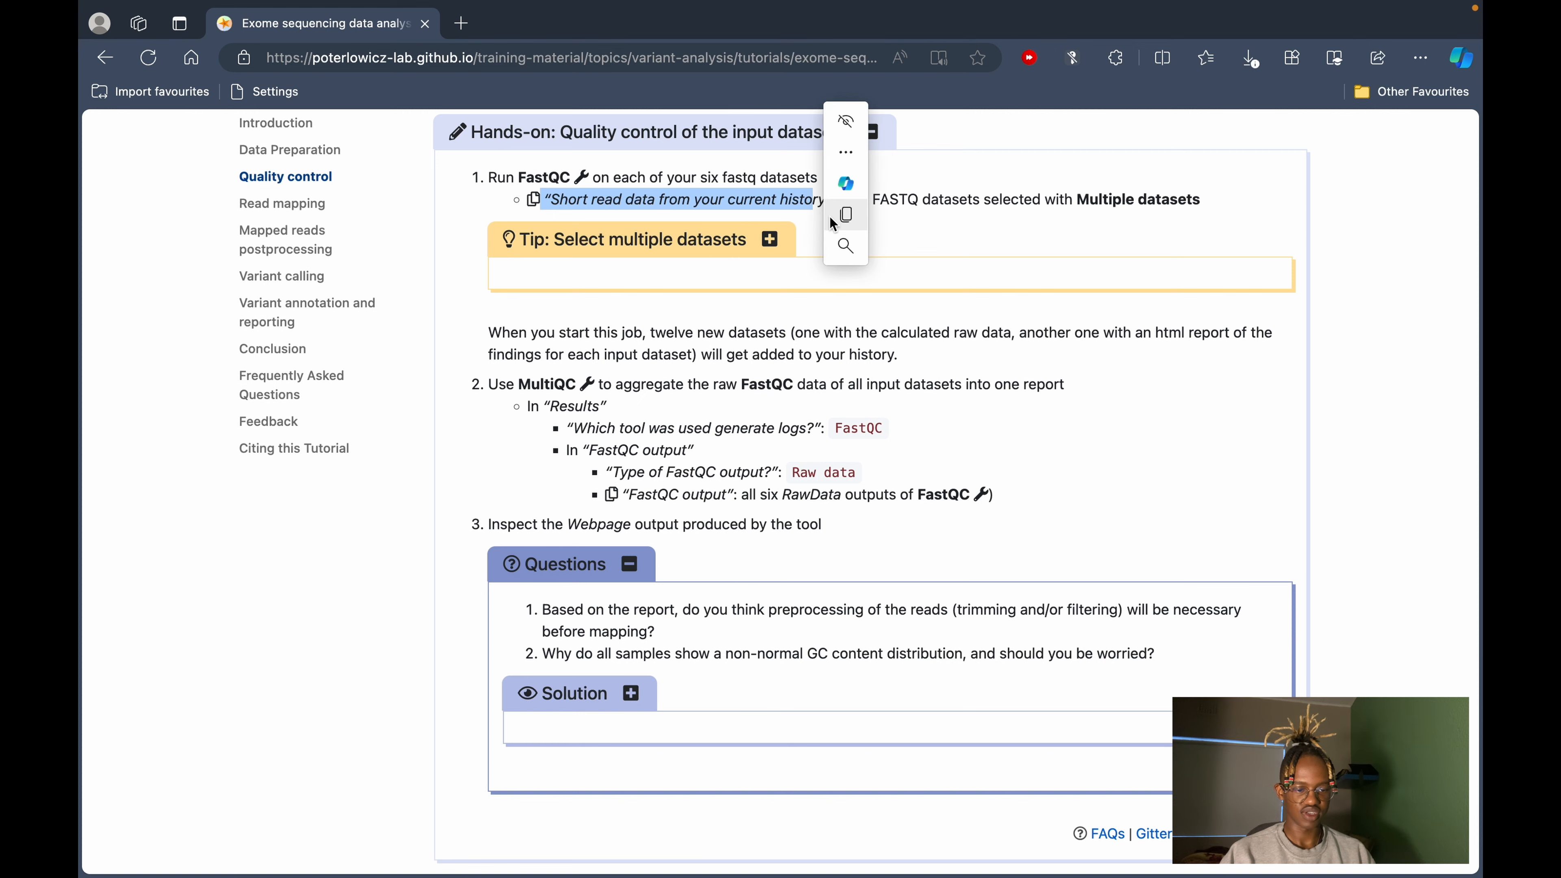
left_click(962, 226)
Switch to Galaxy and set the FastQC raw read input to multiple datasets, choosing all six proband, mother and father R1 and R2 reads.
key("ctrl+Left")
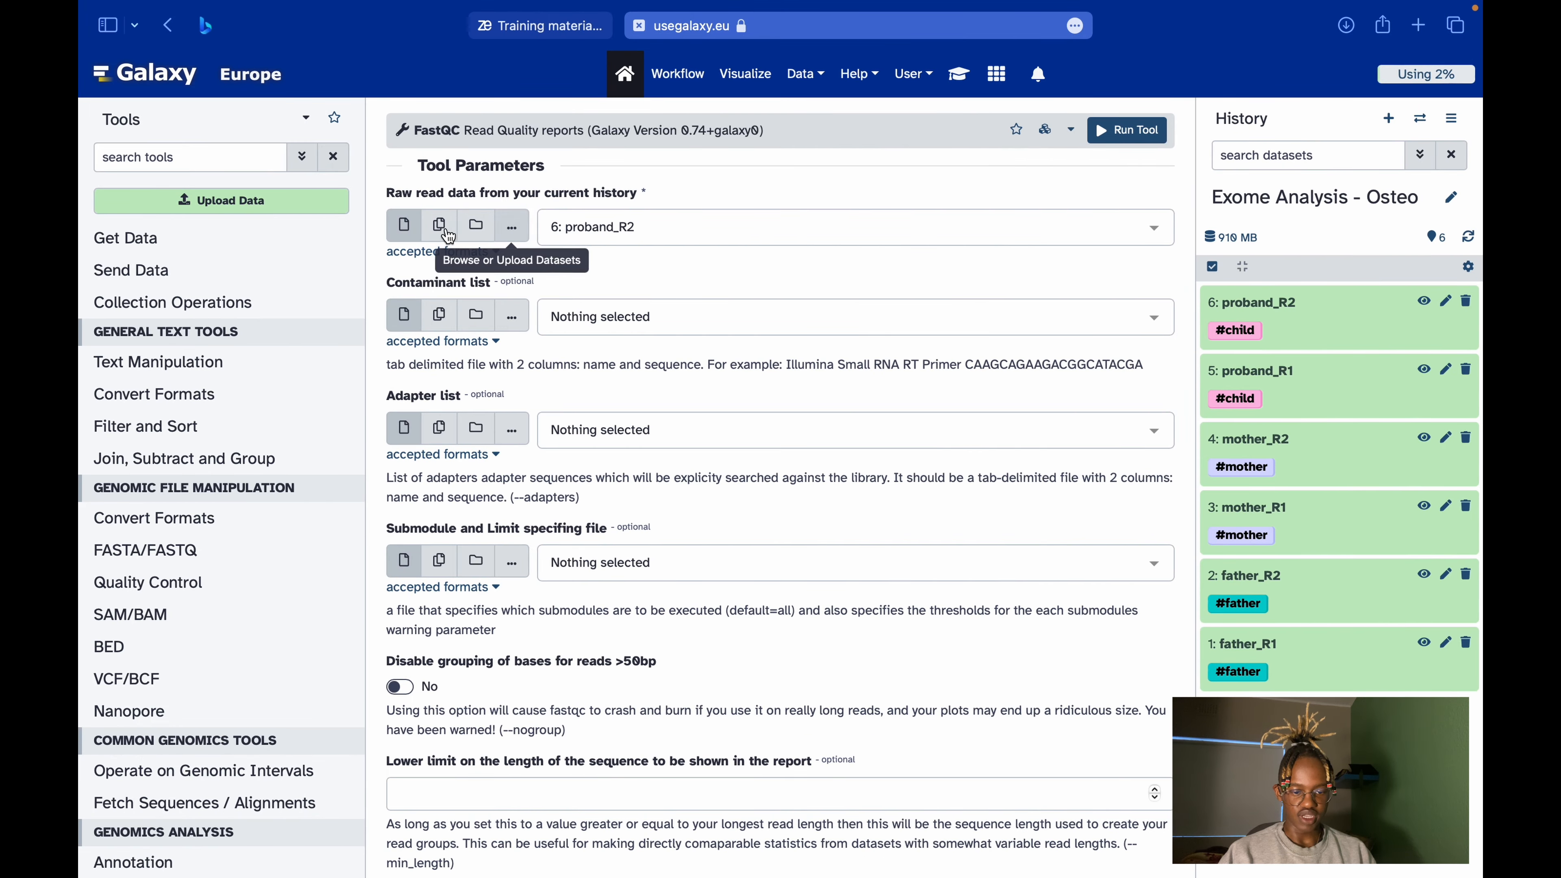
left_click(441, 237)
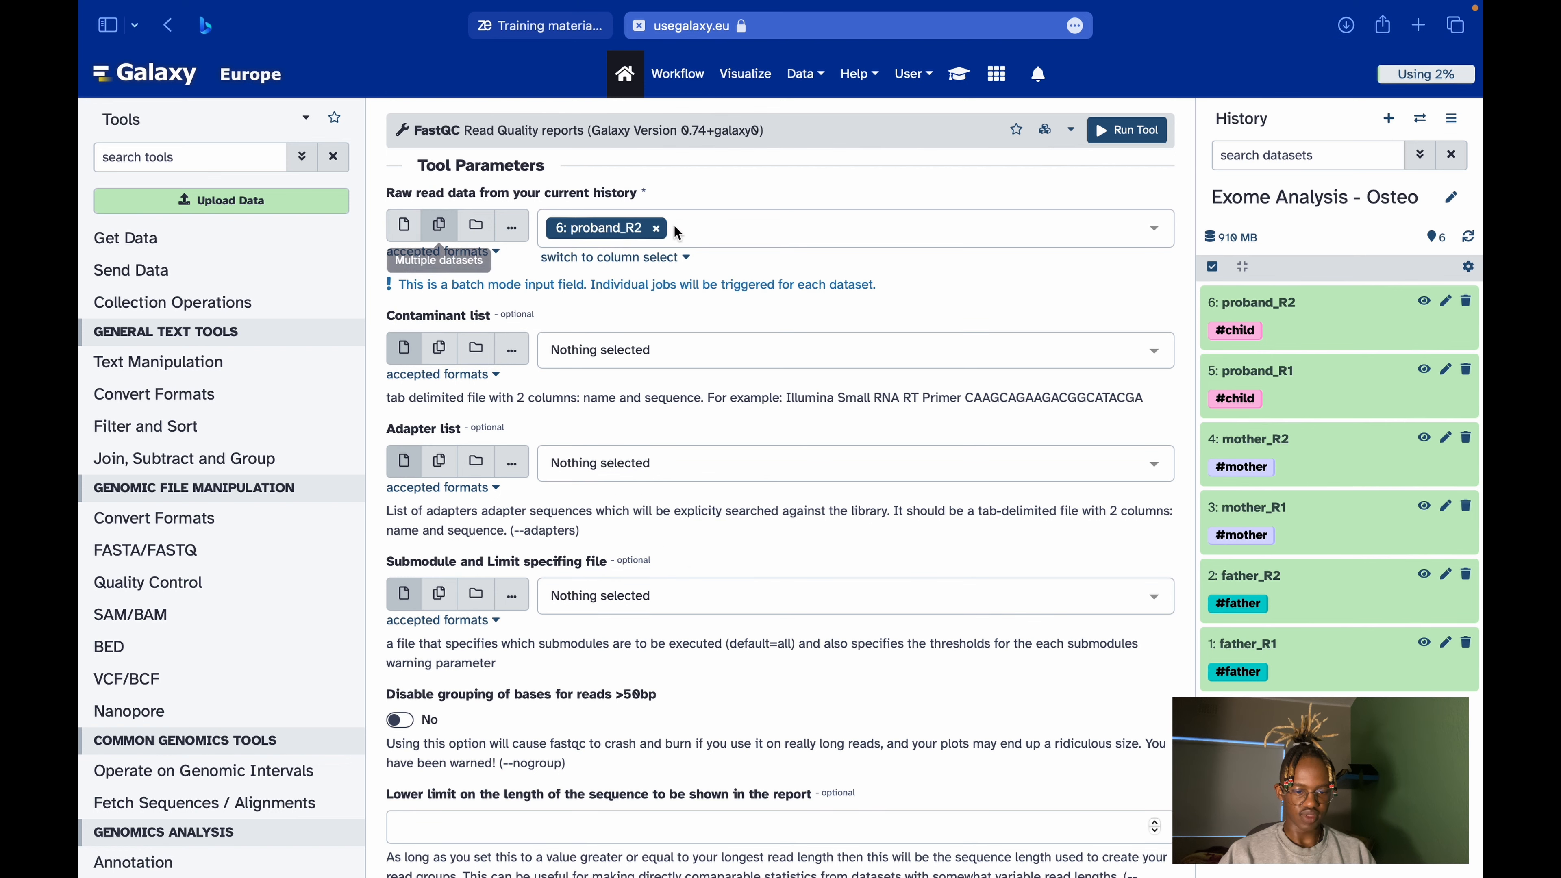
left_click(746, 222)
left_click(692, 328)
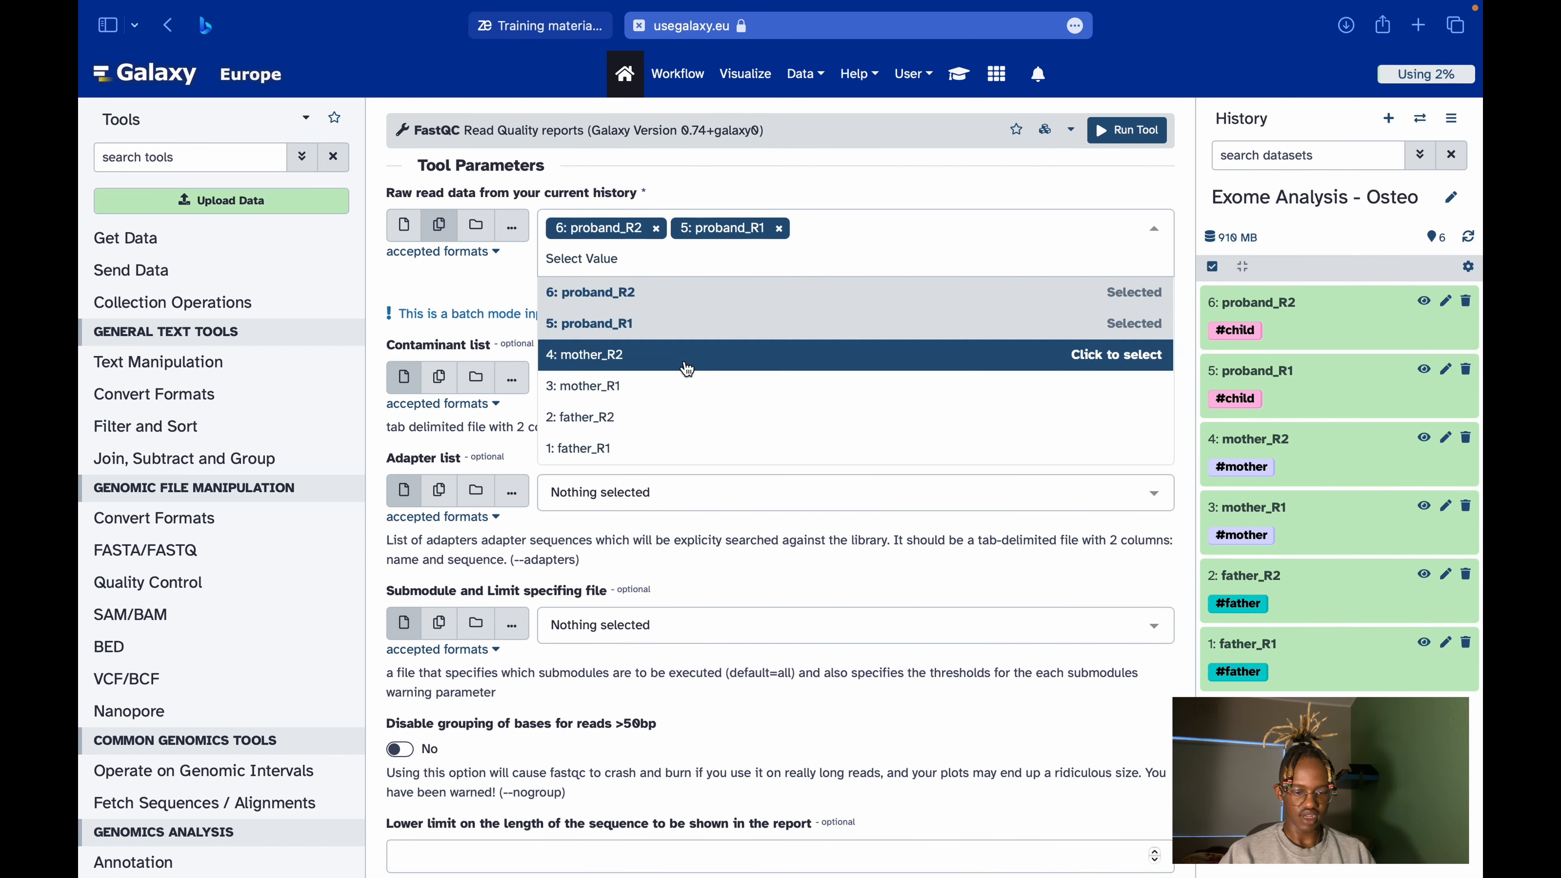
left_click(686, 364)
left_click(677, 394)
left_click(676, 418)
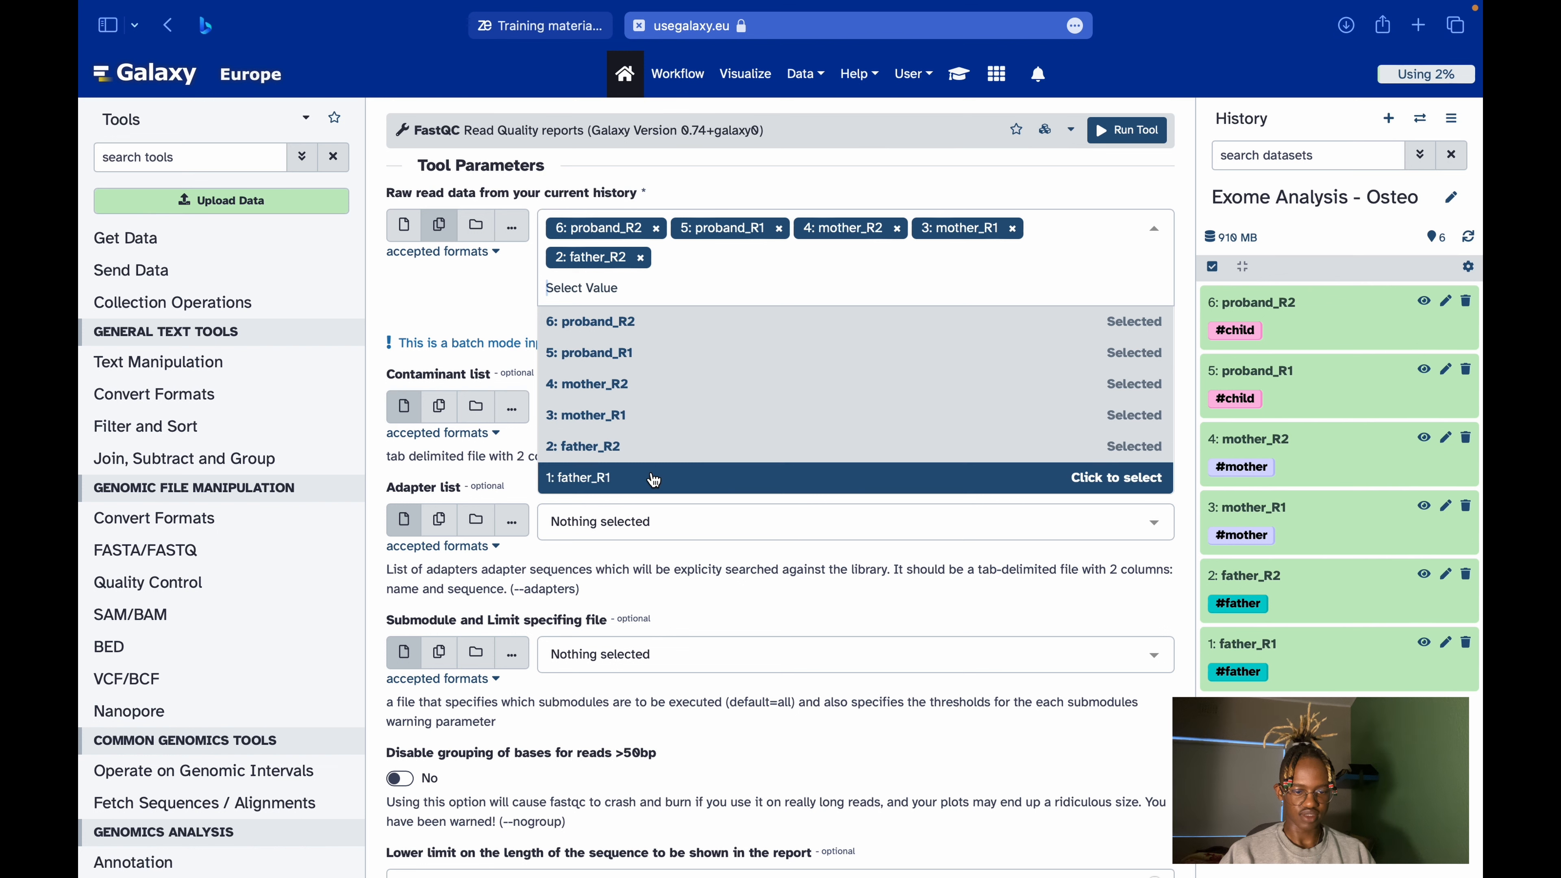
left_click(675, 477)
left_click(452, 289)
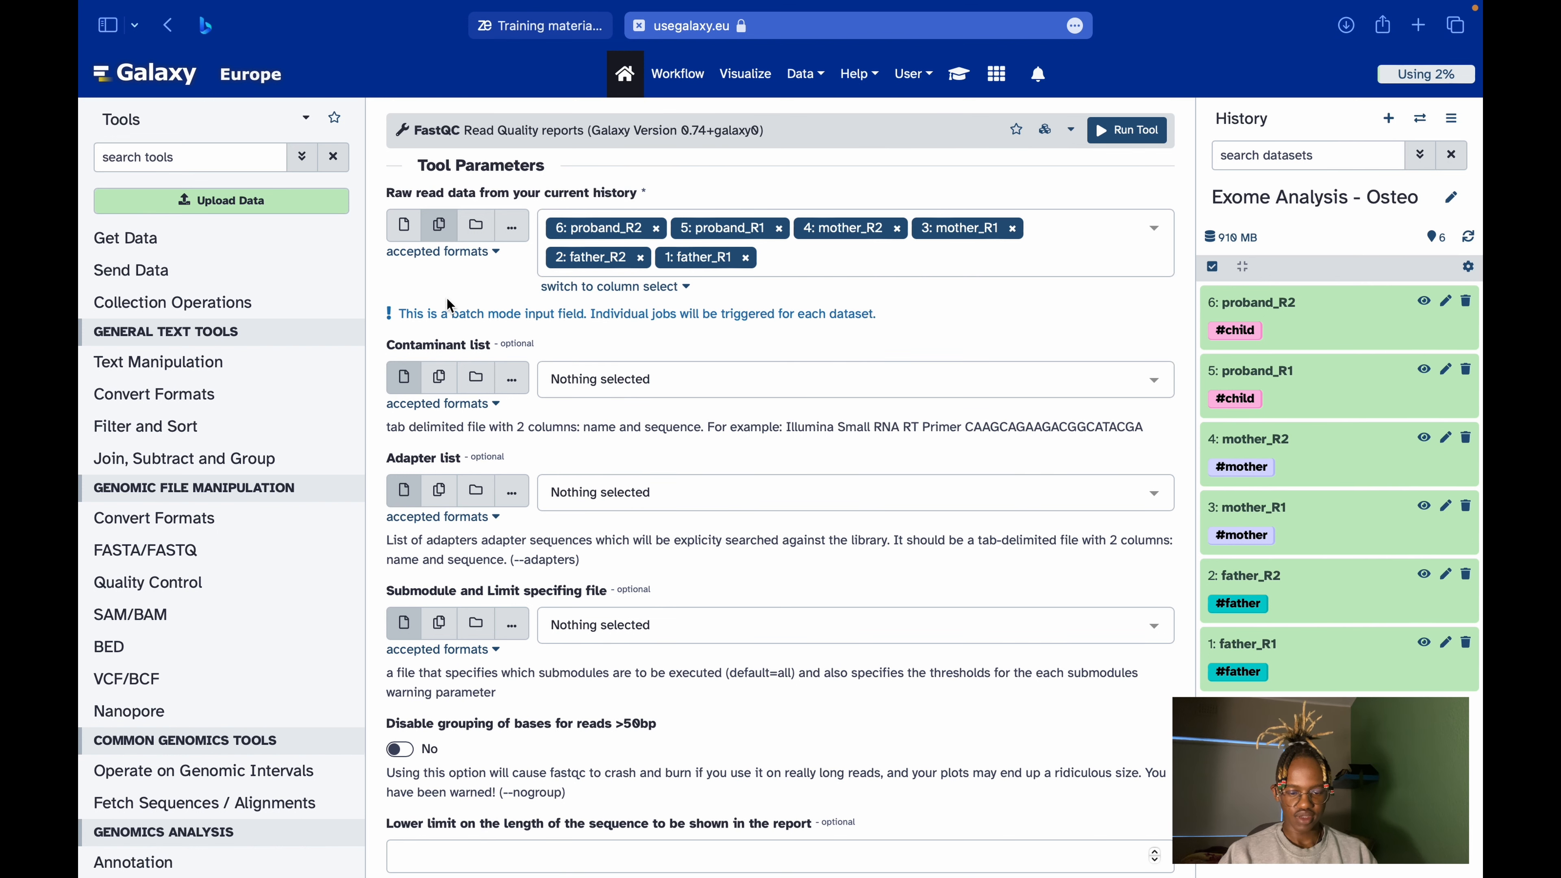
Check the tutorial's tip on selecting multiple datasets, and run FastQC in Galaxy on the six chosen read datasets.
key("ctrl+Right")
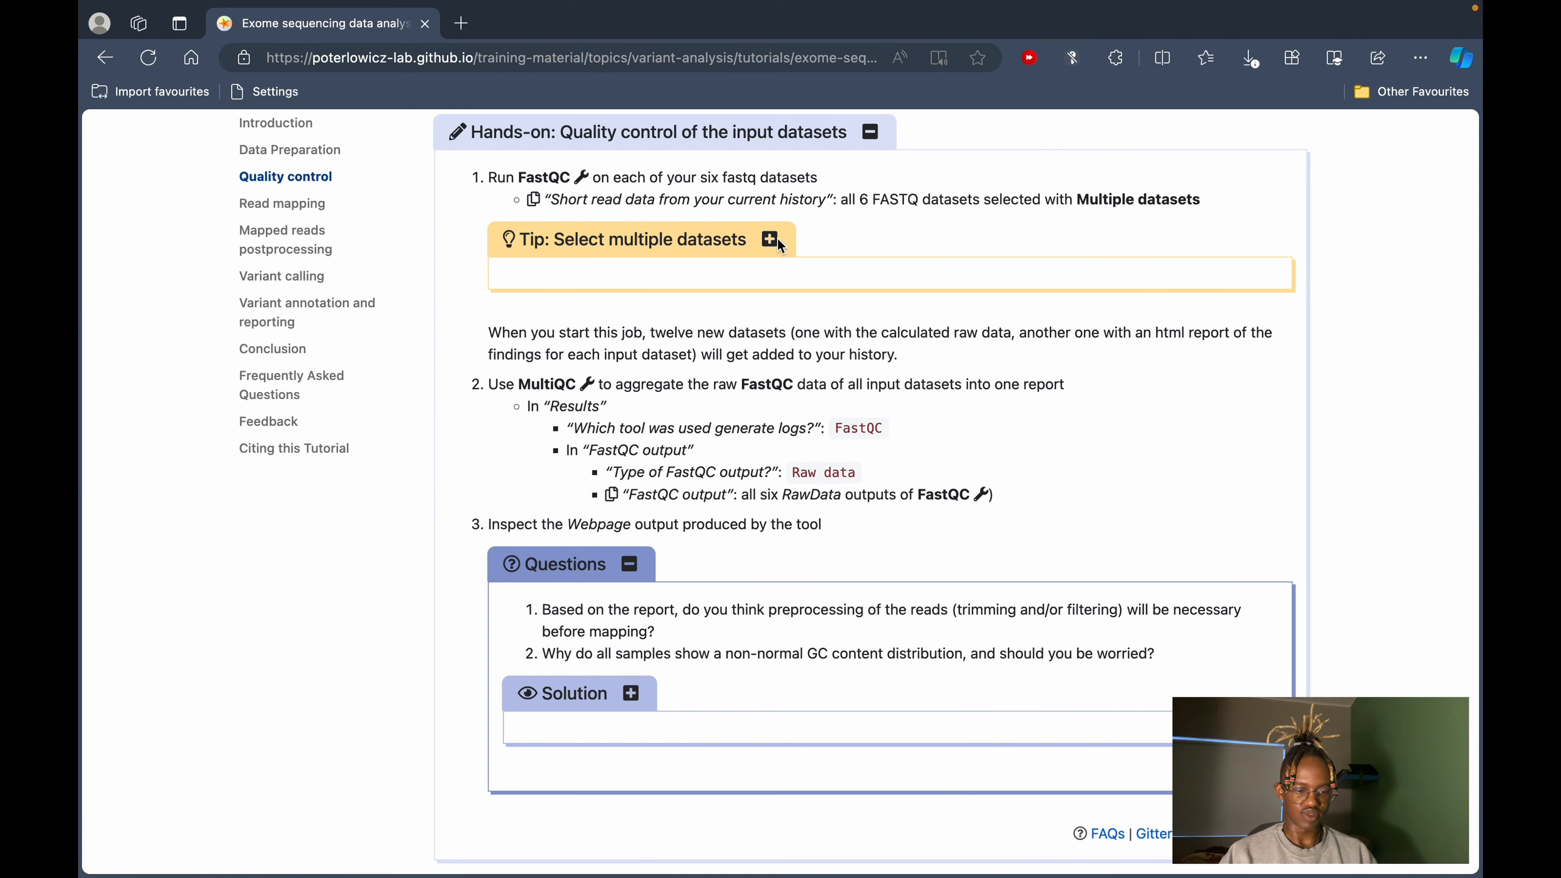
left_click(769, 239)
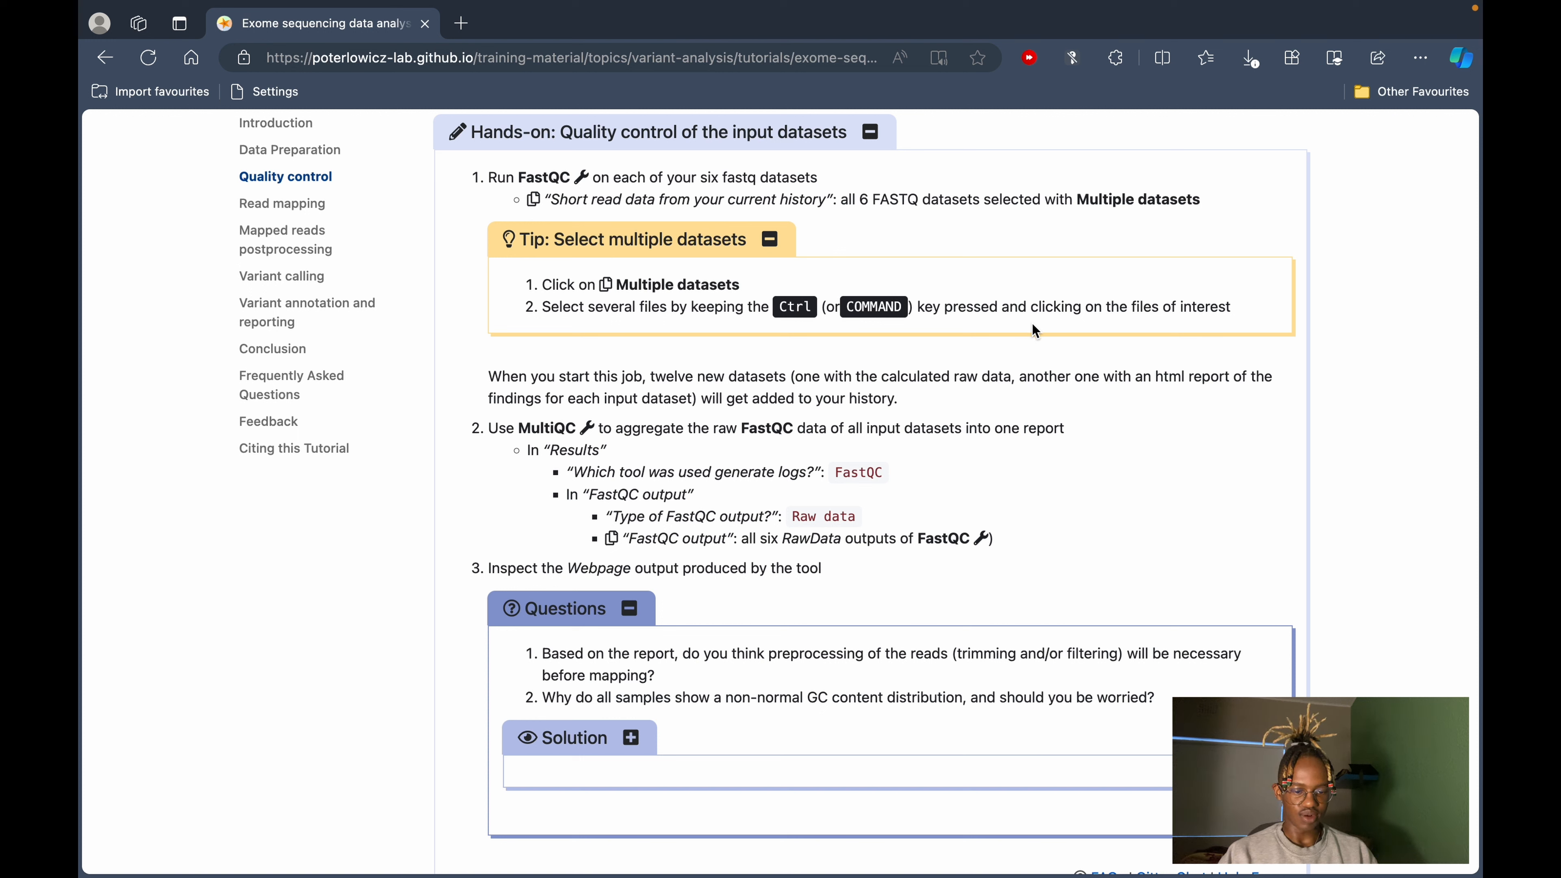
left_click_drag(616, 381, 860, 377)
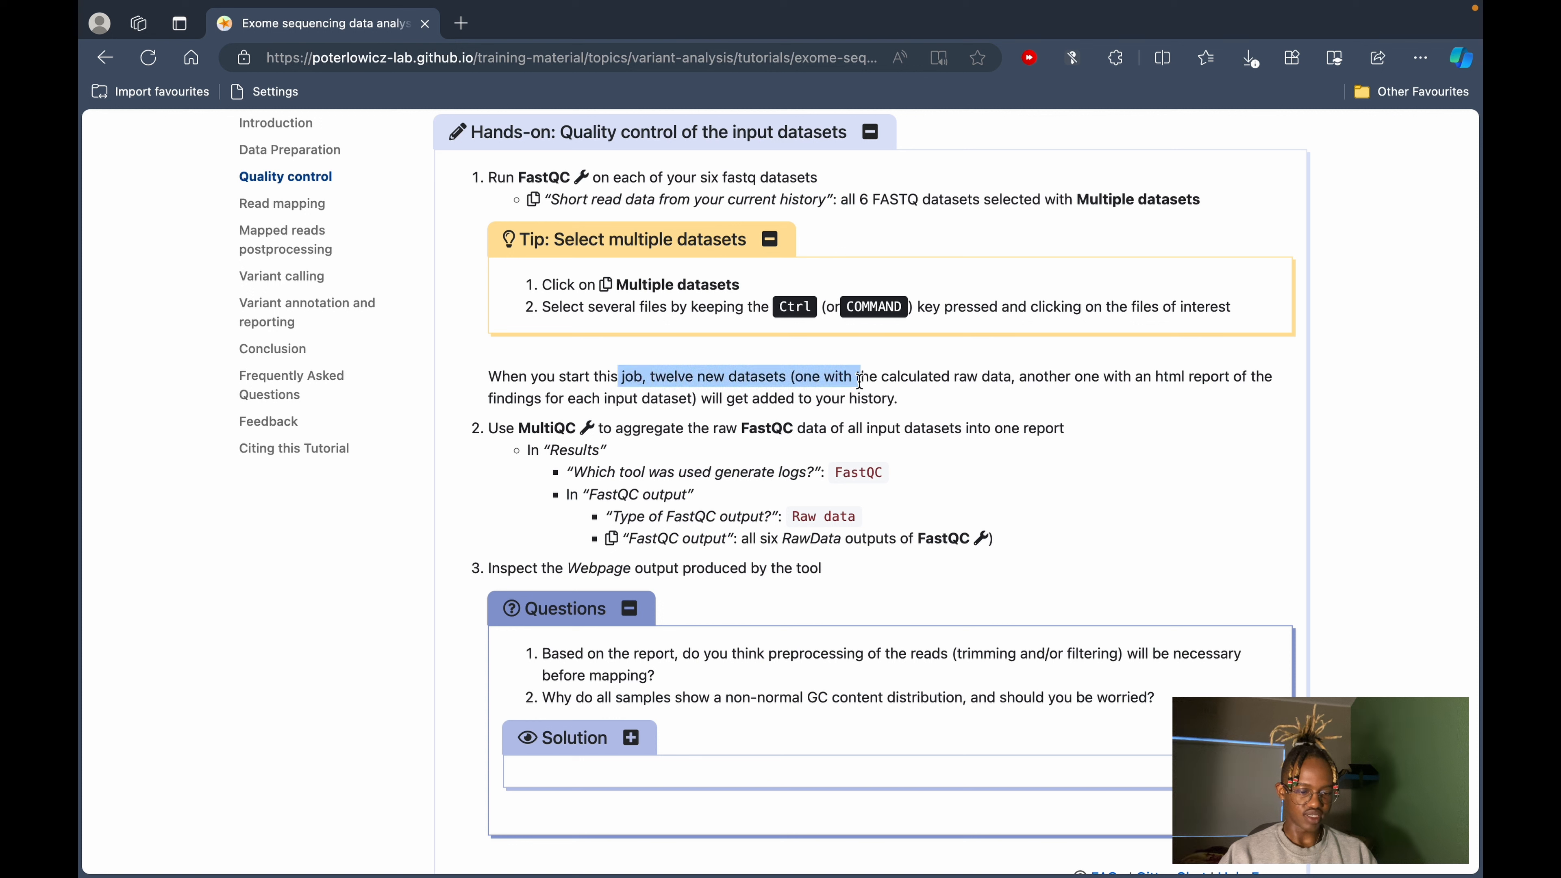
left_click(985, 405)
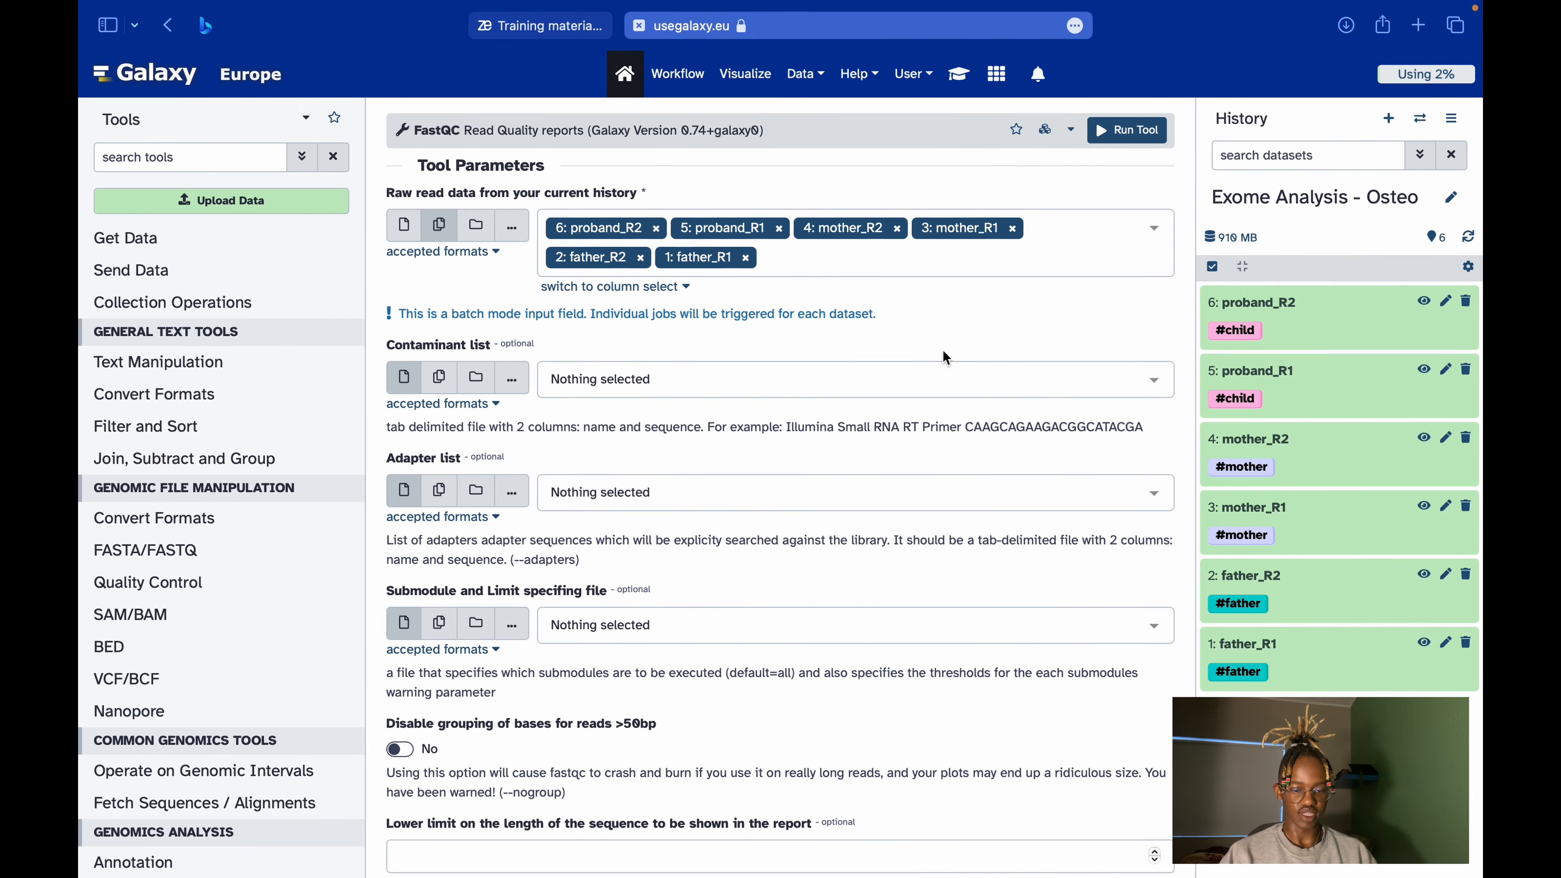
scroll(944, 352, "down", 10)
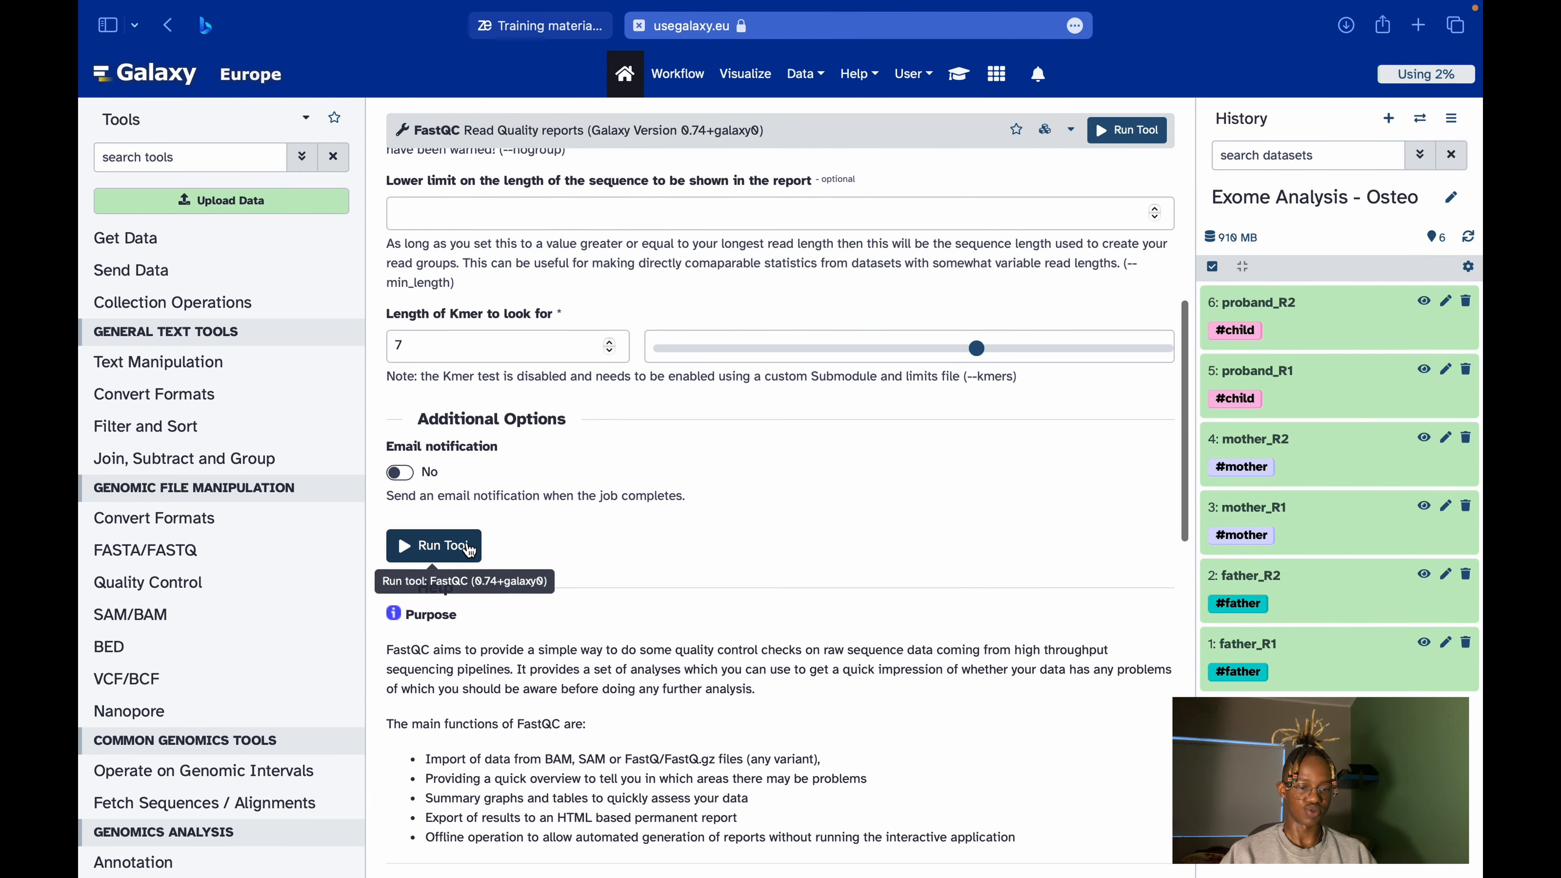
left_click(471, 550)
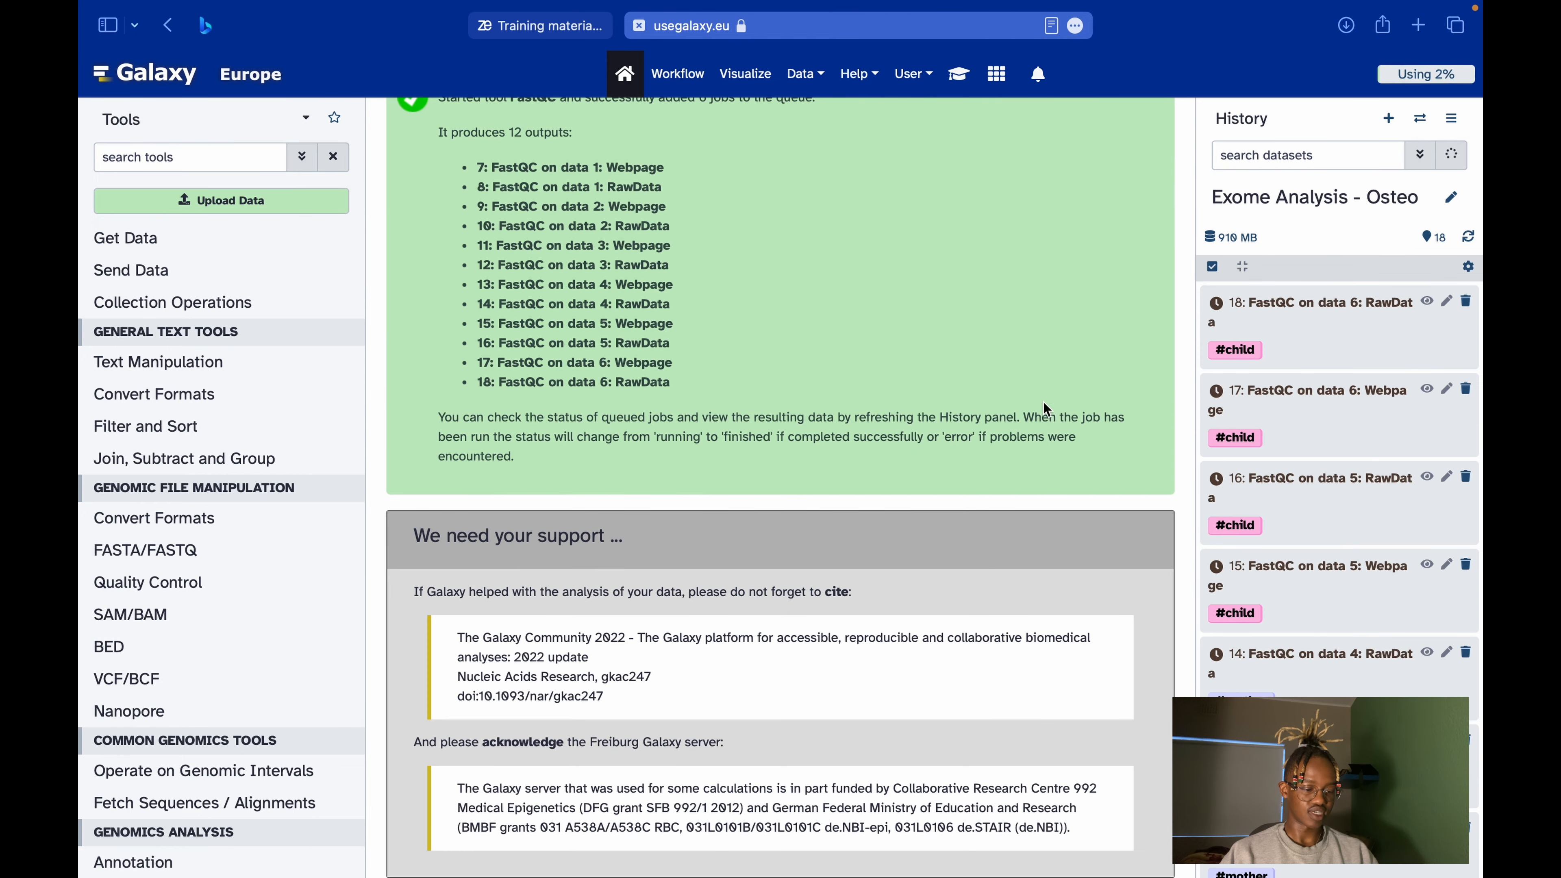
Look through the FastQC outputs in the history and view the webpage reports for data 6 and data 4.
scroll(1347, 433, "down", 6)
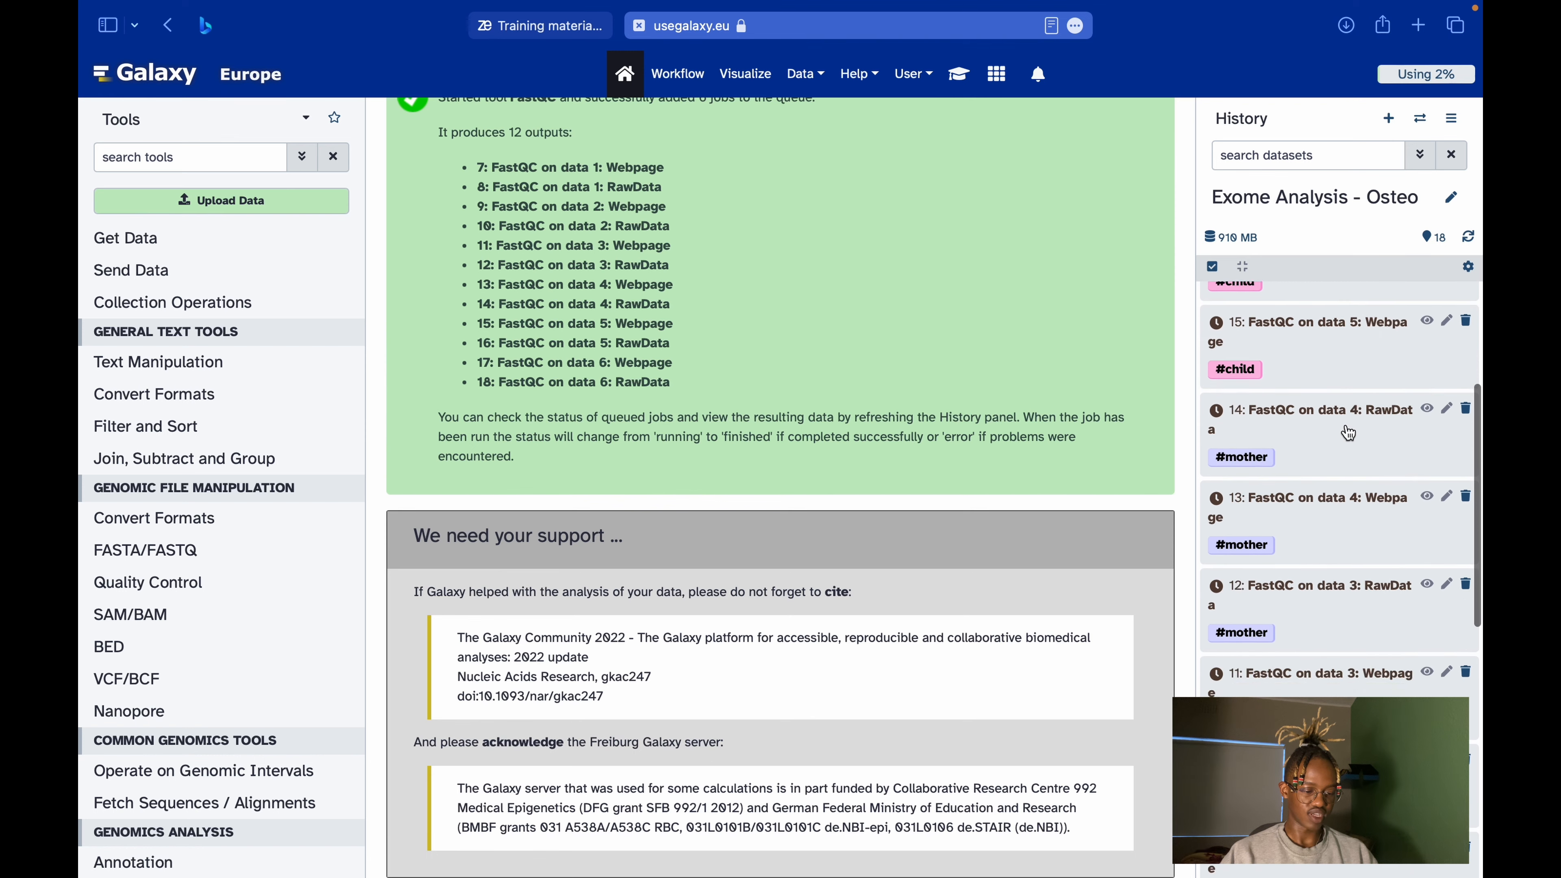
scroll(1347, 433, "down", 3)
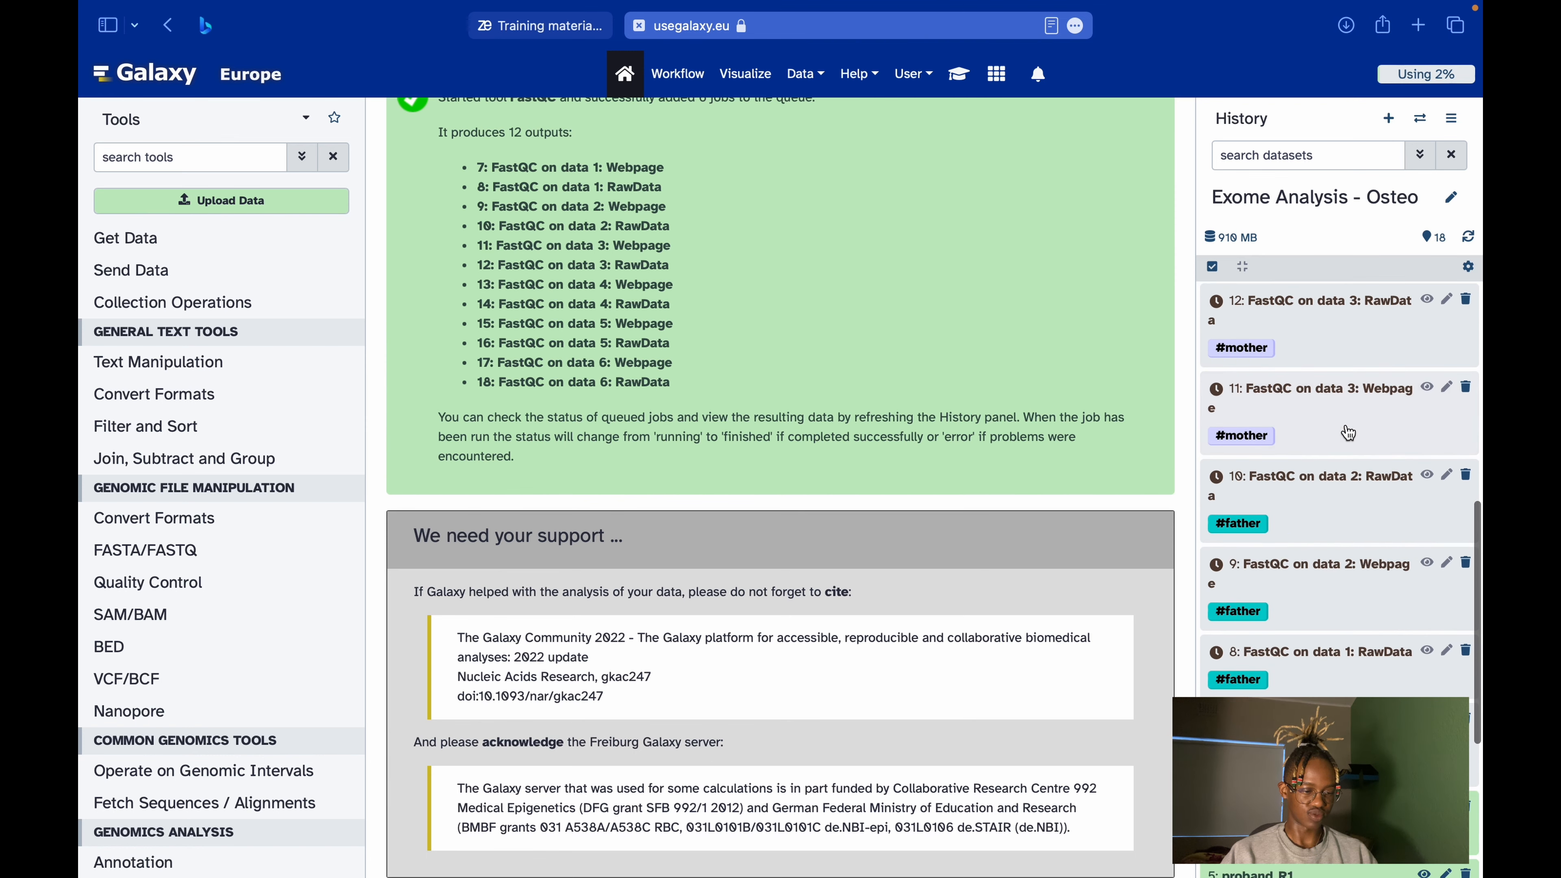
scroll(1348, 434, "up", 9)
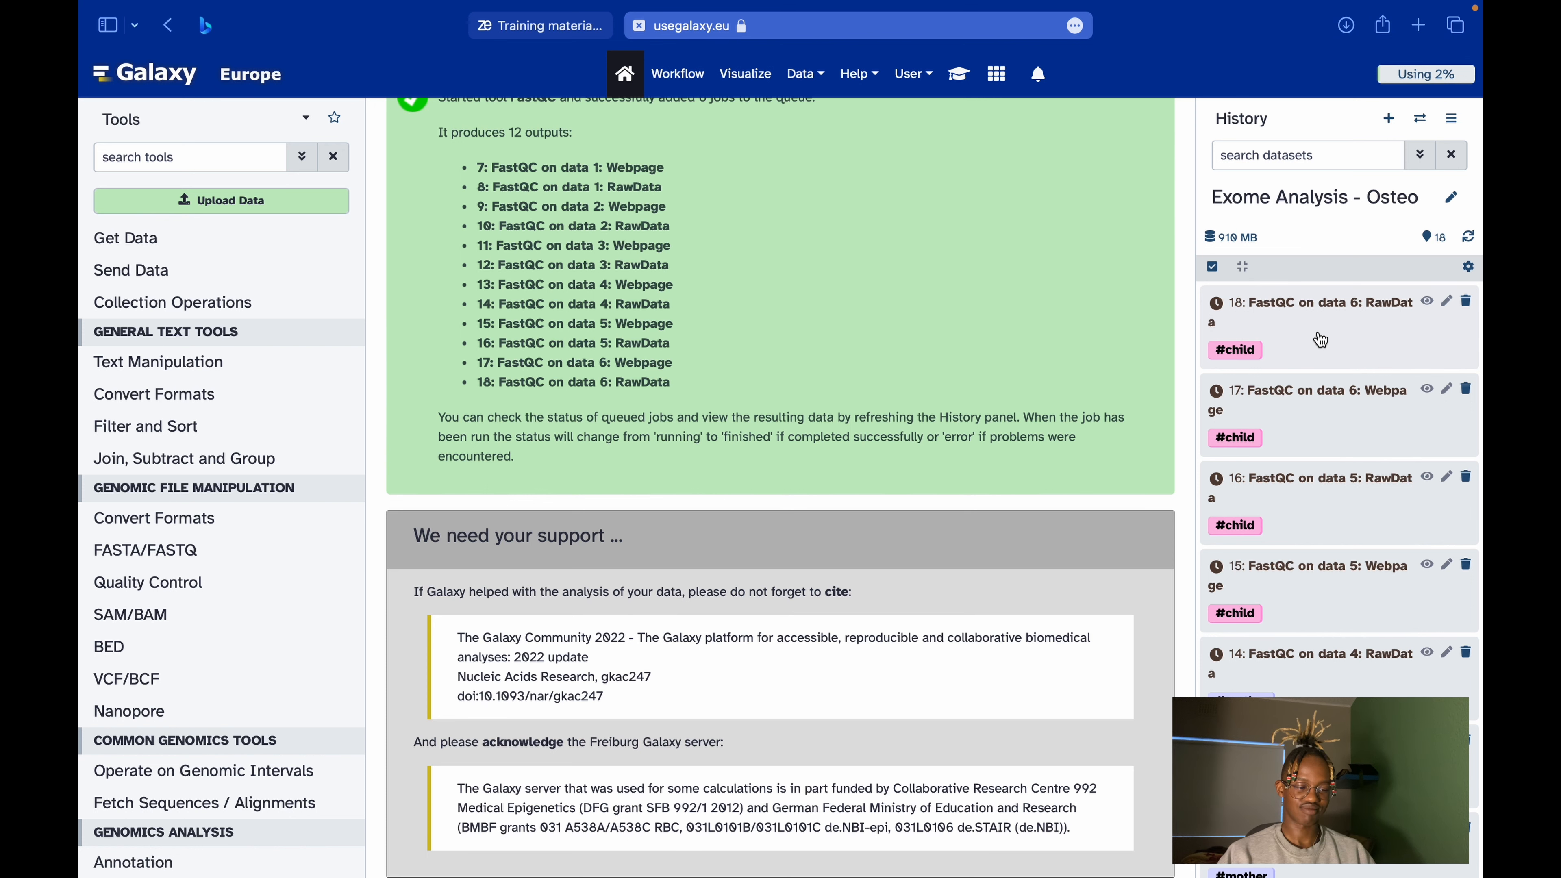
scroll(1323, 527, "down", 1)
scroll(1323, 528, "down", 4)
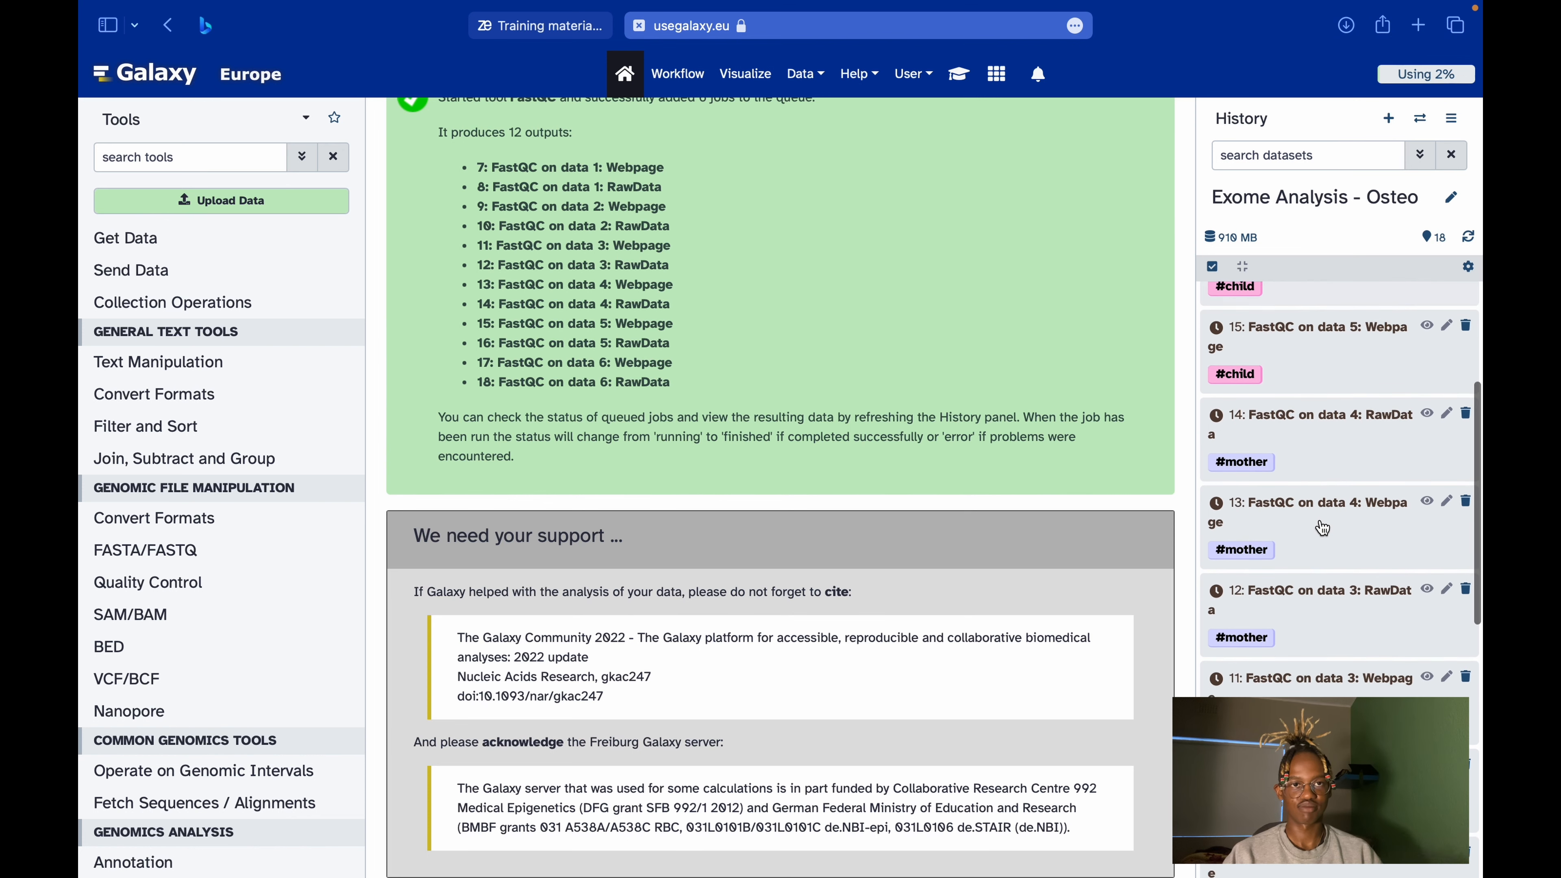
scroll(1323, 527, "up", 5)
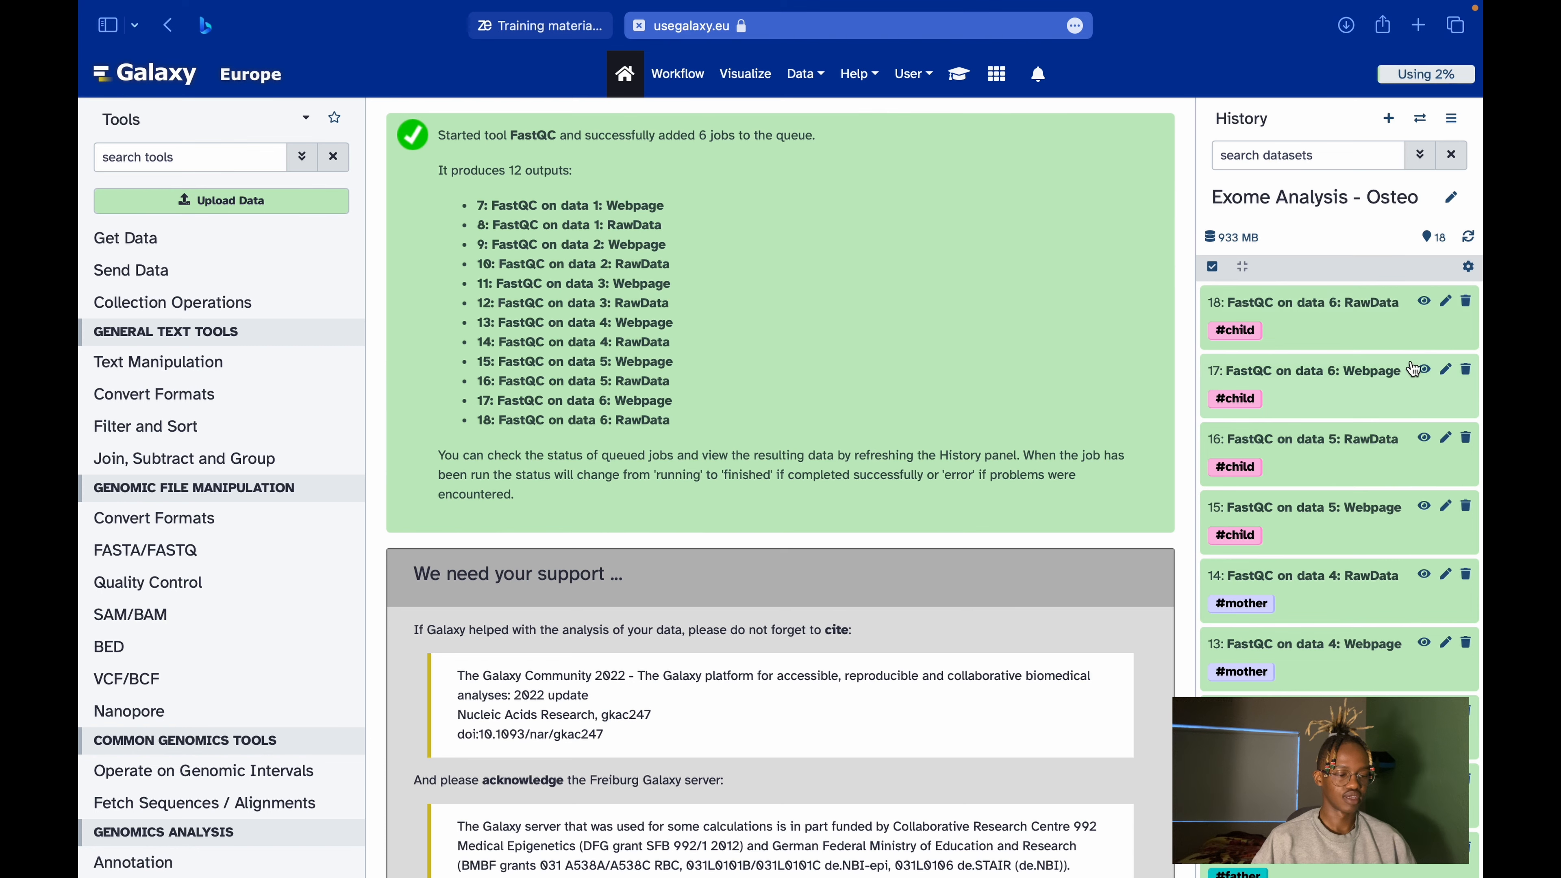
left_click(1423, 371)
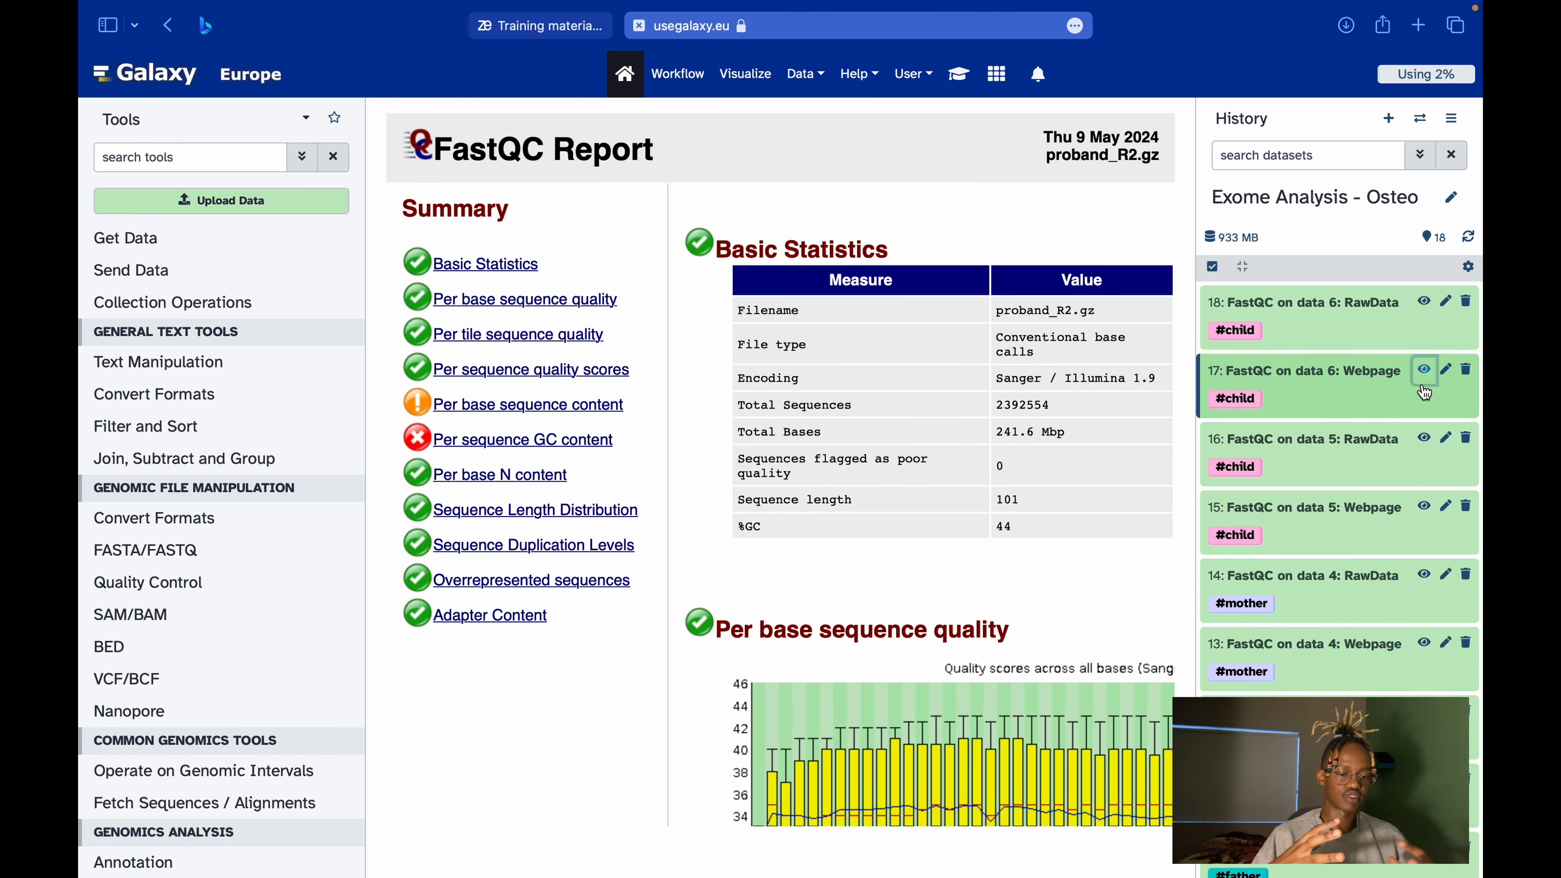
left_click(1423, 507)
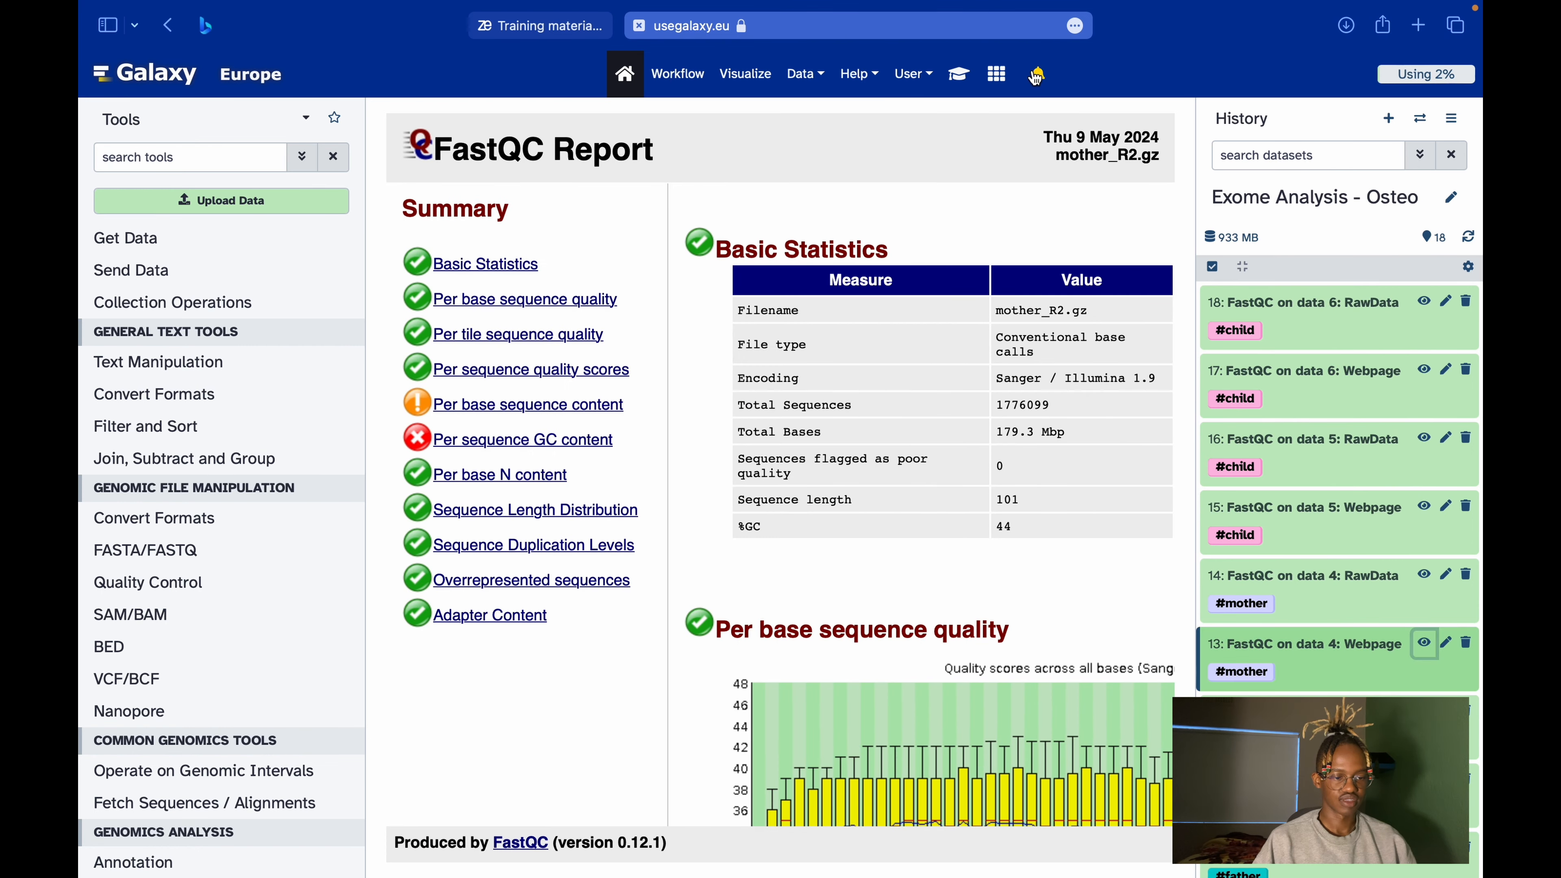
Launch the MultiQC tool from the Quality control section of the training material embedded in Galaxy.
left_click(959, 74)
scroll(755, 403, "down", 3)
scroll(757, 402, "down", 5)
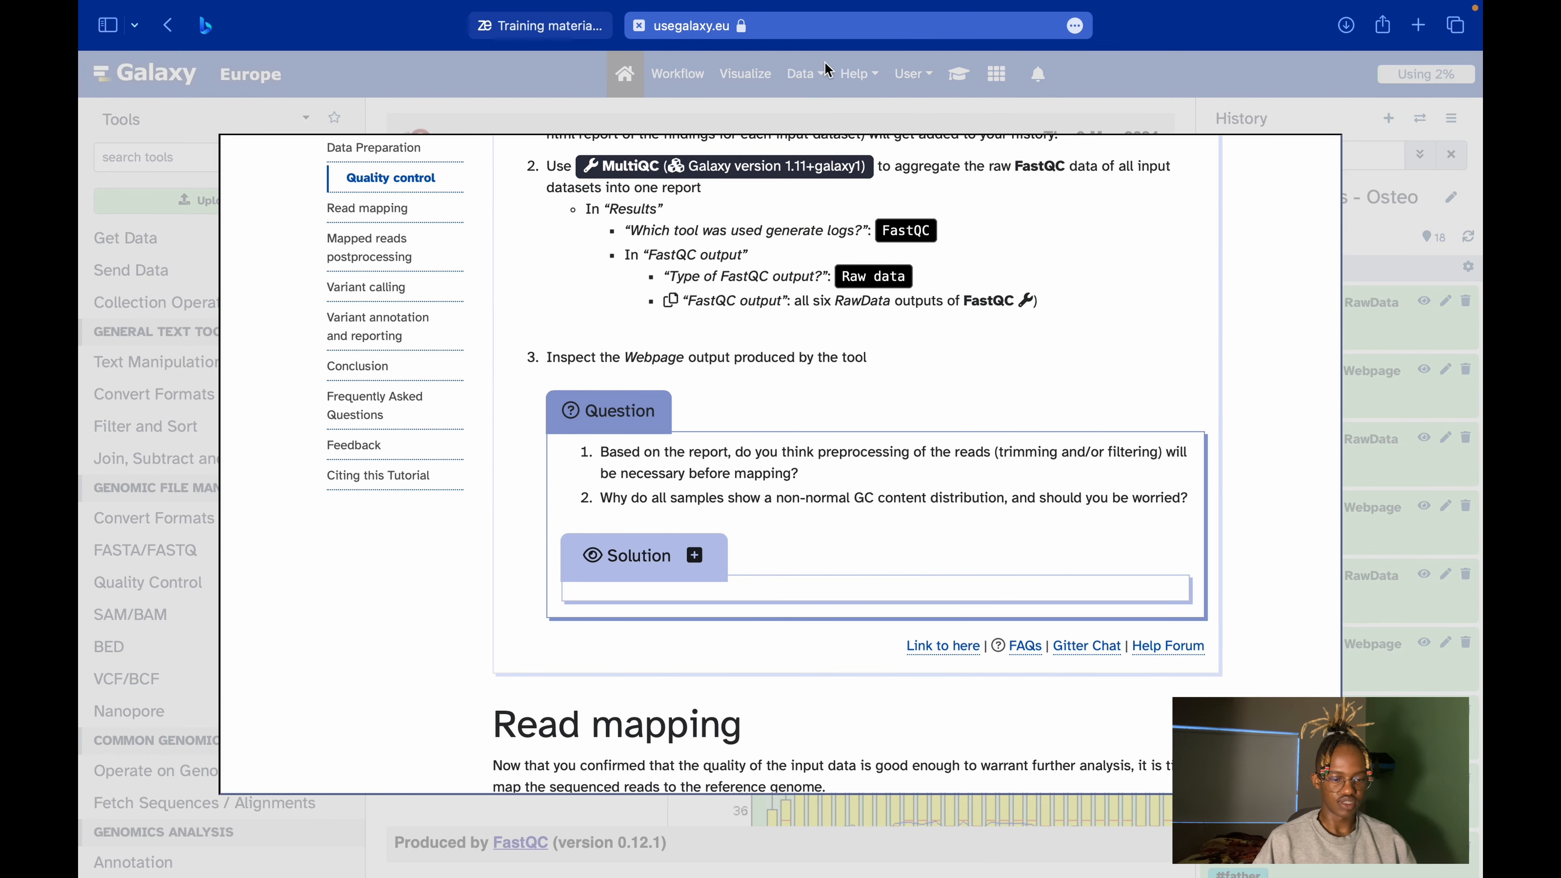
left_click(802, 167)
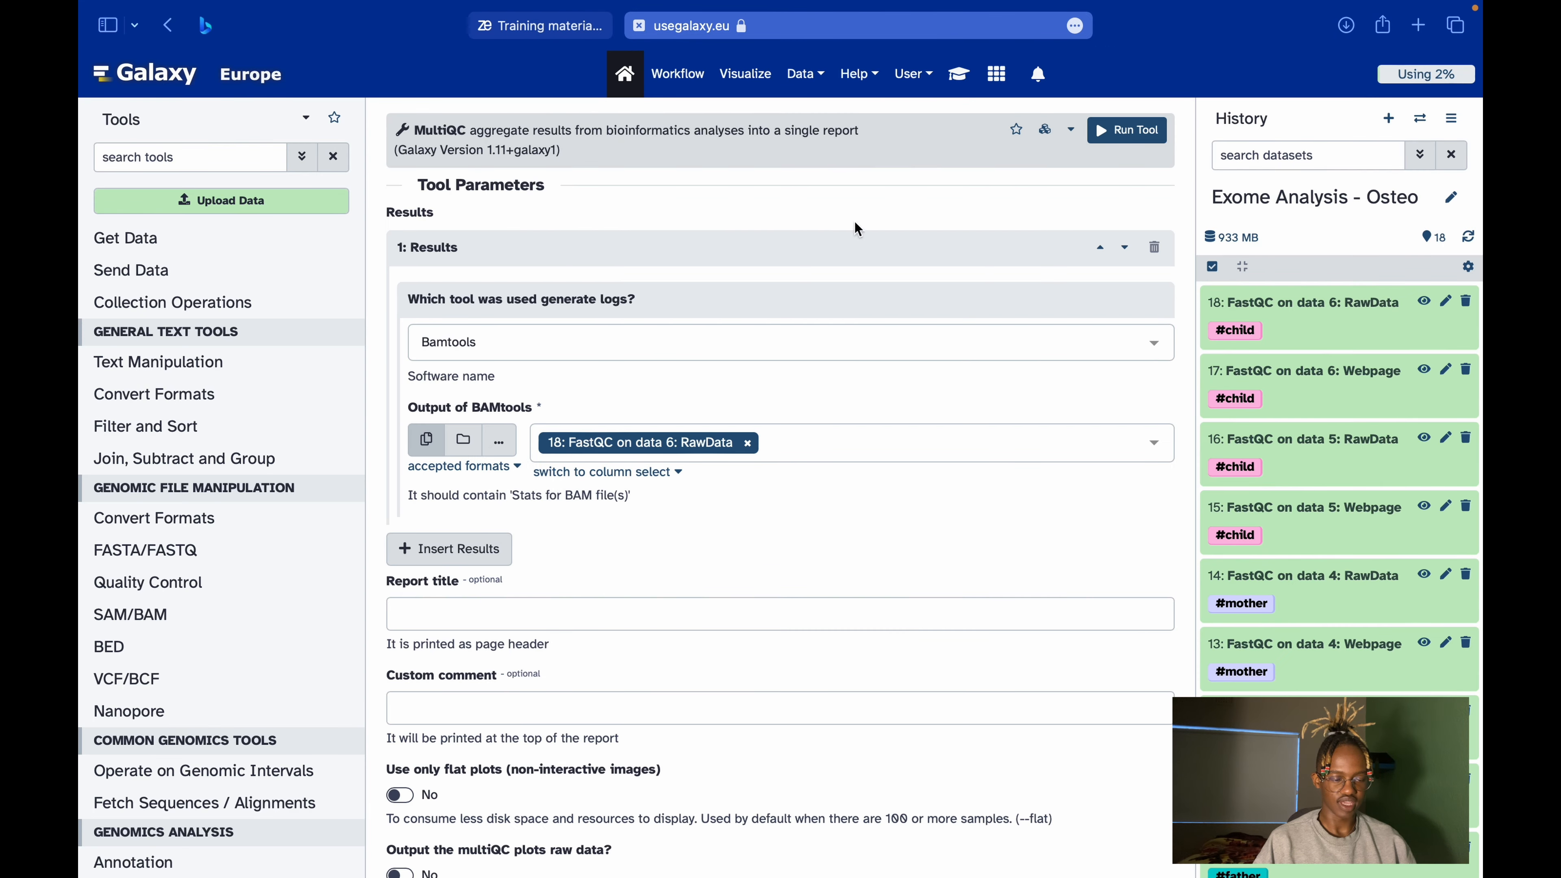
Consult the tutorial's MultiQC instructions and set the tool that generated the logs to FastQC in Galaxy.
key("ctrl+Right")
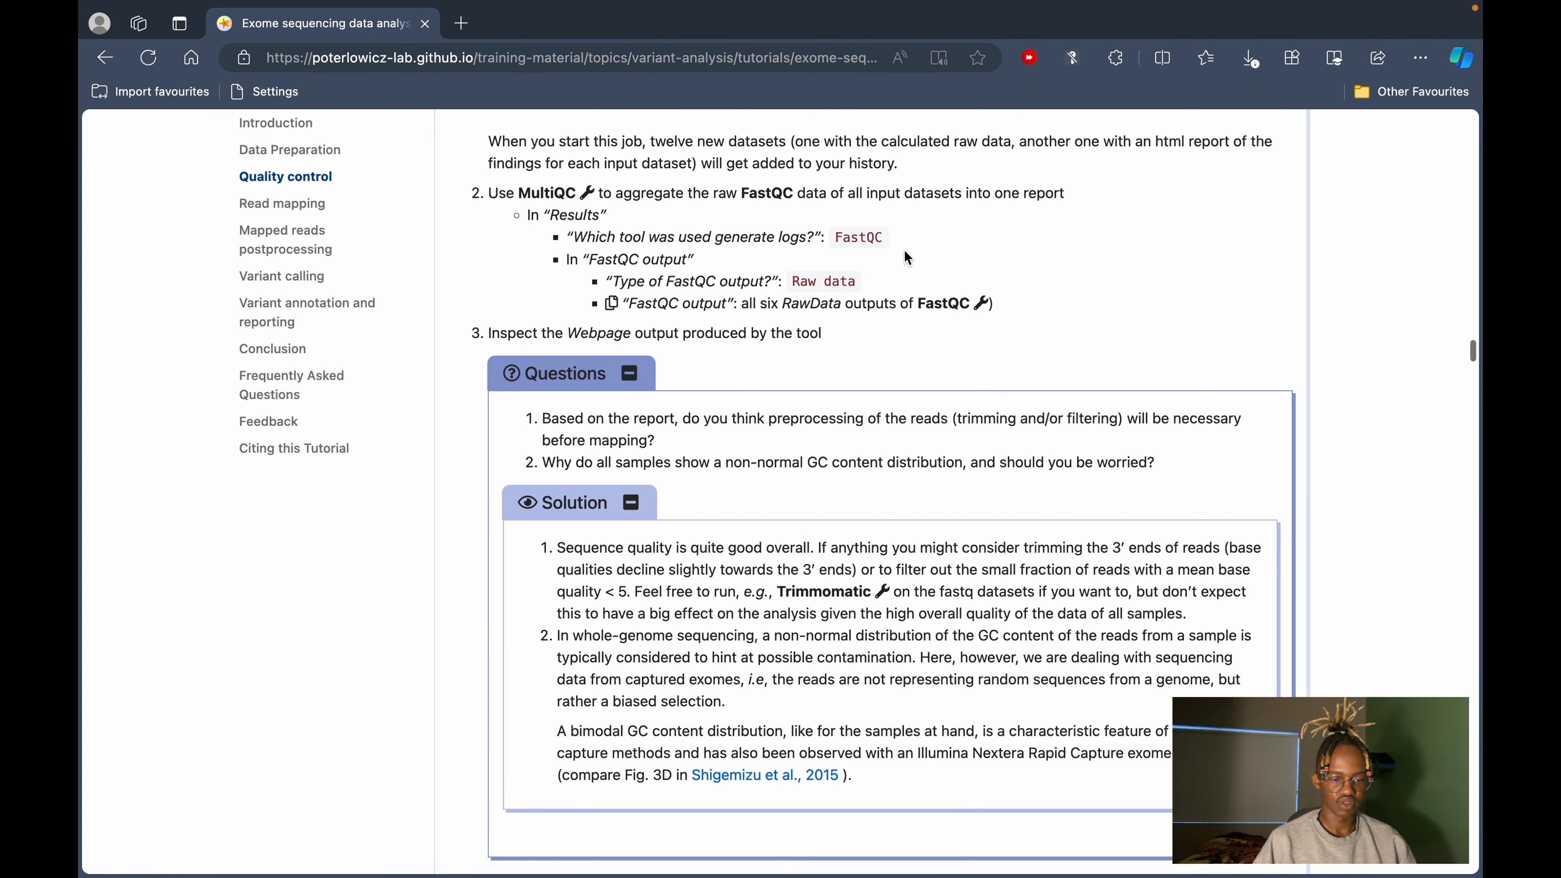
scroll(903, 250, "down", 2)
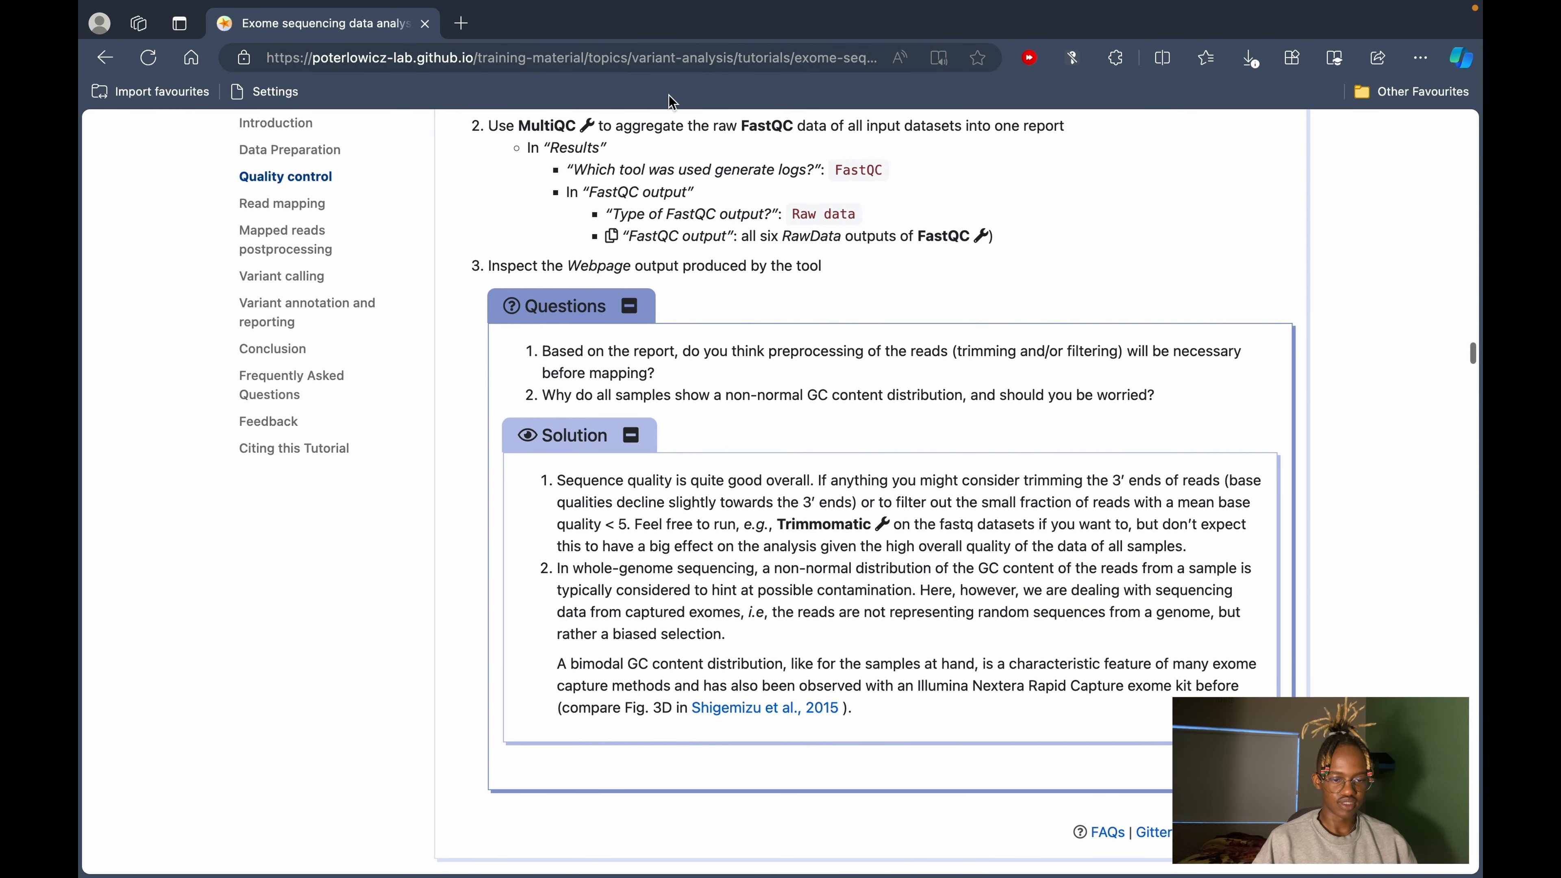
left_click_drag(595, 126, 797, 125)
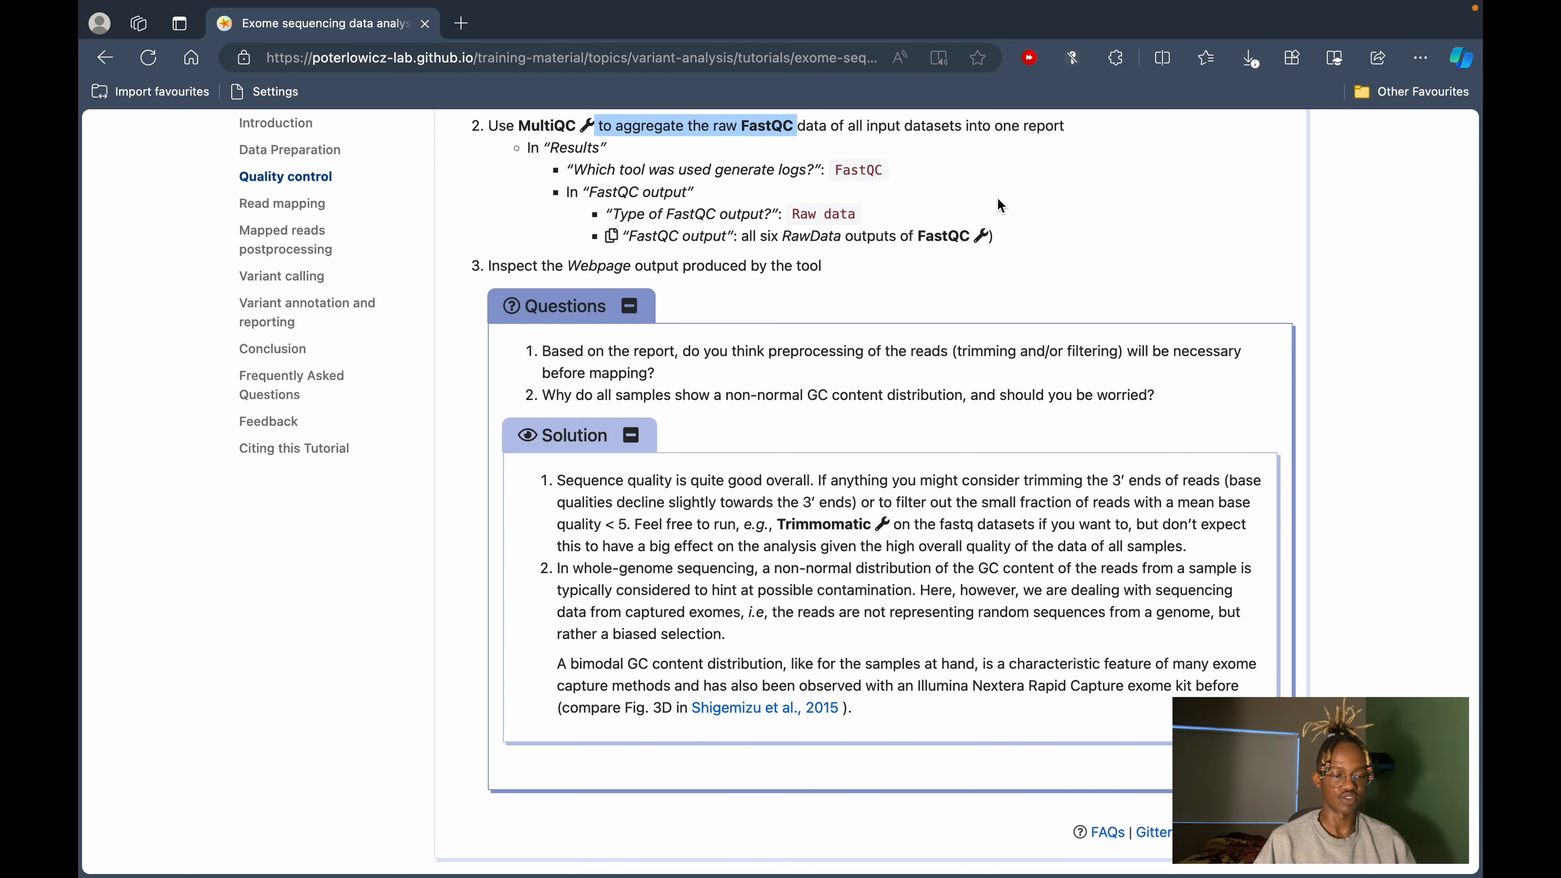
key("ctrl+Left")
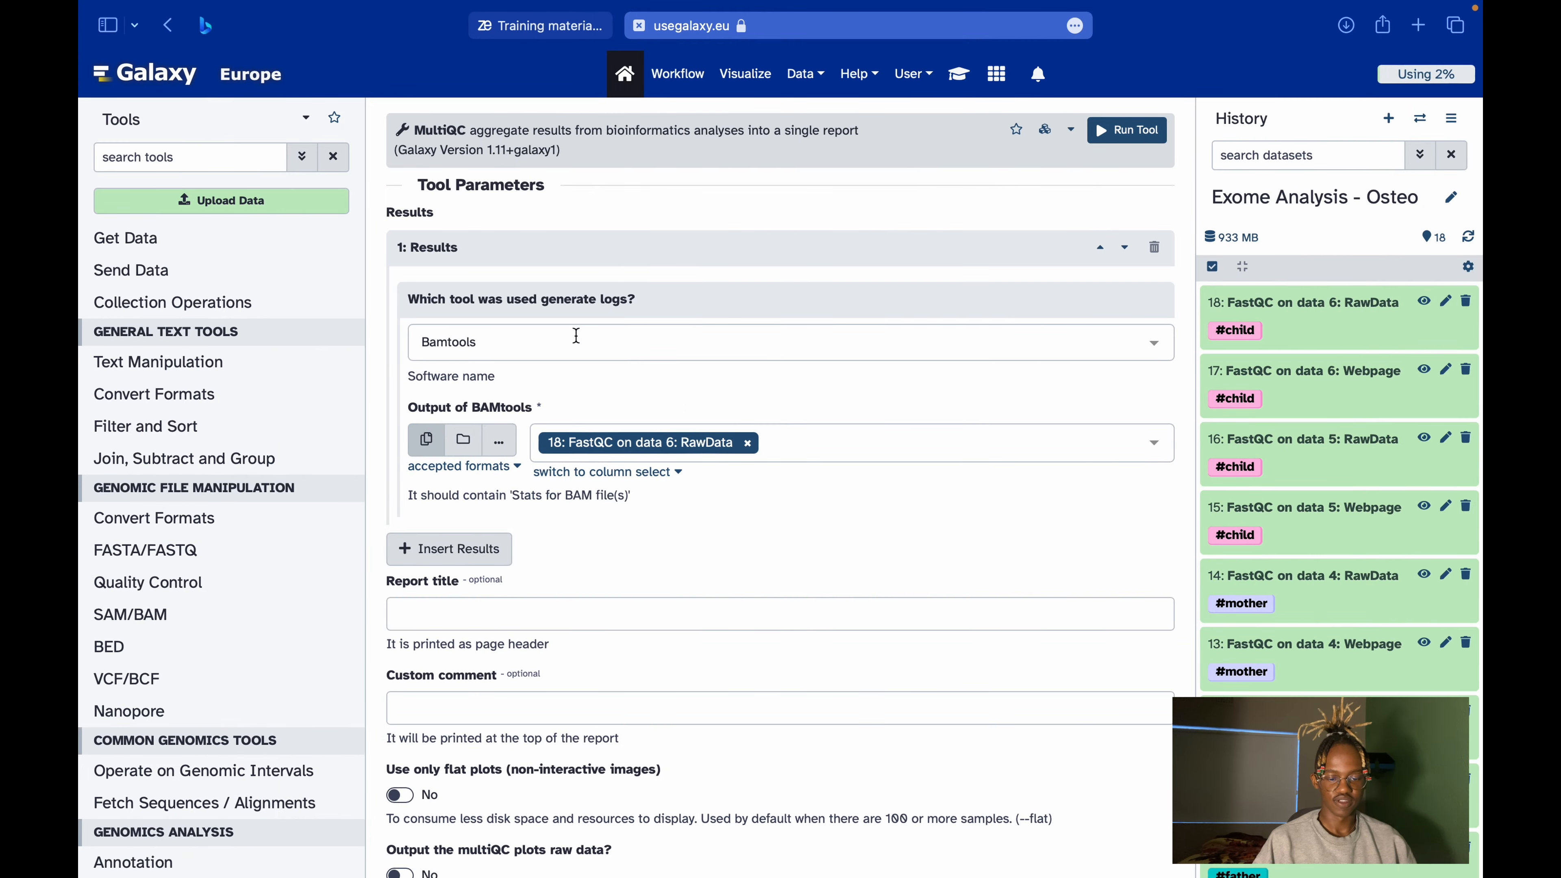
left_click(576, 336)
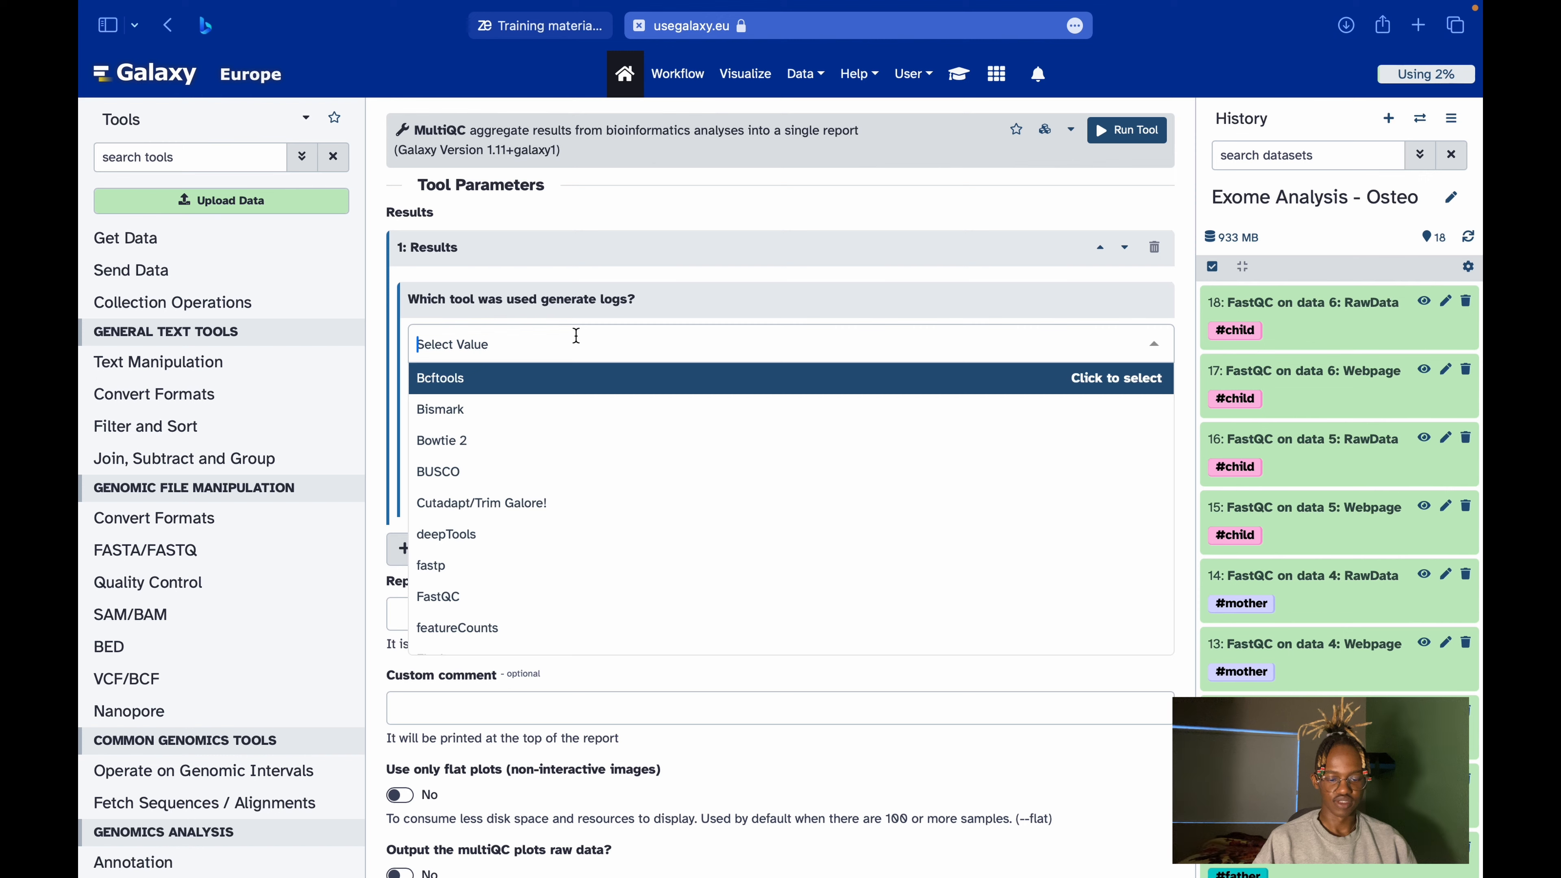
left_click(471, 604)
Insert a FastQC output entry in the MultiQC results, checking the tutorial for the required output type and datasets.
key("ctrl+Right")
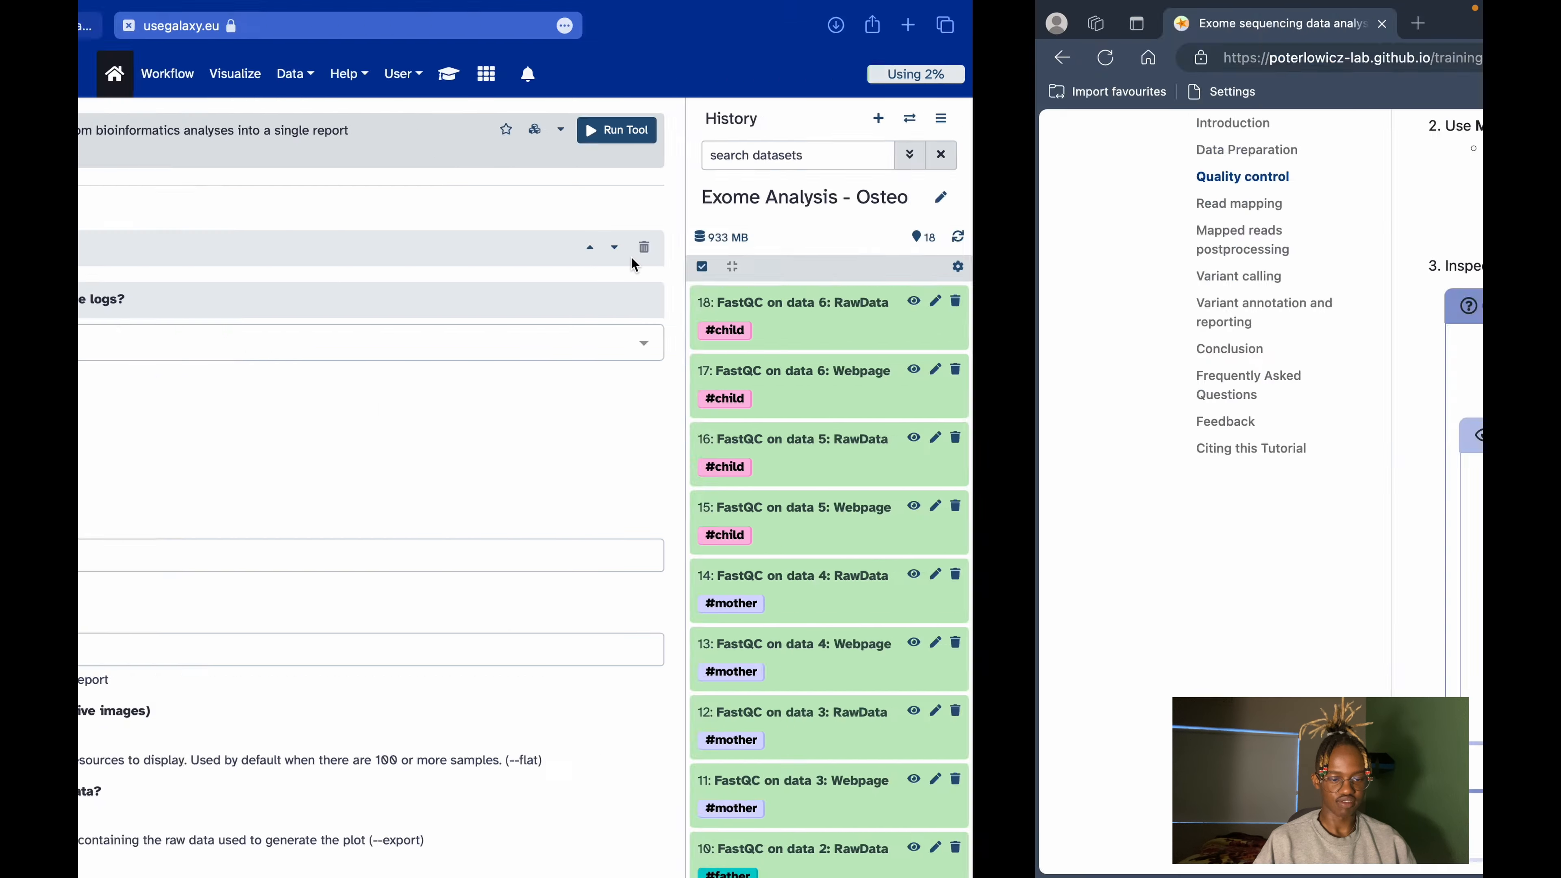
left_click(570, 197)
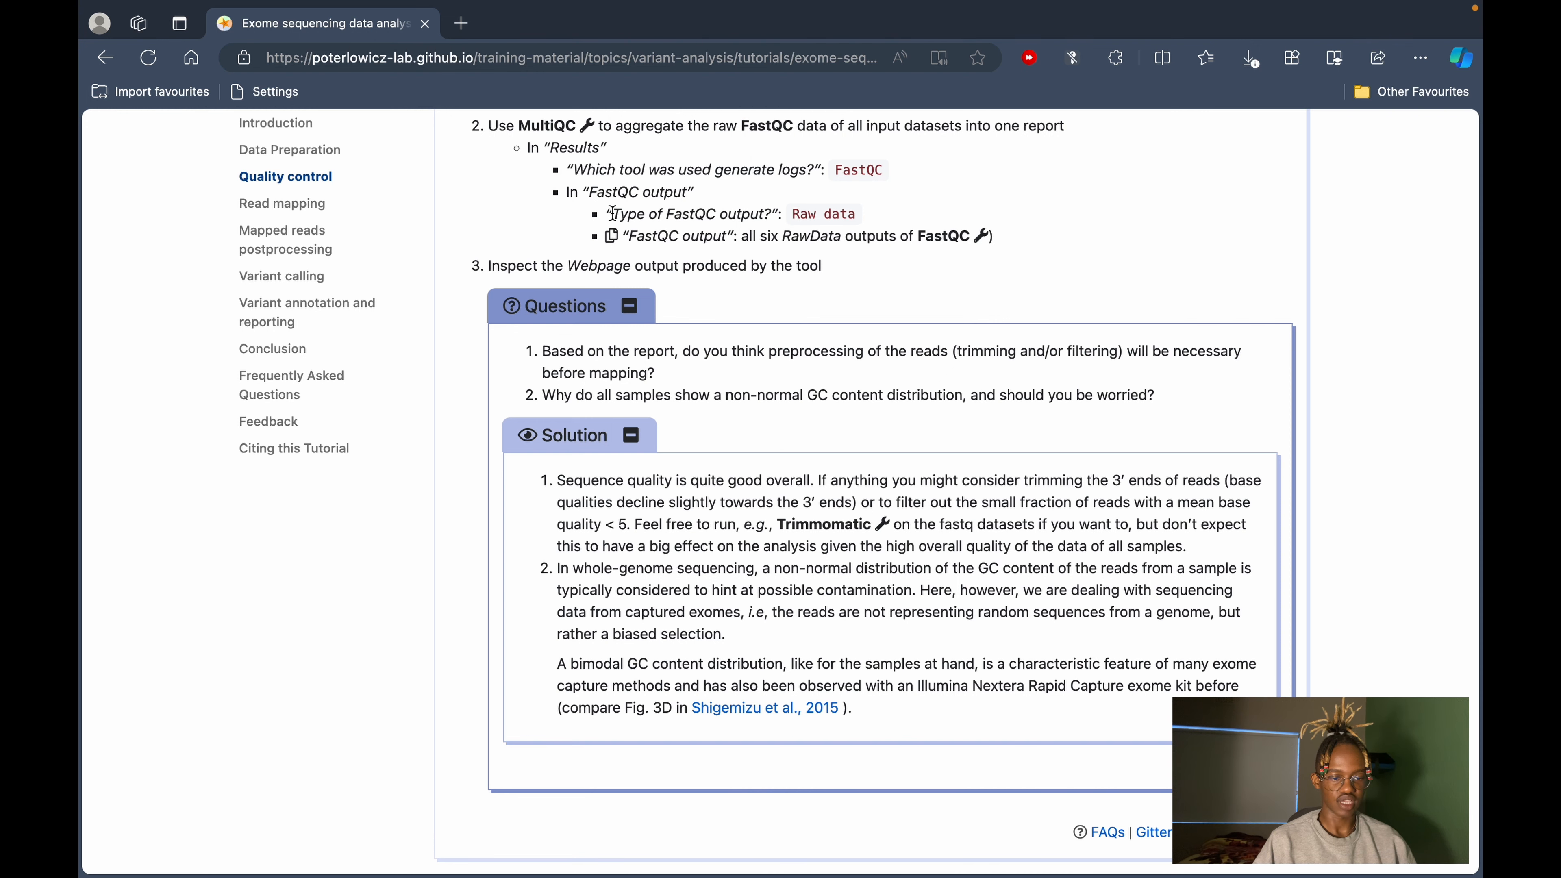
key("ctrl+Left")
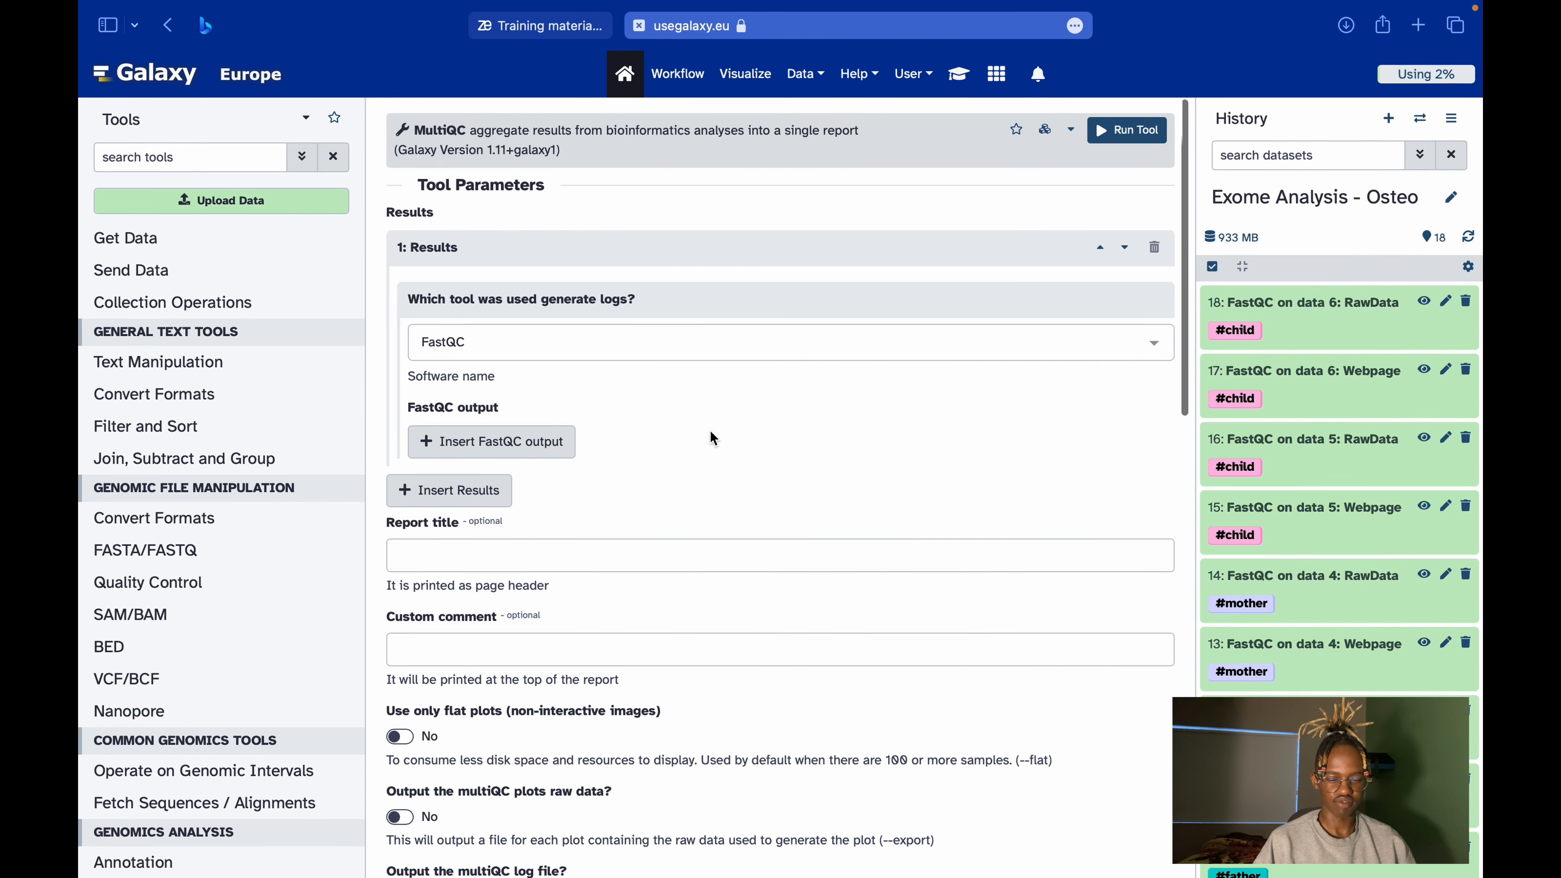
scroll(709, 431, "down", 2)
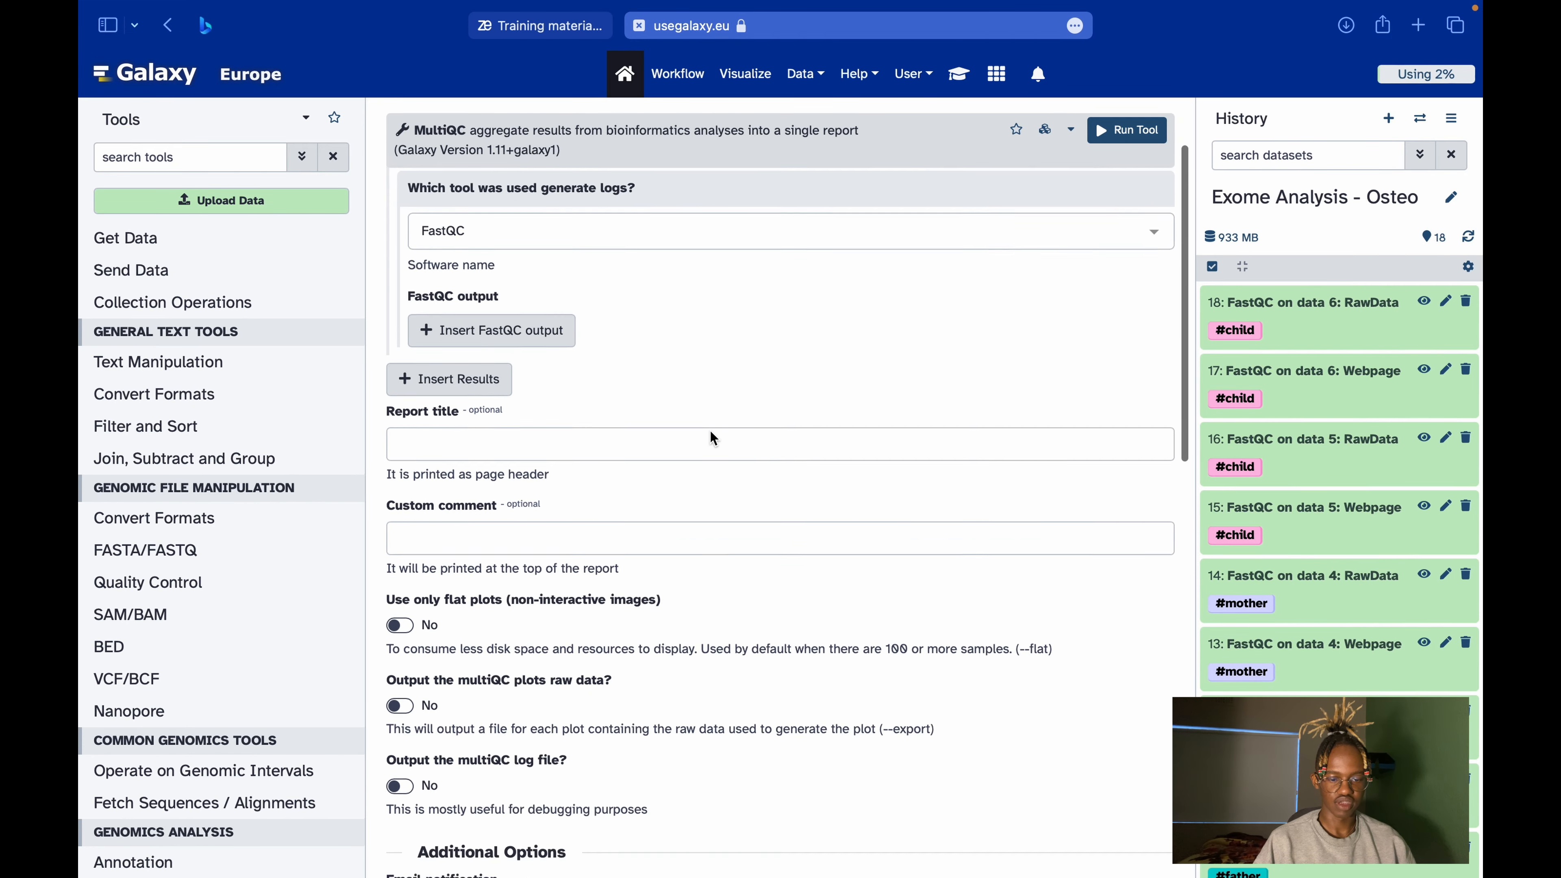
left_click(521, 335)
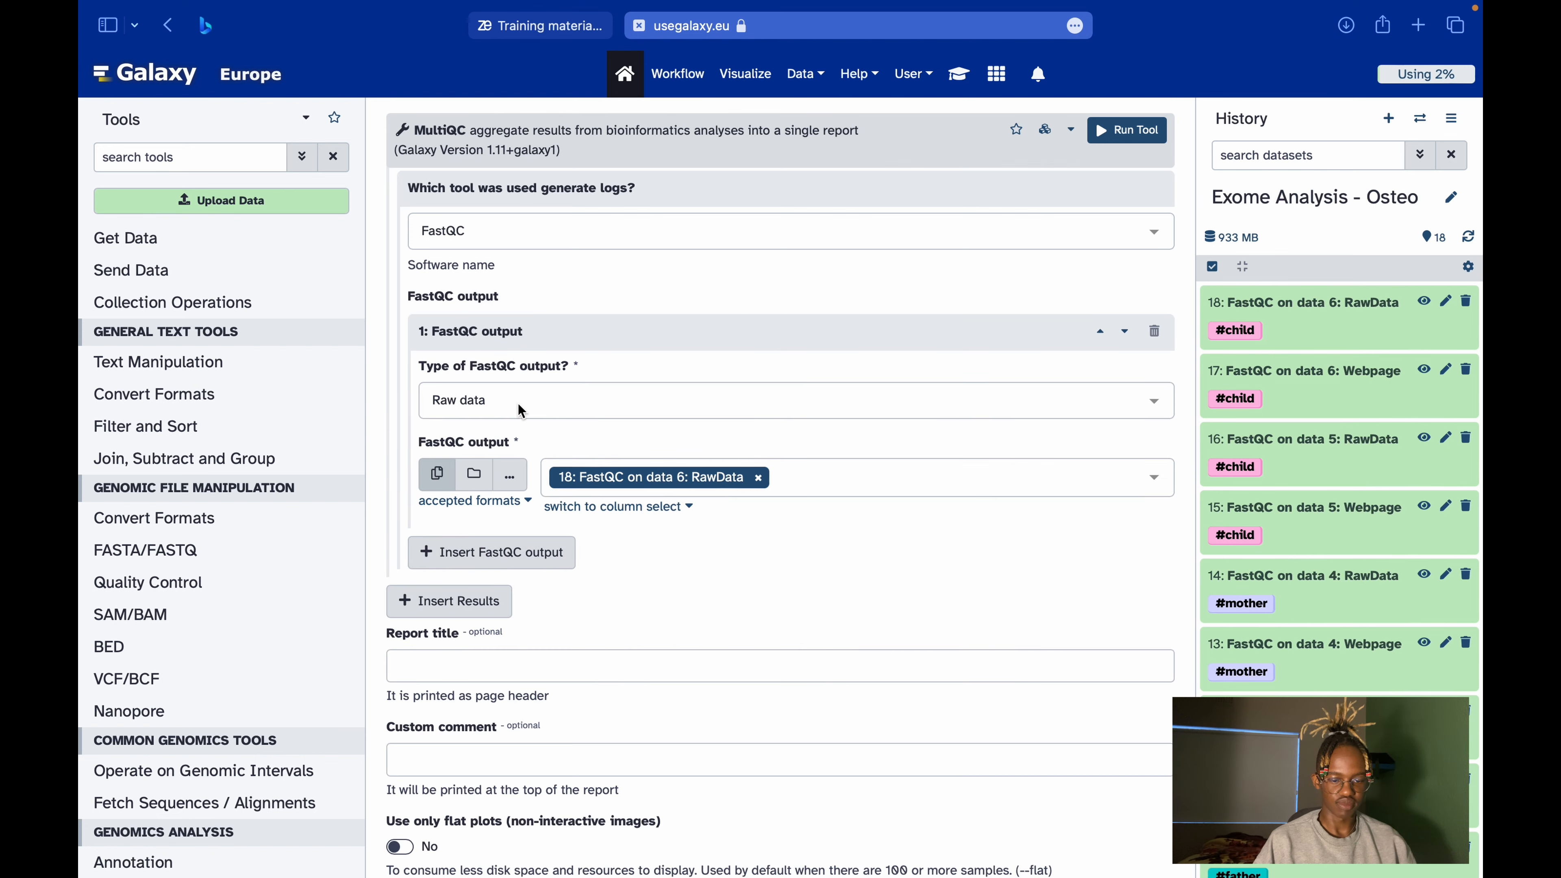
key("ctrl+Right")
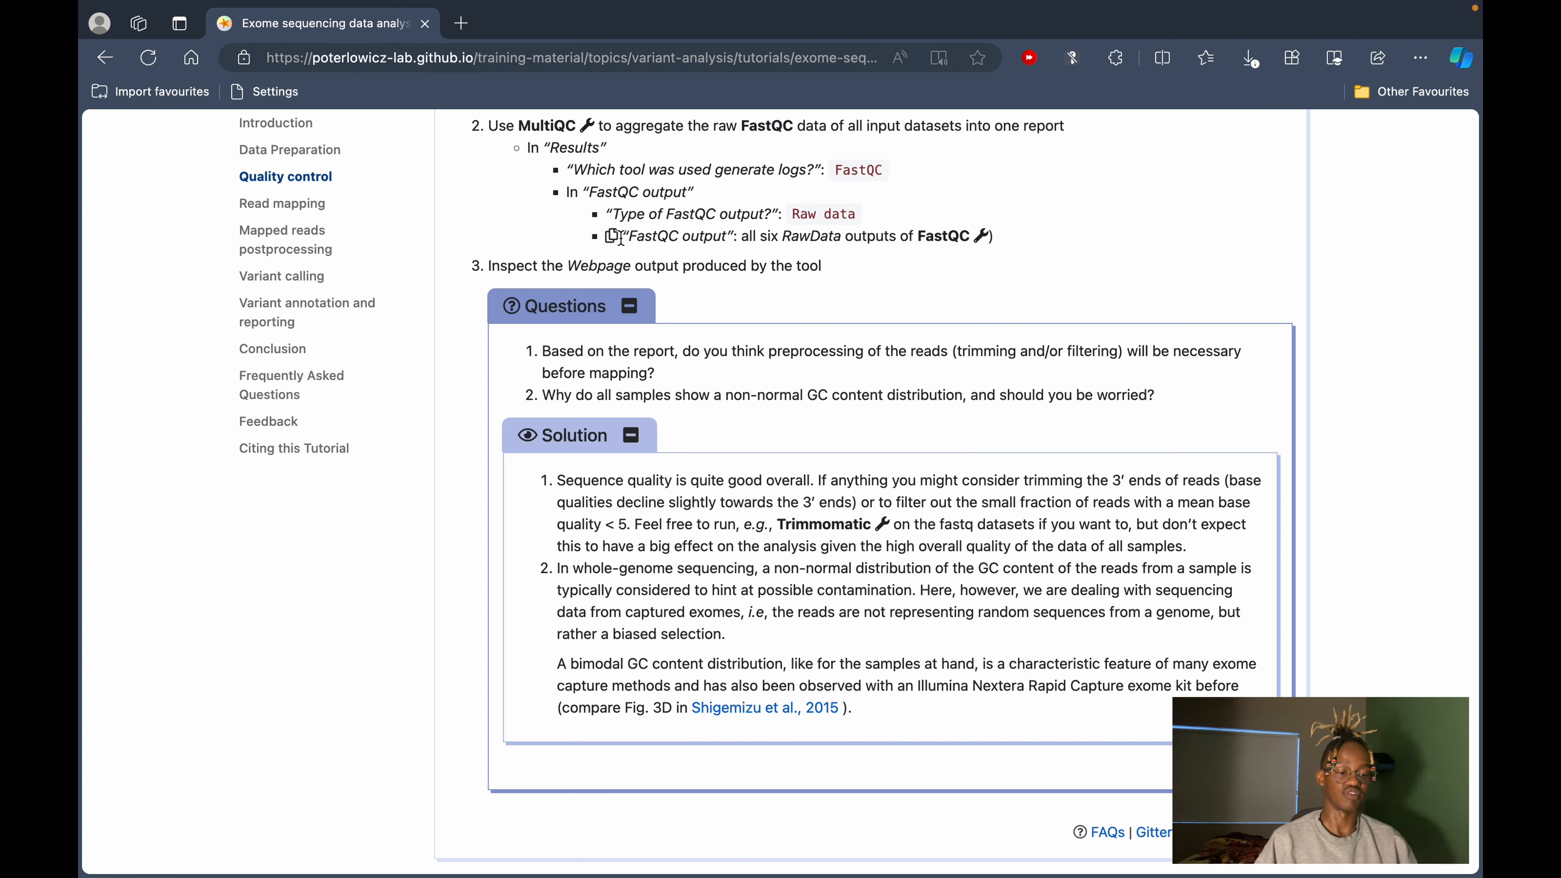
key("ctrl+Left")
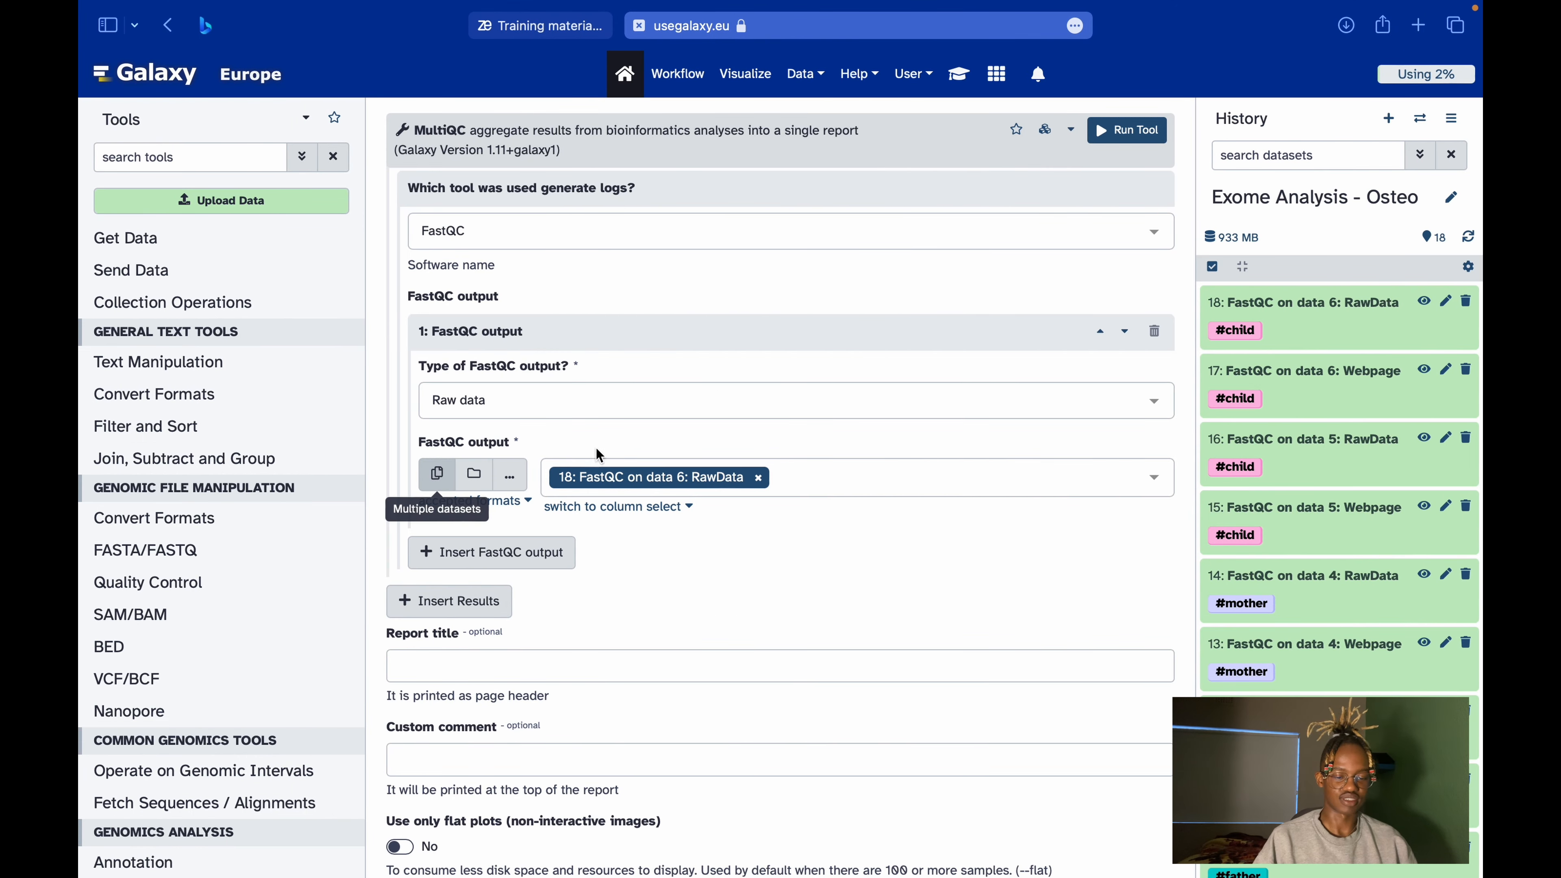
Add the FastQC RawData outputs for data 5, 4, 3, 2 and 1 to the MultiQC input alongside data 6.
left_click(864, 468)
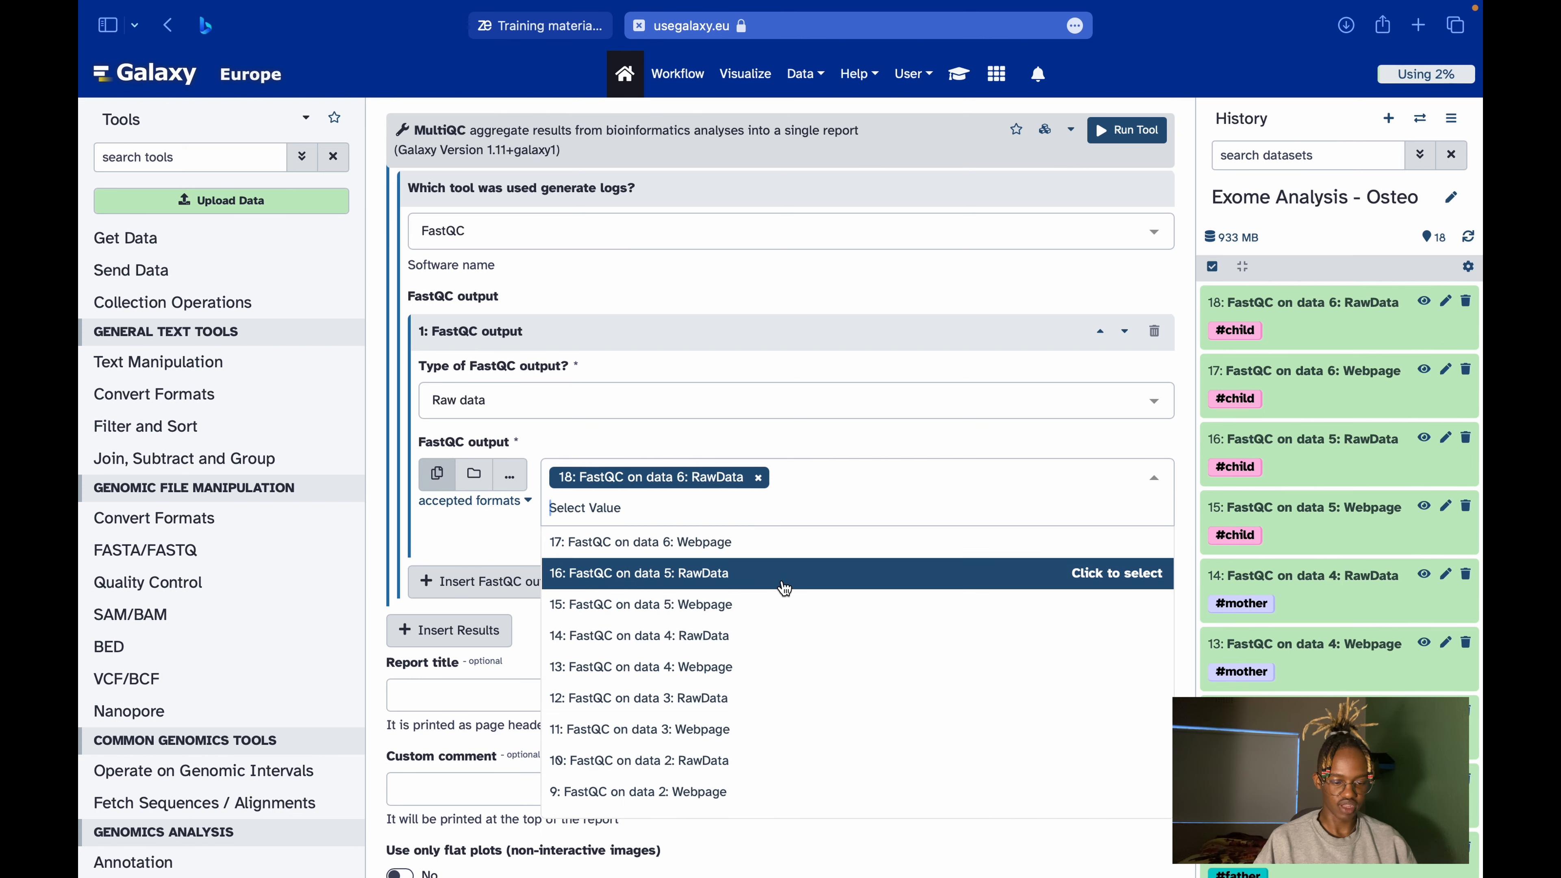
left_click(784, 588)
left_click(785, 604)
left_click(784, 665)
left_click(784, 696)
left_click(785, 756)
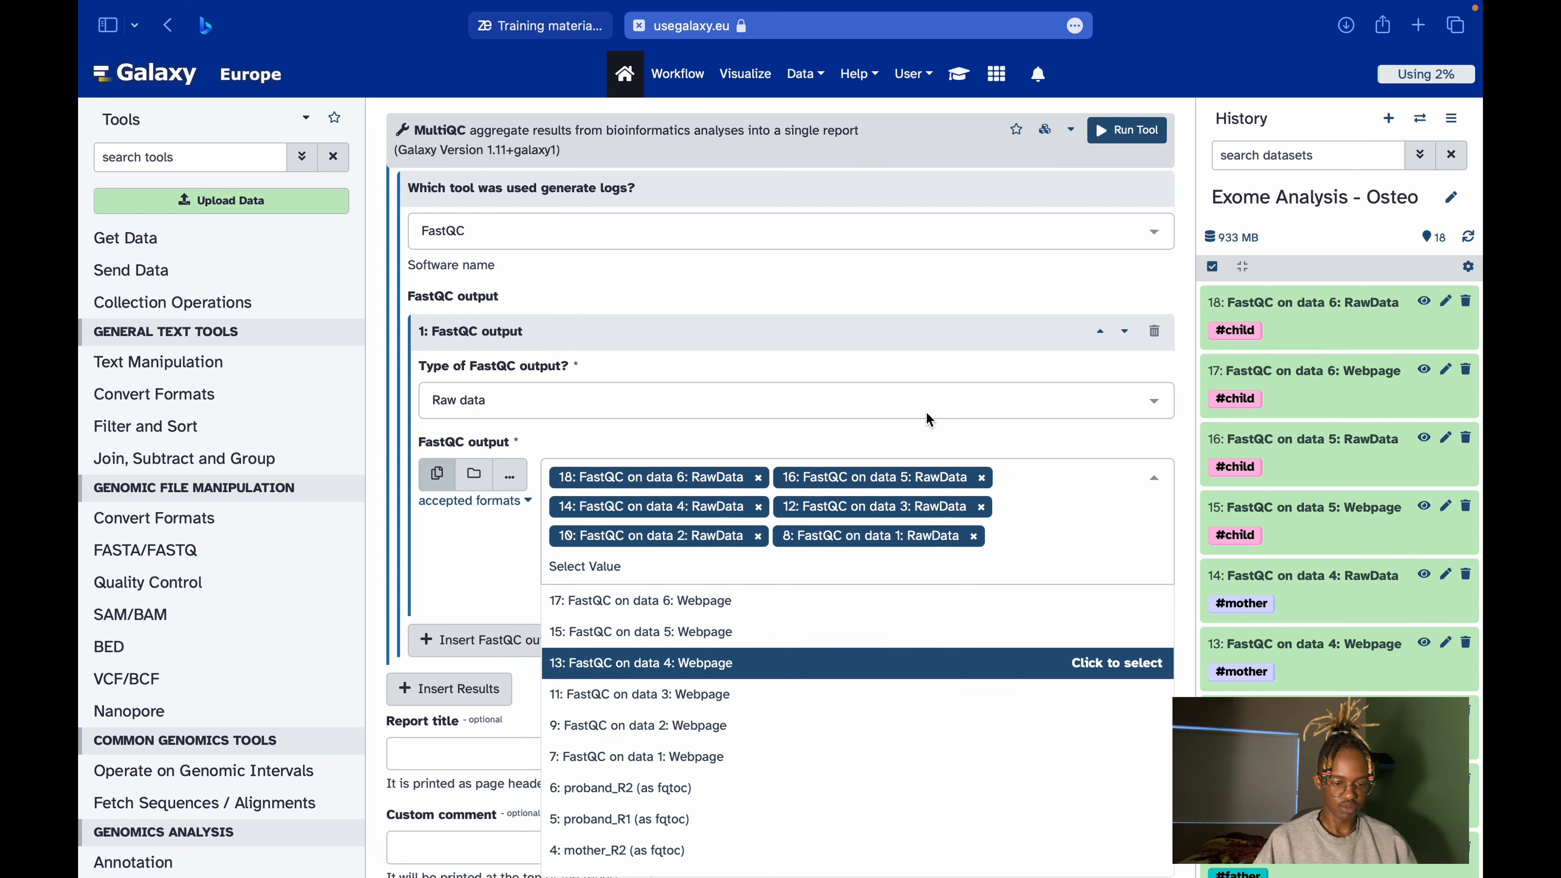
left_click(926, 427)
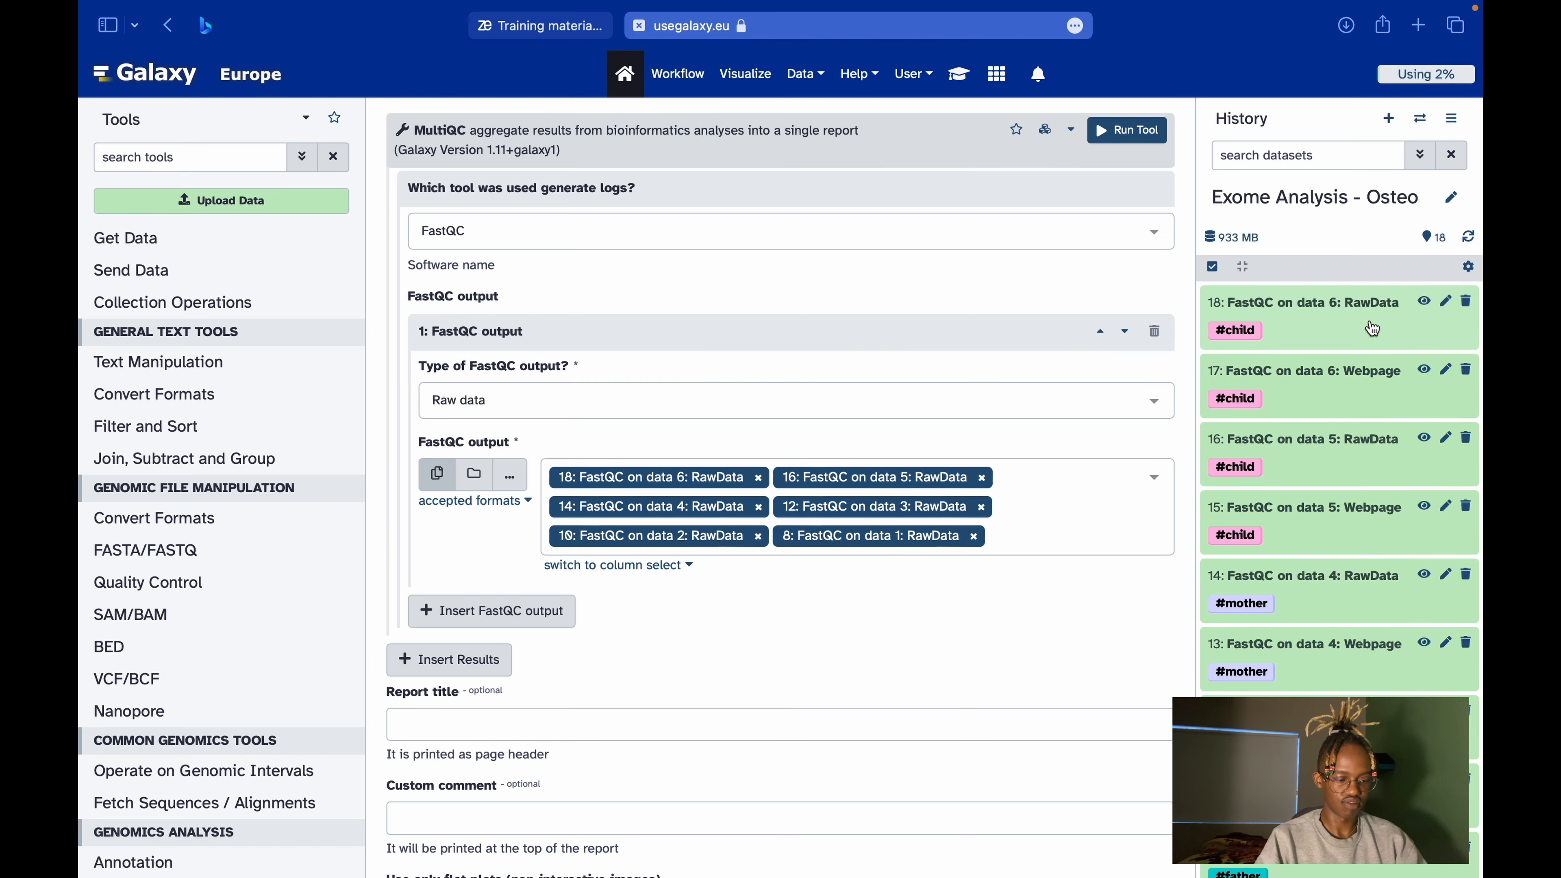
Review the remaining MultiQC options and run the tool with its default report settings.
scroll(1372, 329, "down", 4)
scroll(1344, 460, "up", 4)
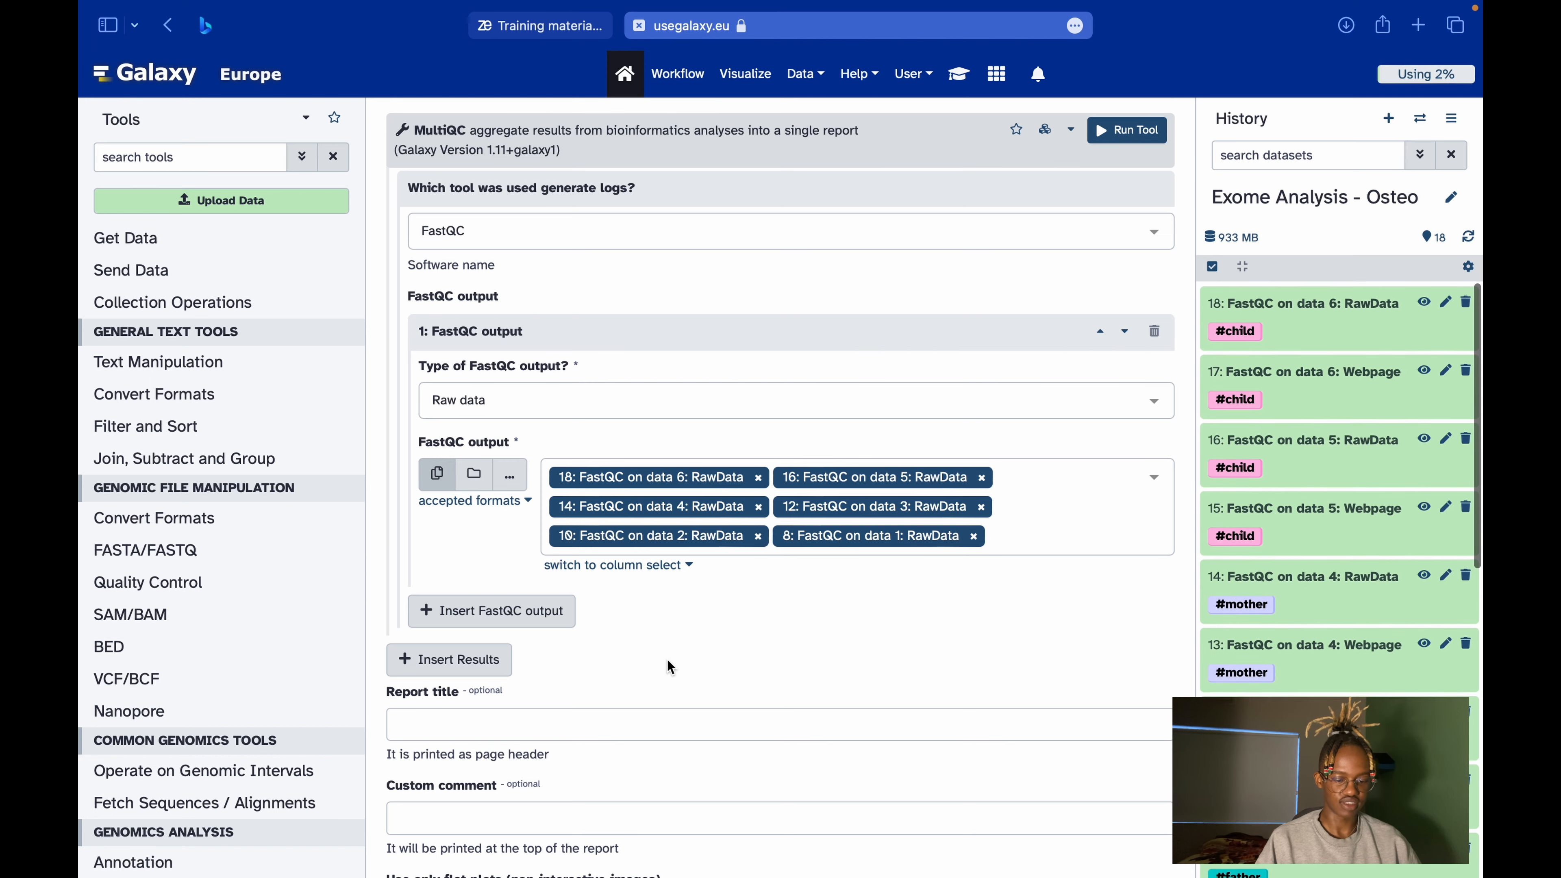
scroll(667, 659, "down", 10)
scroll(666, 659, "up", 10)
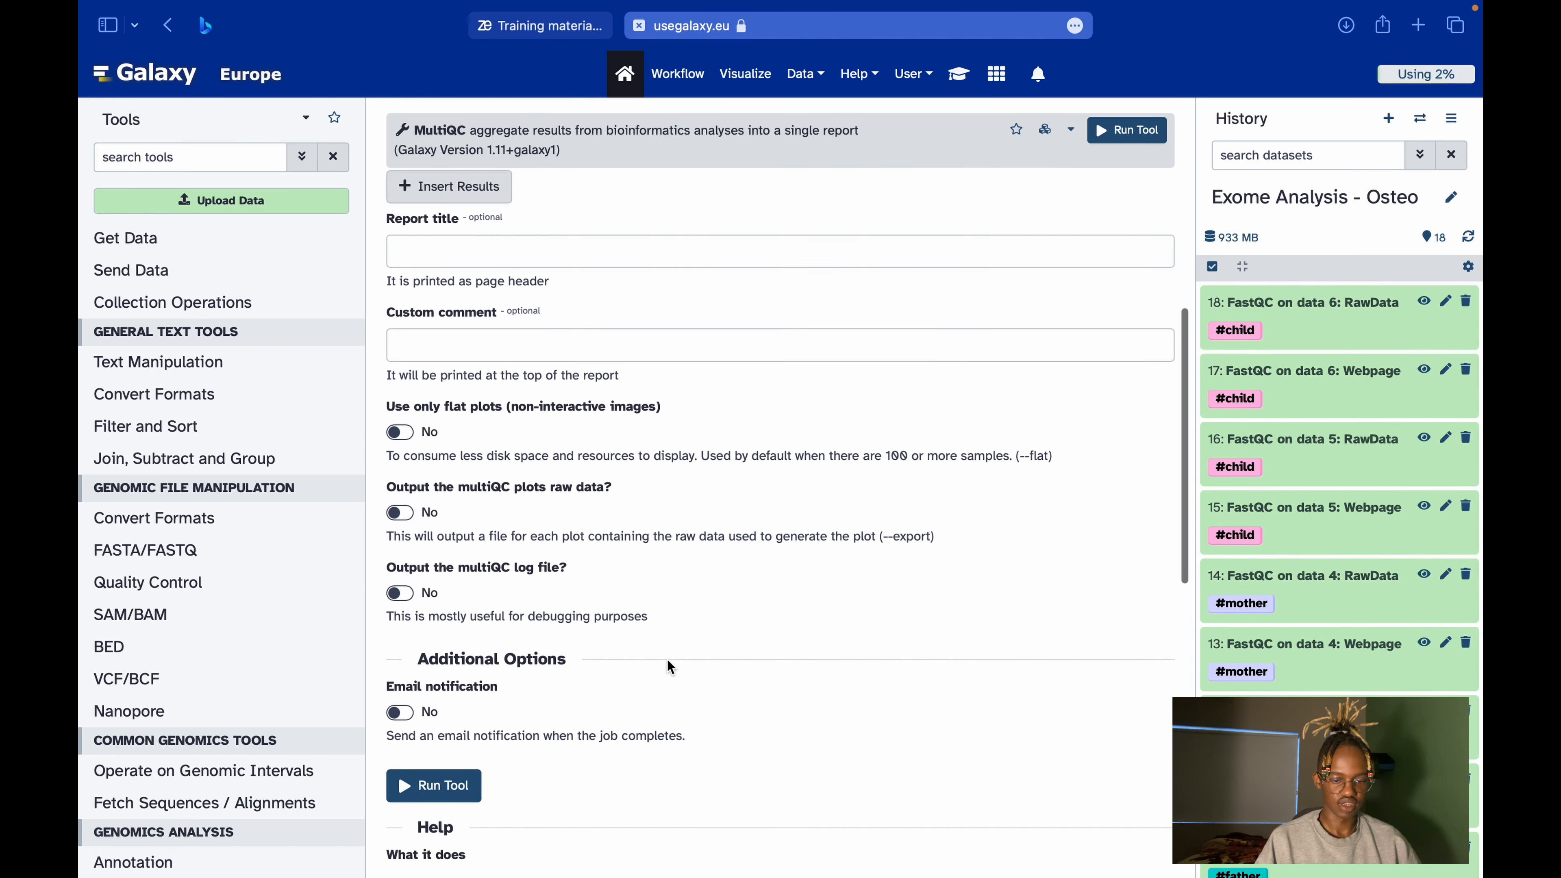
scroll(671, 666, "down", 3)
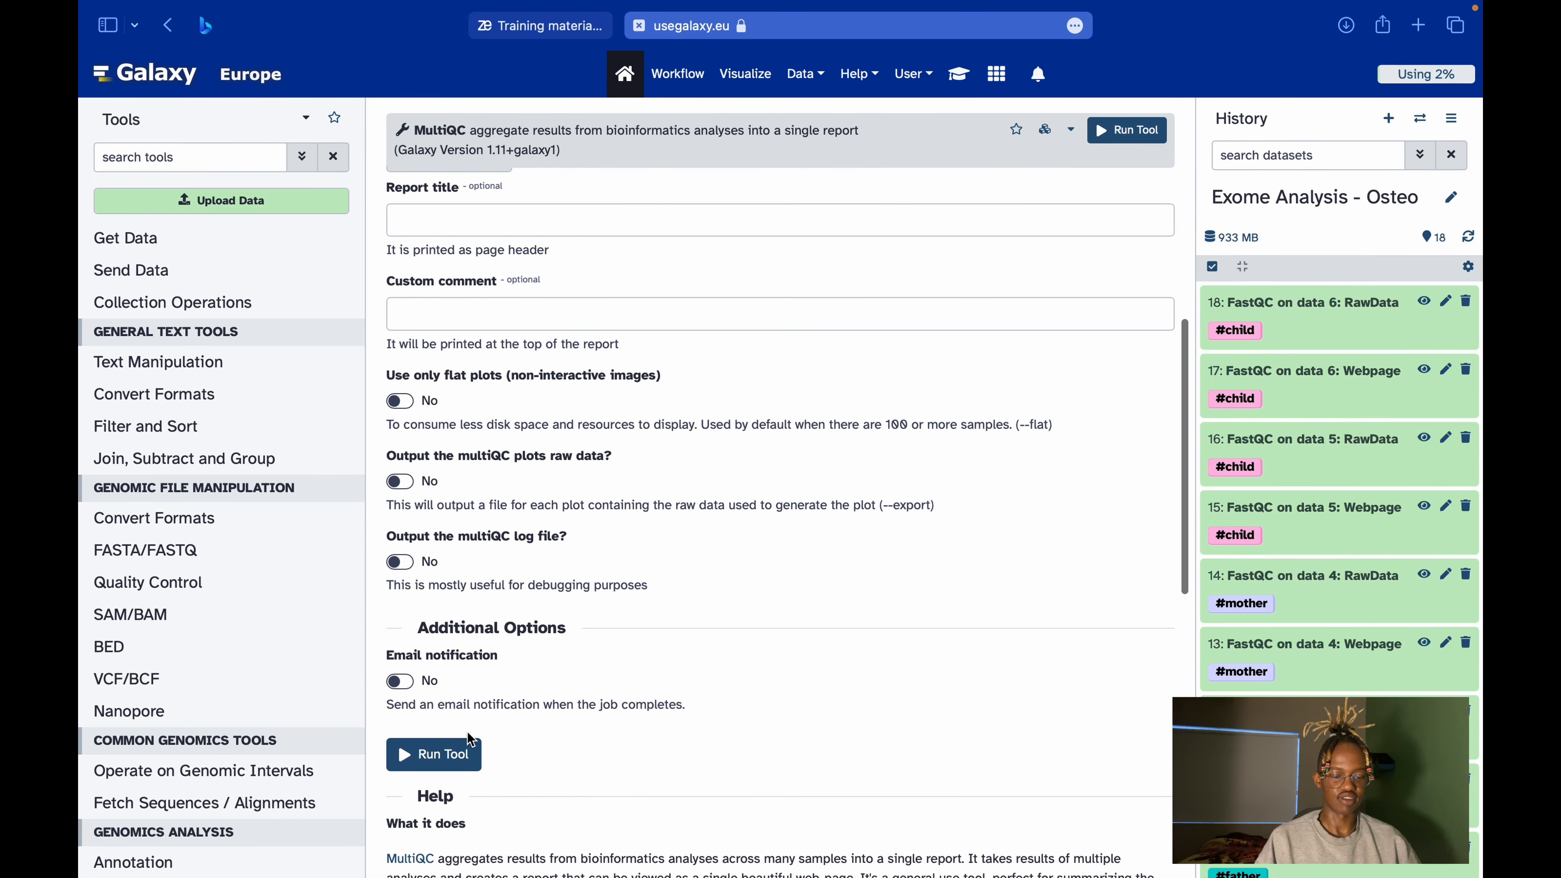
left_click(458, 755)
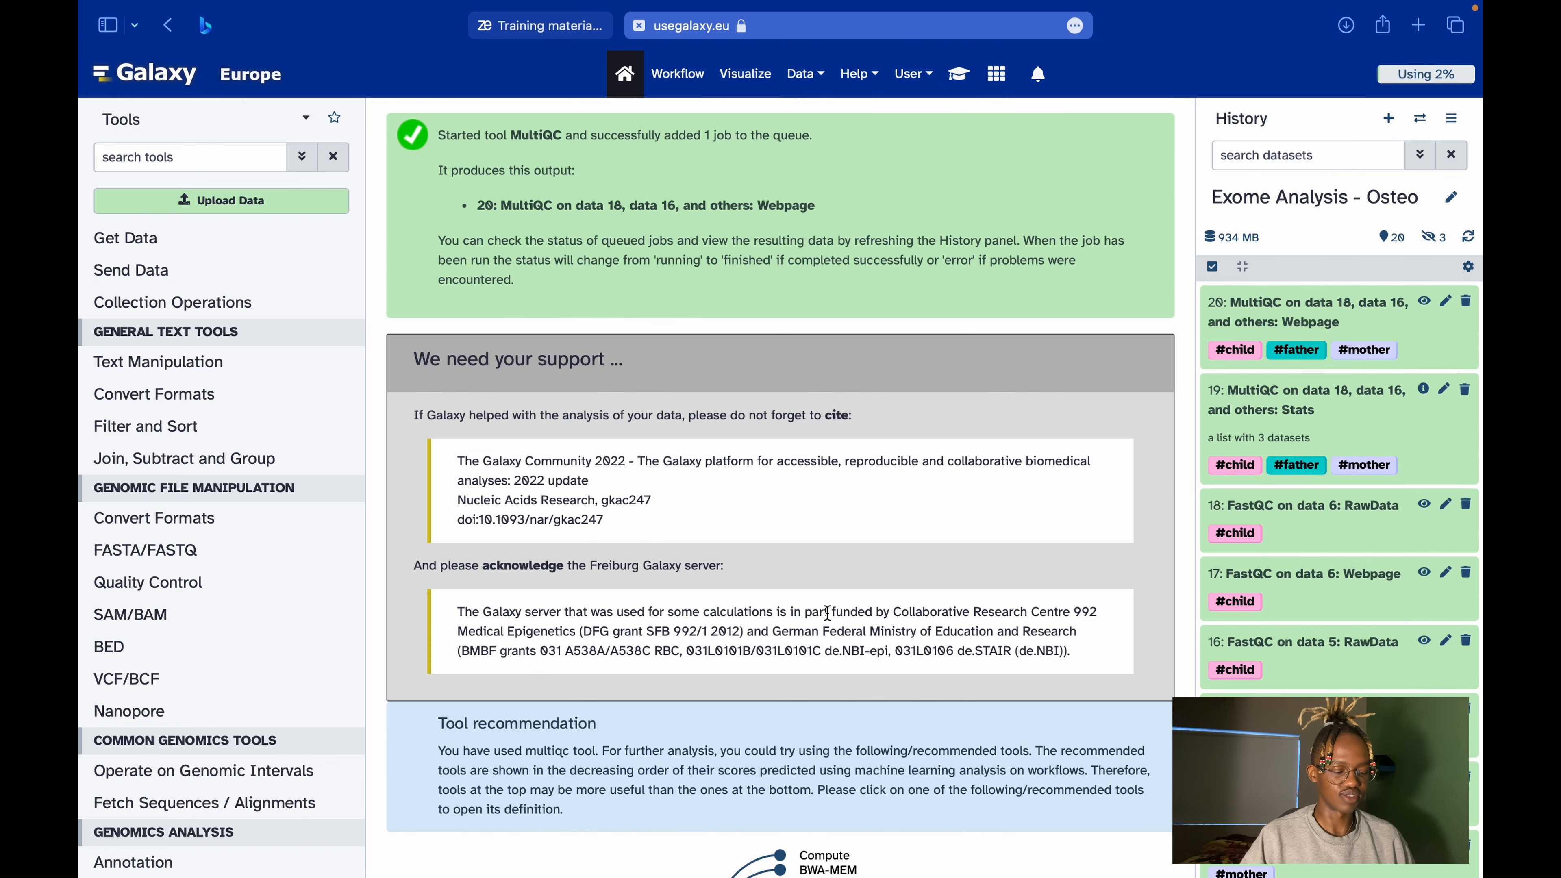
Check the tutorial's report questions and view the MultiQC webpage output in Galaxy, examining its general statistics, sequence counts and quality score plots.
key("ctrl+Right")
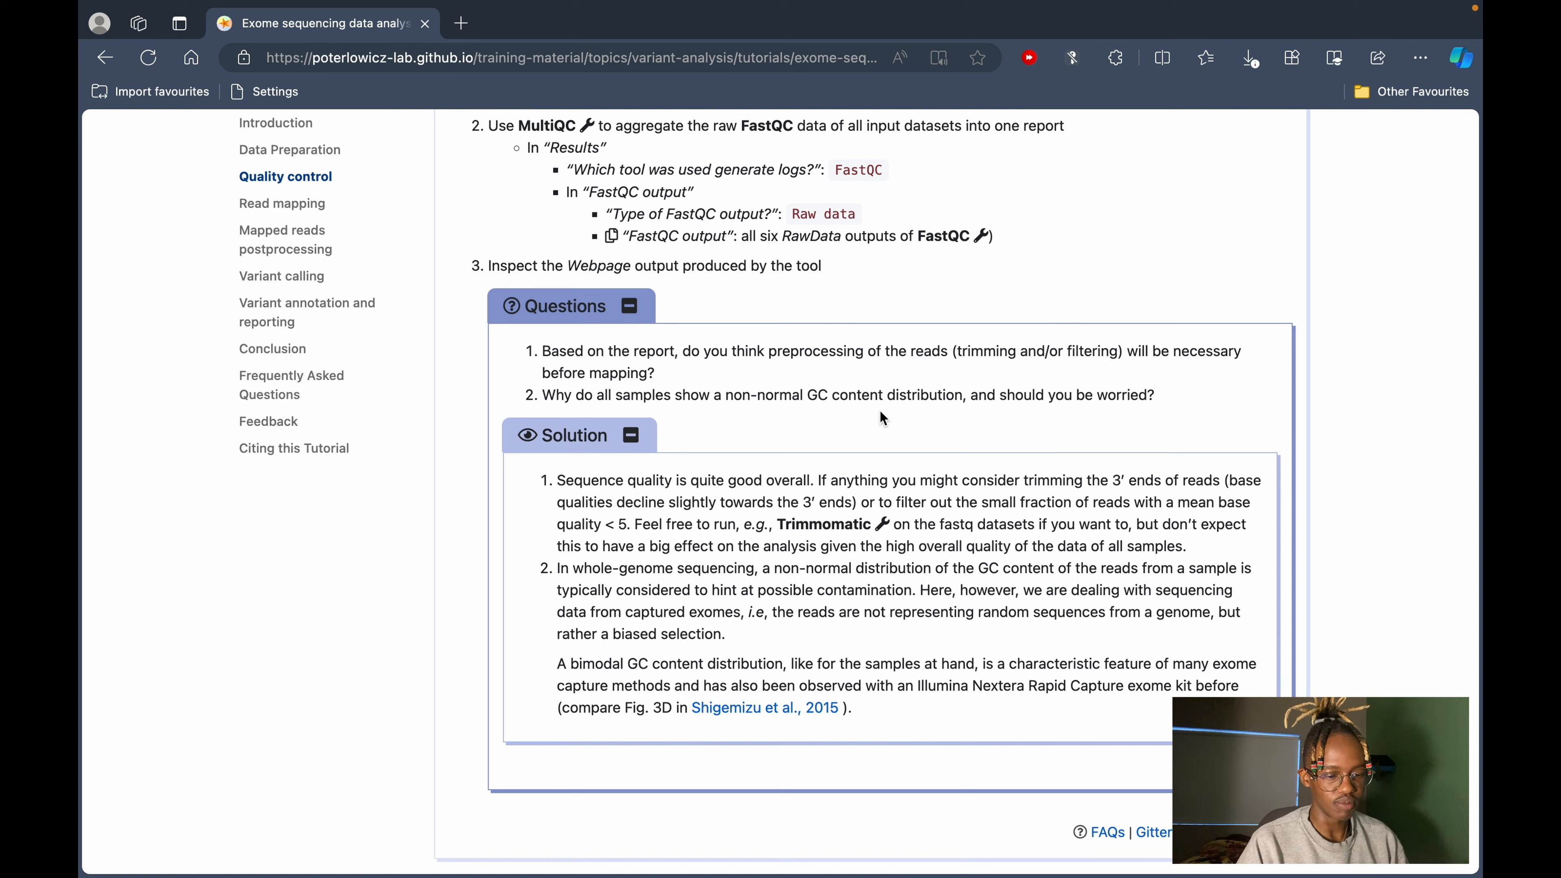
key("ctrl+Left")
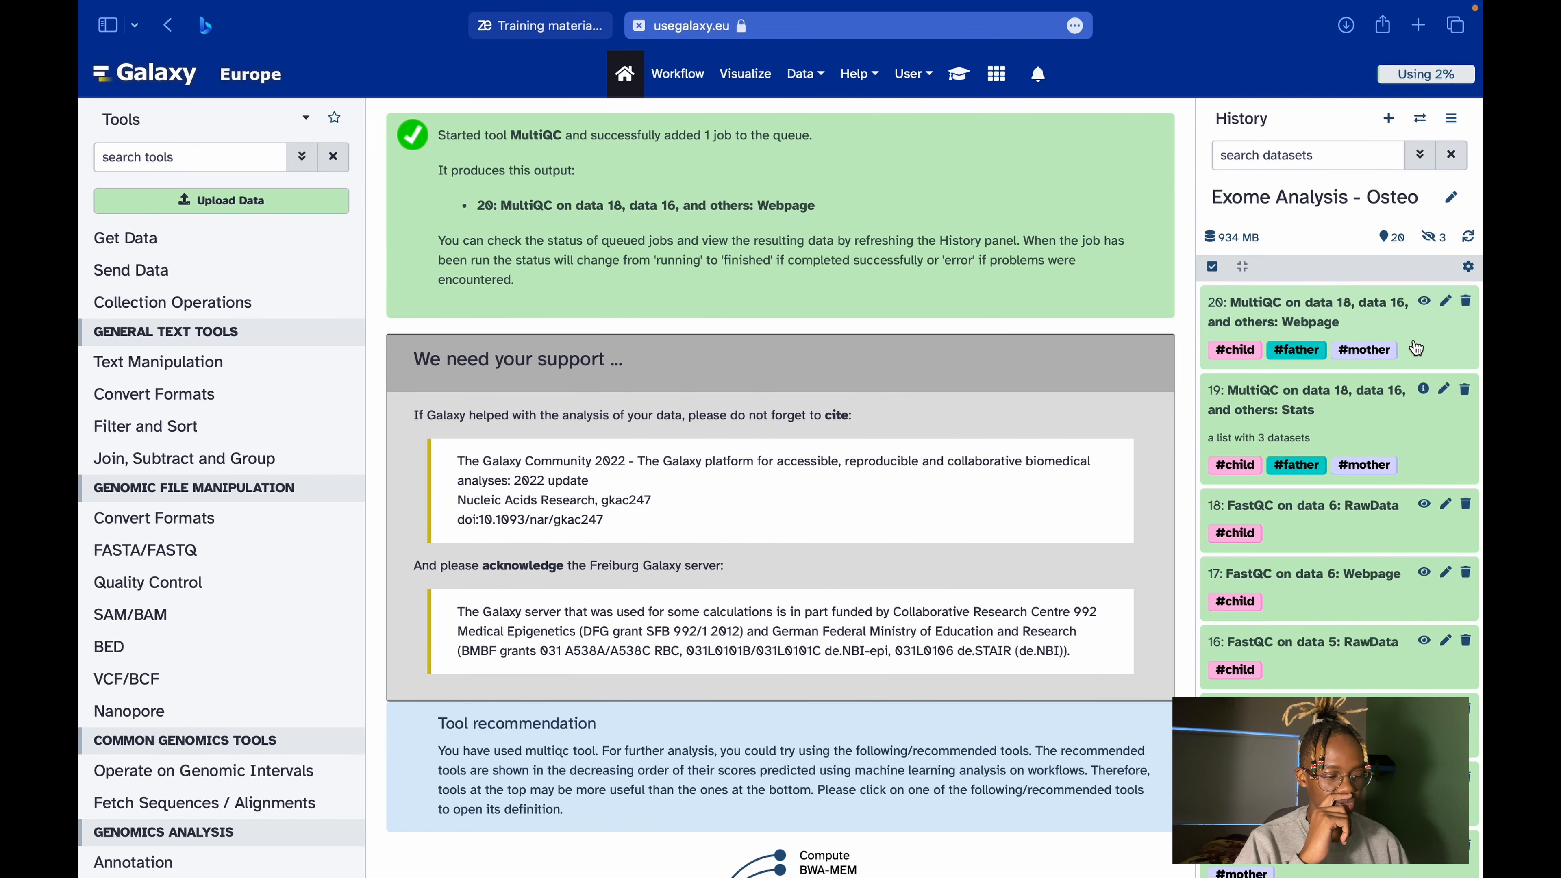
left_click(1423, 302)
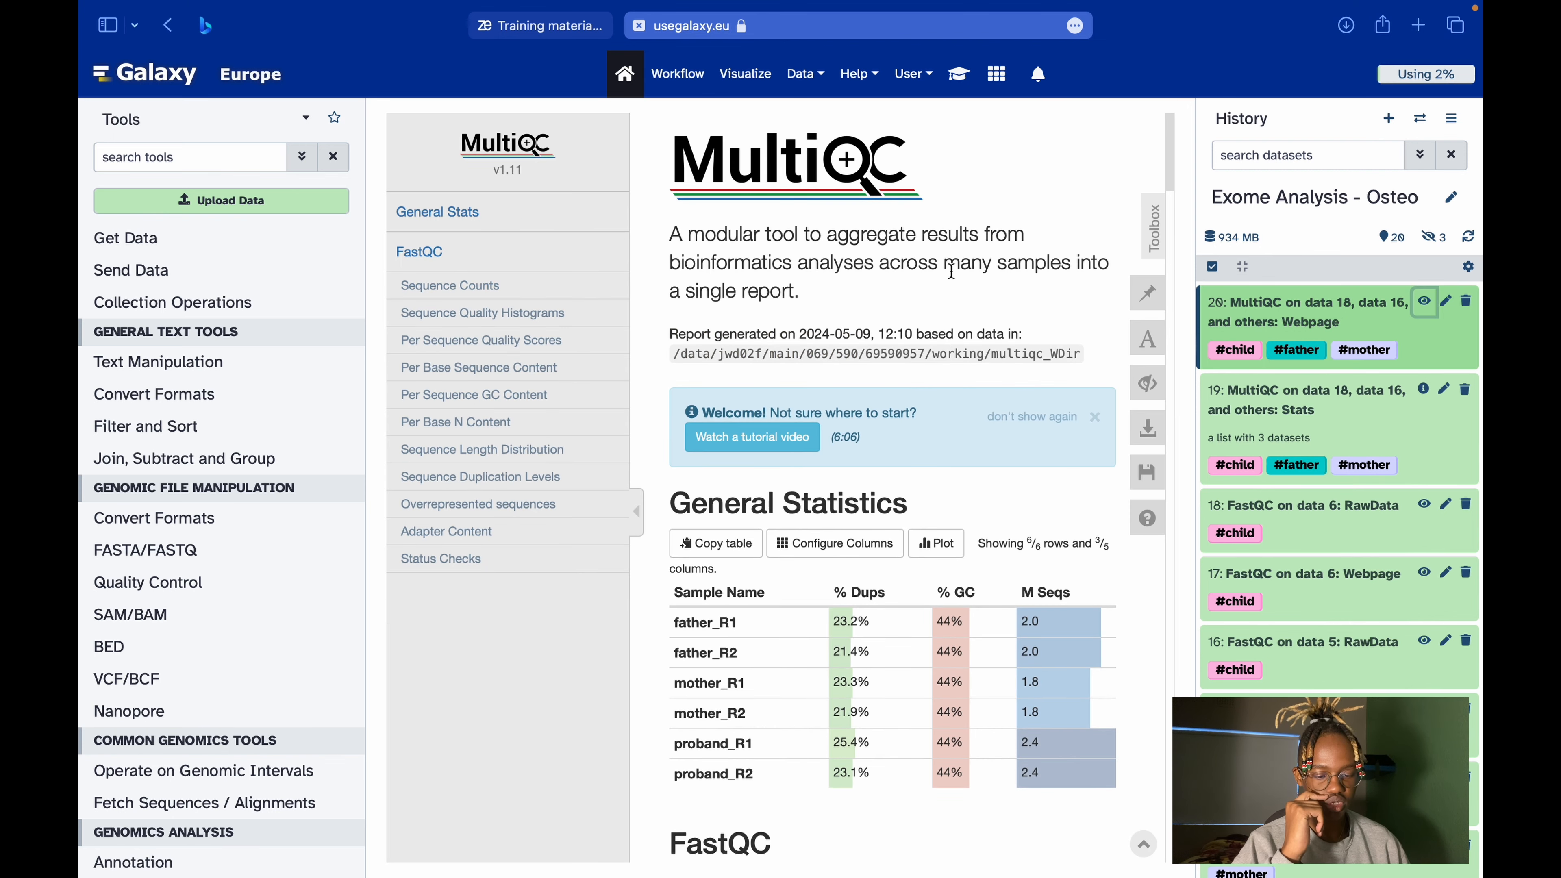
scroll(951, 271, "down", 2)
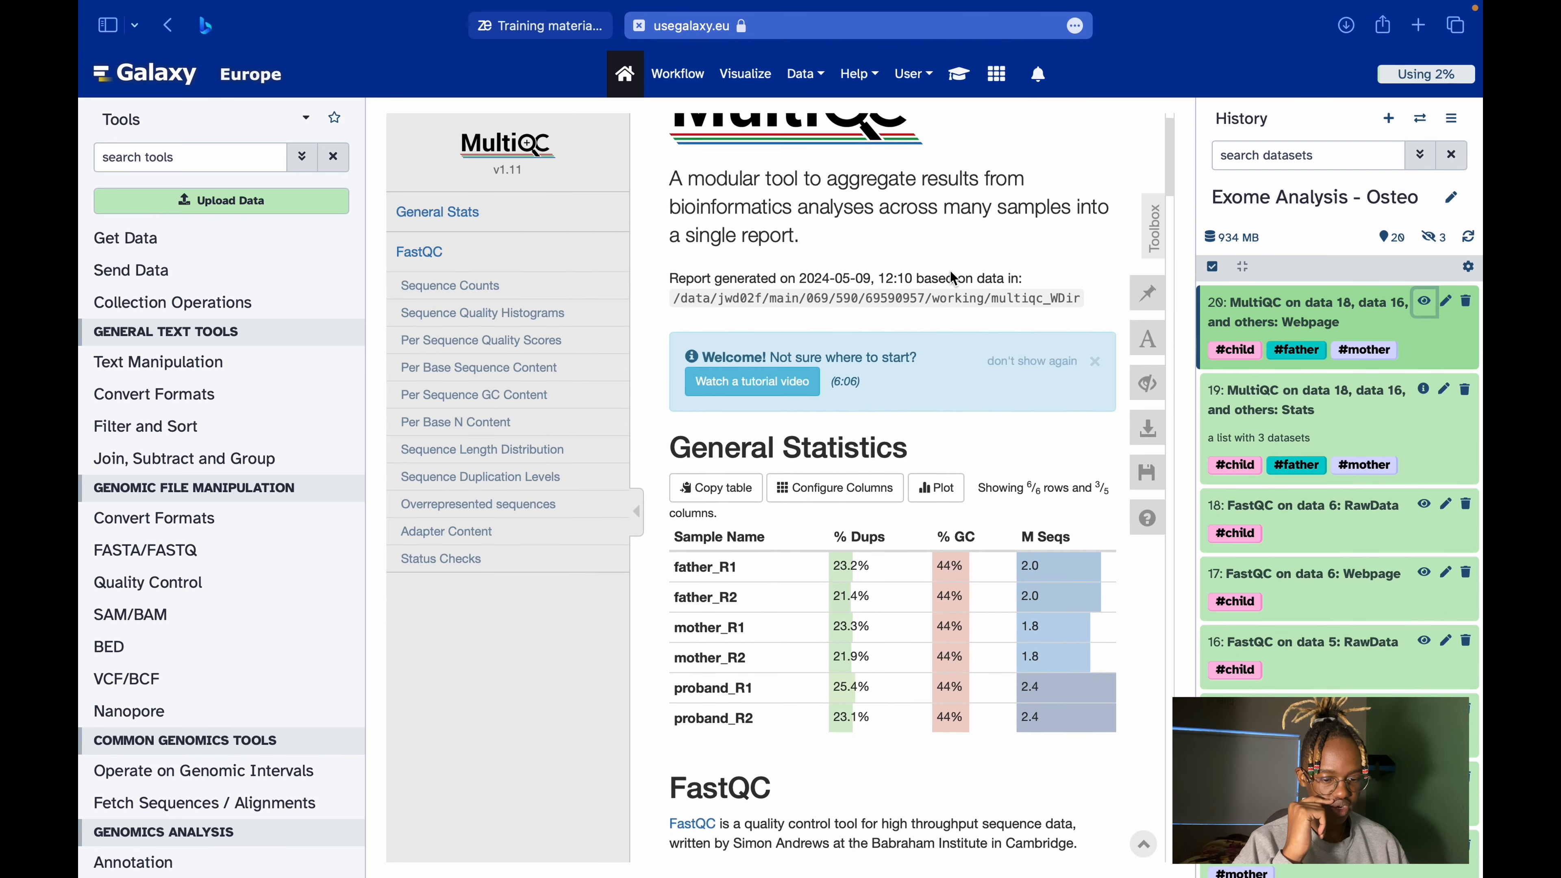
scroll(951, 272, "down", 10)
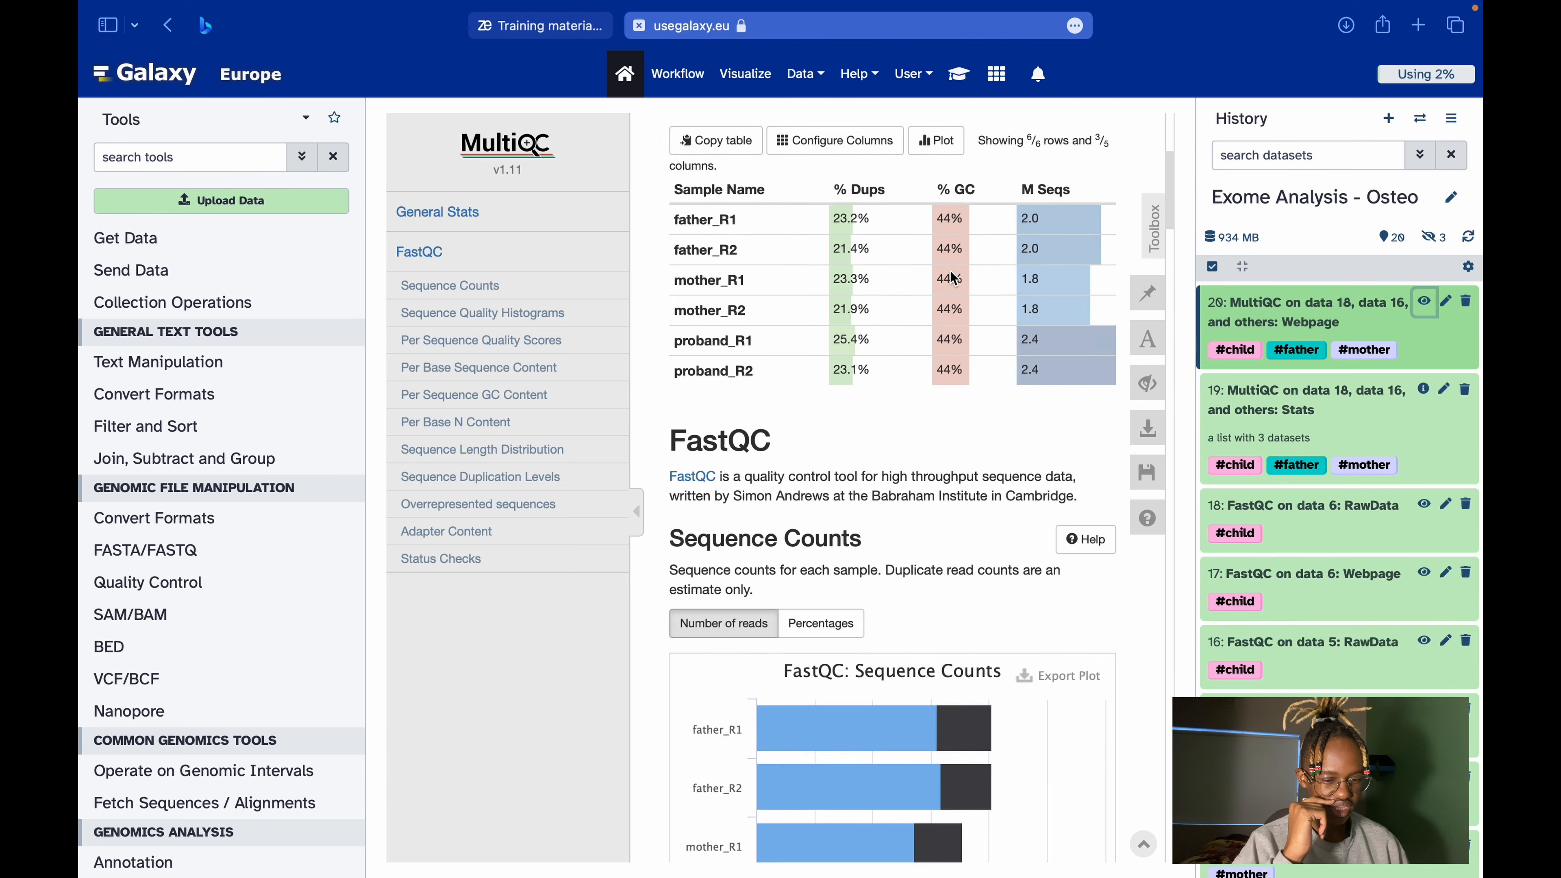
scroll(952, 278, "down", 10)
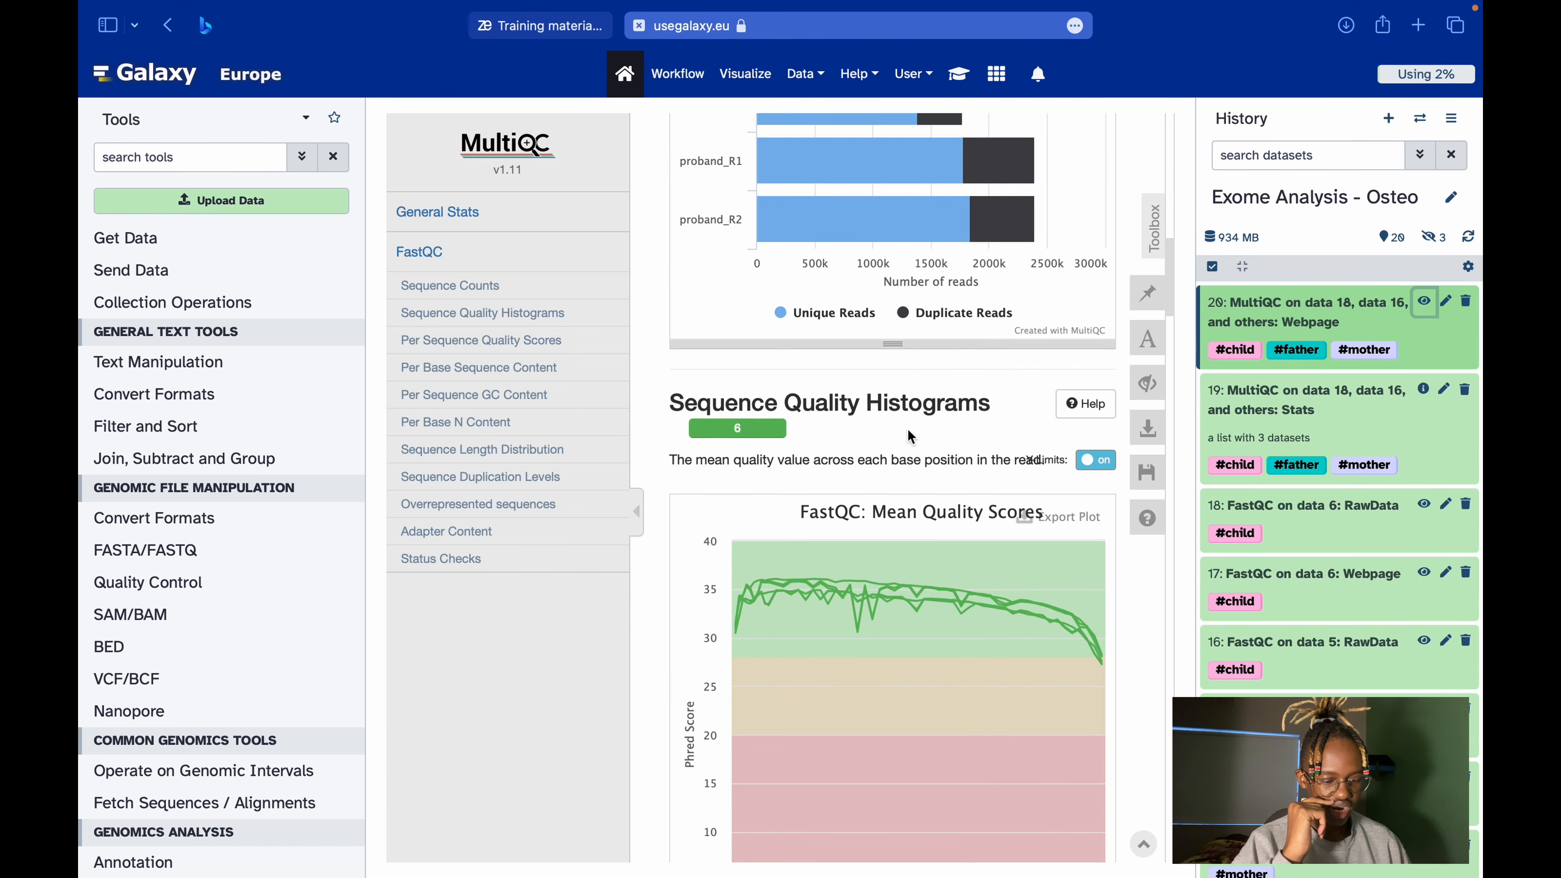
scroll(908, 429, "down", 10)
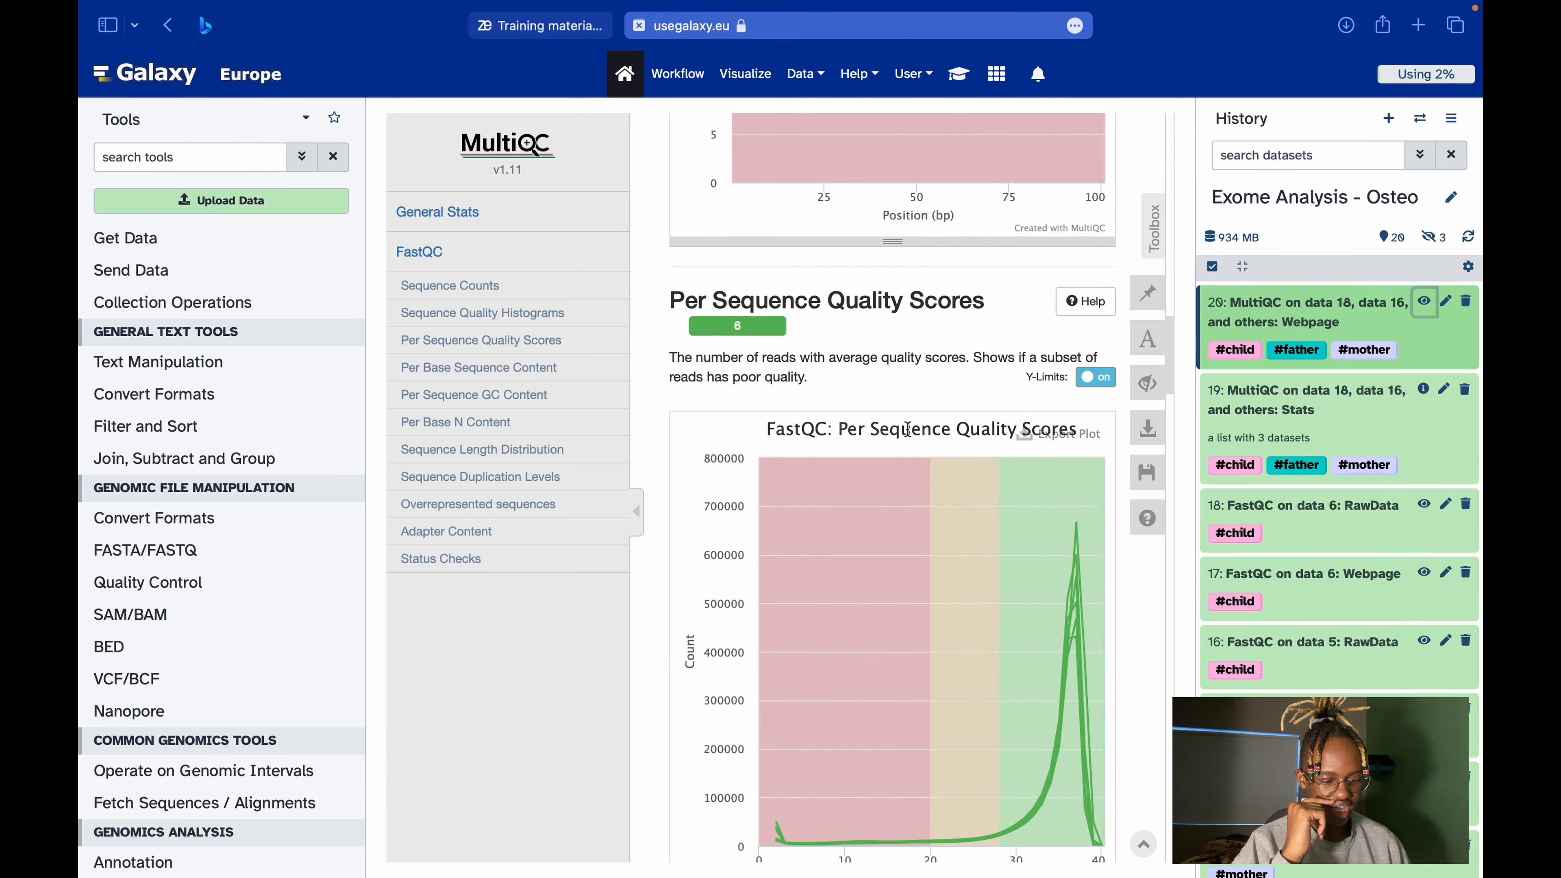
scroll(907, 429, "down", 10)
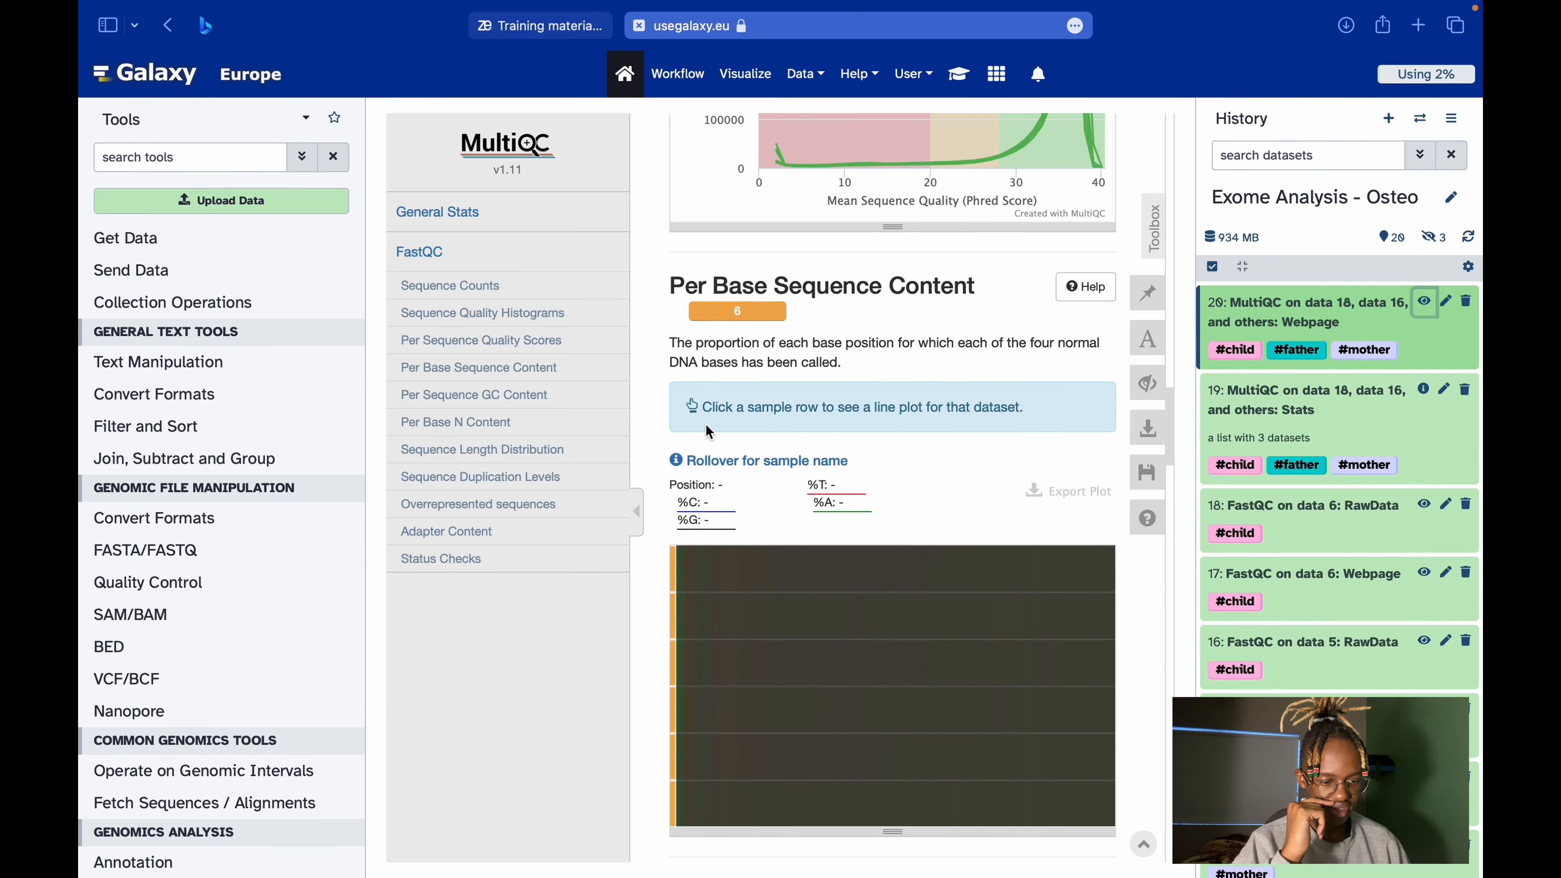
Hide the report's section navigation and examine the Per Base Sequence Content, Per Sequence GC Content and Per Base N Content results.
left_click(636, 510)
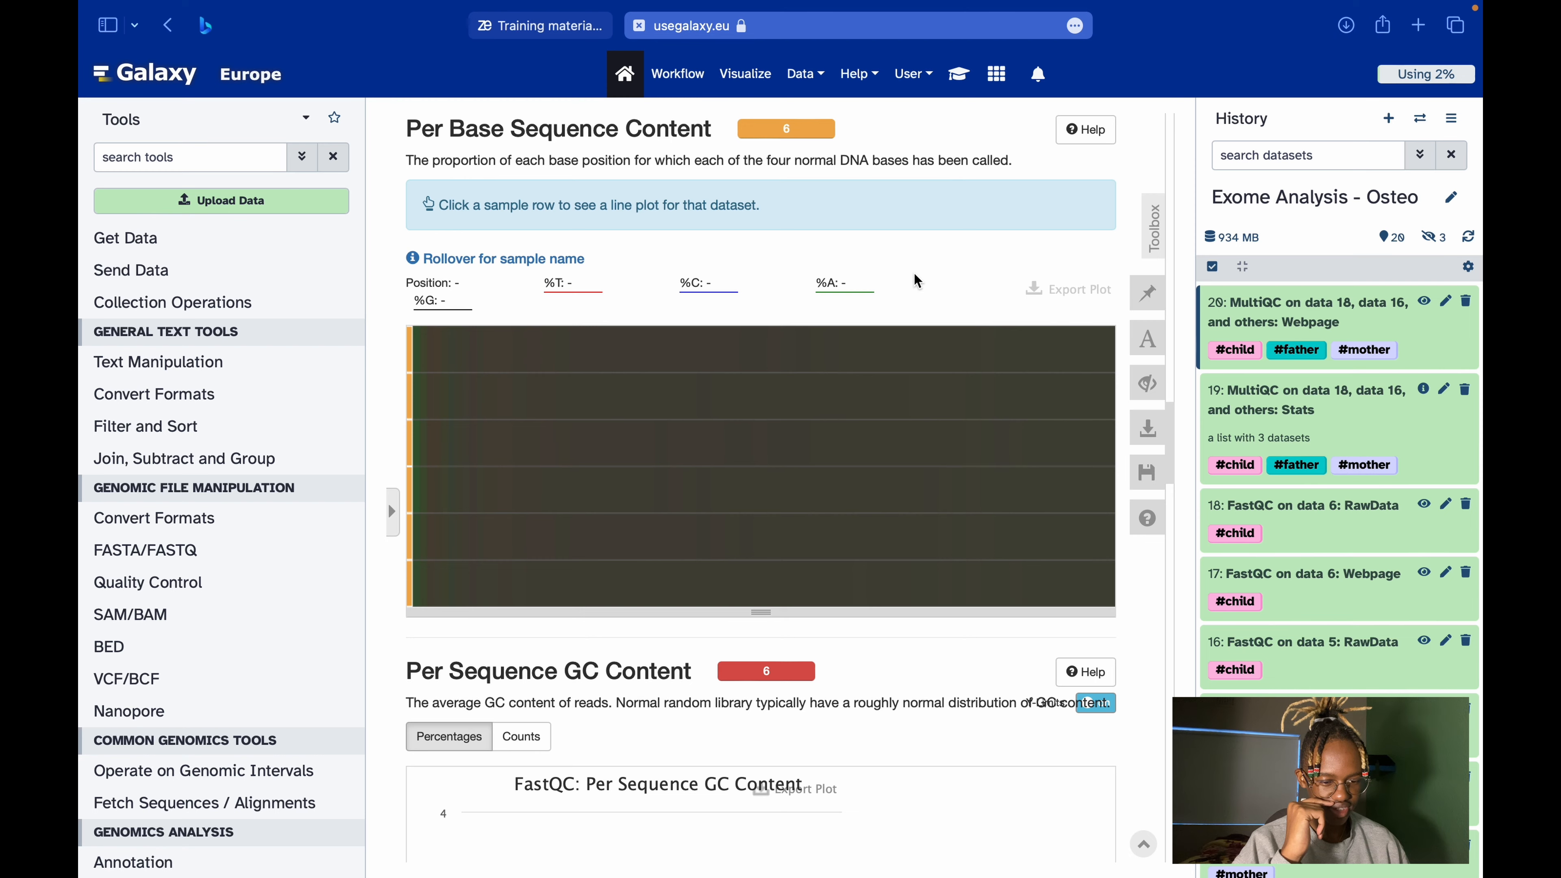
scroll(913, 273, "up", 1)
mouse_move(836, 196)
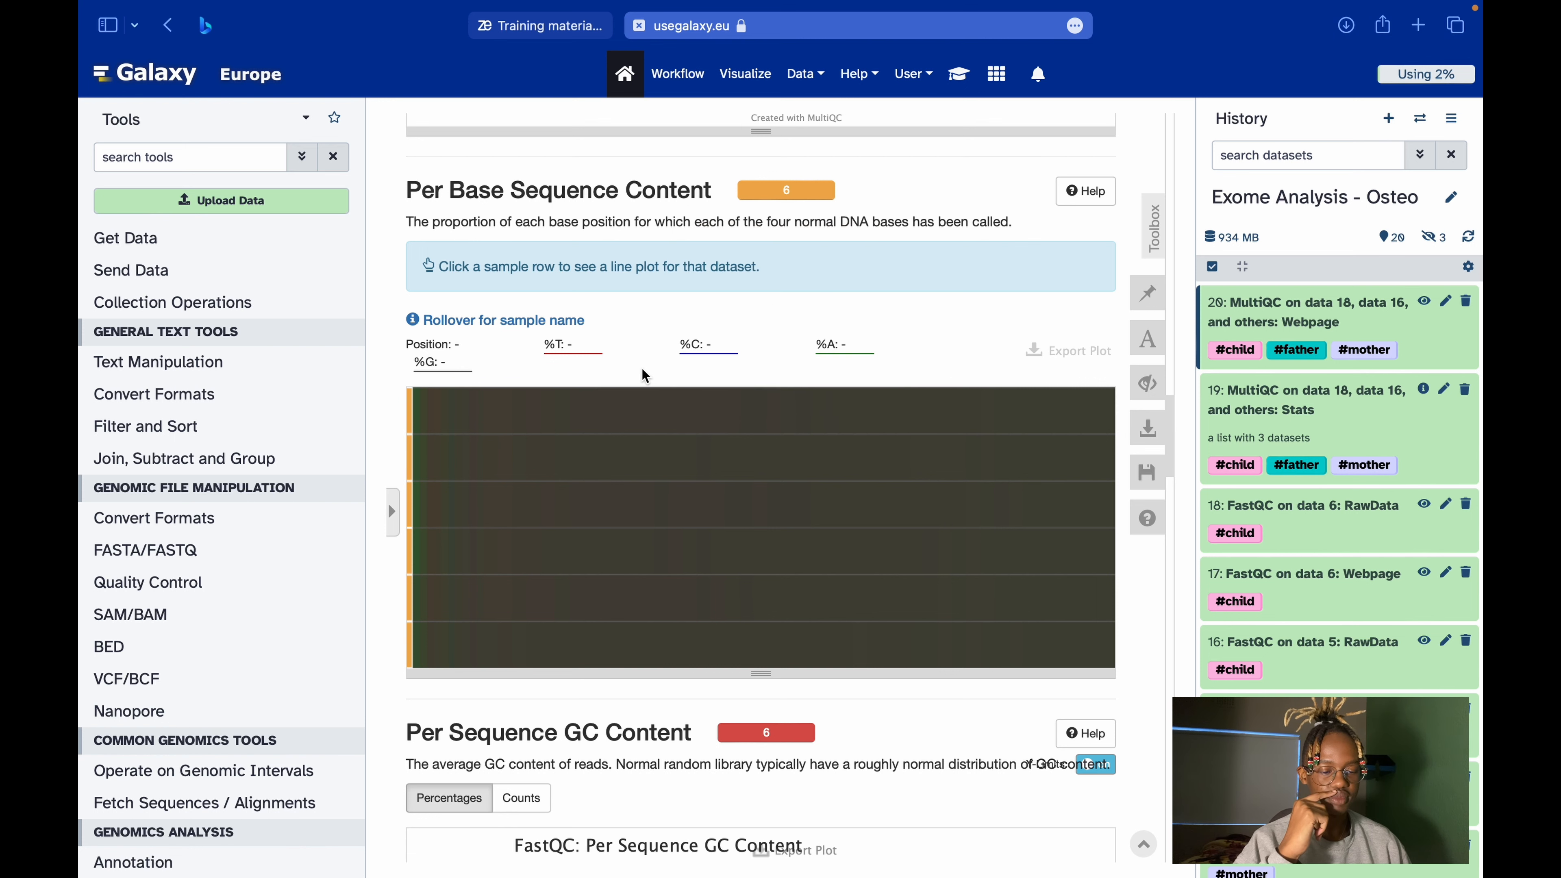
scroll(643, 375, "down", 9)
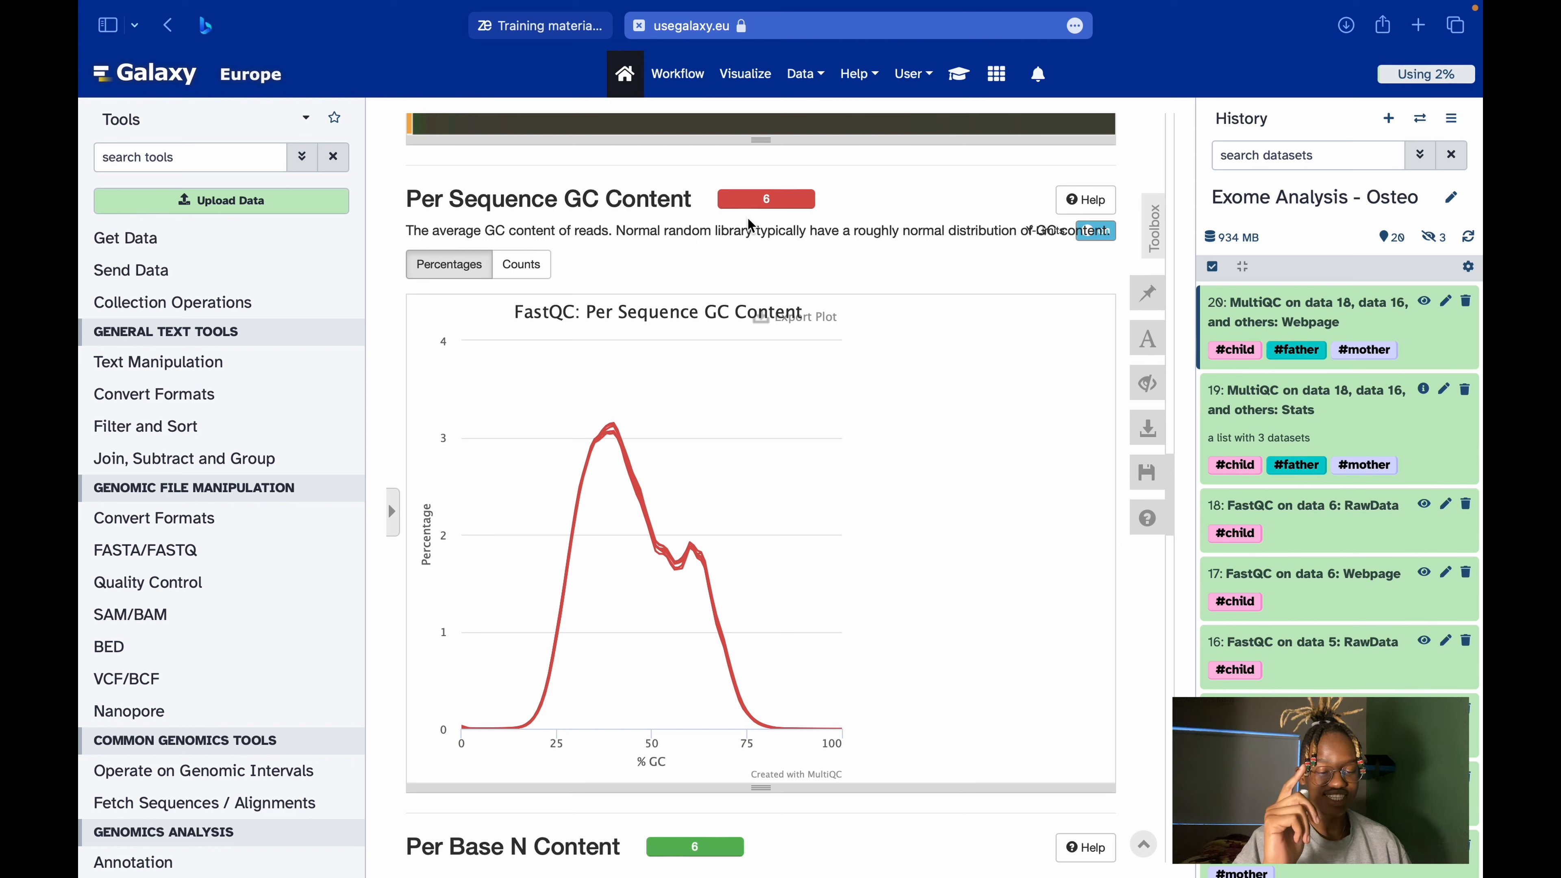
mouse_move(774, 198)
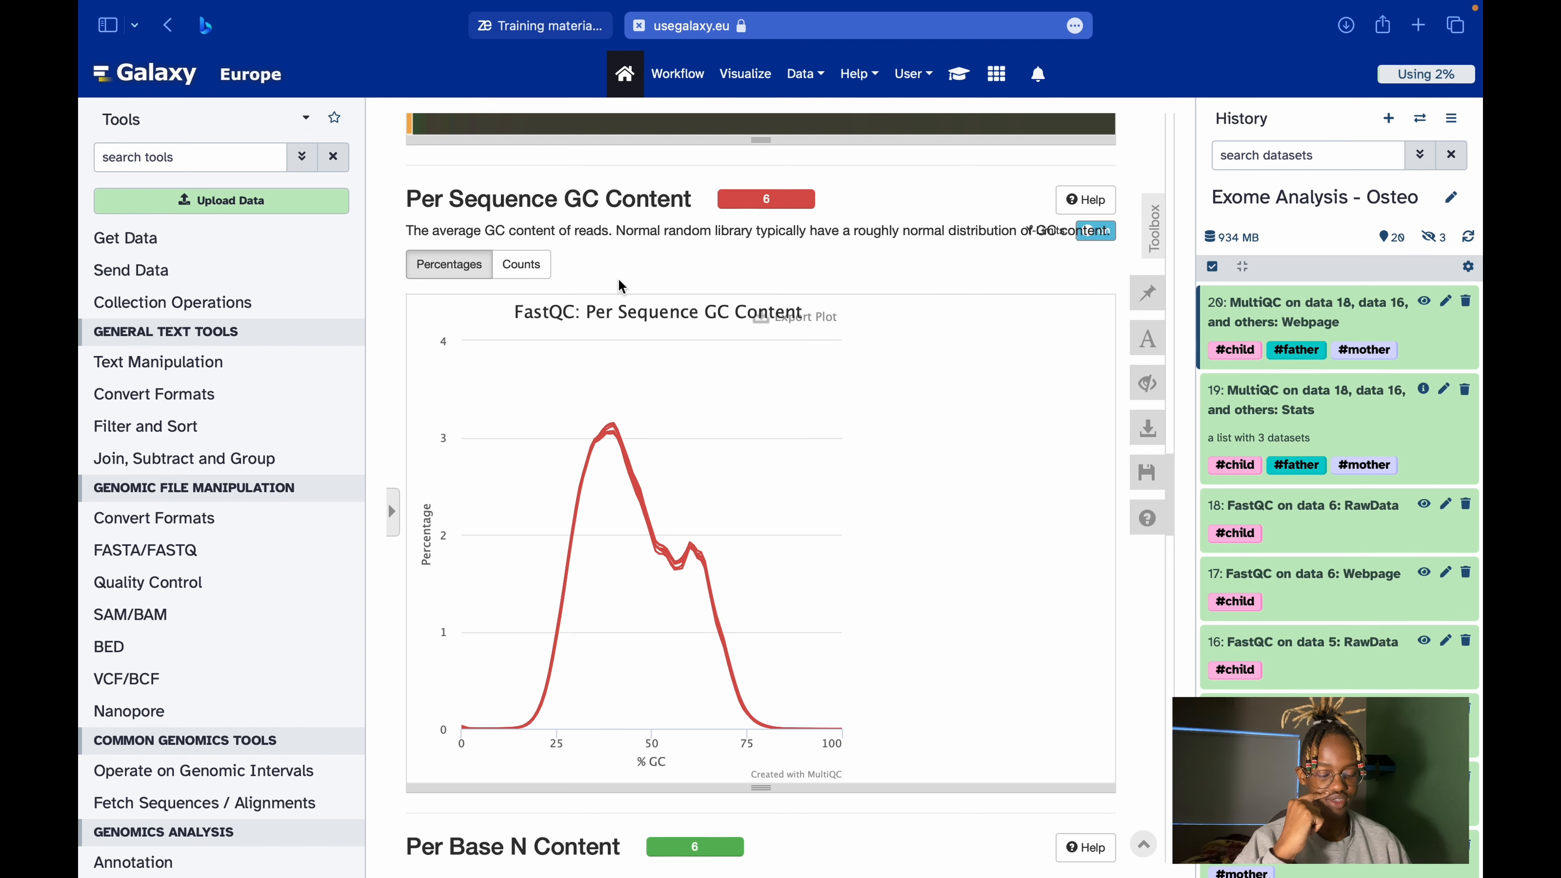
scroll(618, 278, "down", 5)
mouse_move(702, 437)
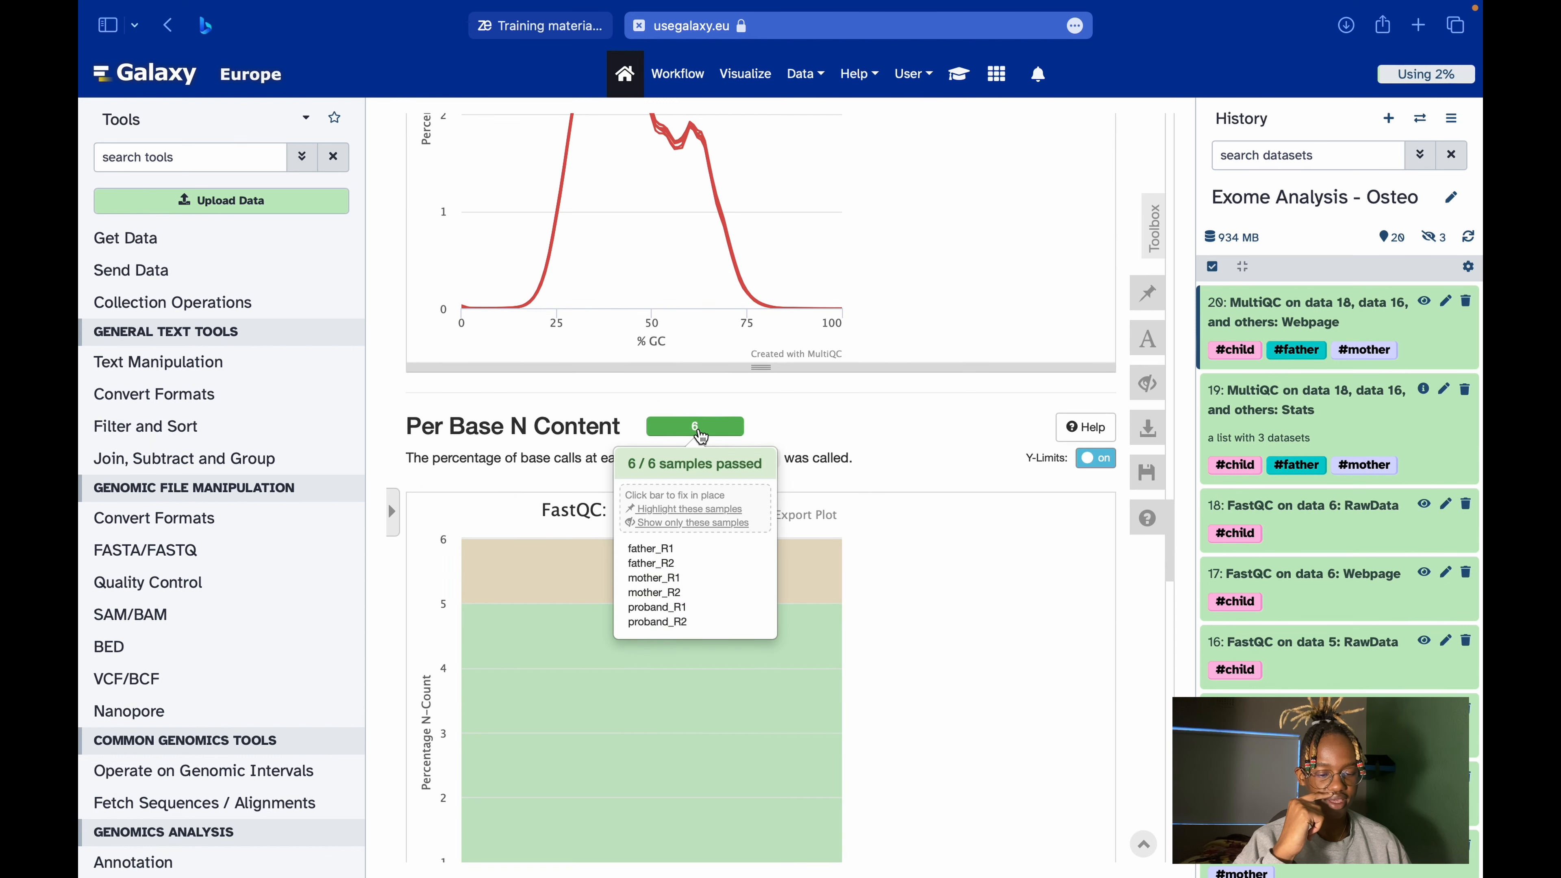
Examine the remaining MultiQC sections down to the Status Checks heatmap, inspecting the results for each sample.
scroll(642, 430, "down", 10)
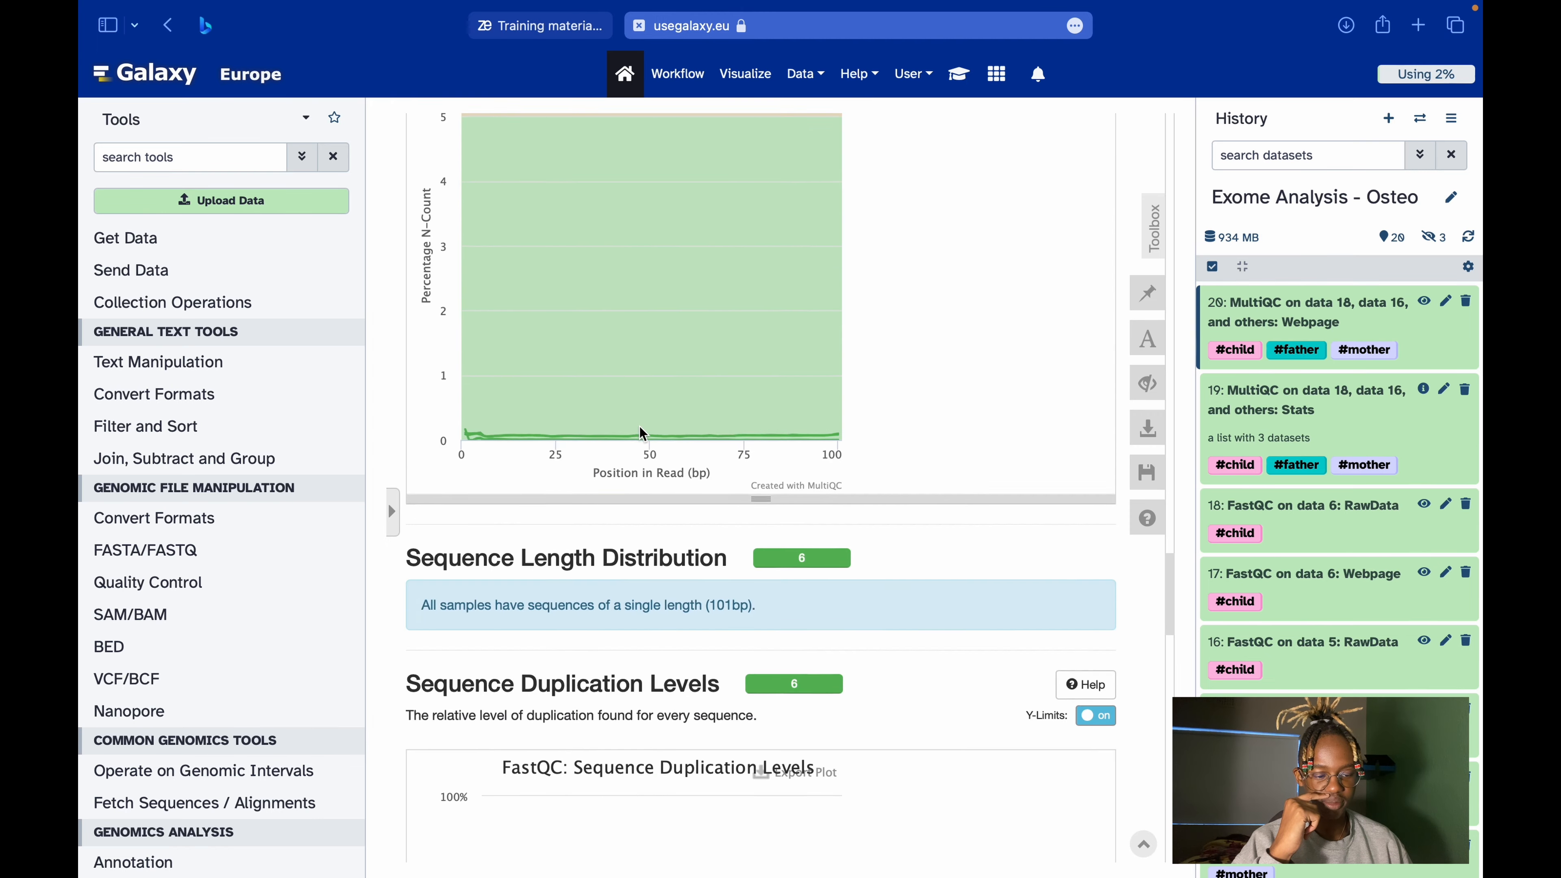
scroll(642, 433, "down", 7)
scroll(639, 426, "down", 10)
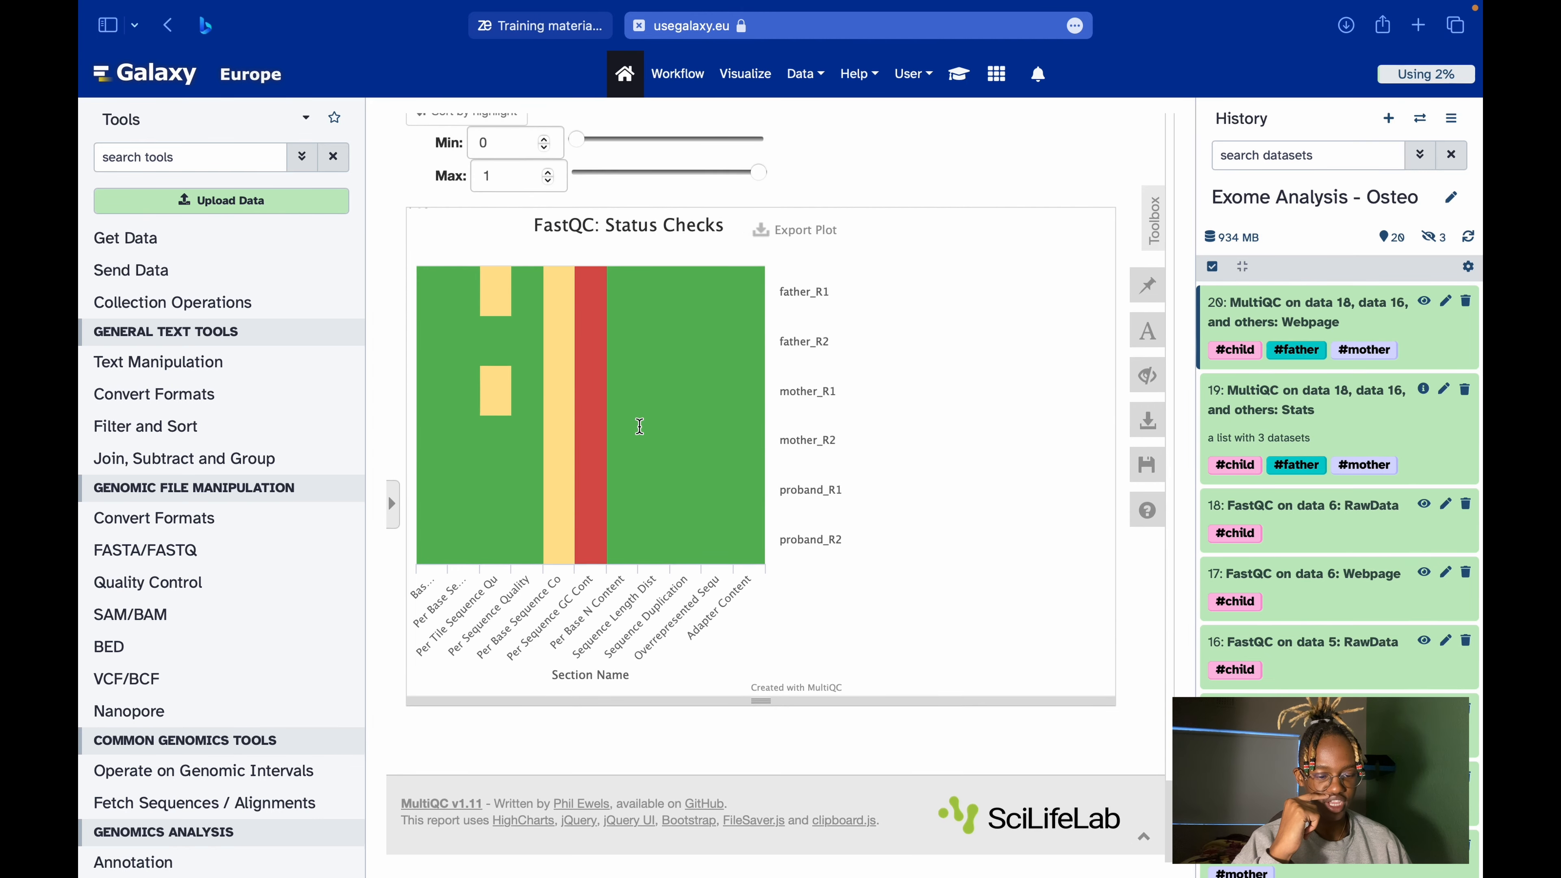
scroll(639, 425, "up", 4)
scroll(849, 403, "down", 2)
scroll(849, 404, "down", 4)
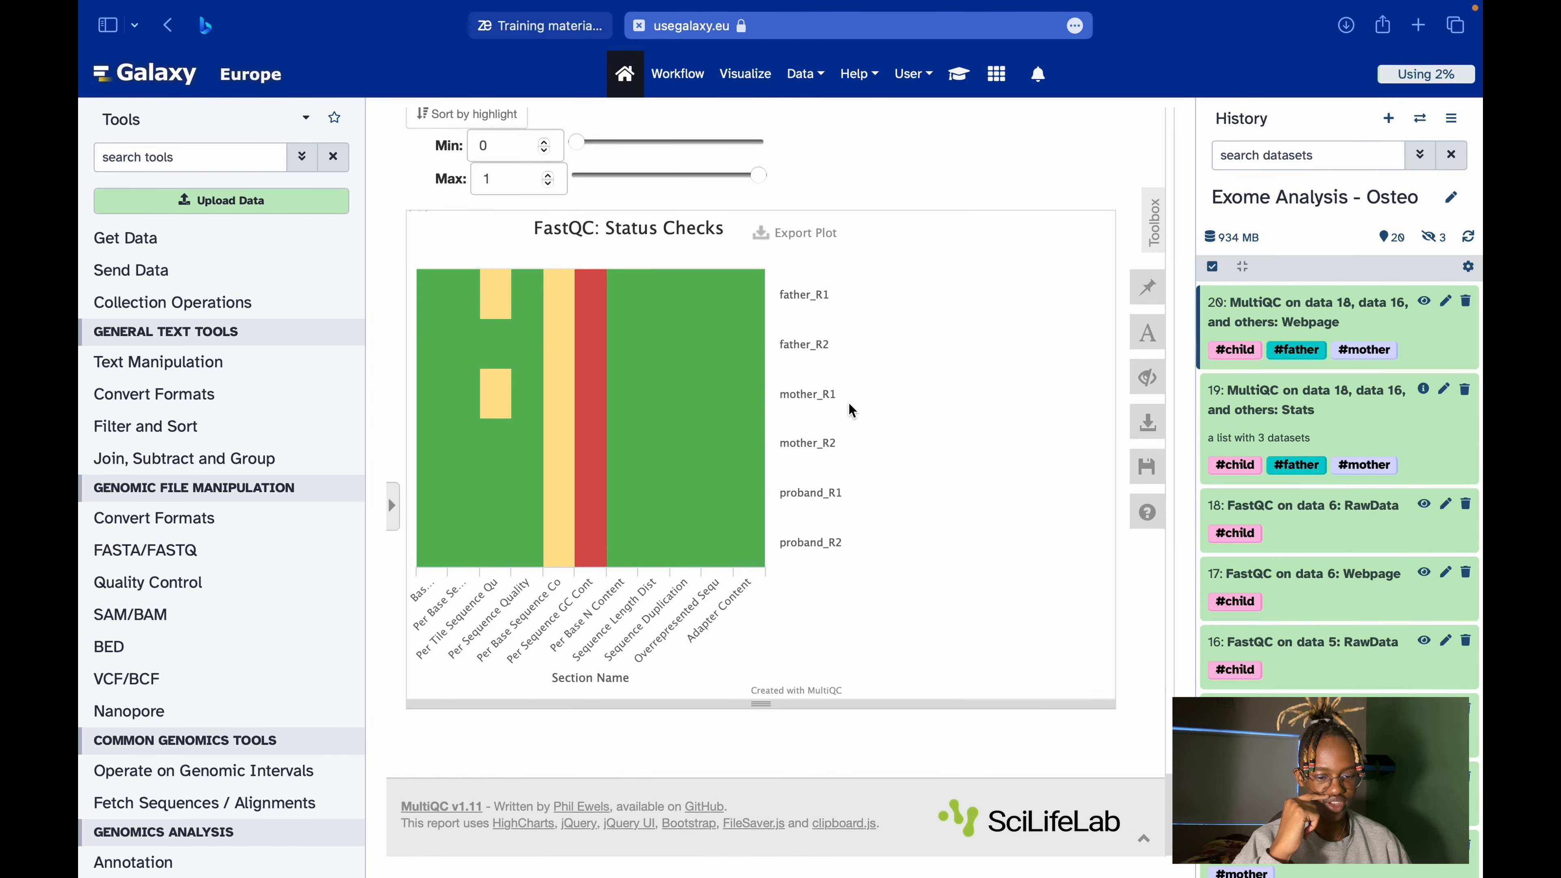
scroll(849, 405, "up", 2)
scroll(849, 405, "down", 2)
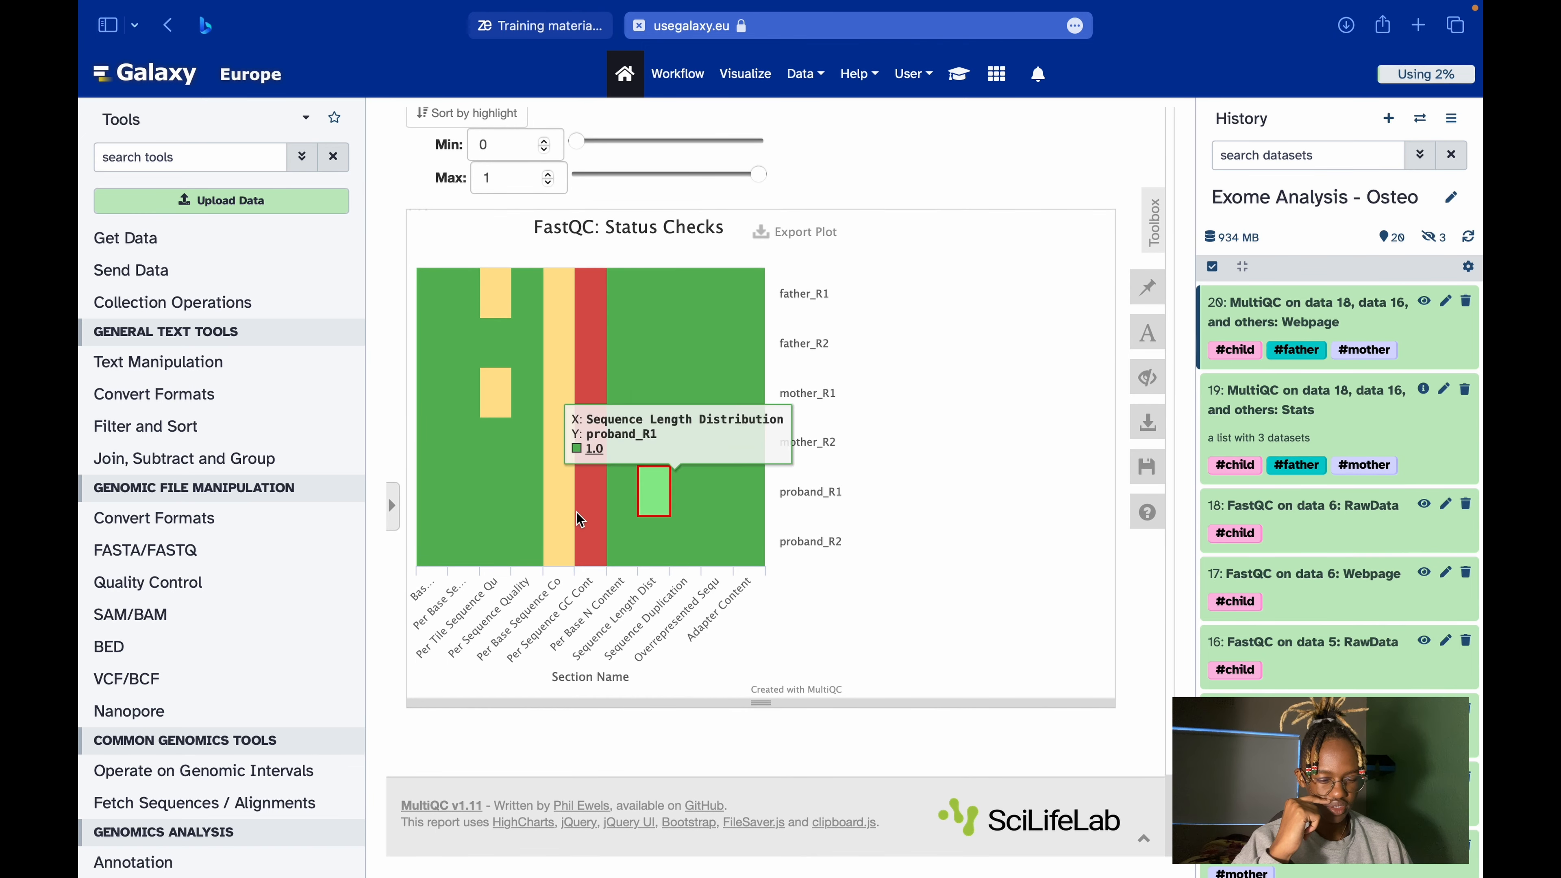
mouse_move(556, 559)
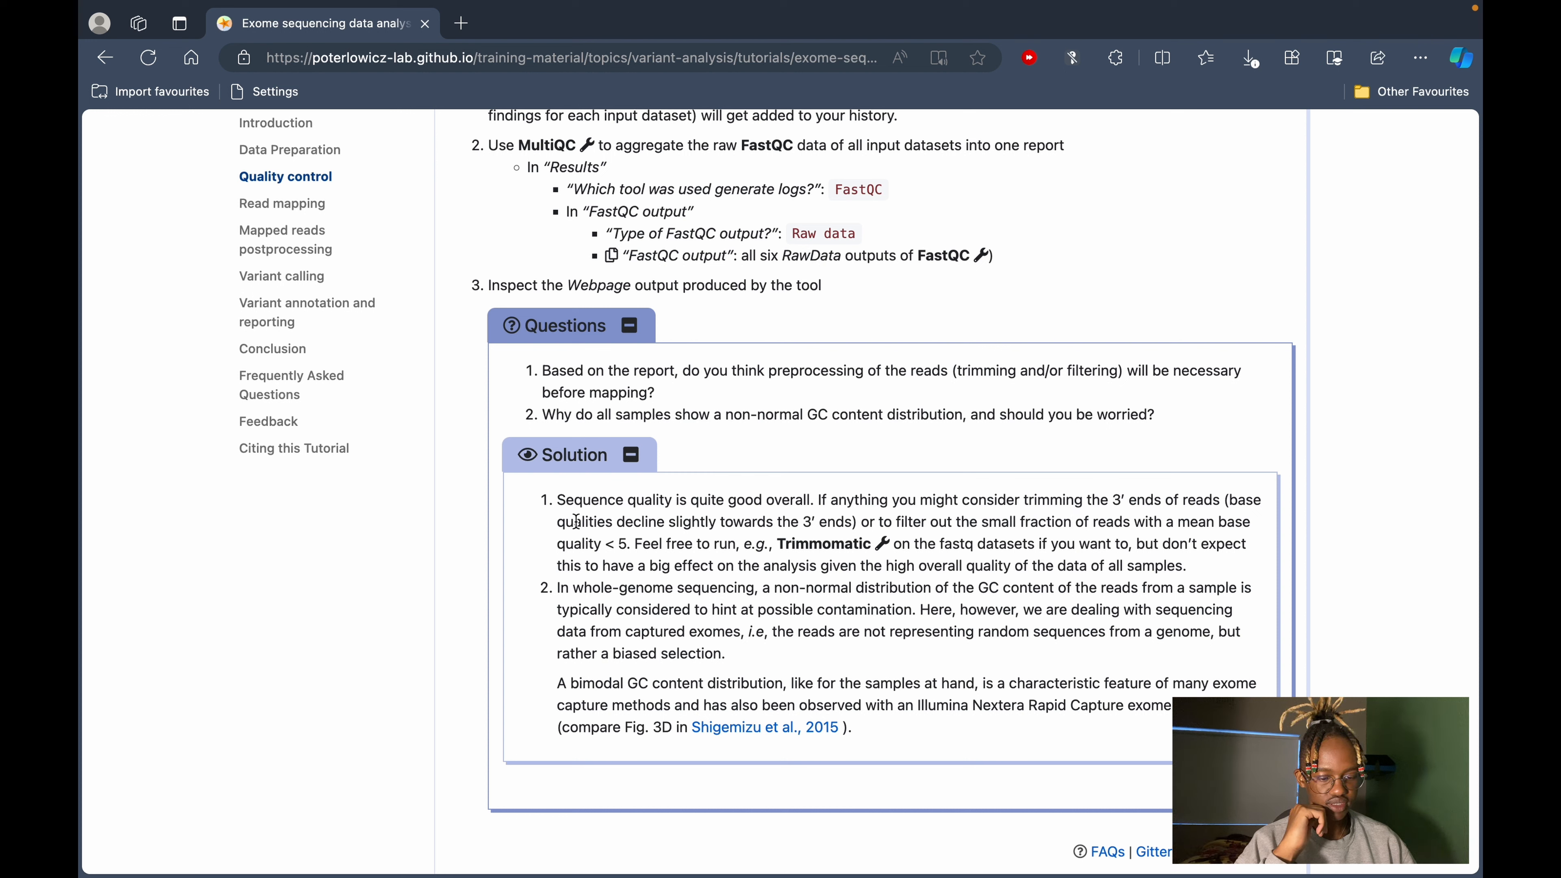
Read the tutorial's solution on read trimming and bimodal GC content, collapse it and proceed to the Read mapping section.
left_click_drag(588, 522, 835, 526)
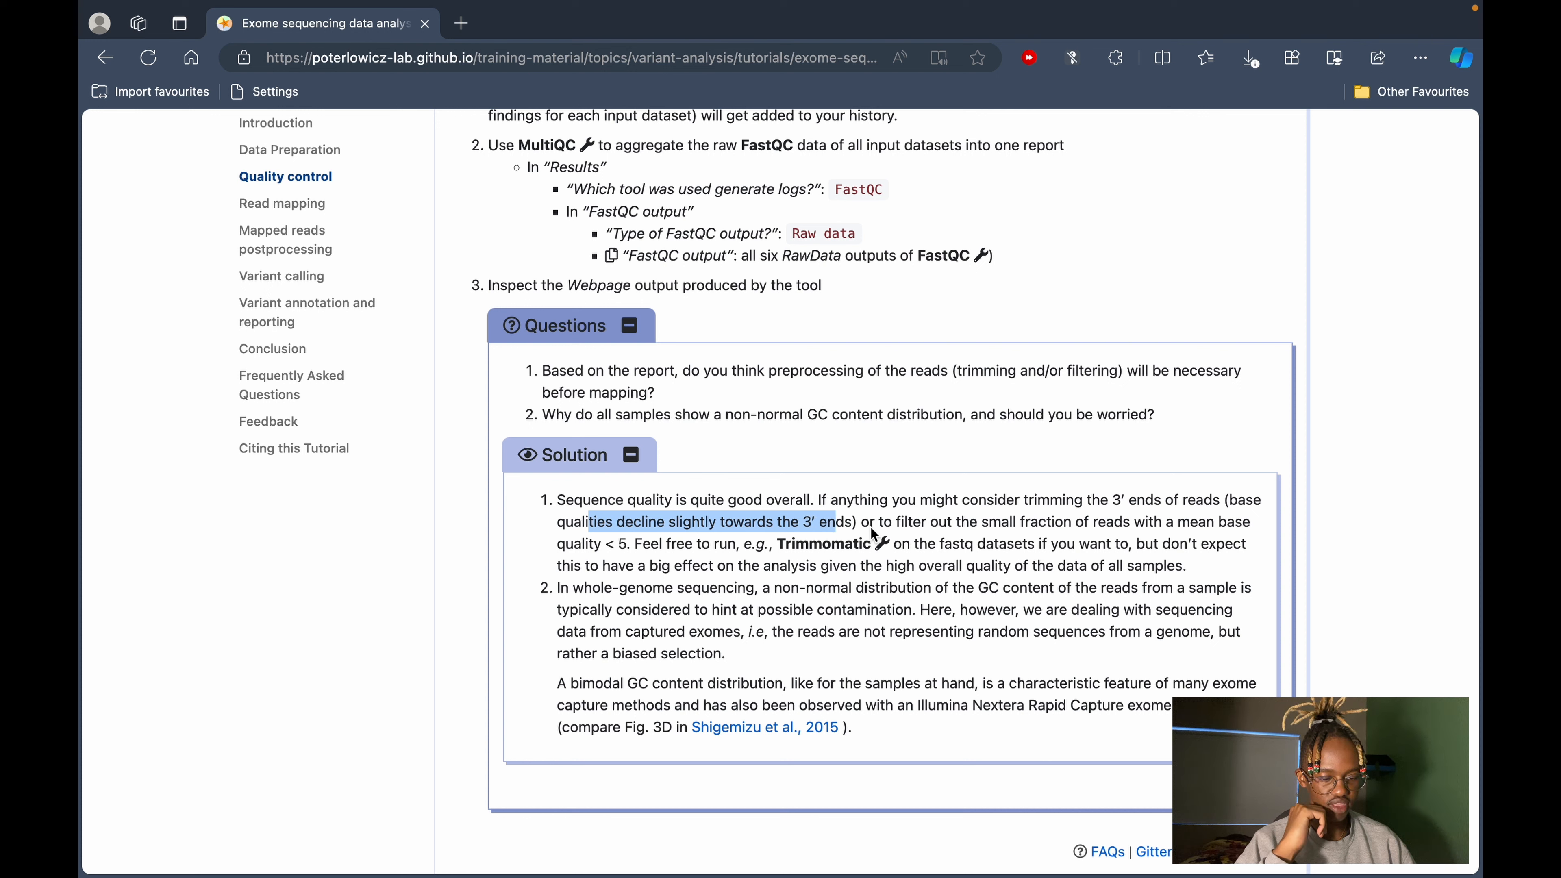
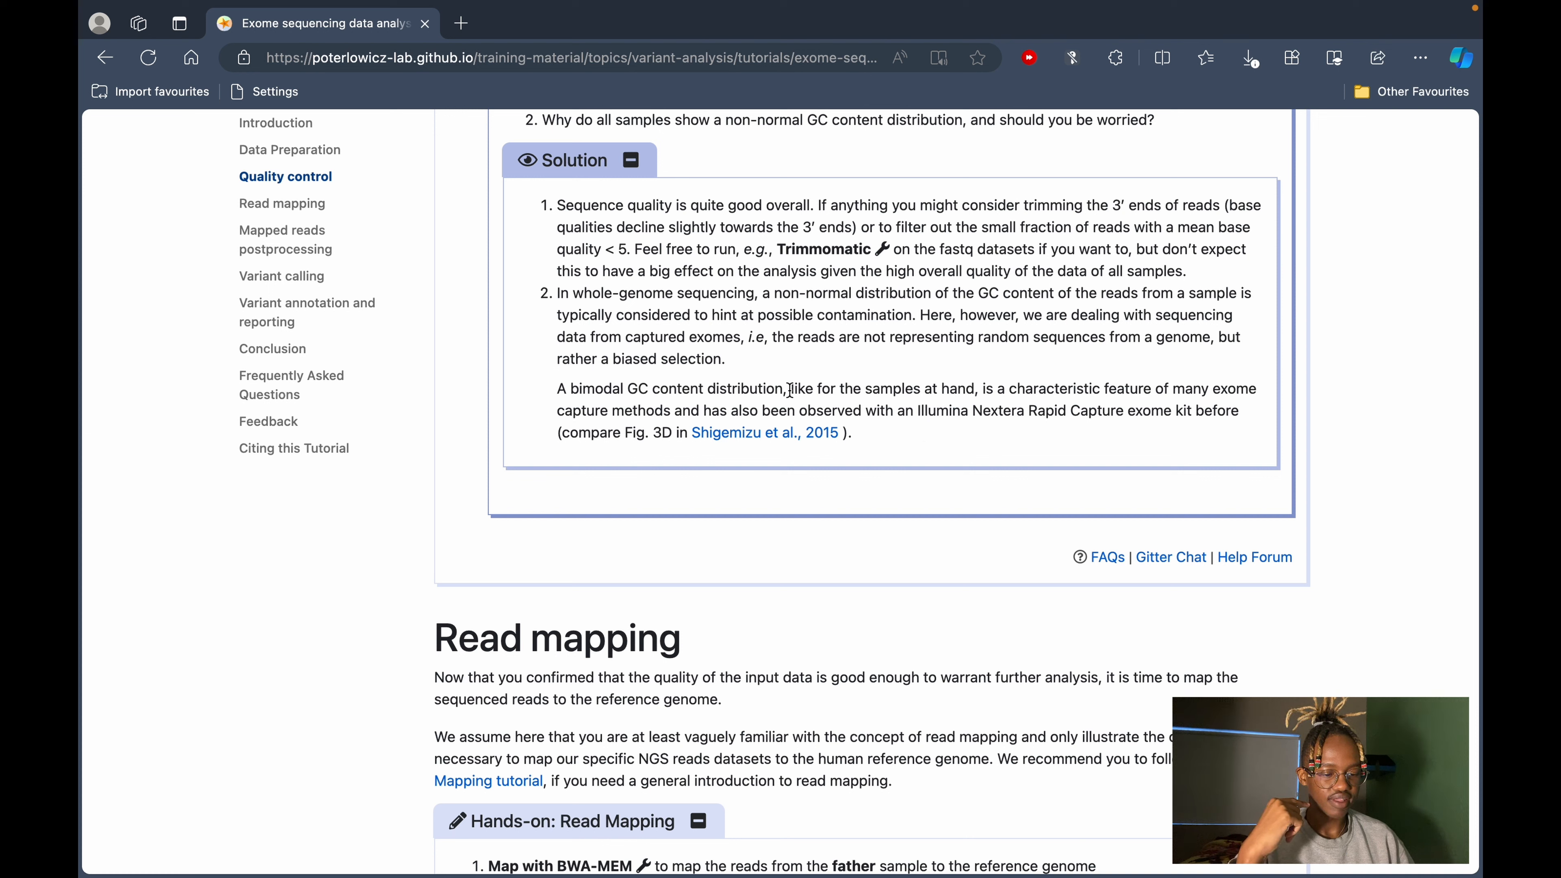
left_click_drag(789, 391, 974, 388)
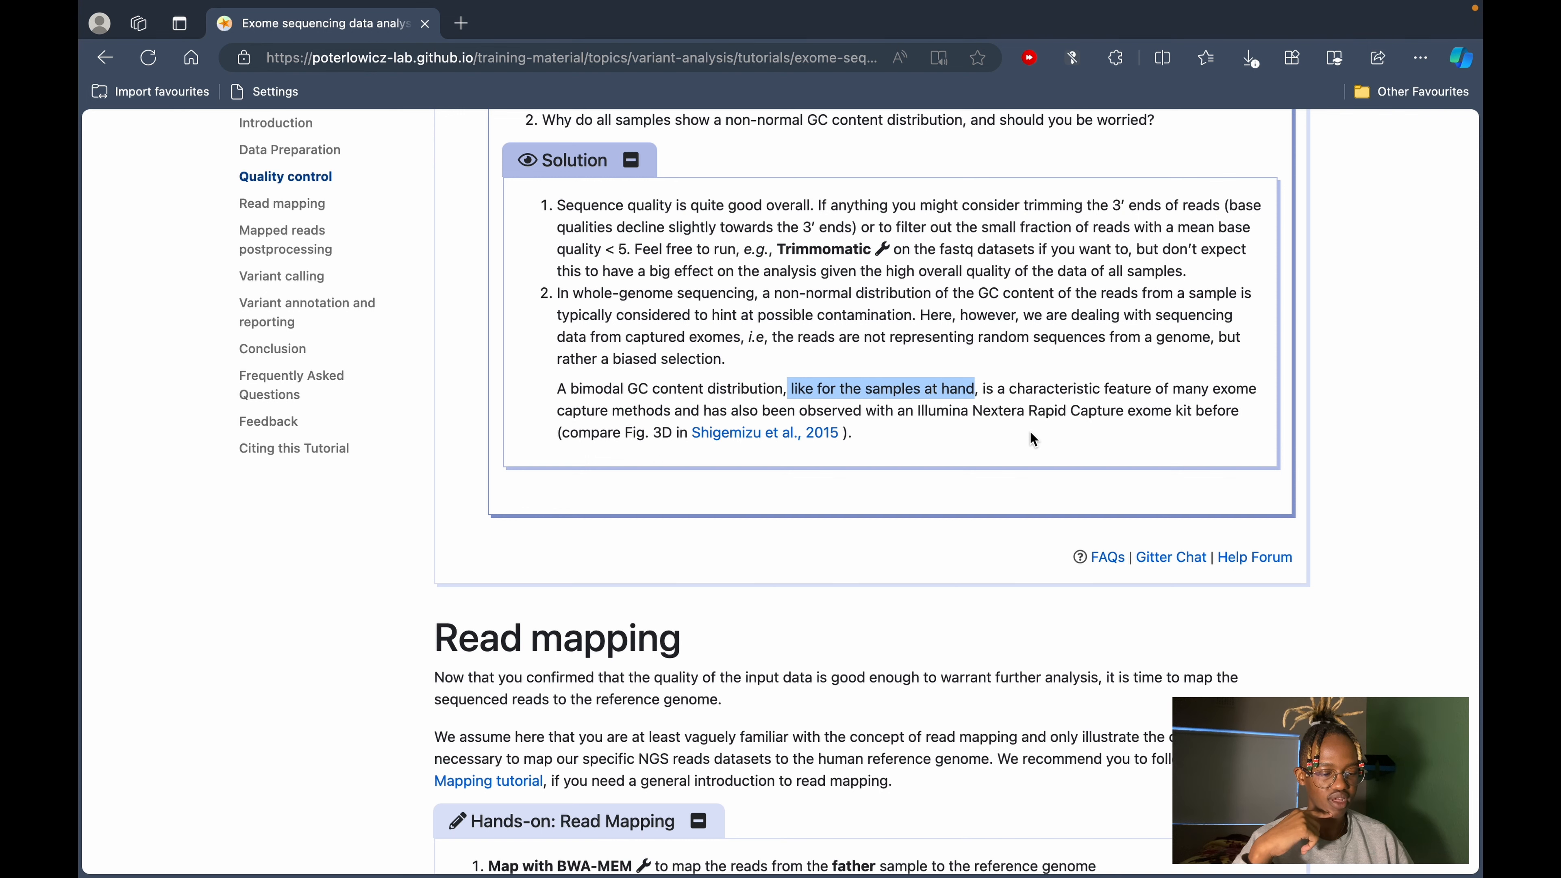
scroll(1031, 432, "up", 1)
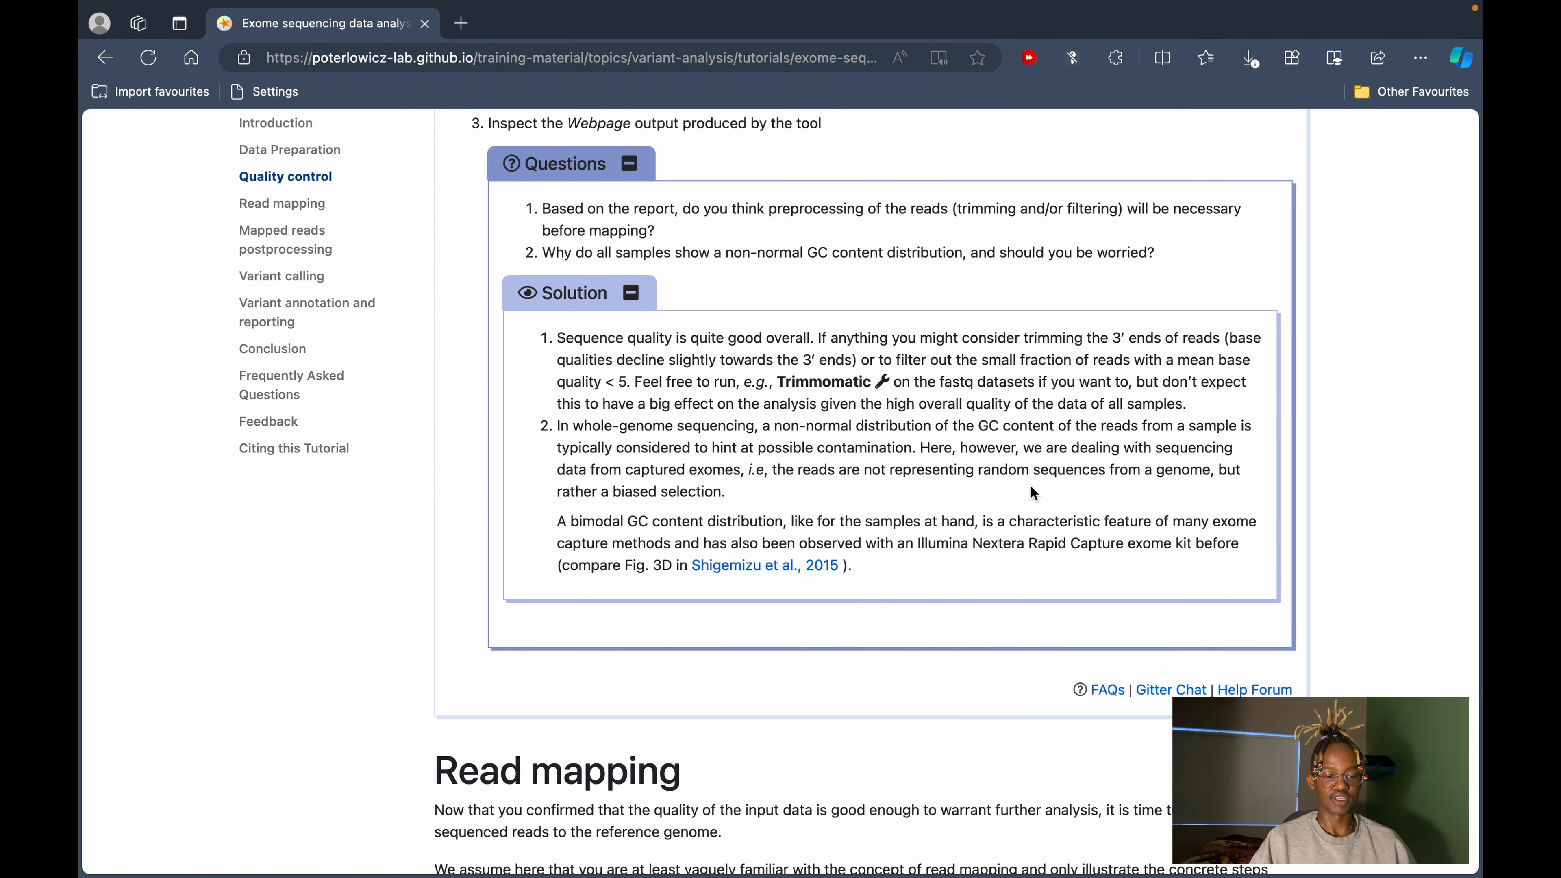
left_click(633, 294)
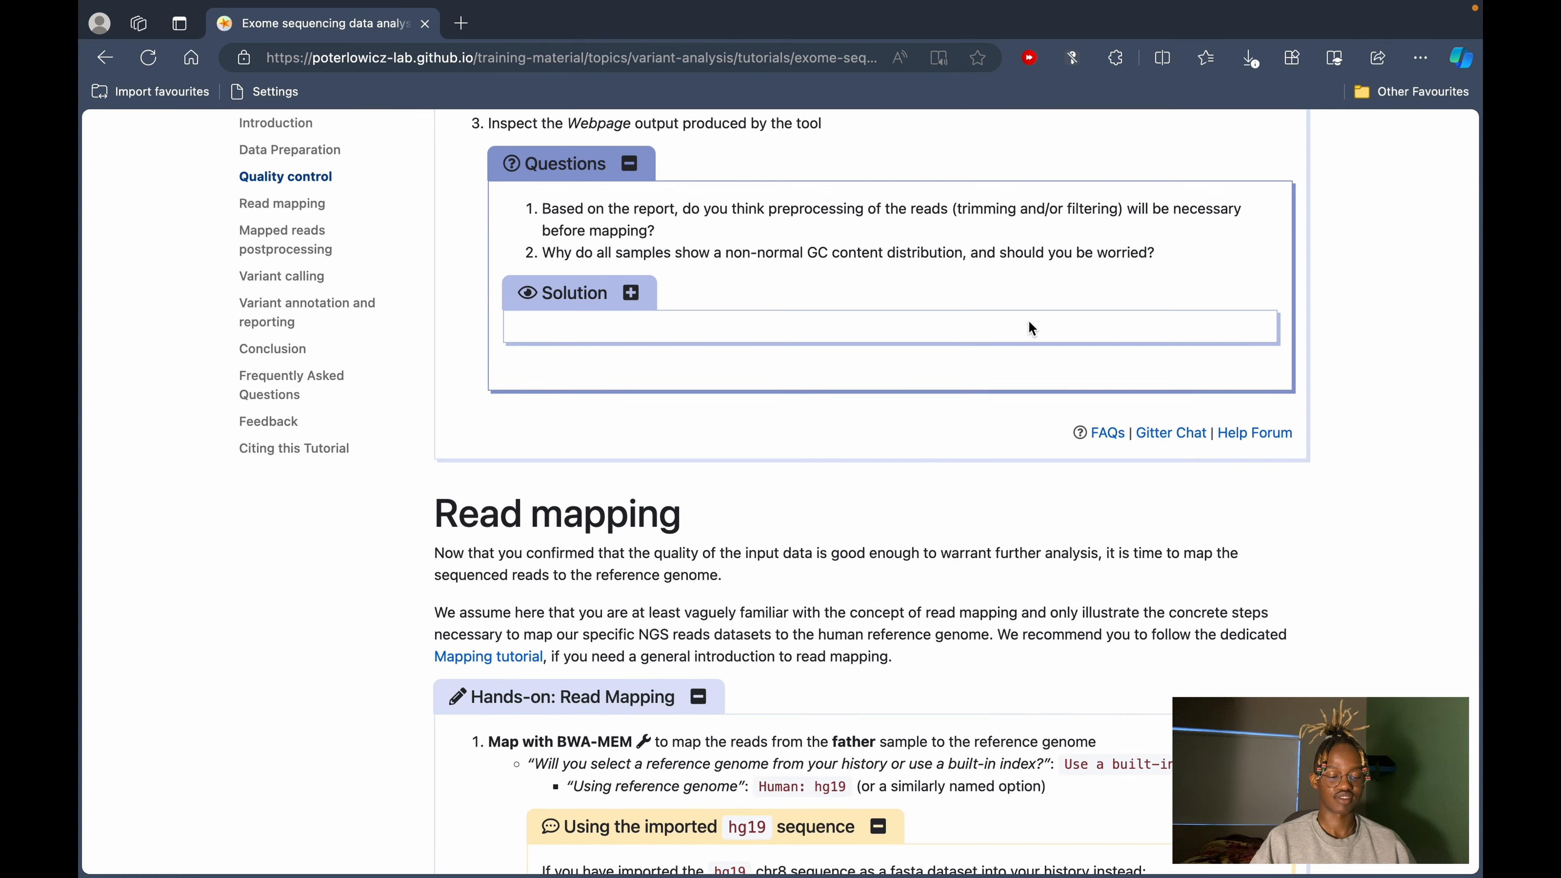
scroll(1031, 328, "down", 6)
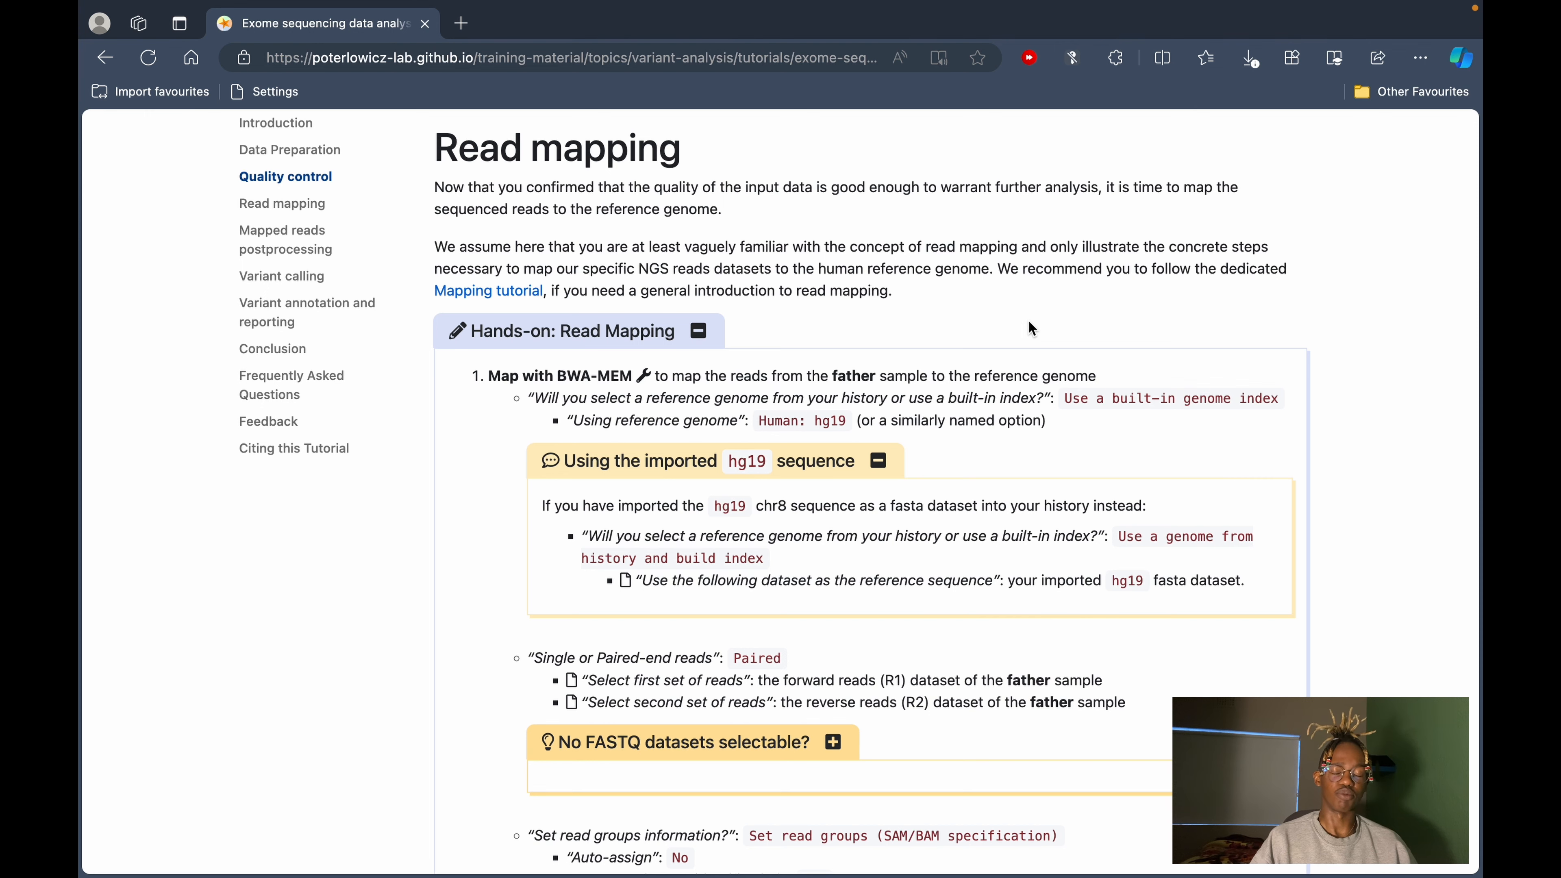
Launch the Map with BWA-MEM tool from the Read mapping section of the training material embedded in Galaxy.
key("ctrl+Left")
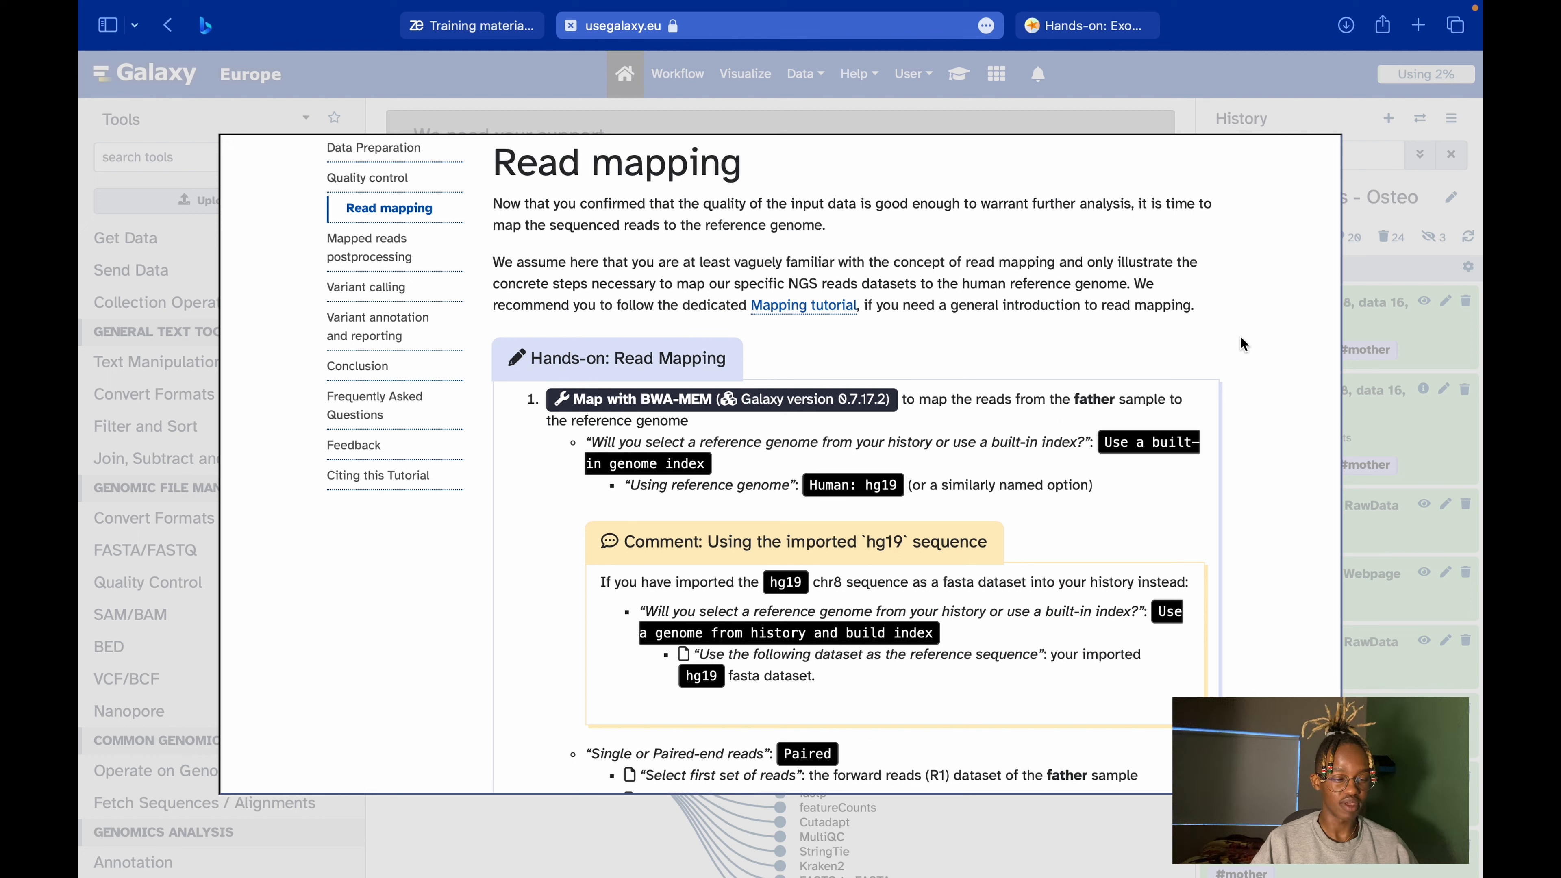
left_click_drag(1011, 261, 1185, 278)
left_click(903, 319)
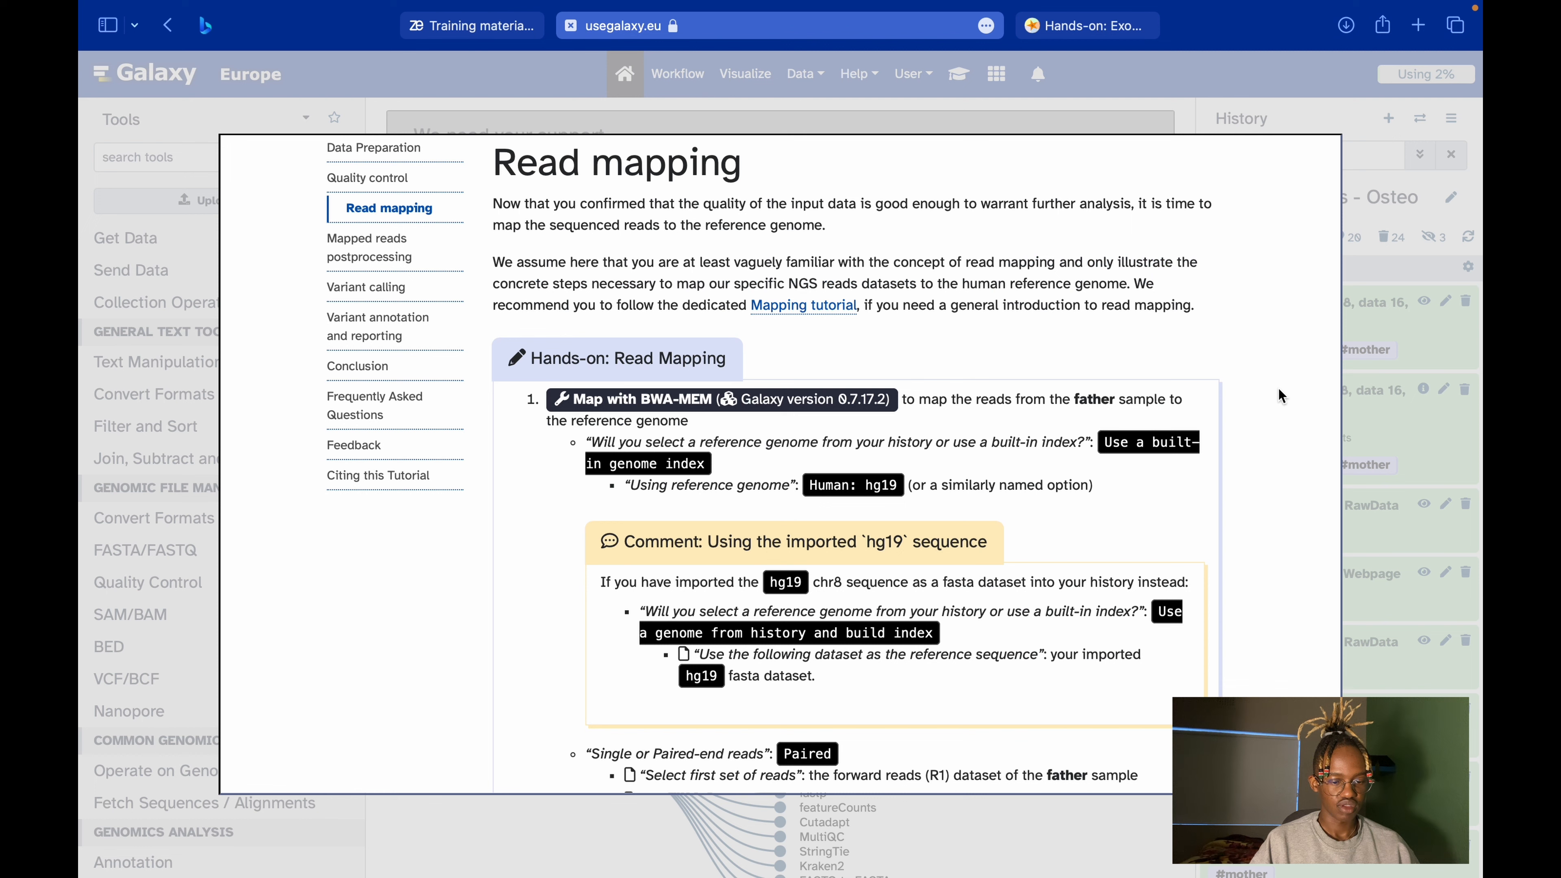
scroll(1274, 393, "down", 3)
scroll(1274, 400, "down", 5)
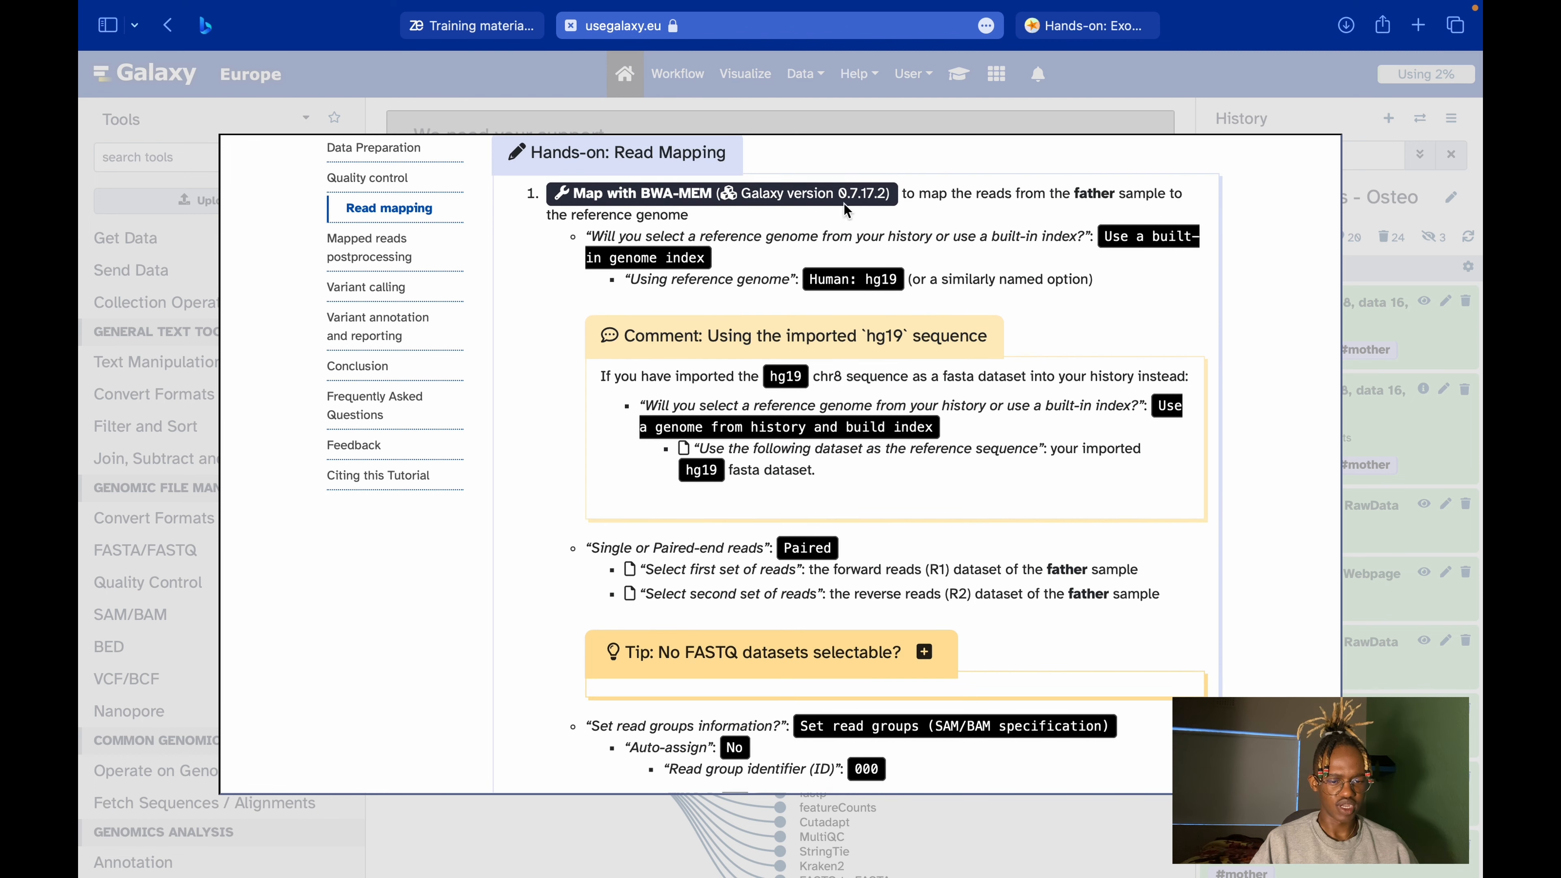
left_click(812, 187)
Check the tutorial's read mapping settings and set the BWA-MEM reference genome to Human (Homo sapiens): hg19 Full.
key("super+Tab")
scroll(769, 350, "down", 3)
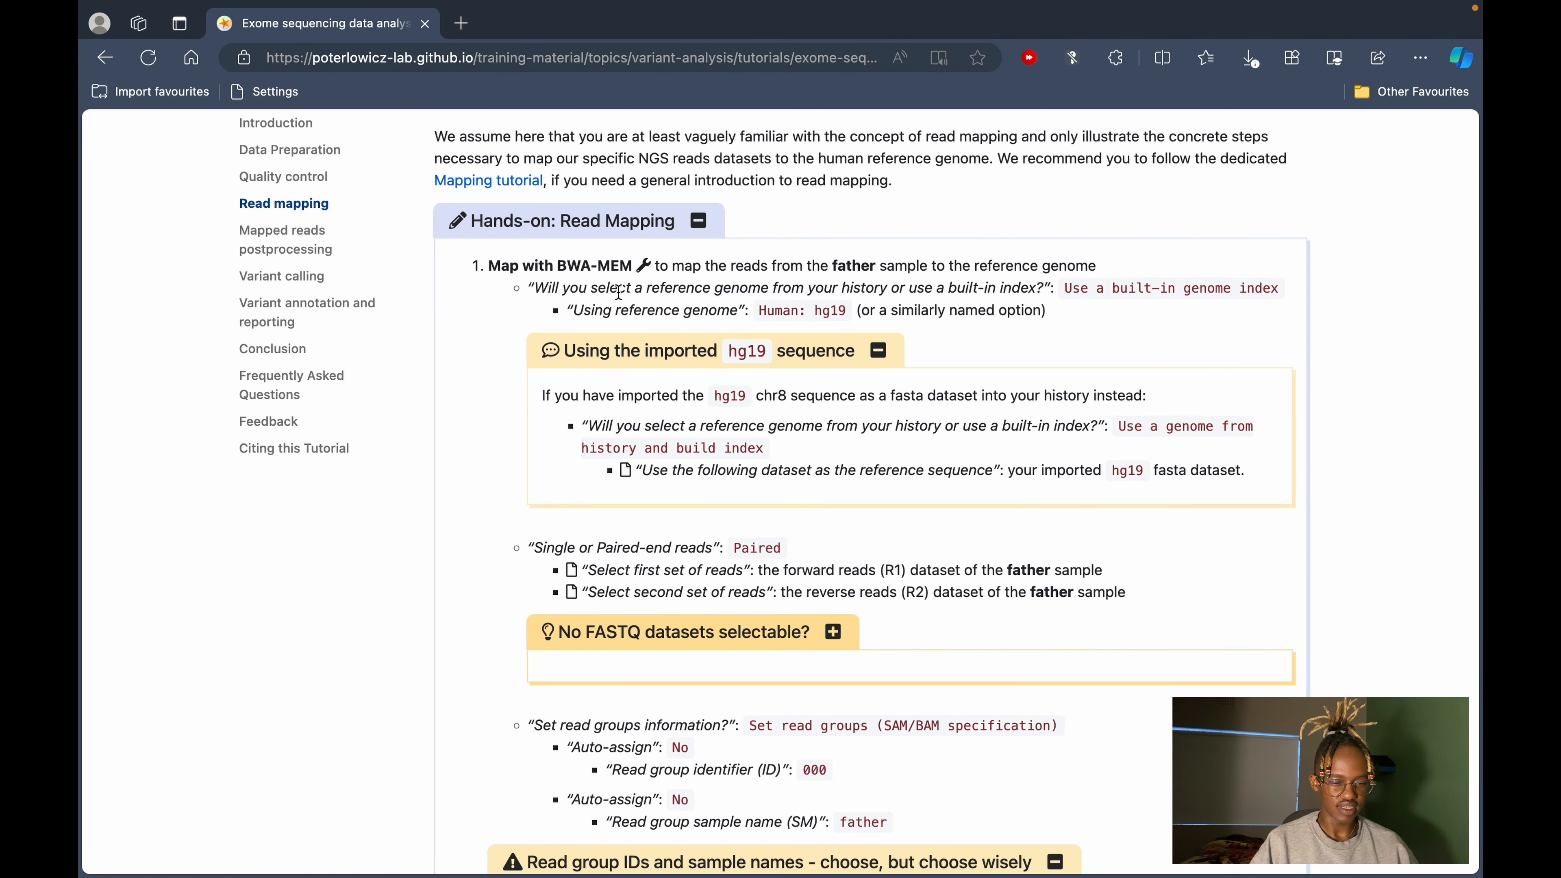
left_click_drag(618, 289, 873, 290)
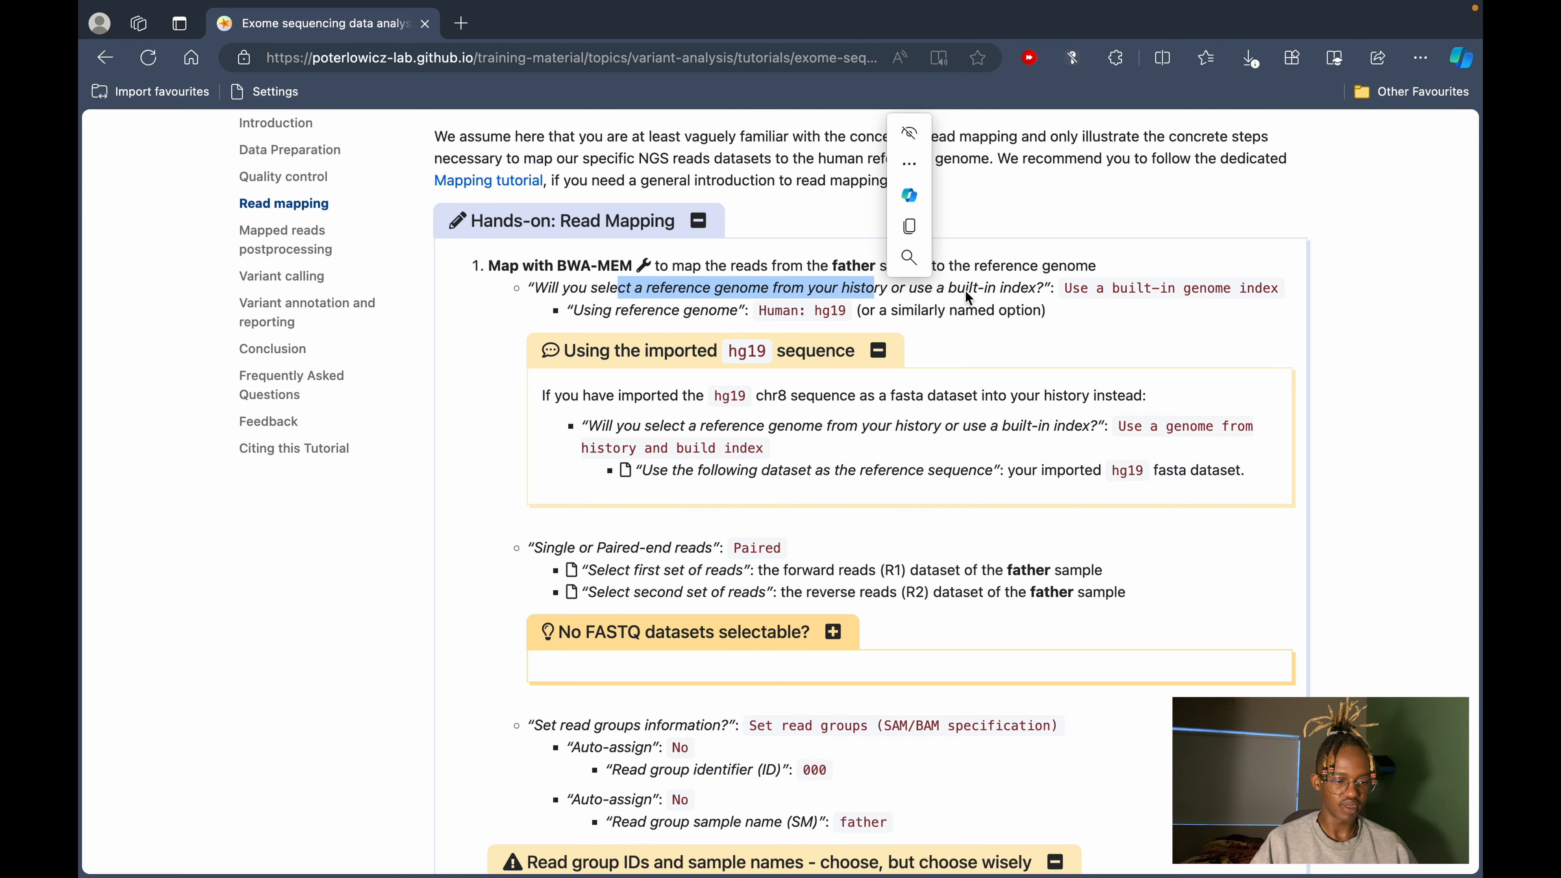
key("super+Tab")
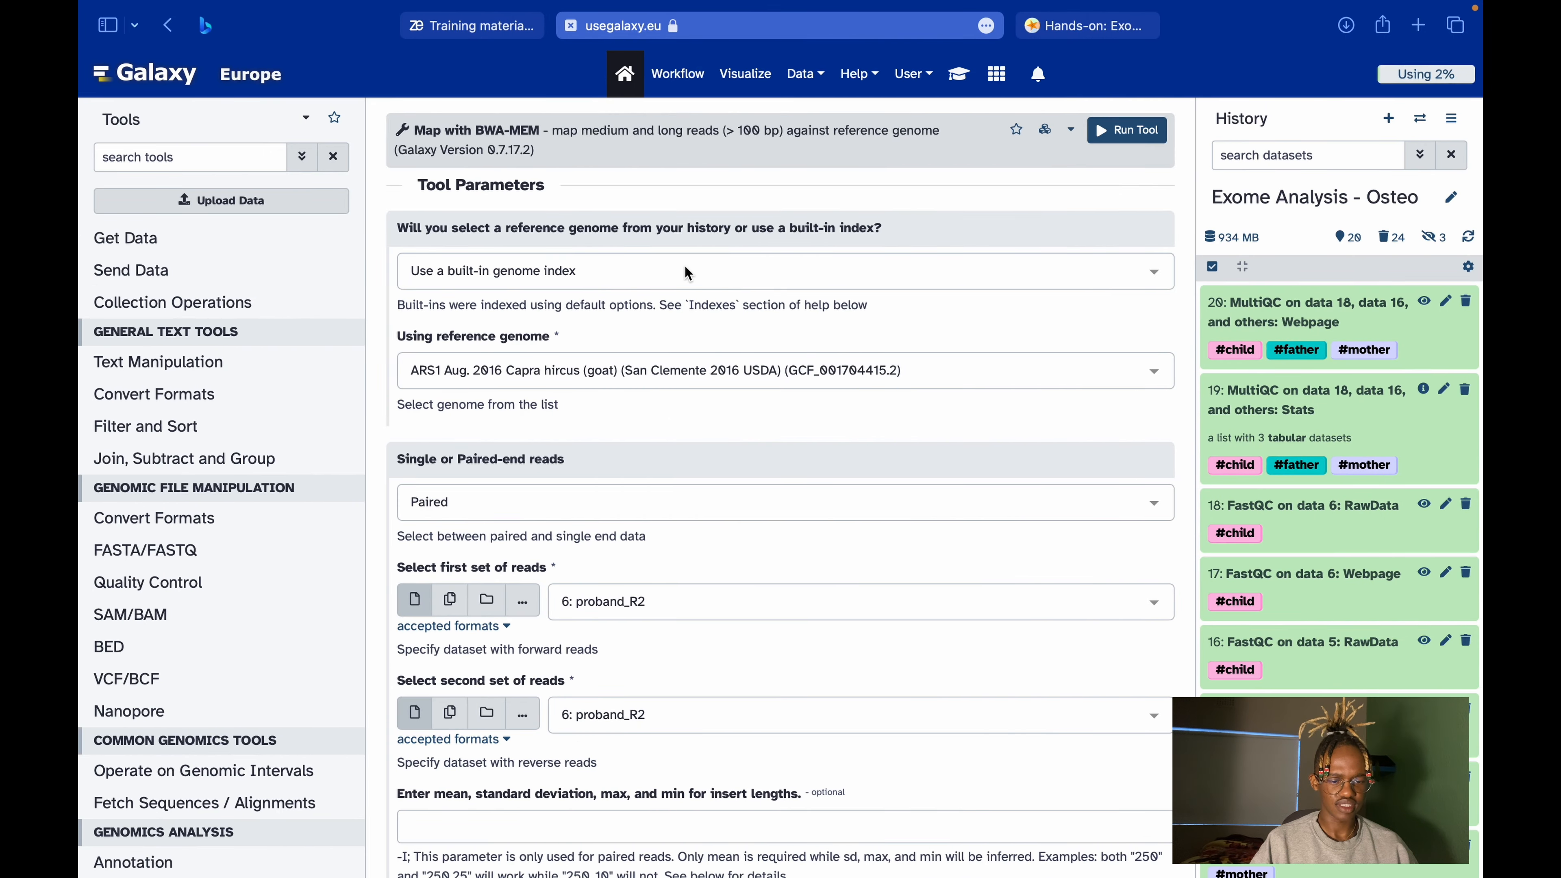
key("super+Tab")
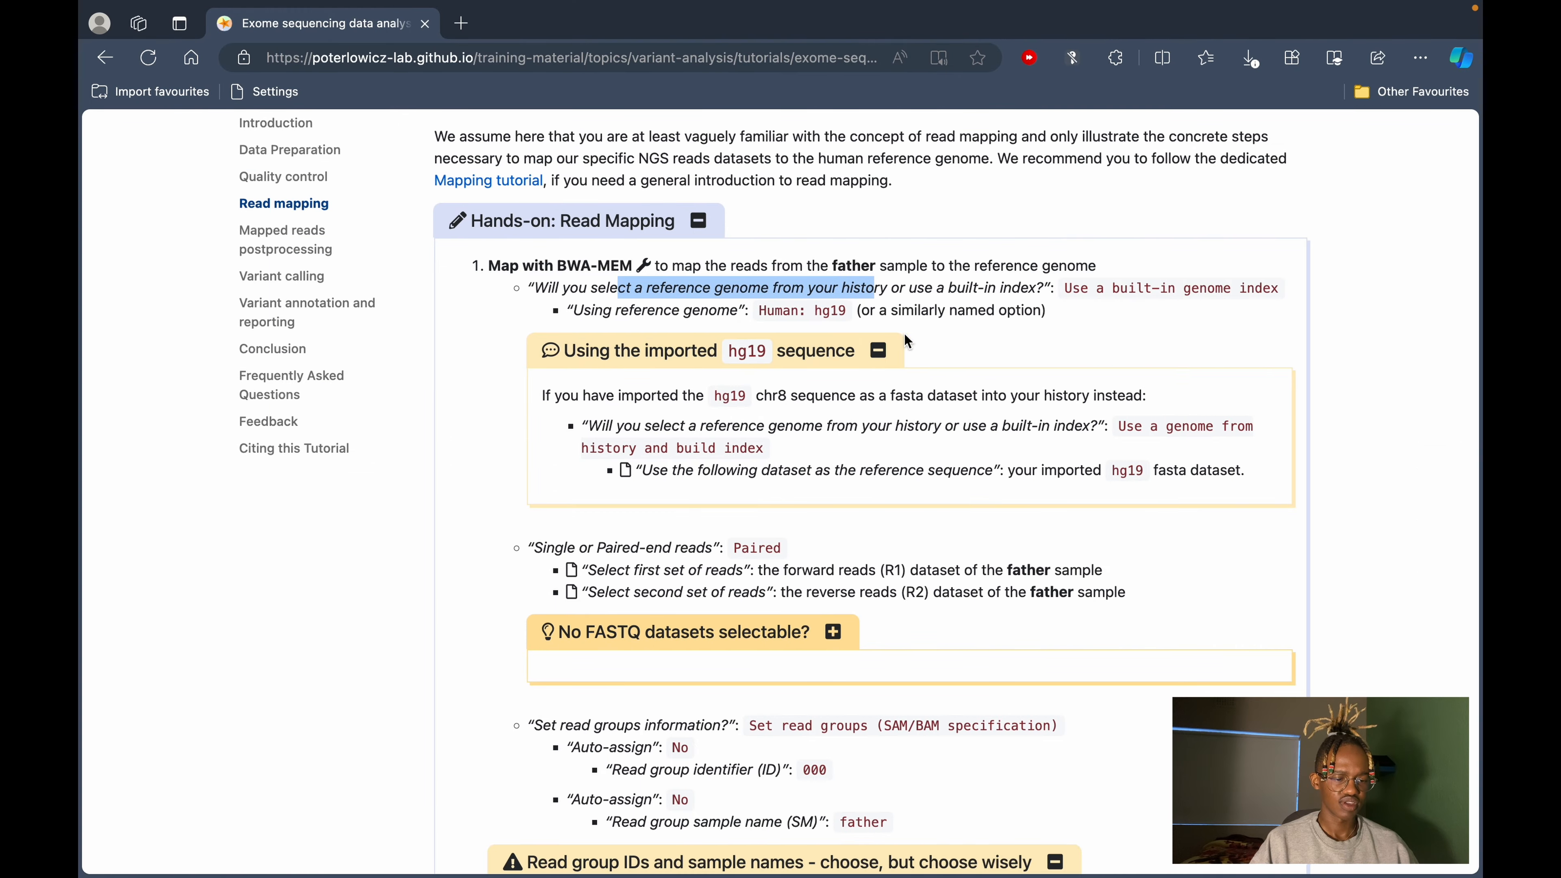
left_click(957, 343)
scroll(957, 343, "down", 2)
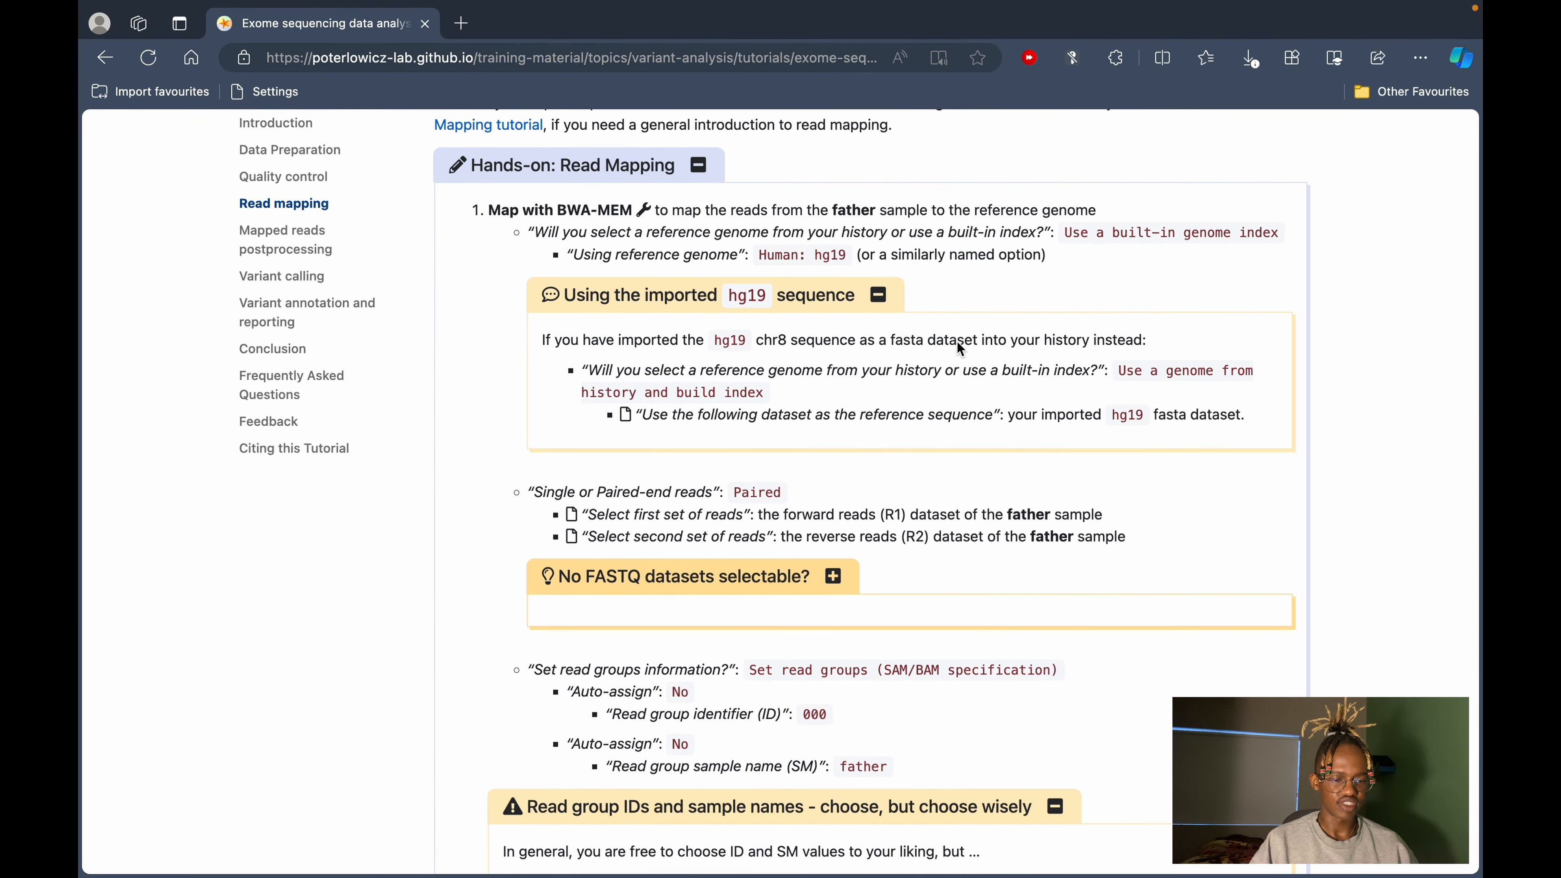
scroll(960, 348, "up", 1)
key("super+Tab")
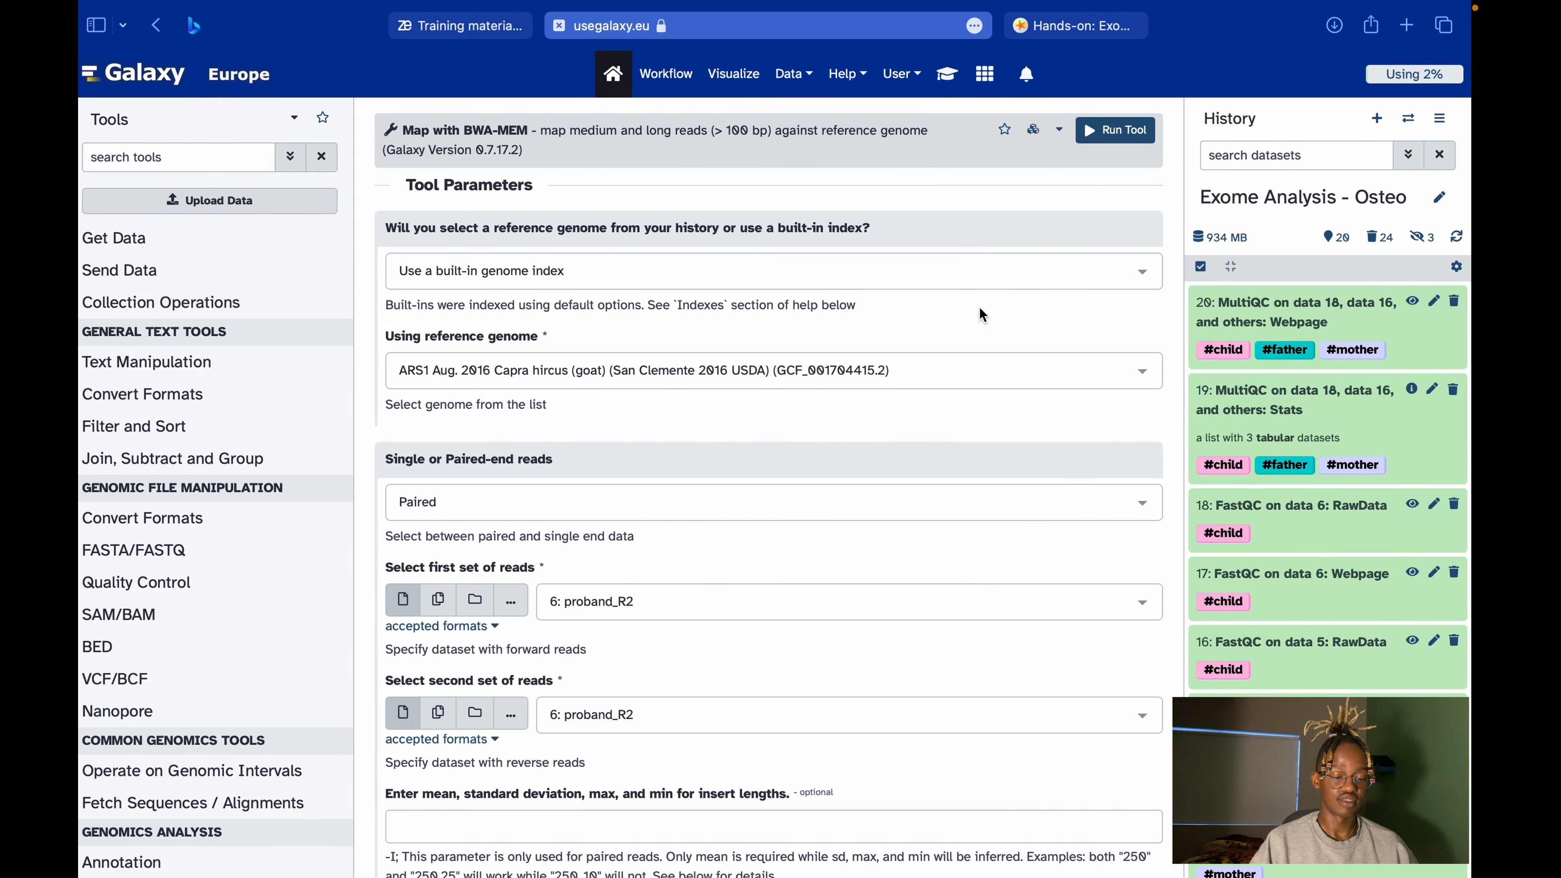
left_click(975, 372)
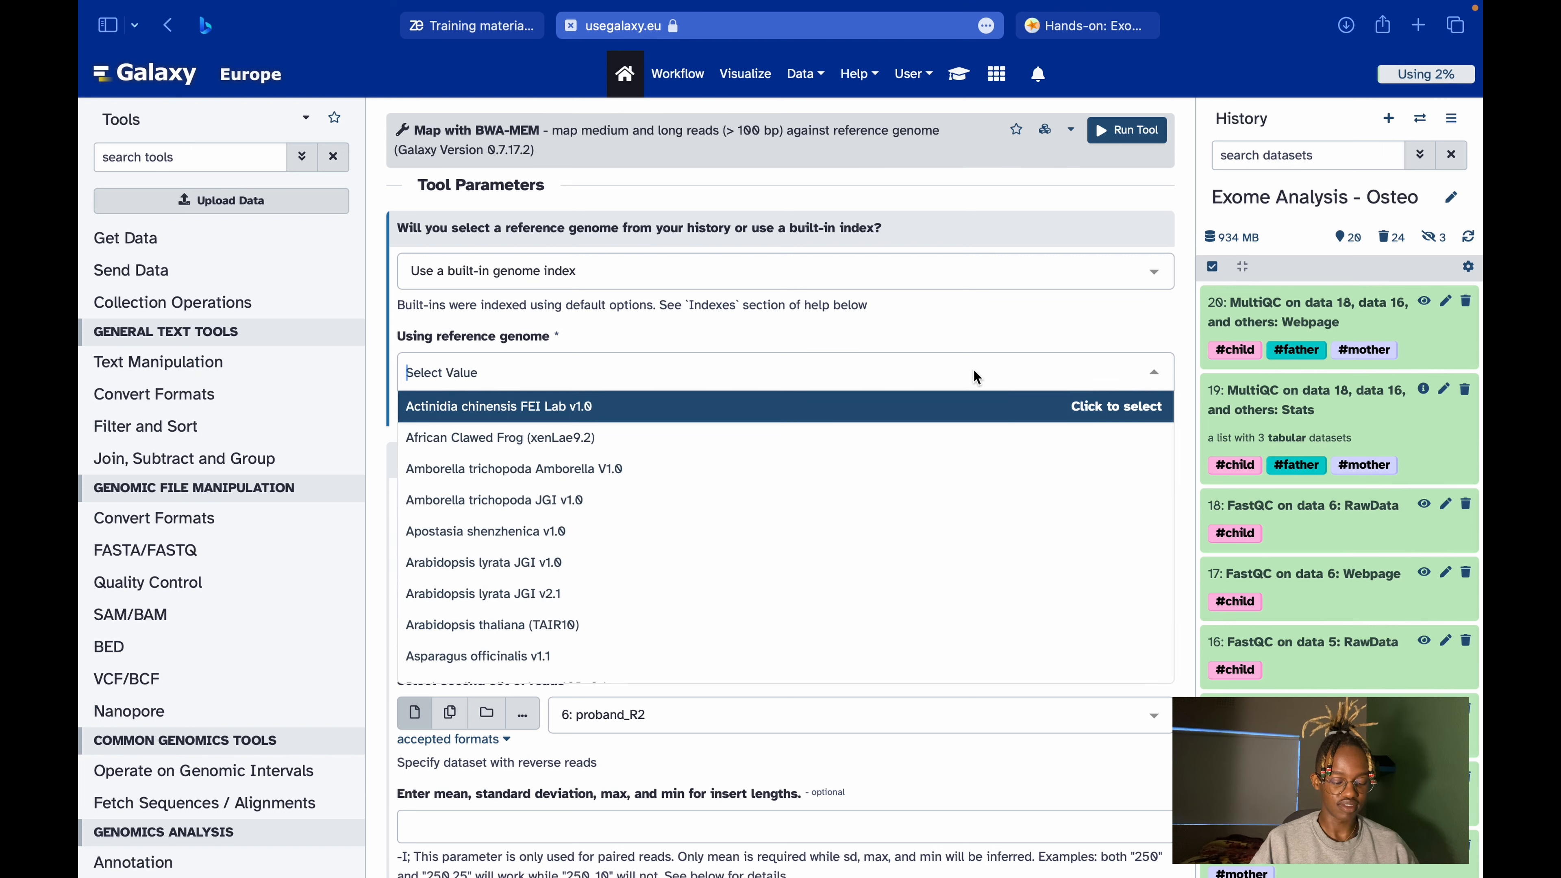
type("hg19")
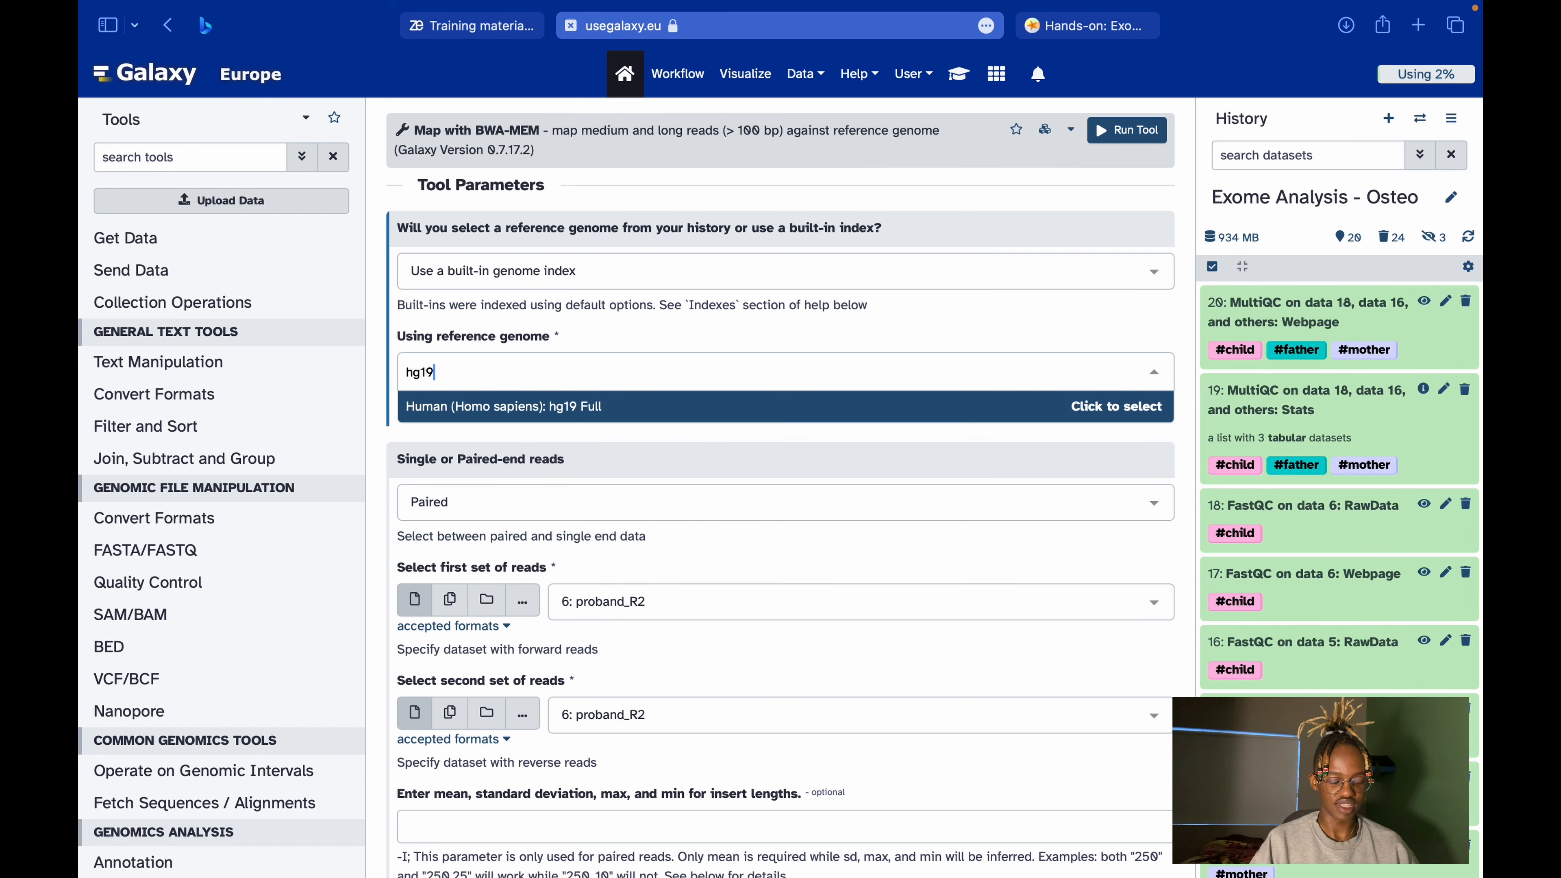
key("Return")
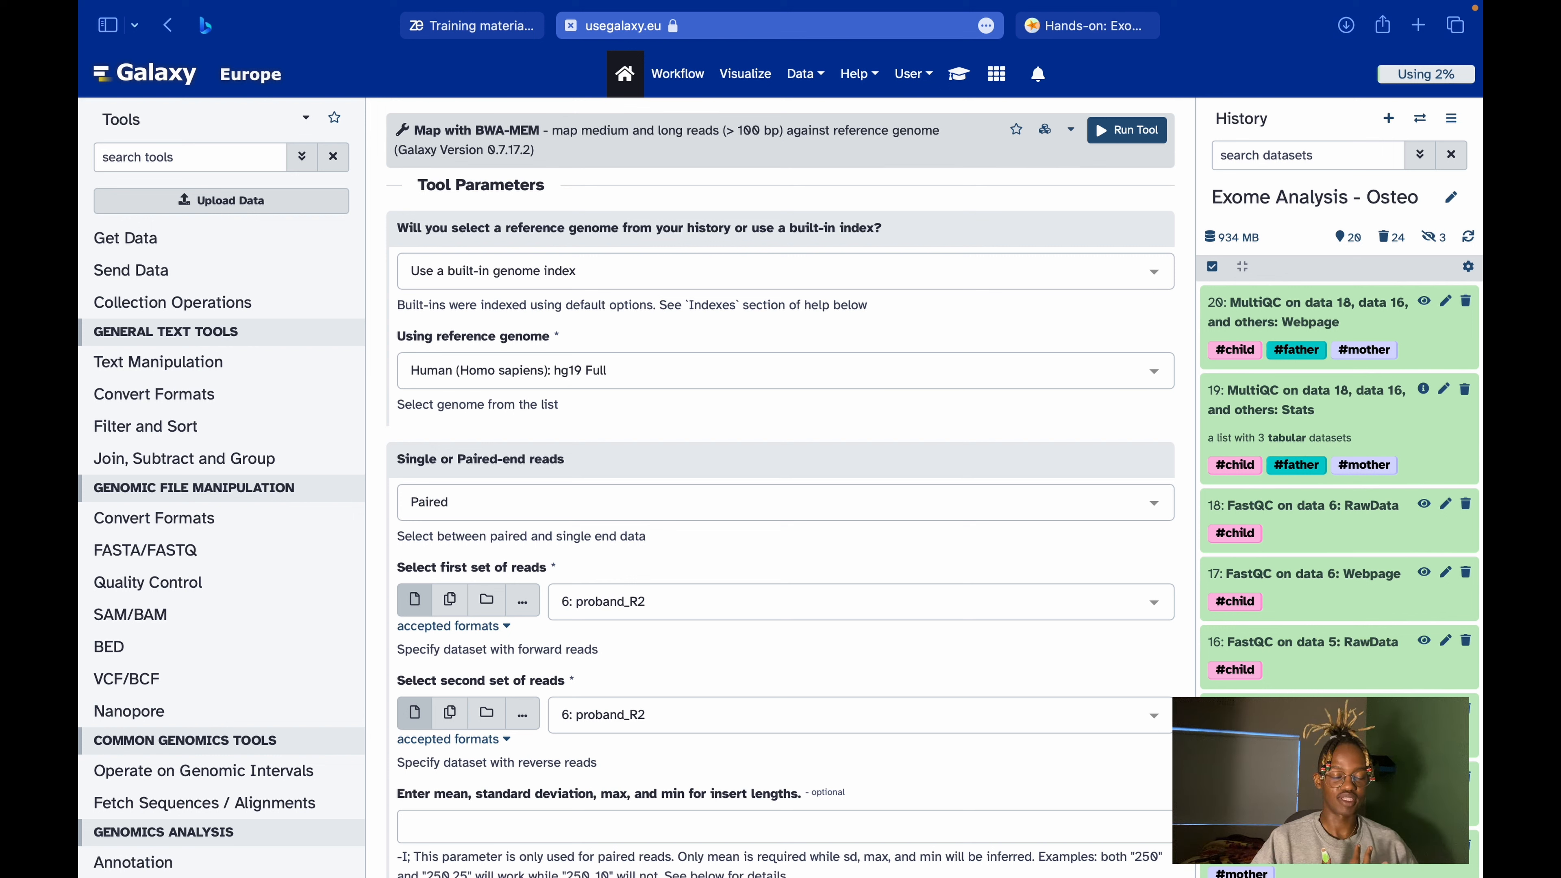
Review the tutorial's instructions for paired-end reads and the father's read sets, comparing them with the tool's Single or Paired-end reads options.
left_click(959, 74)
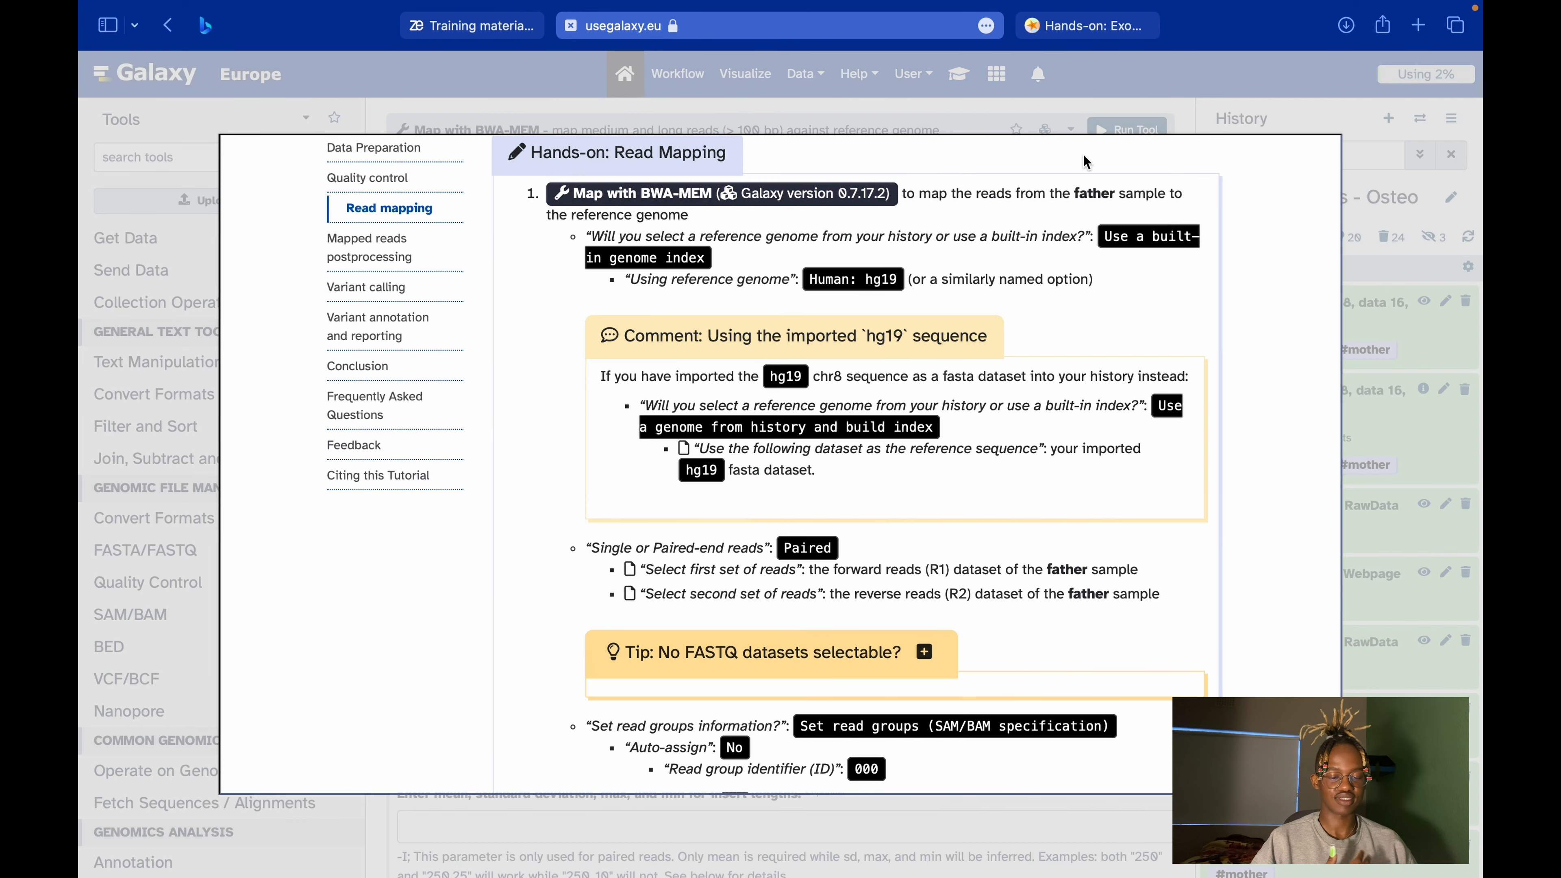
left_click(1186, 97)
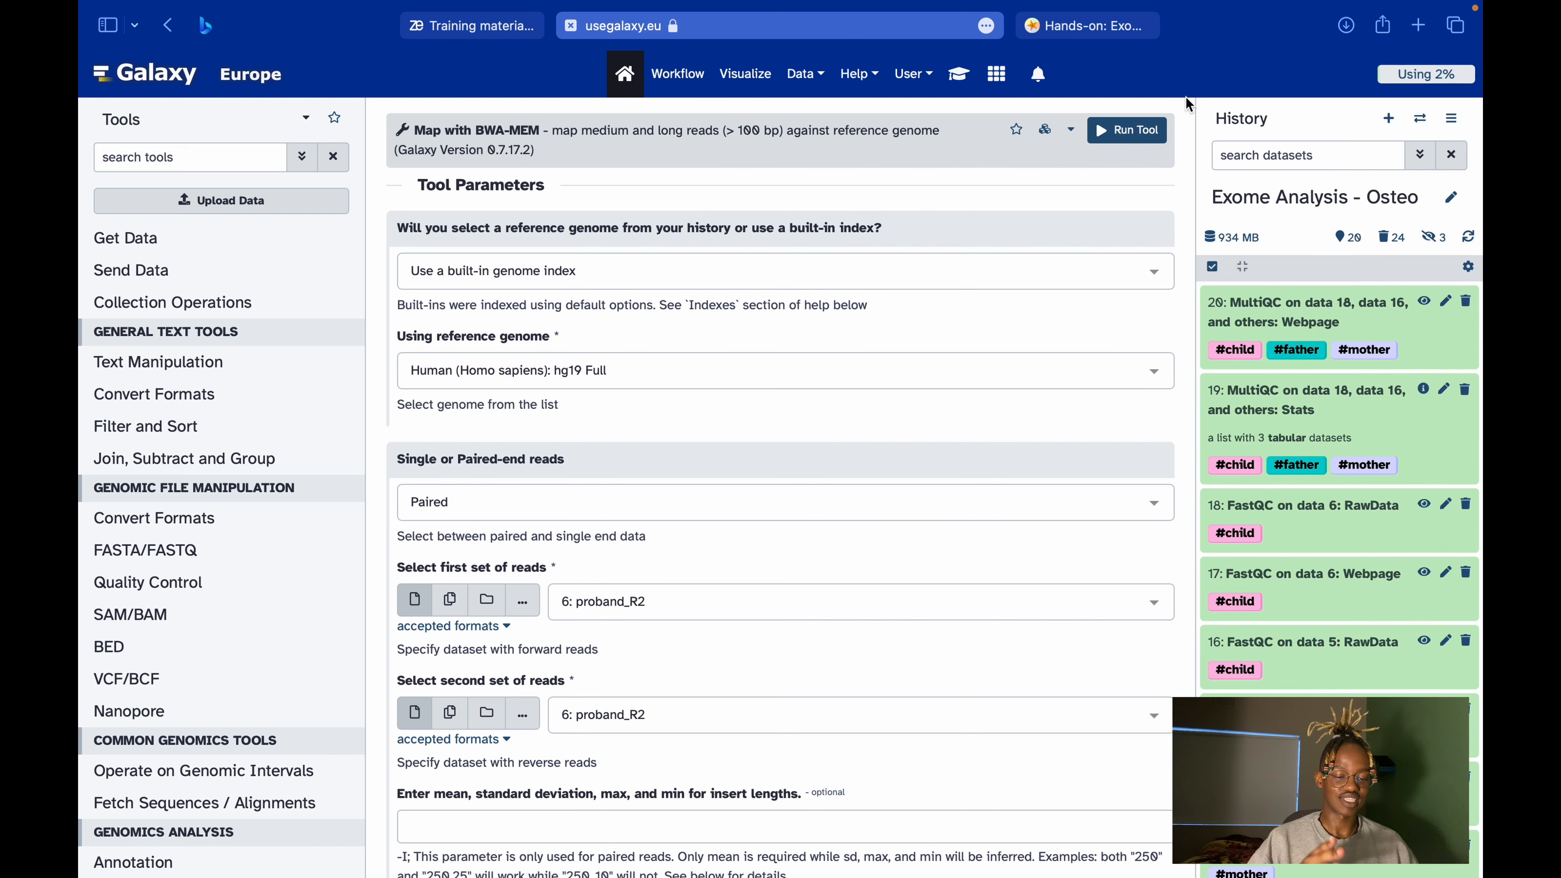
key("super+Tab")
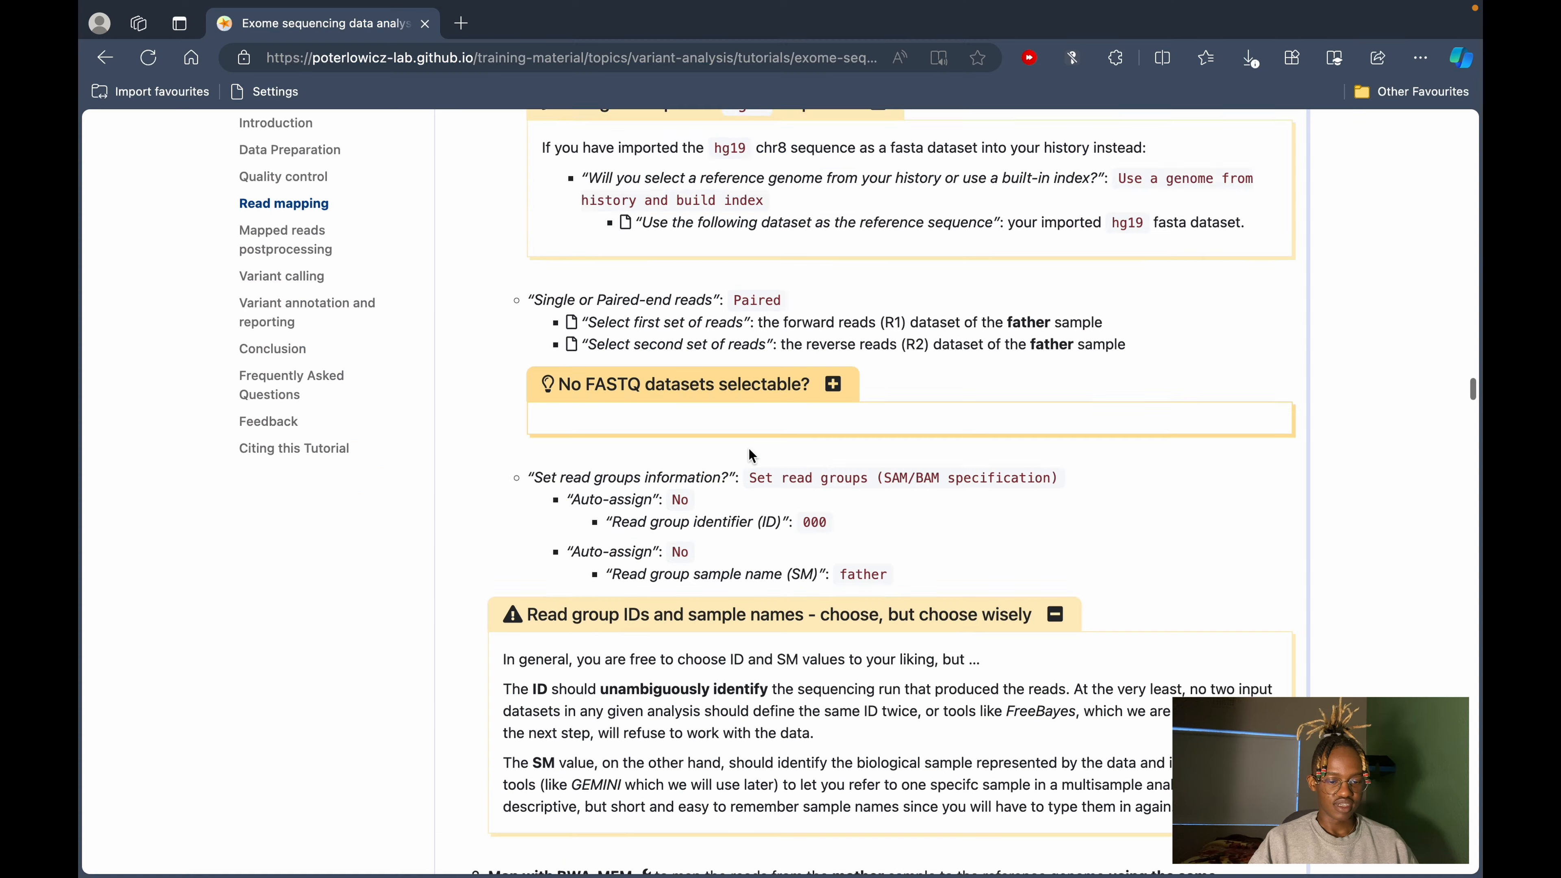
scroll(750, 455, "down", 3)
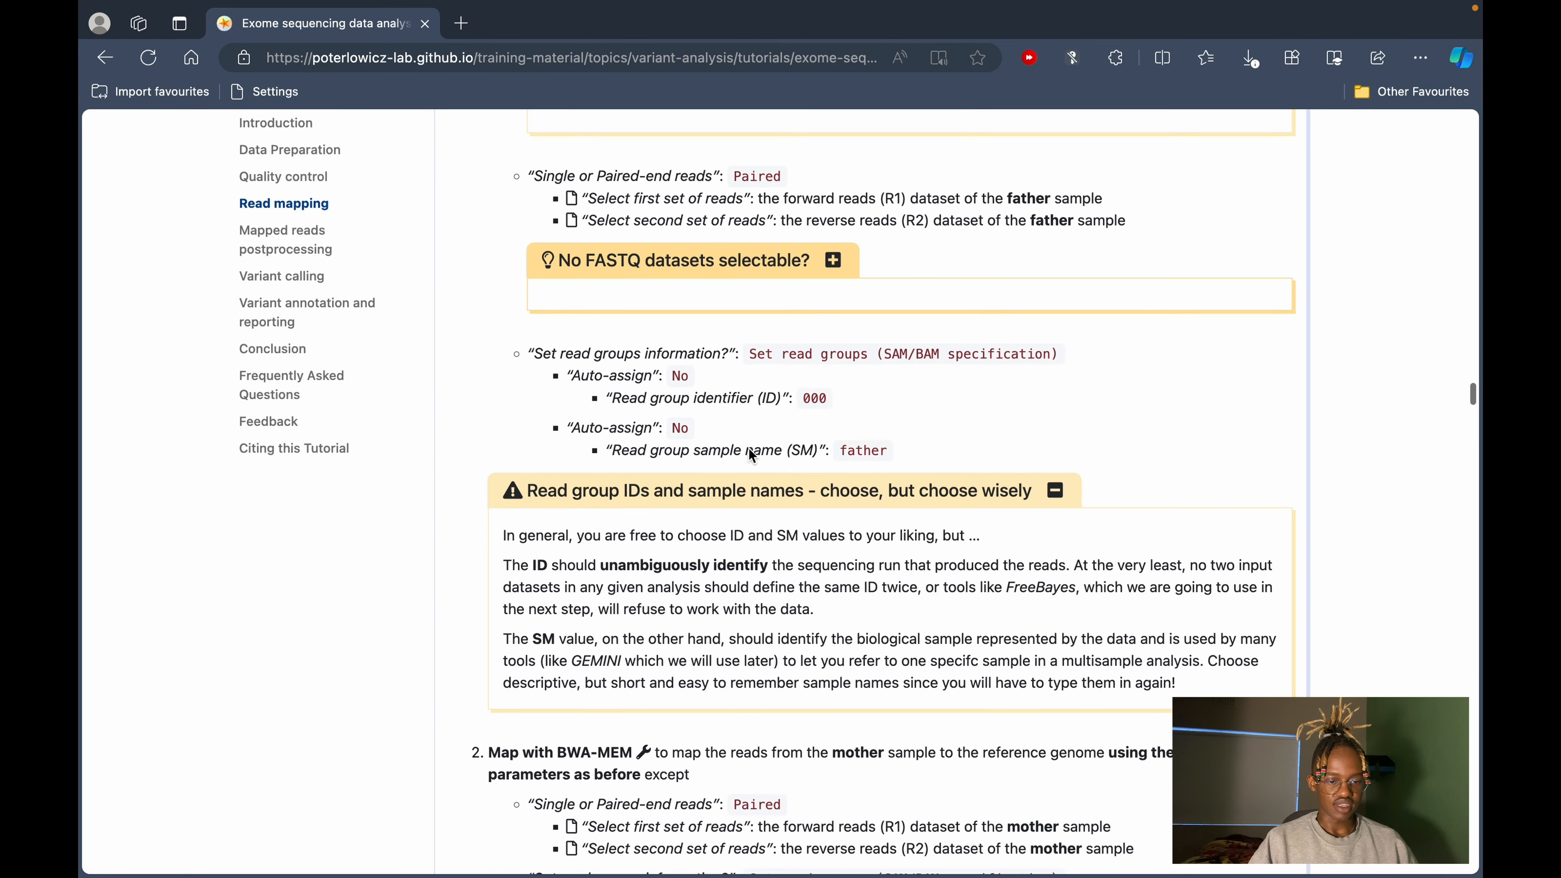
double_click(613, 178)
key("super+Tab")
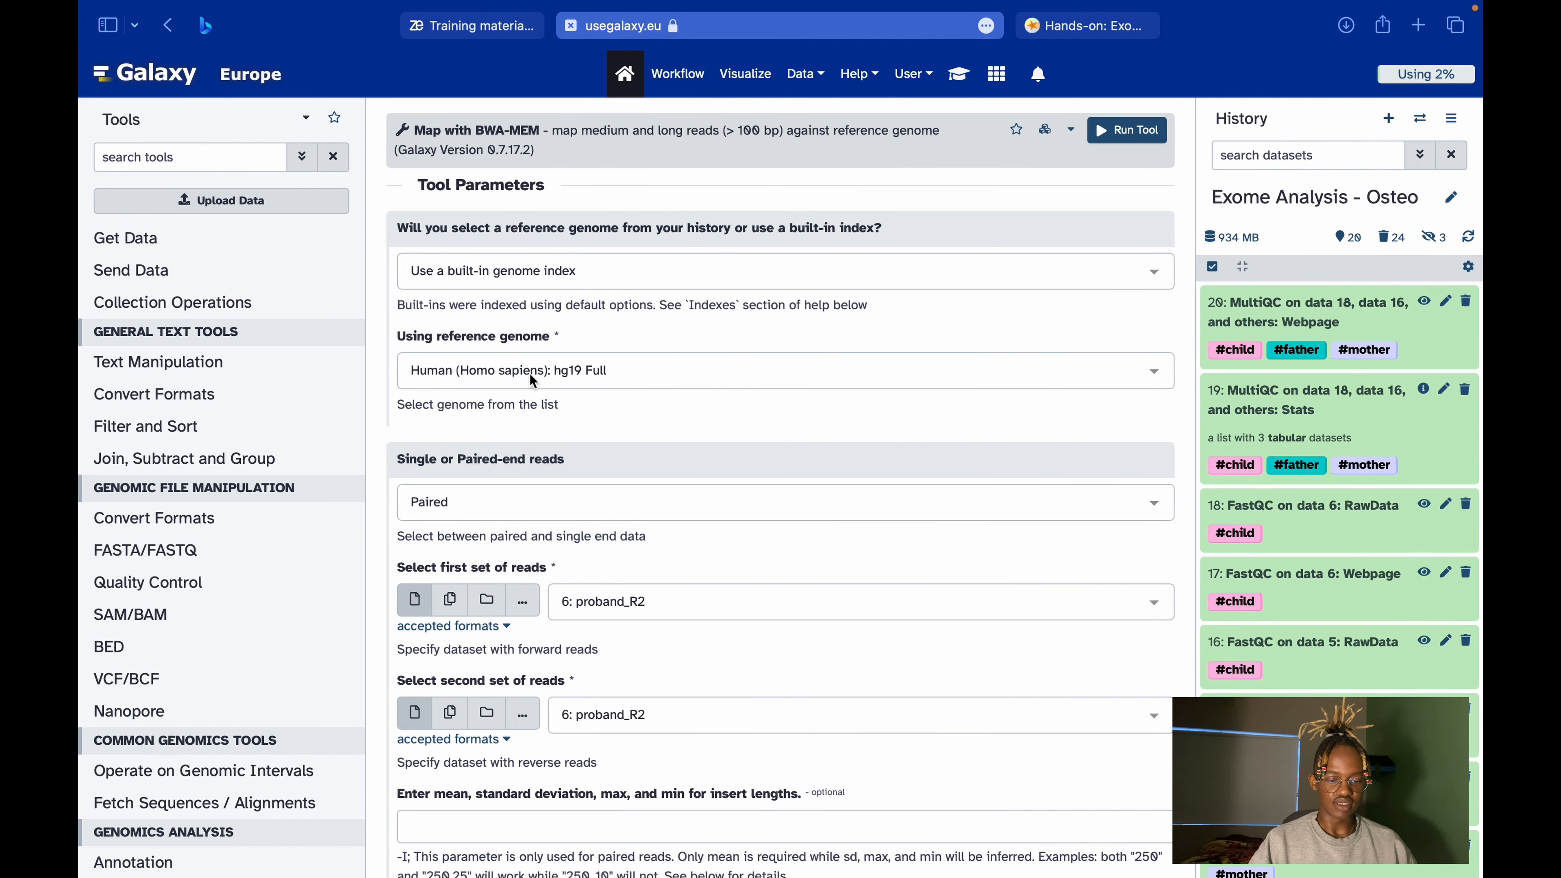
left_click(575, 502)
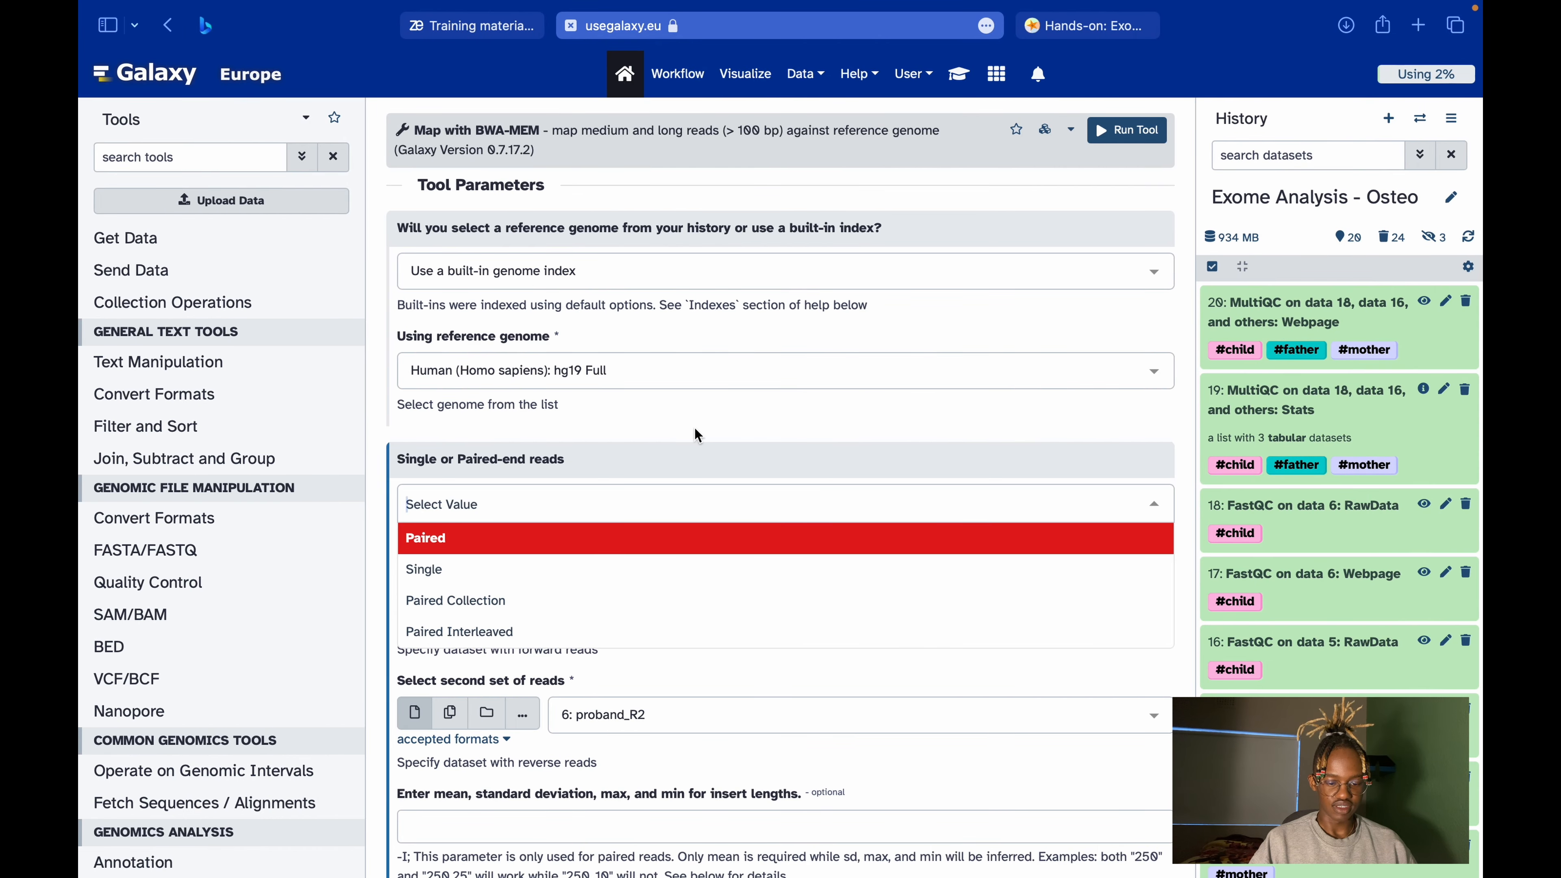
left_click(706, 418)
key("super+Tab")
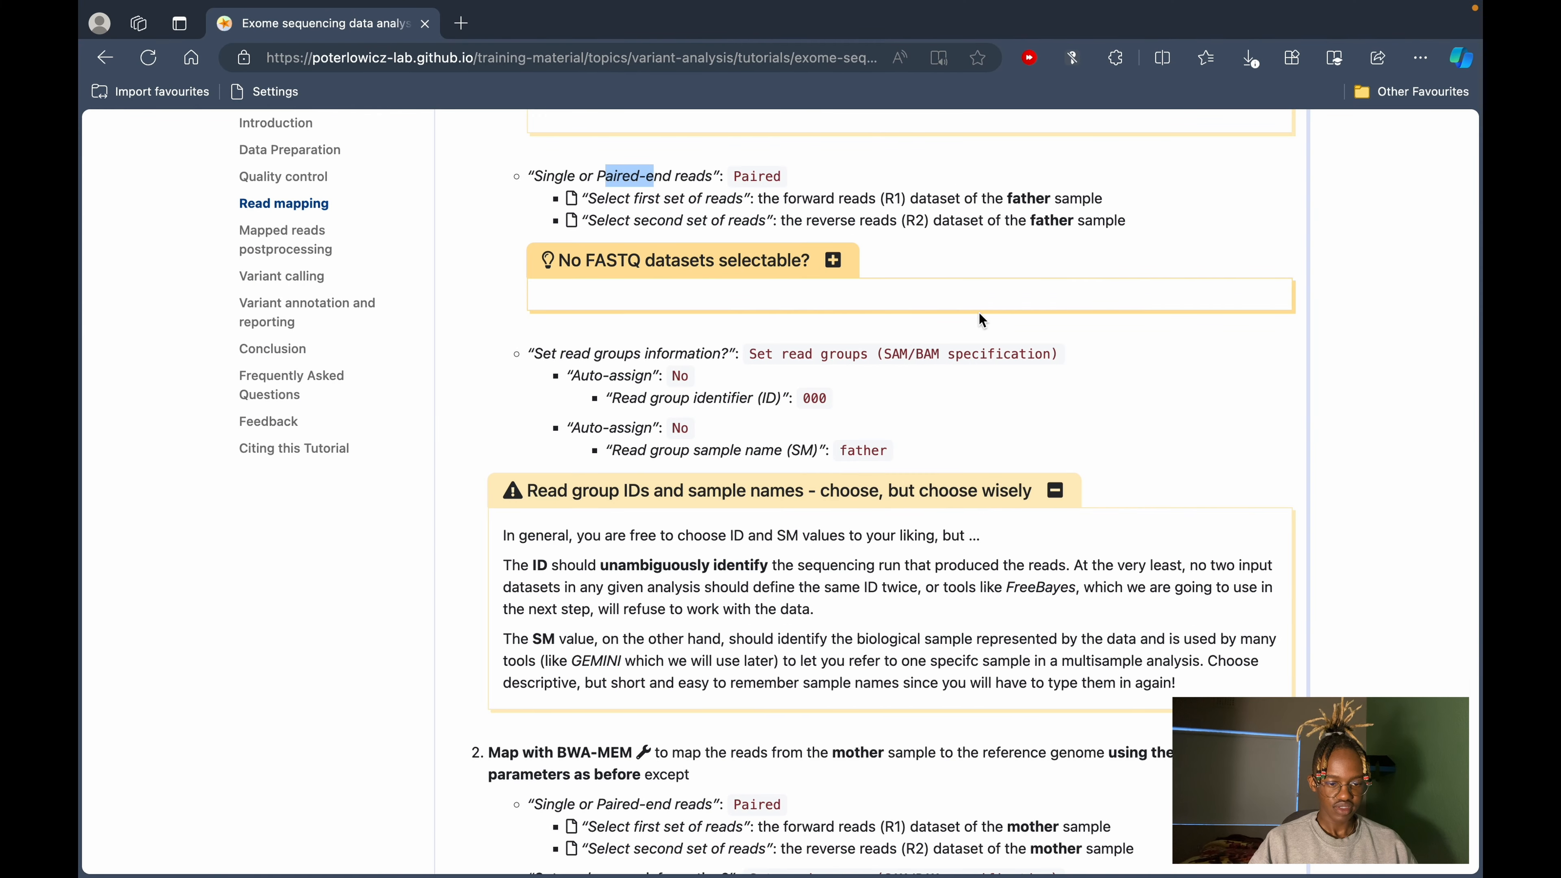
left_click(1000, 284)
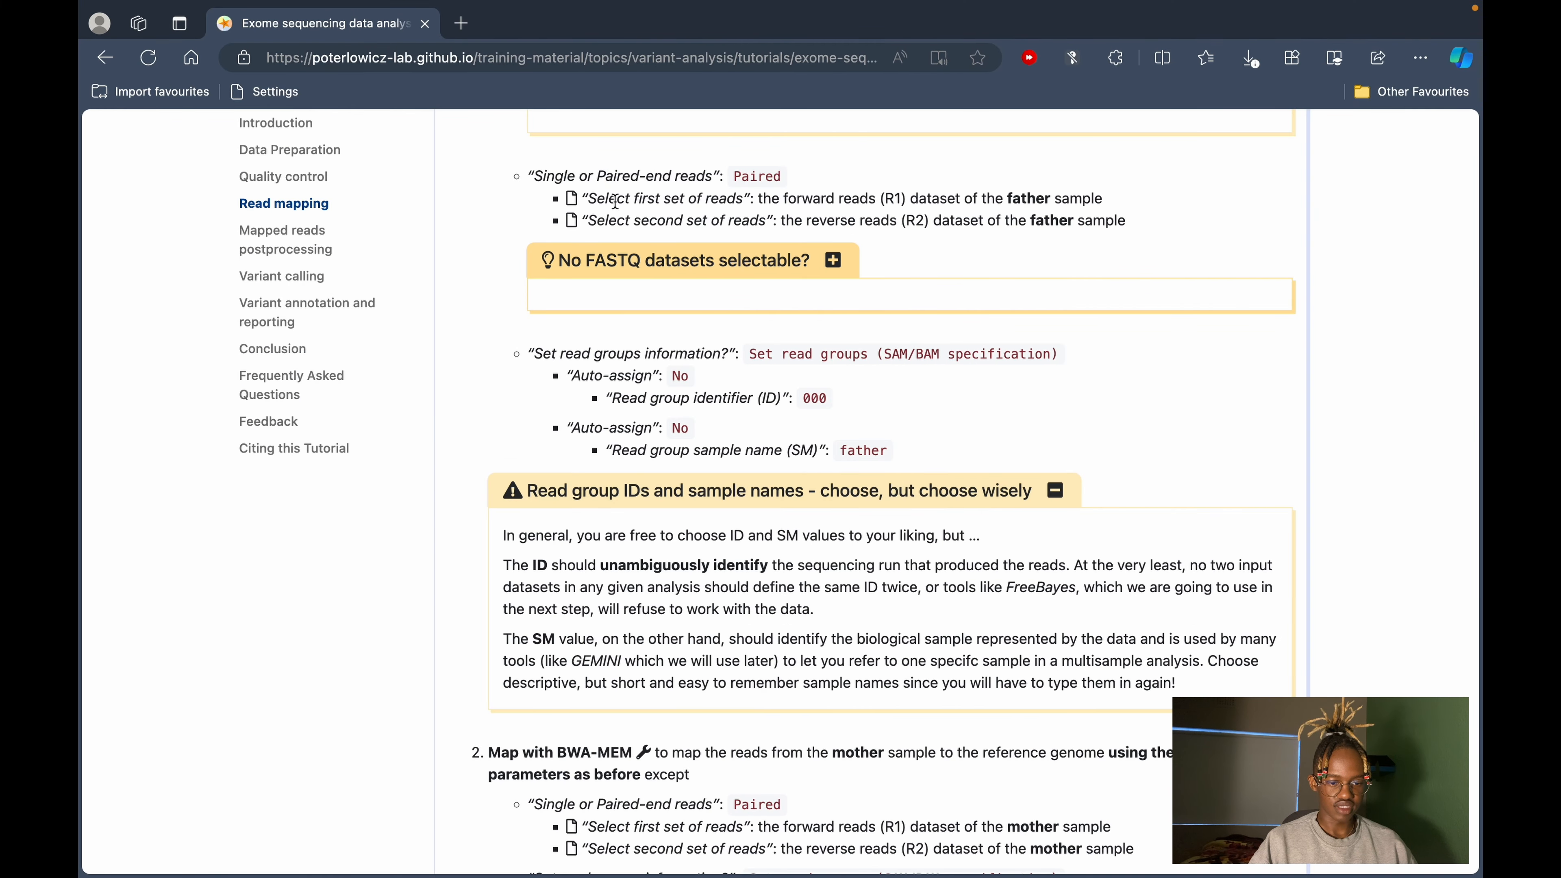
left_click_drag(615, 201, 735, 202)
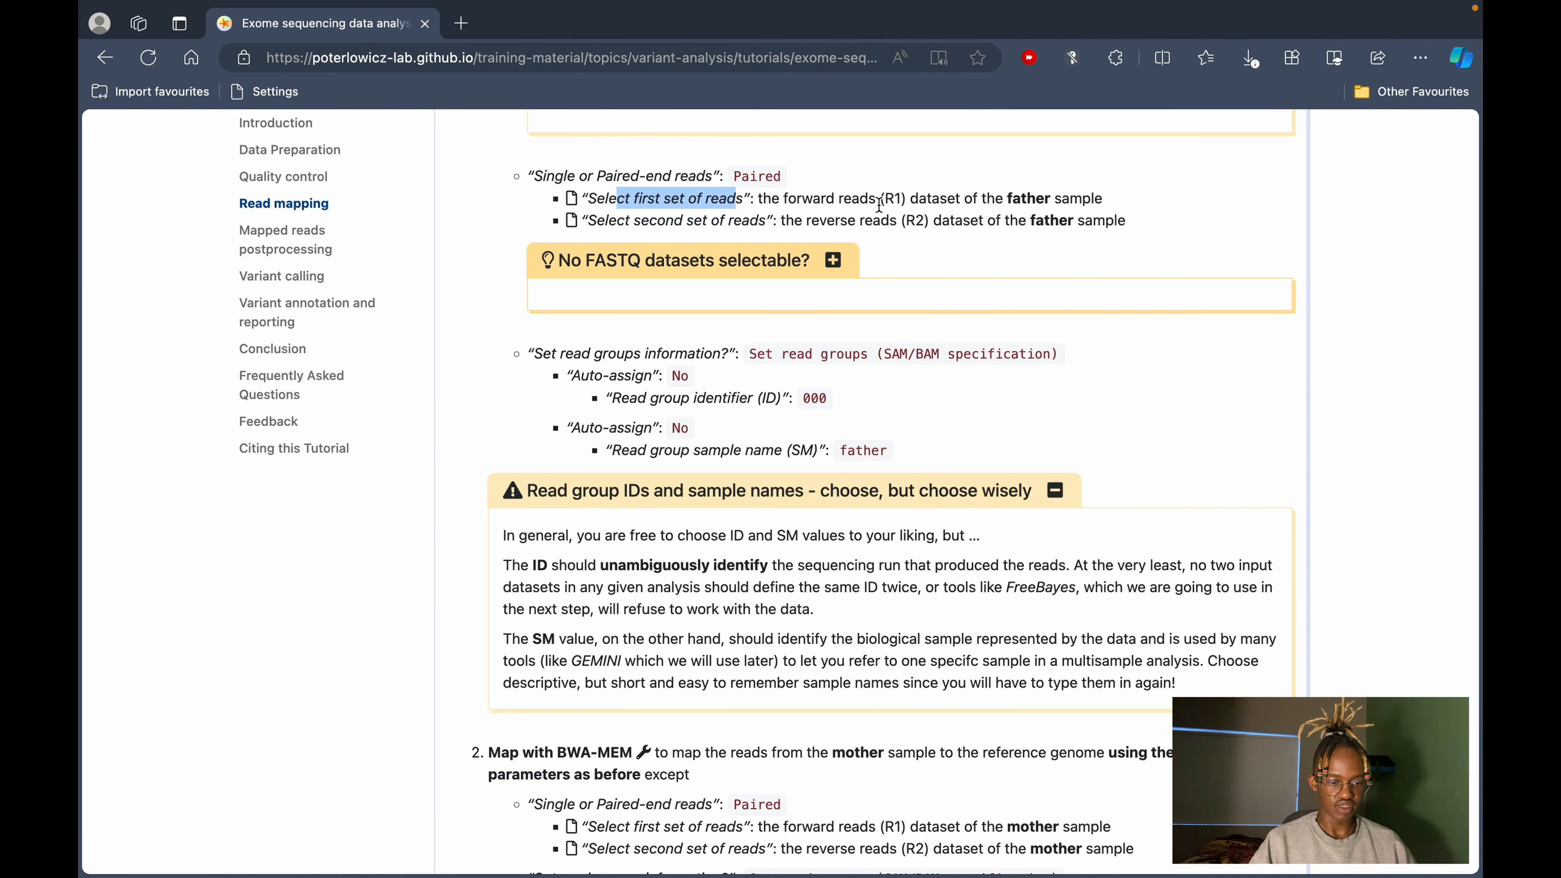
left_click(887, 197)
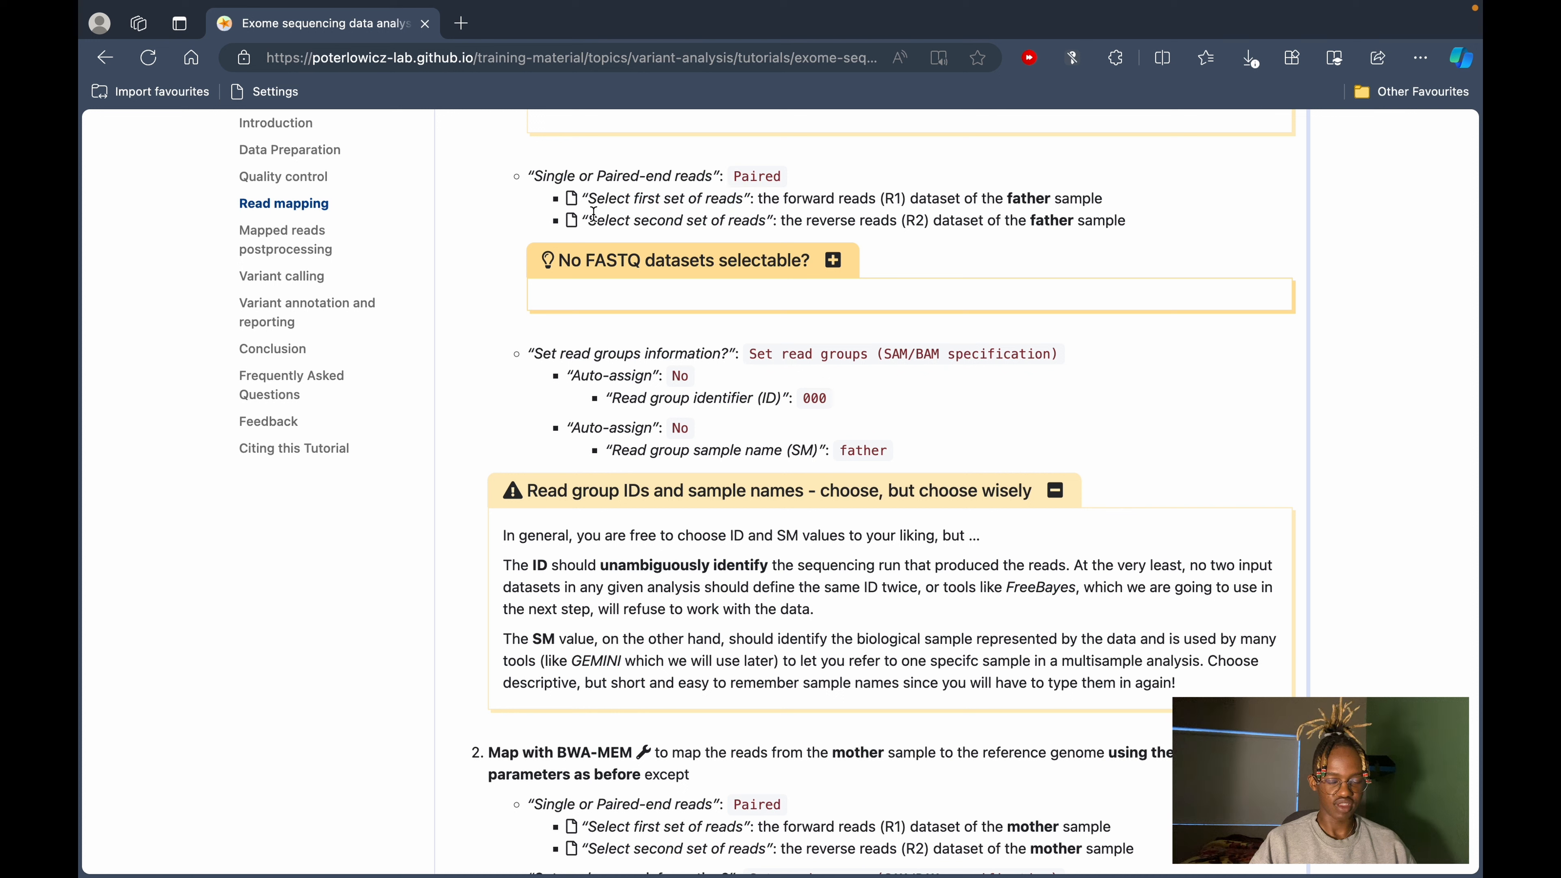
left_click_drag(587, 221, 736, 222)
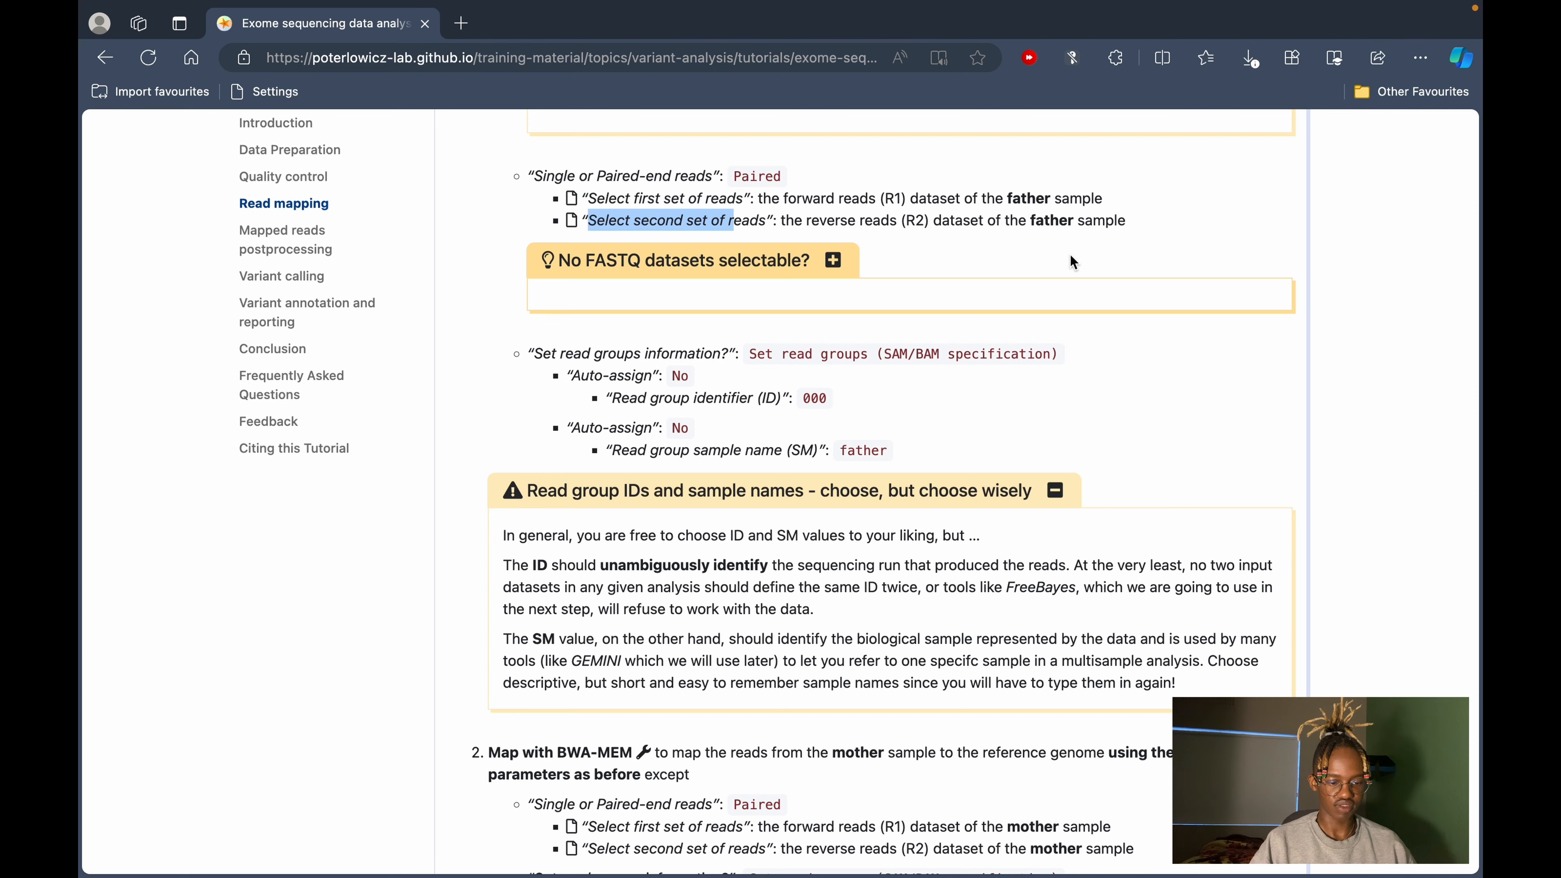
key("ctrl+Left")
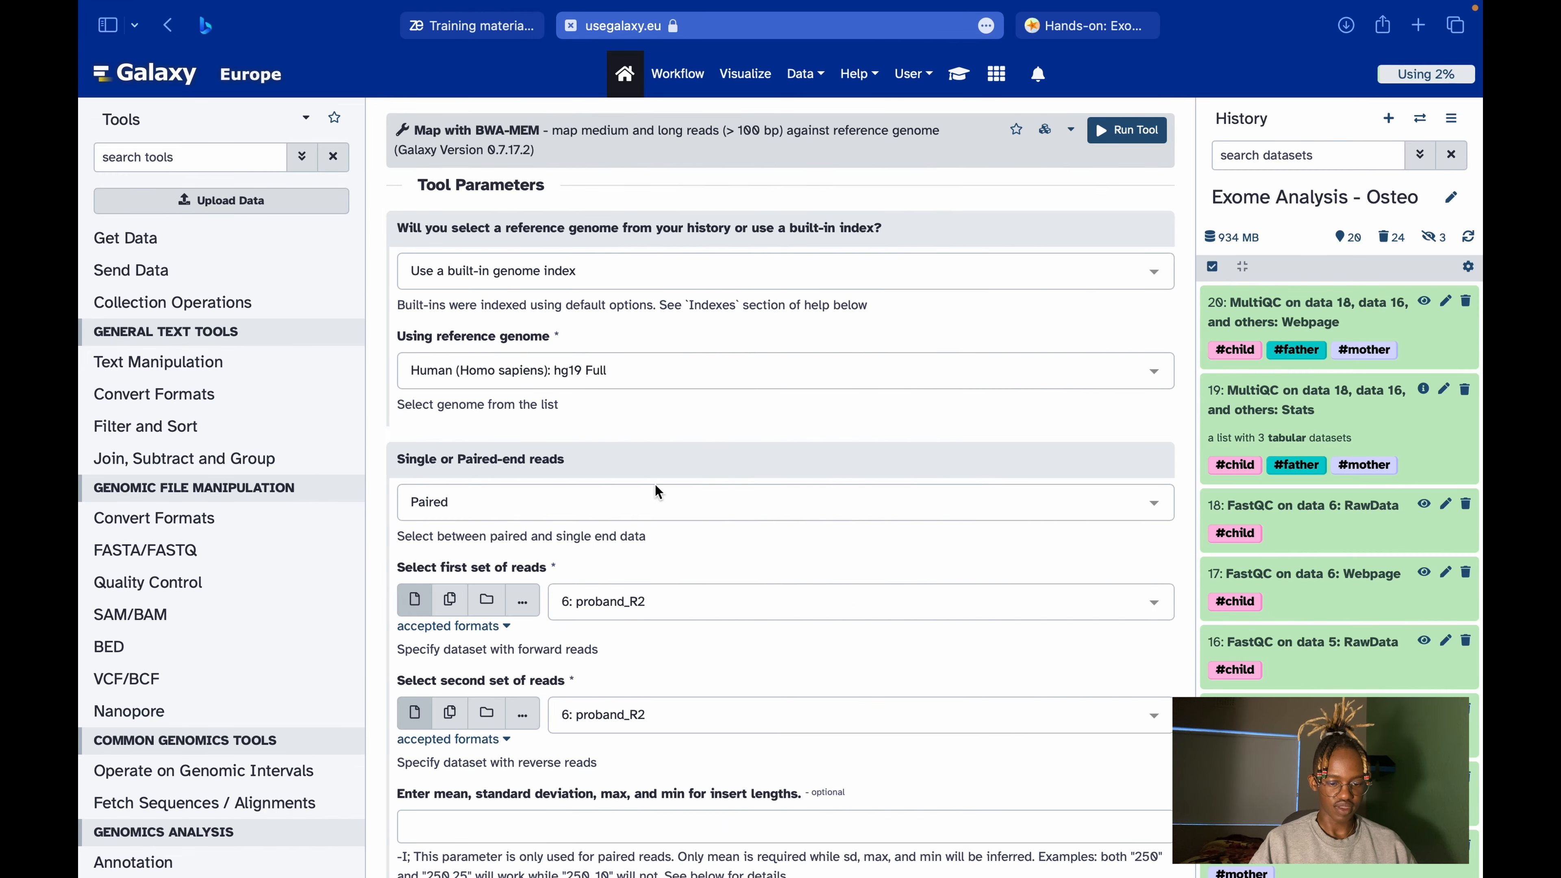
Choose father_R1 as the first set of reads and father_R2 as the second set, checking both assignments.
scroll(639, 490, "down", 2)
scroll(639, 491, "down", 1)
left_click(721, 401)
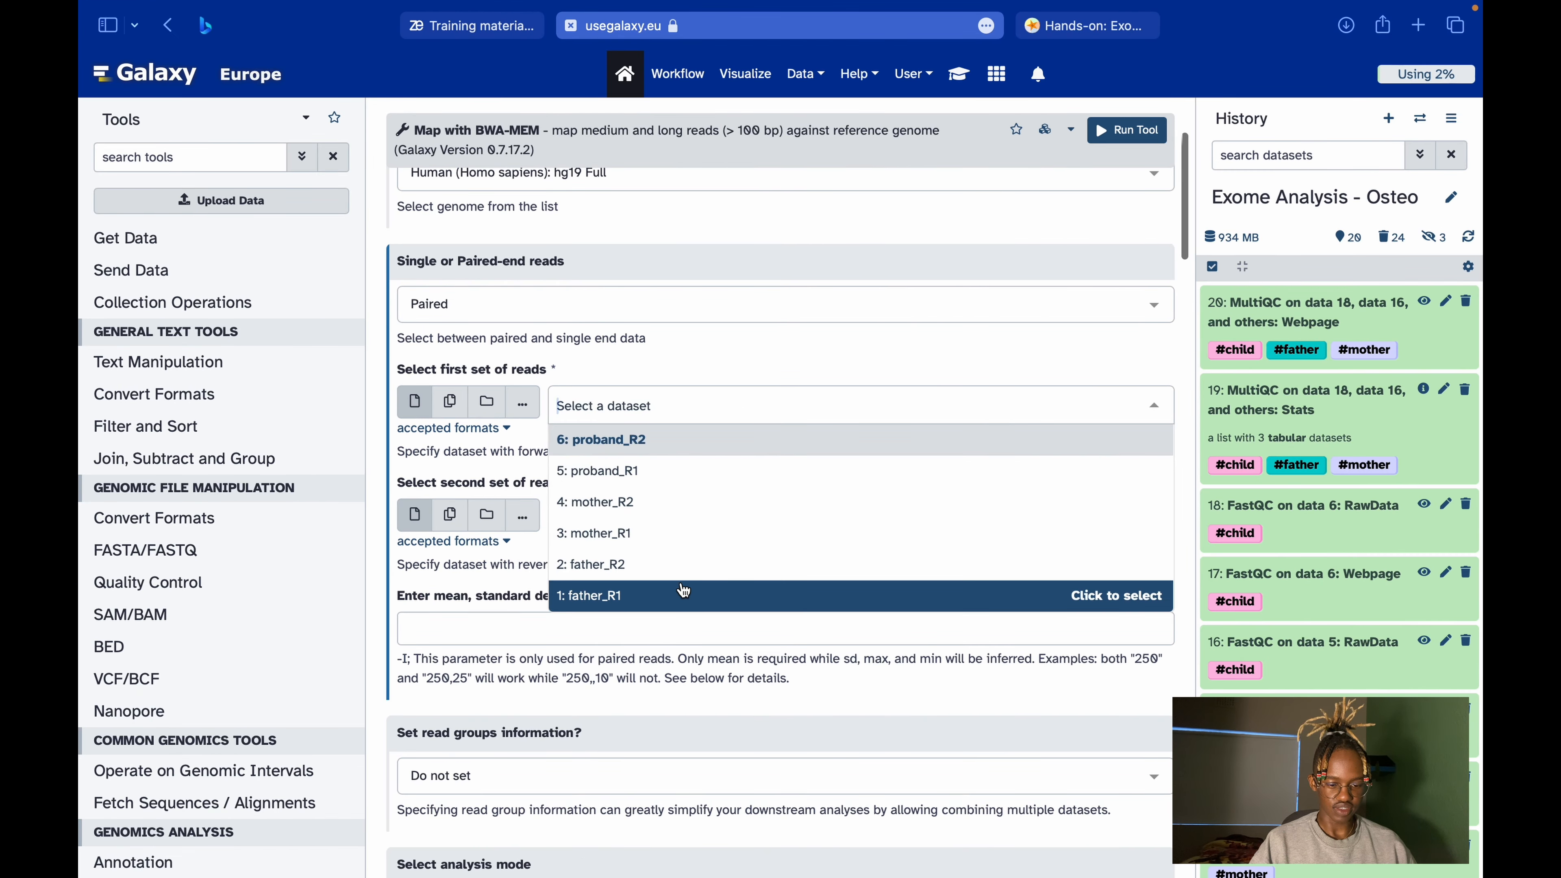
left_click(684, 591)
left_click(723, 527)
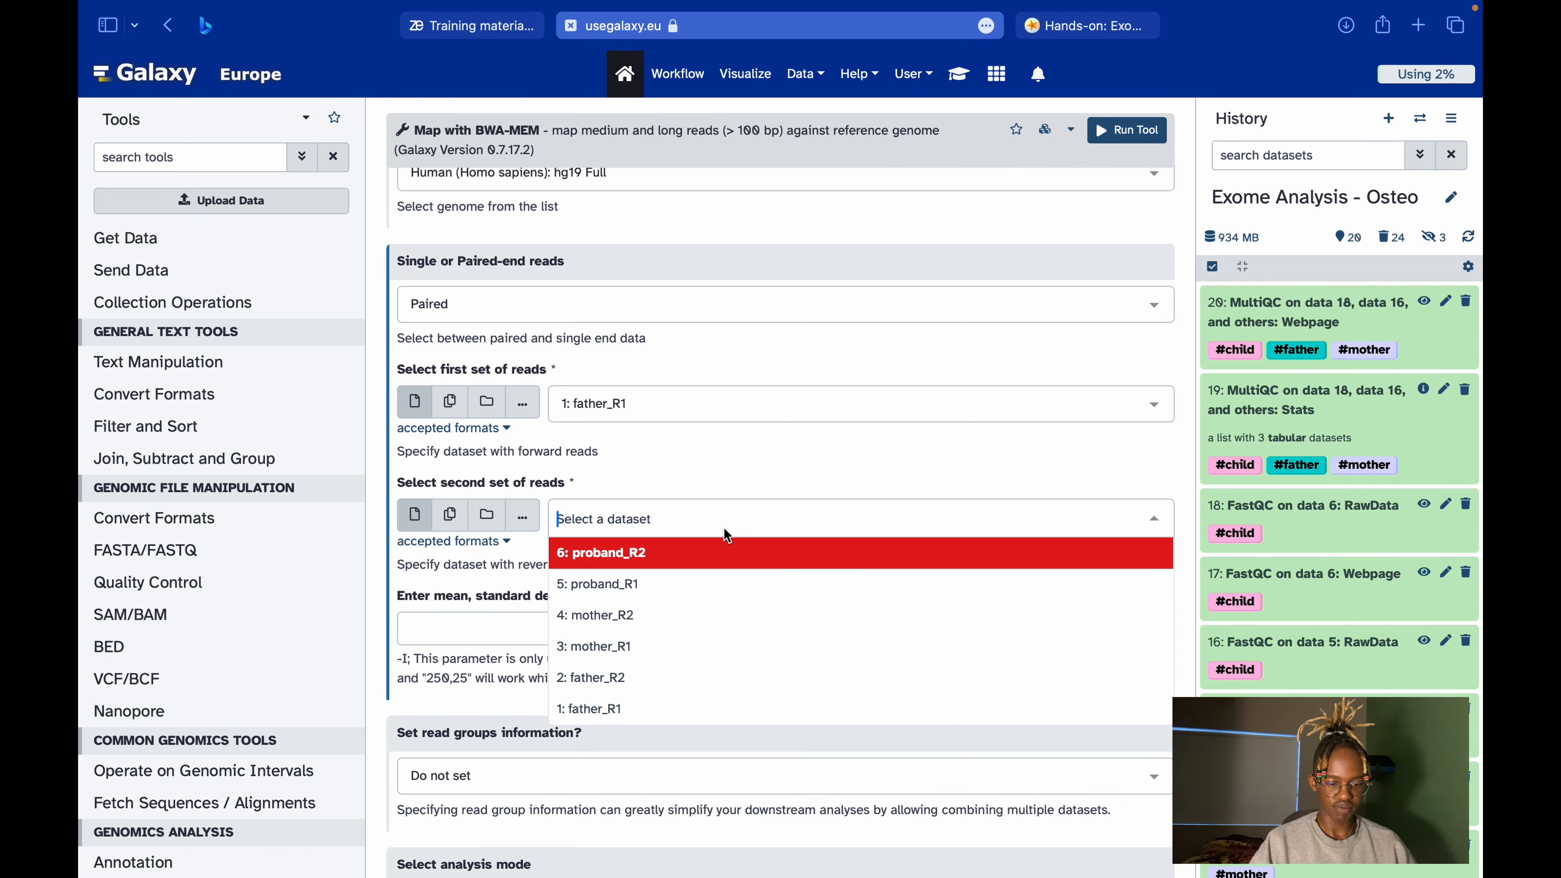
left_click(680, 678)
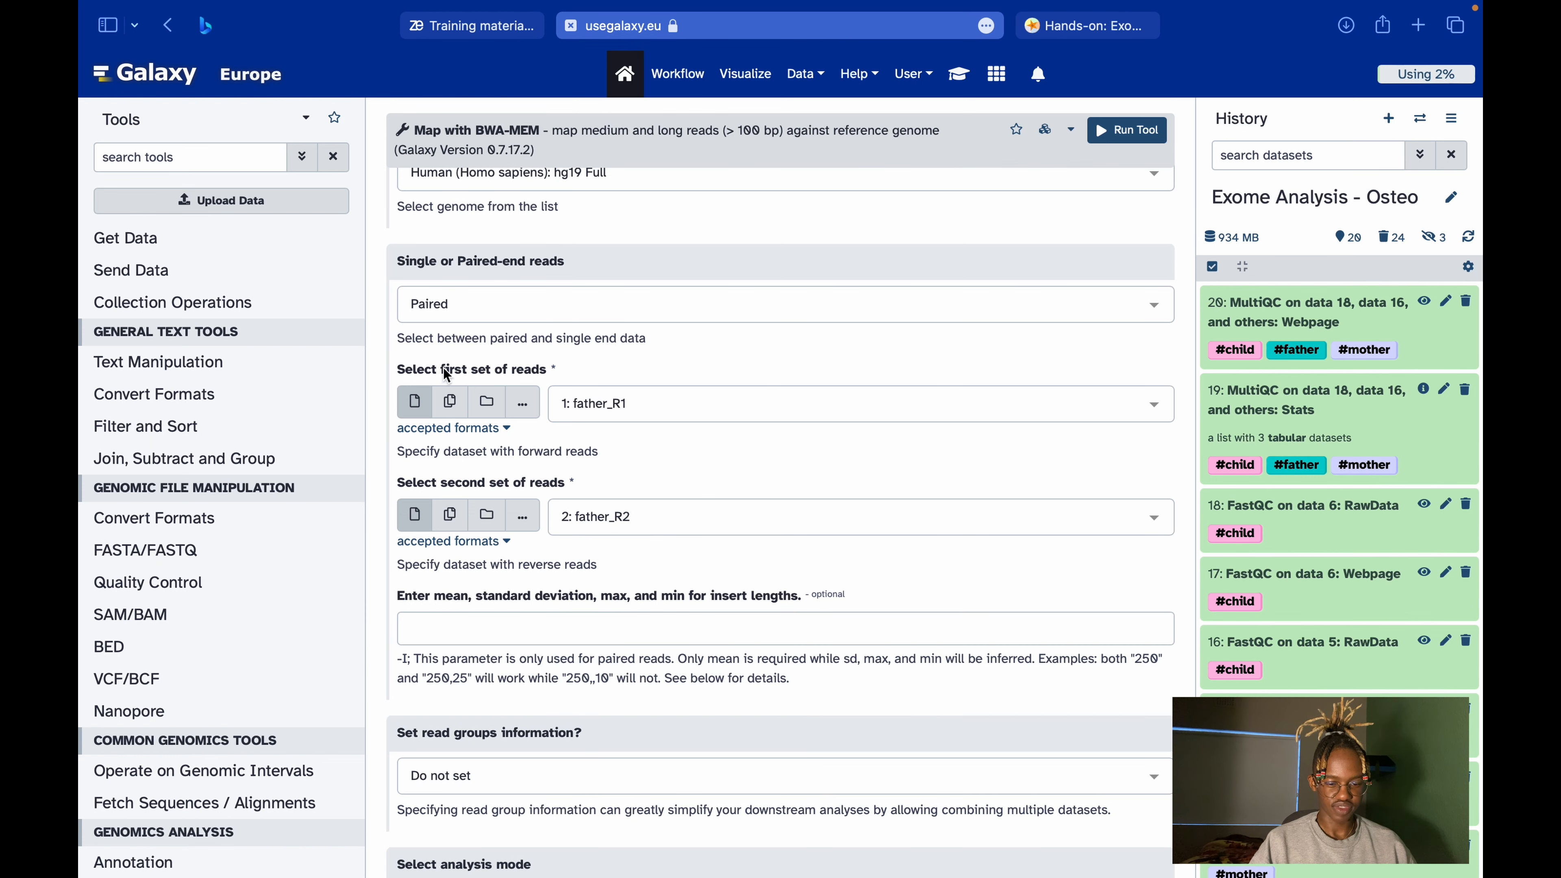
left_click_drag(419, 369, 495, 370)
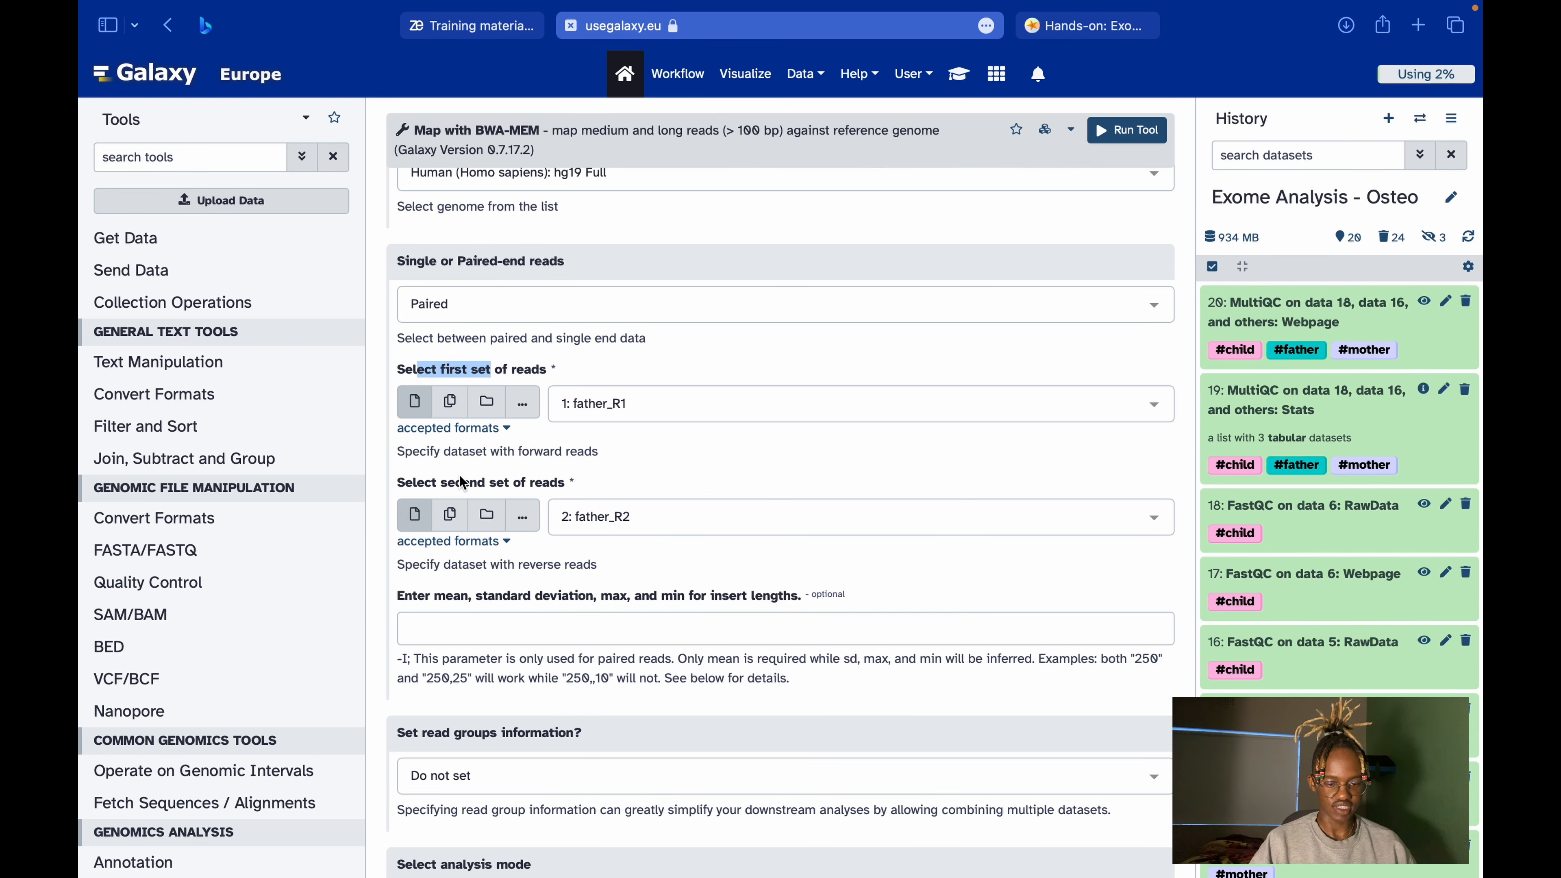
left_click_drag(432, 483, 532, 484)
left_click(723, 466)
scroll(723, 466, "up", 3)
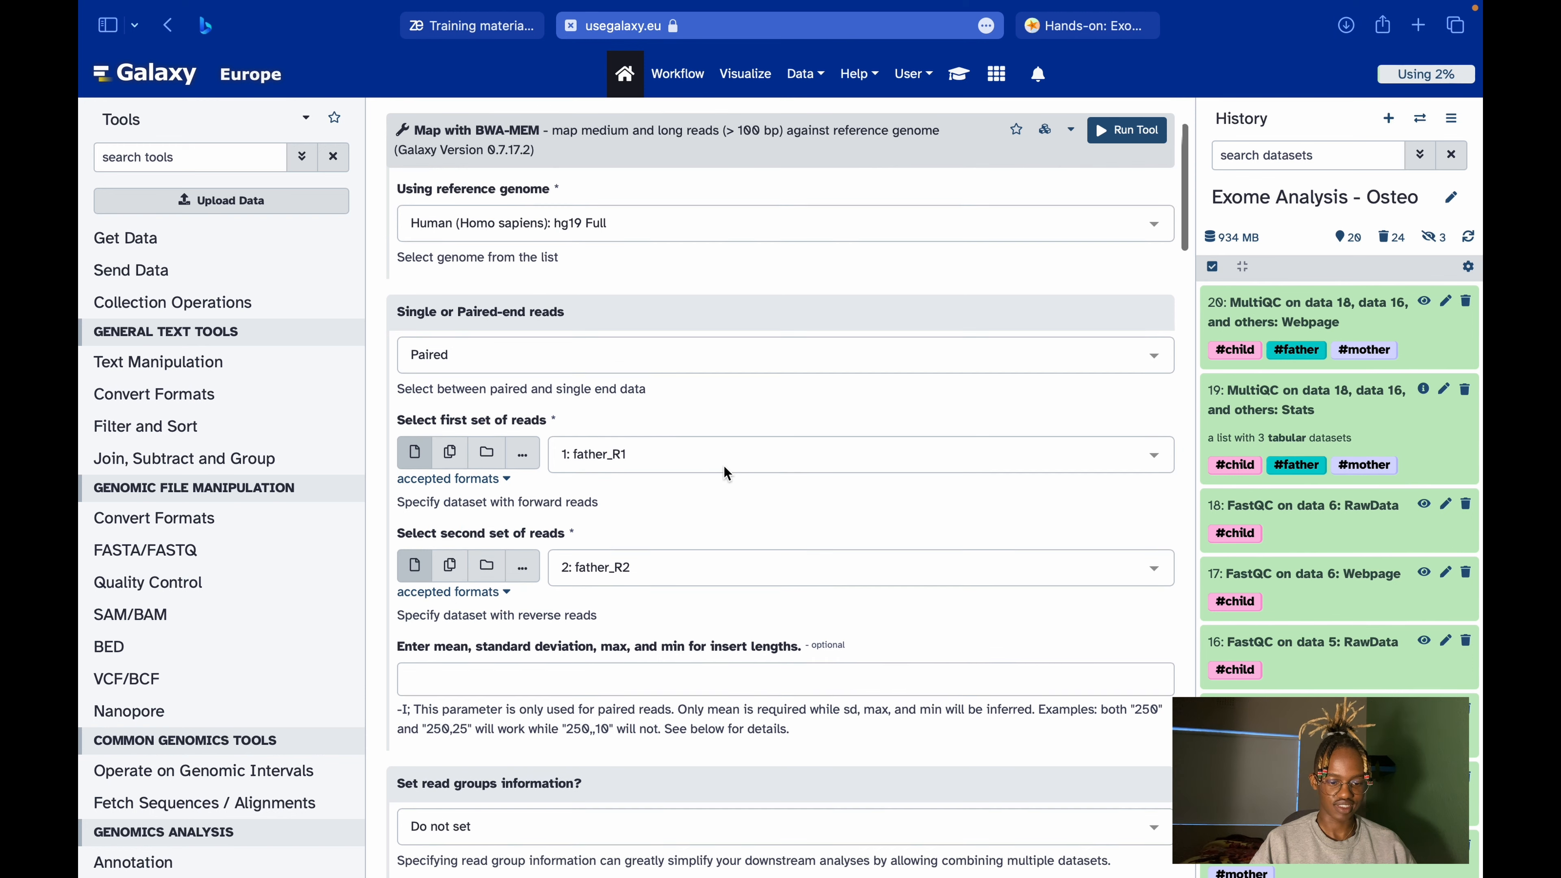
Consult the tutorial's read group guidance and set the read groups information to Set read groups (SAM/BAM specification).
scroll(723, 466, "down", 6)
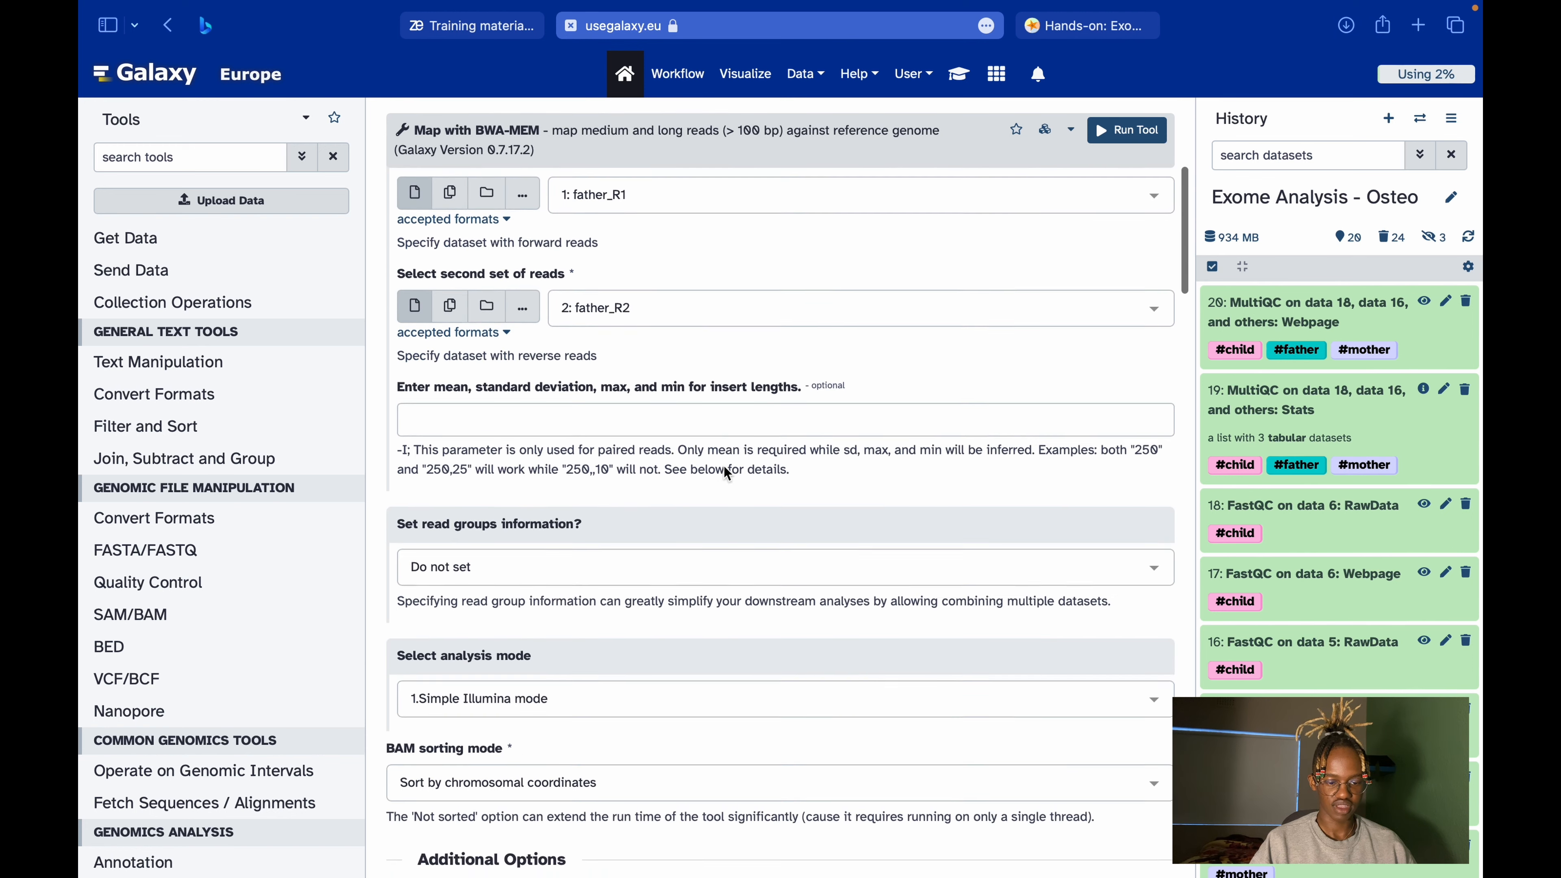
key("super+Tab")
scroll(723, 467, "down", 3)
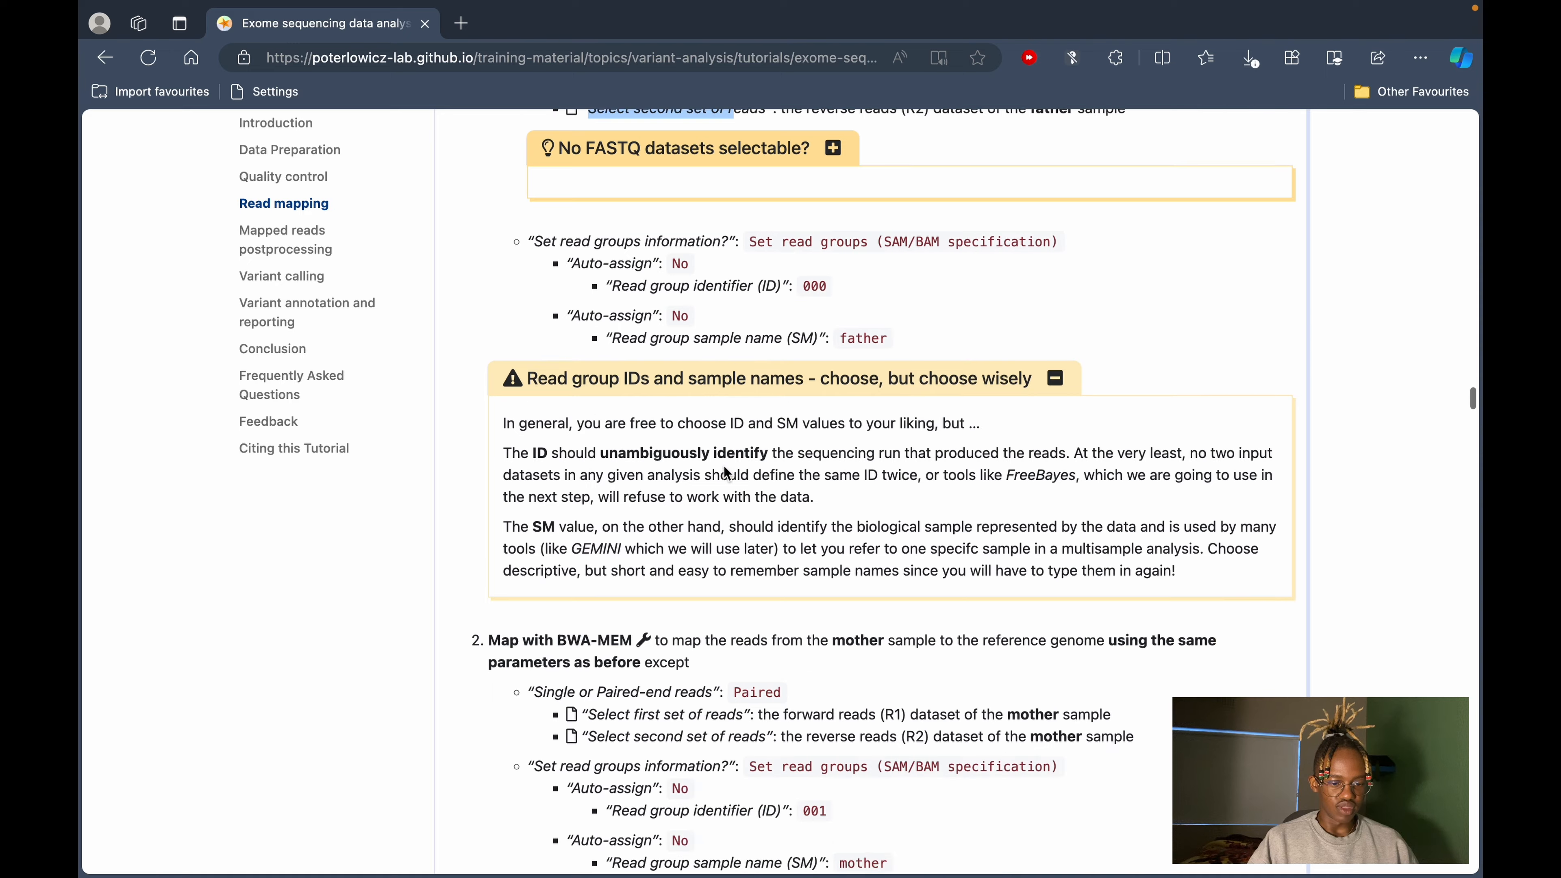
scroll(724, 472, "down", 1)
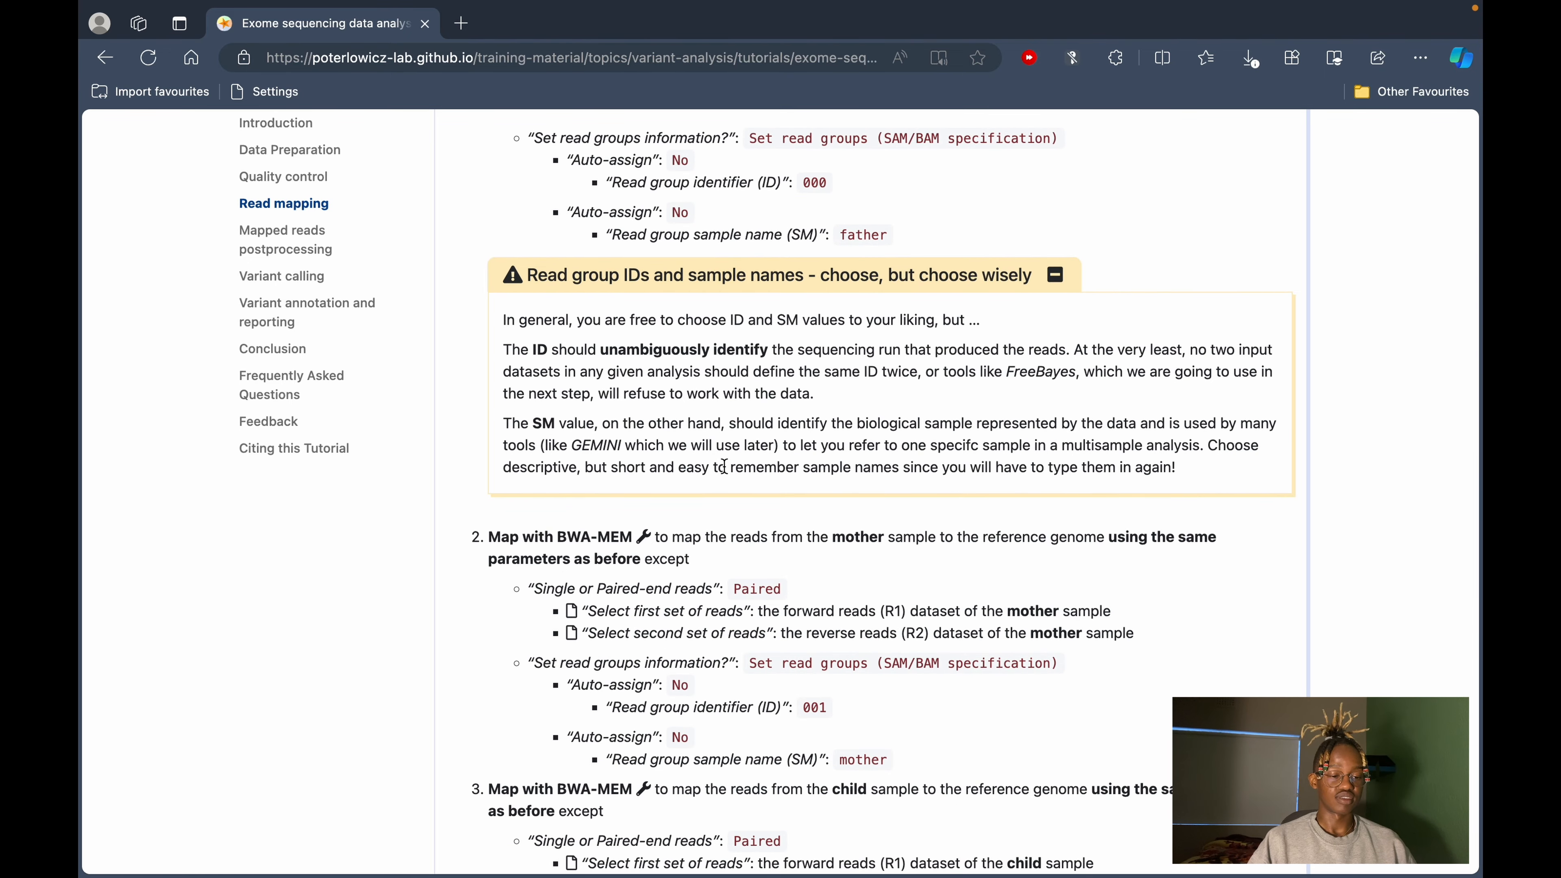
key("ctrl+Left")
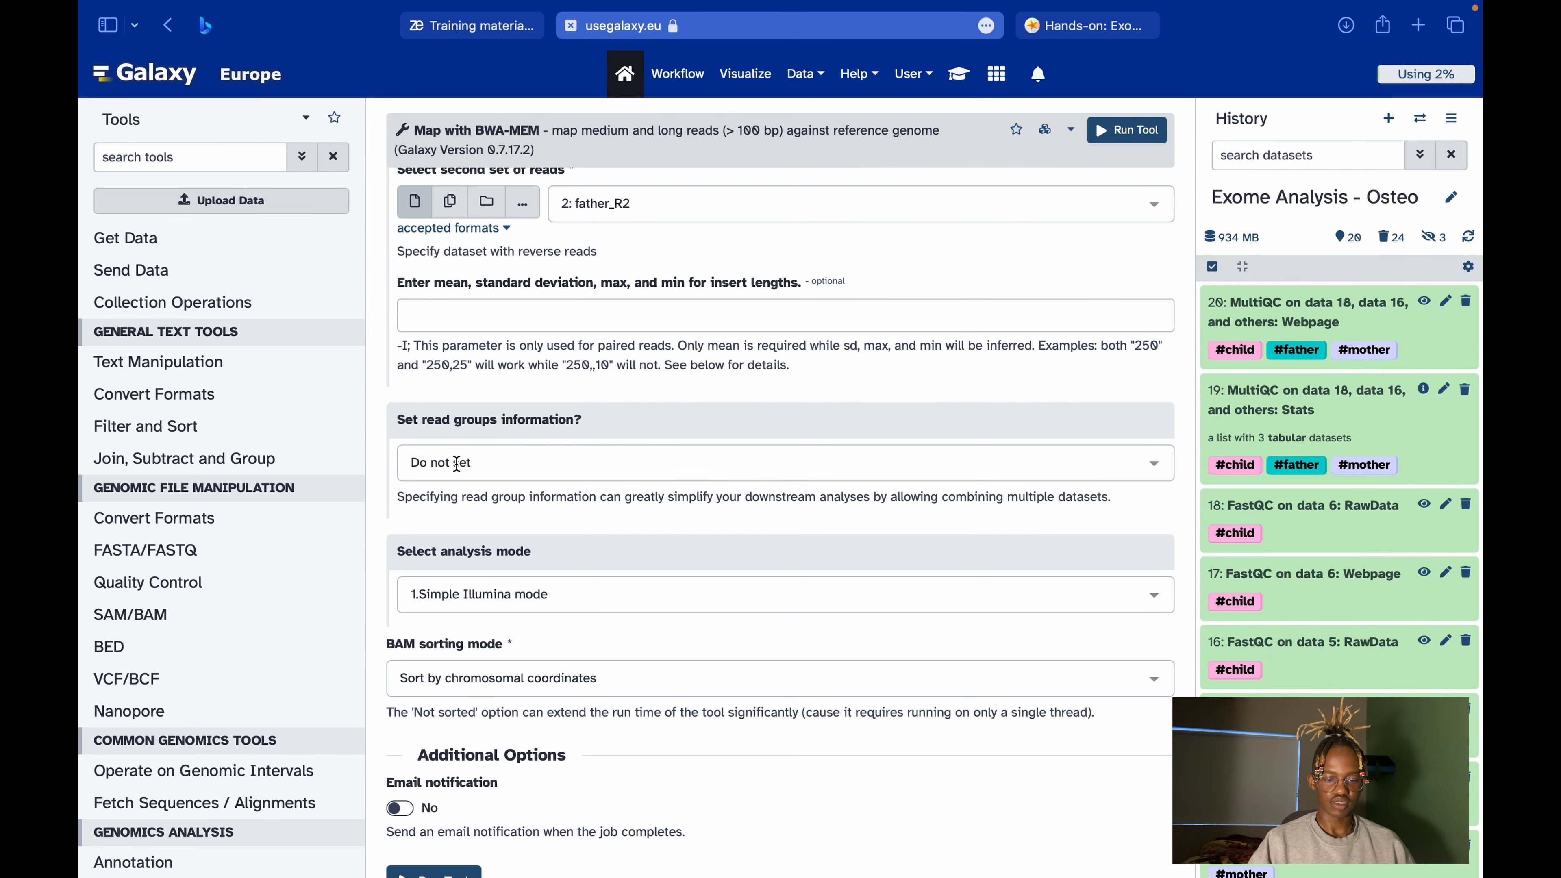
left_click(551, 462)
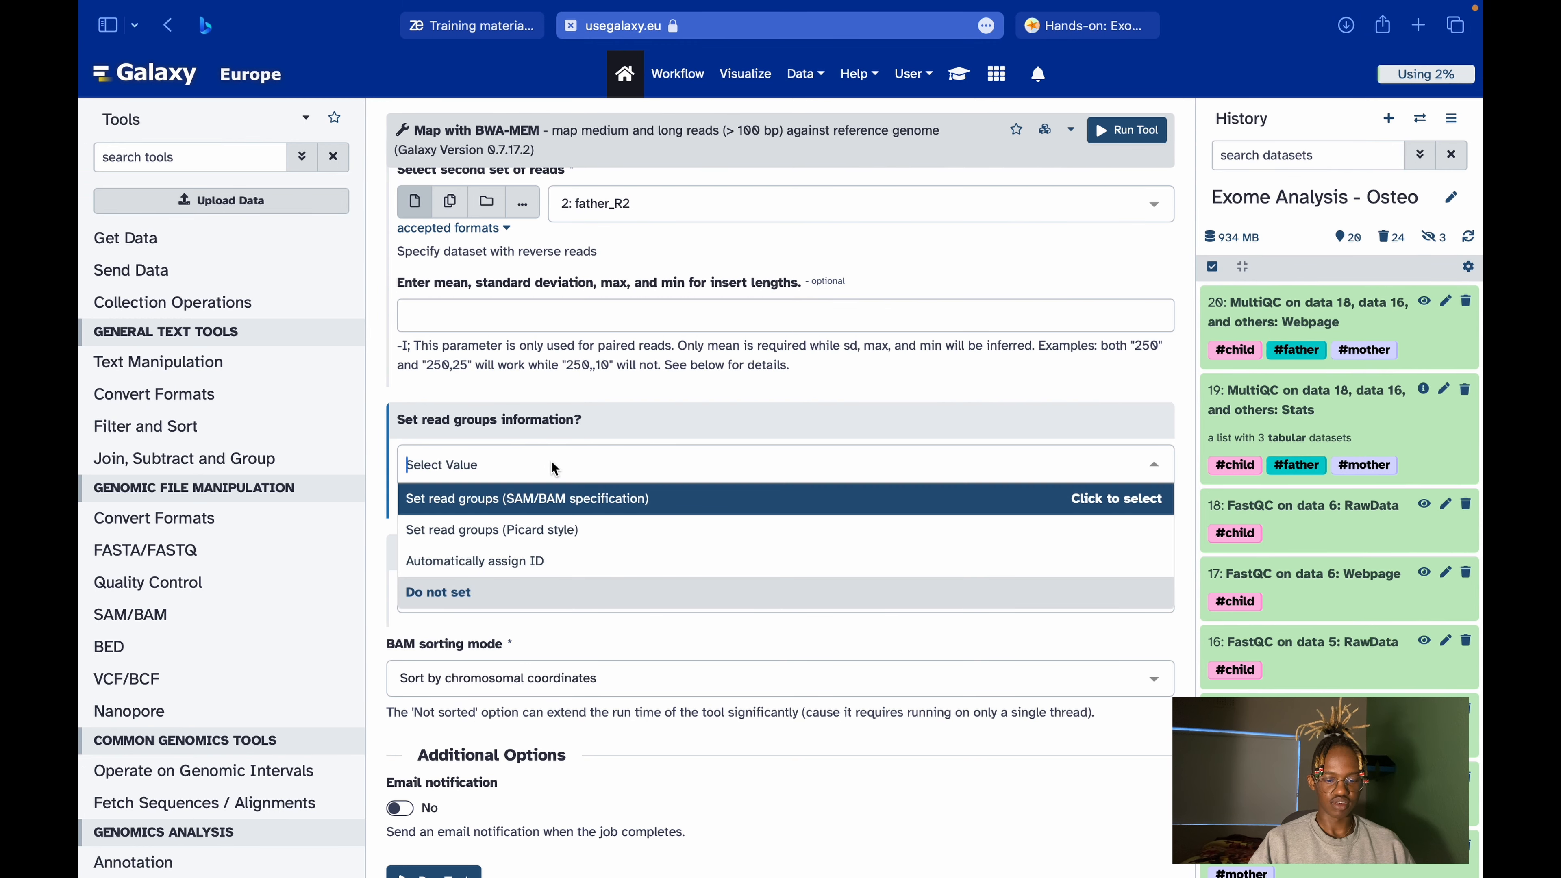
left_click(673, 511)
Compare the tutorial's Set read groups and Auto-assign settings for the father sample with the BWA-MEM form.
key("ctrl+Right")
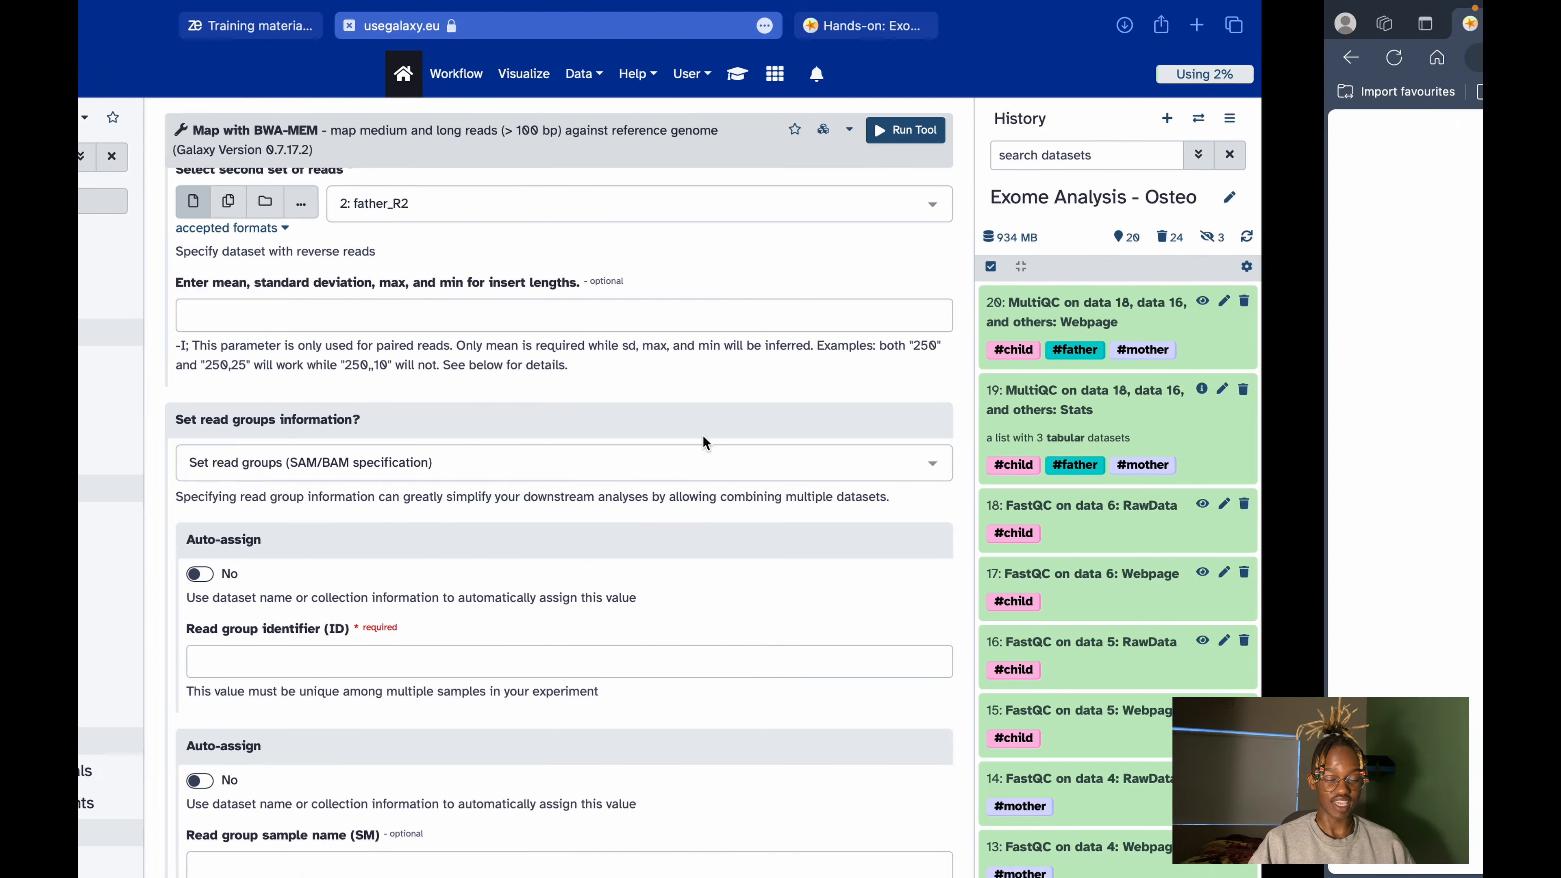
left_click_drag(852, 138, 922, 131)
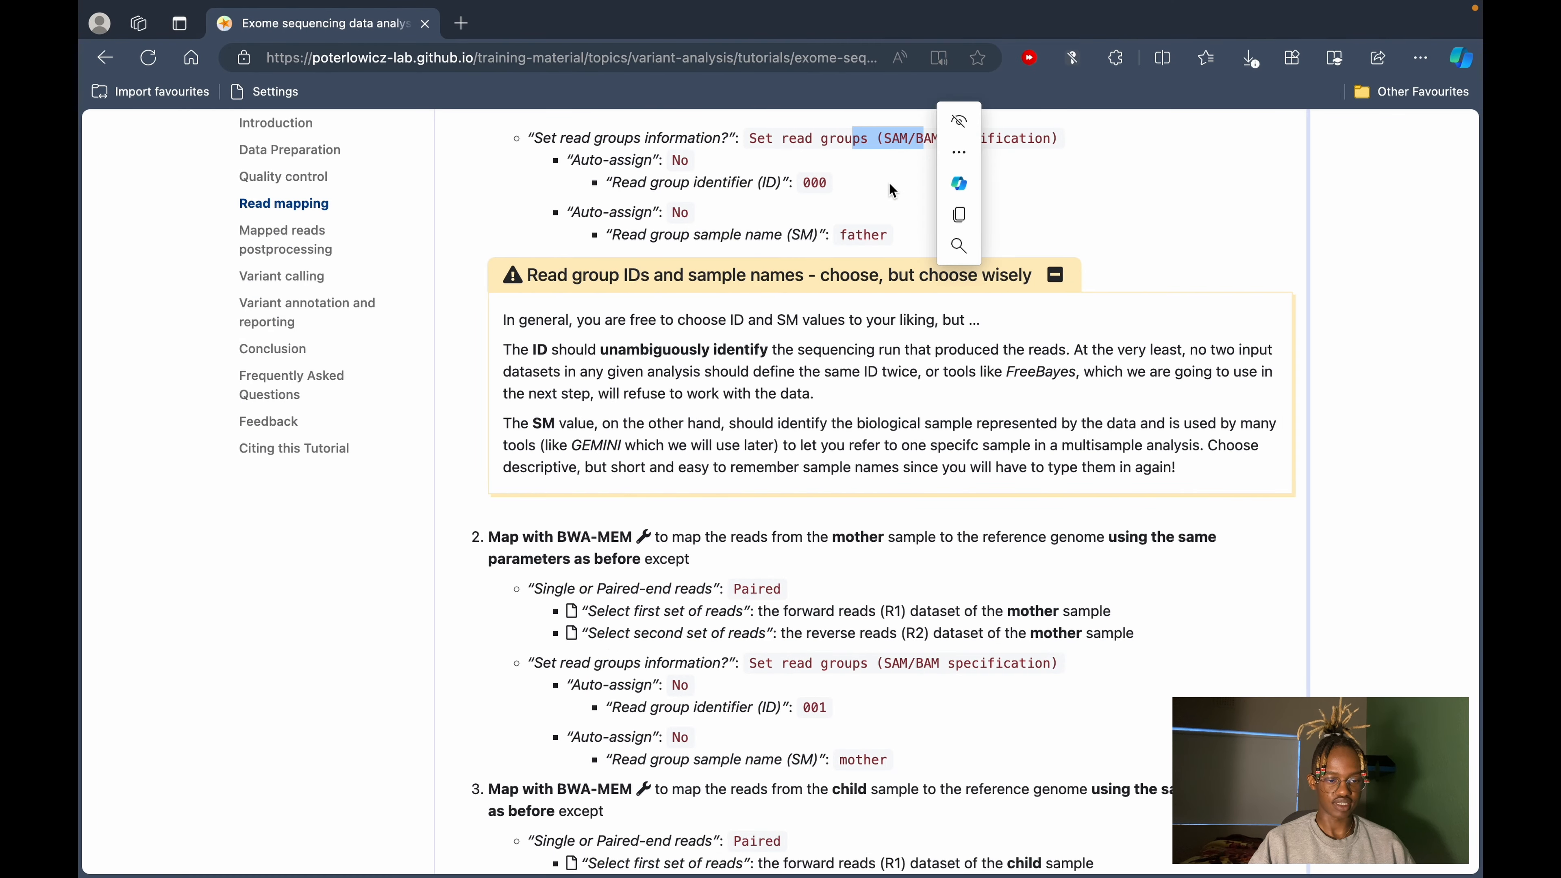
scroll(864, 188, "down", 1)
key("ctrl+Left")
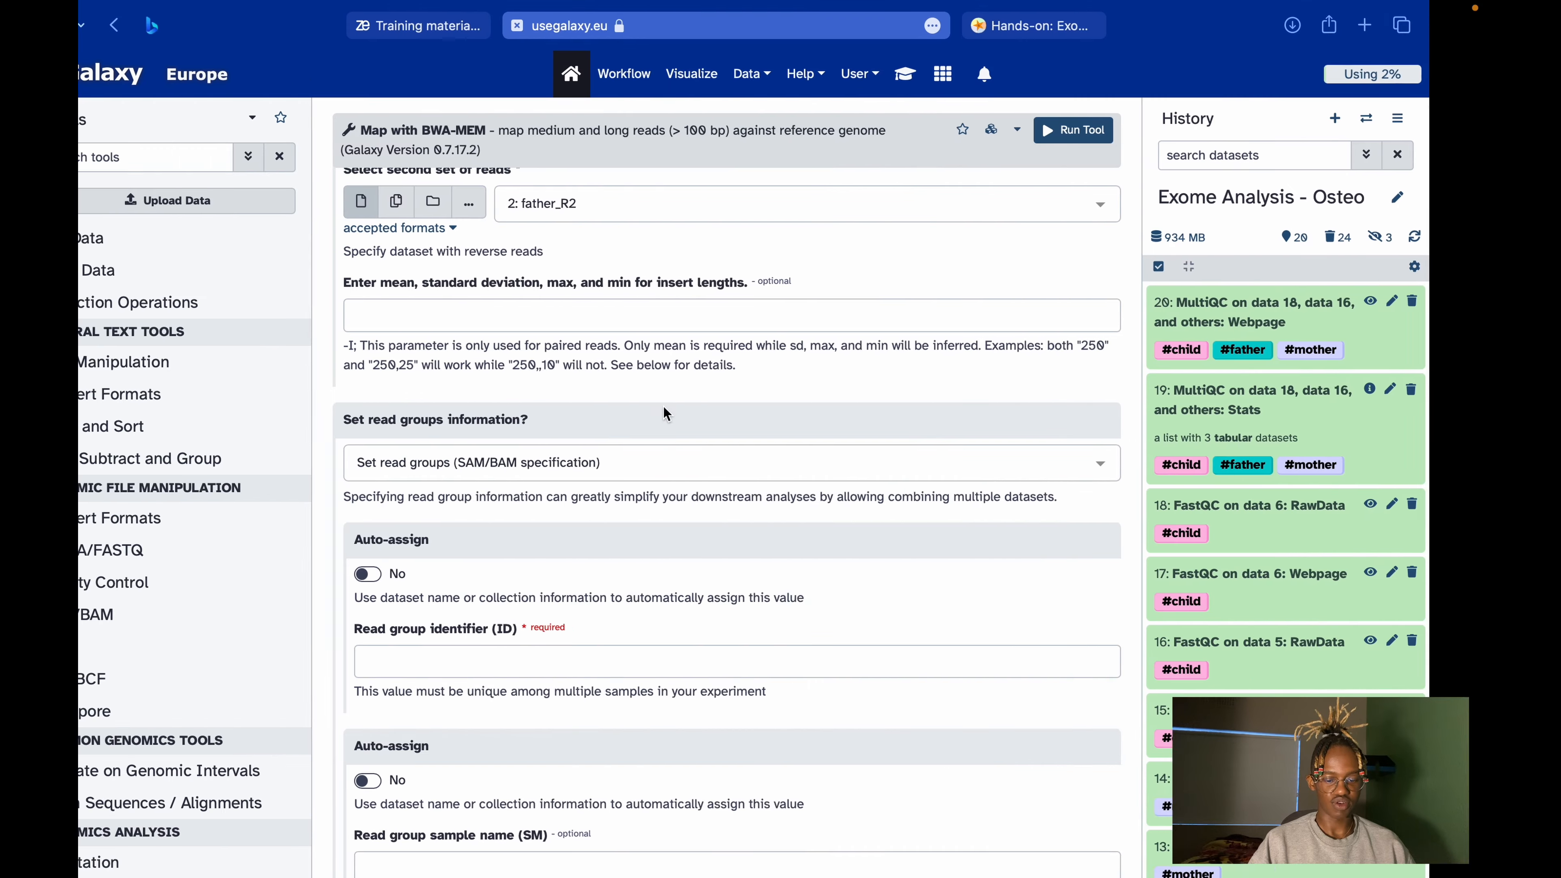
key("ctrl+Right")
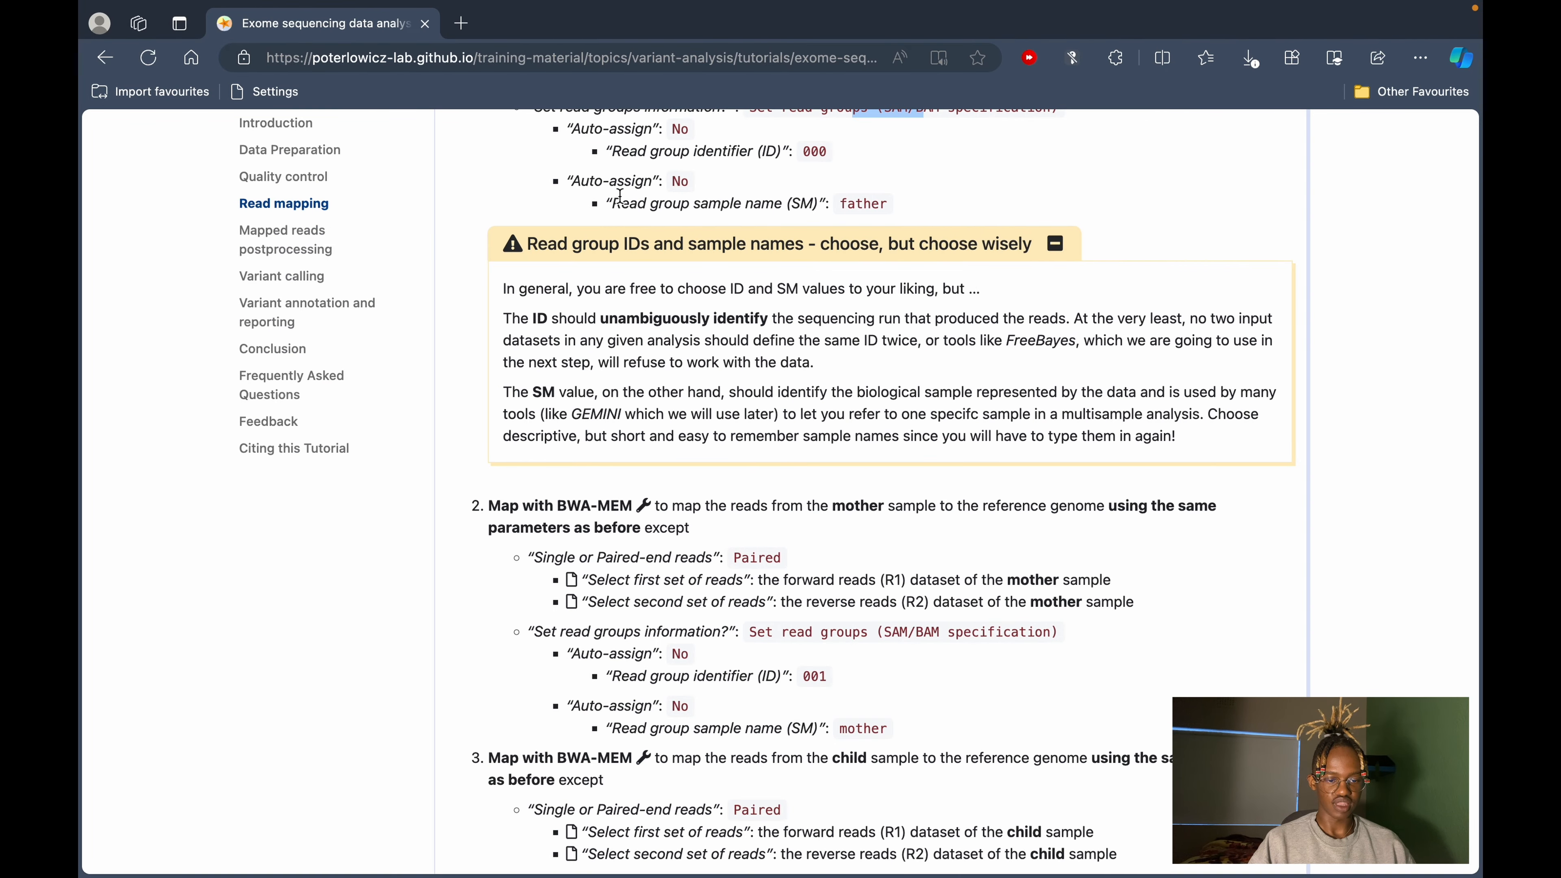
key("ctrl+Left")
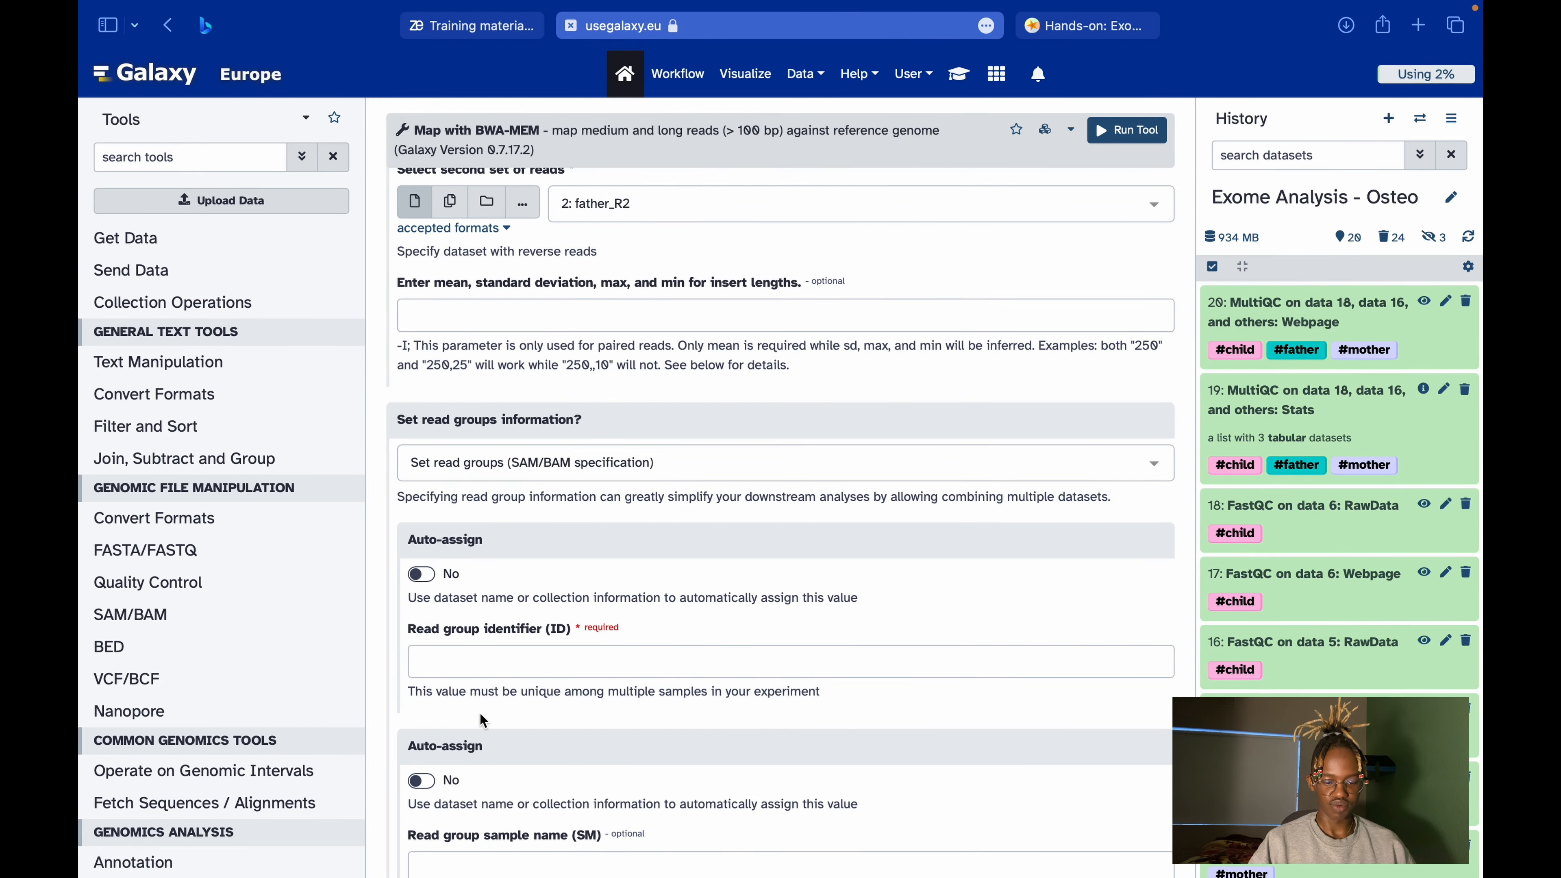
Look up the father's read group identifier in the tutorial and set Read group identifier (ID) to 000.
key("ctrl+Right")
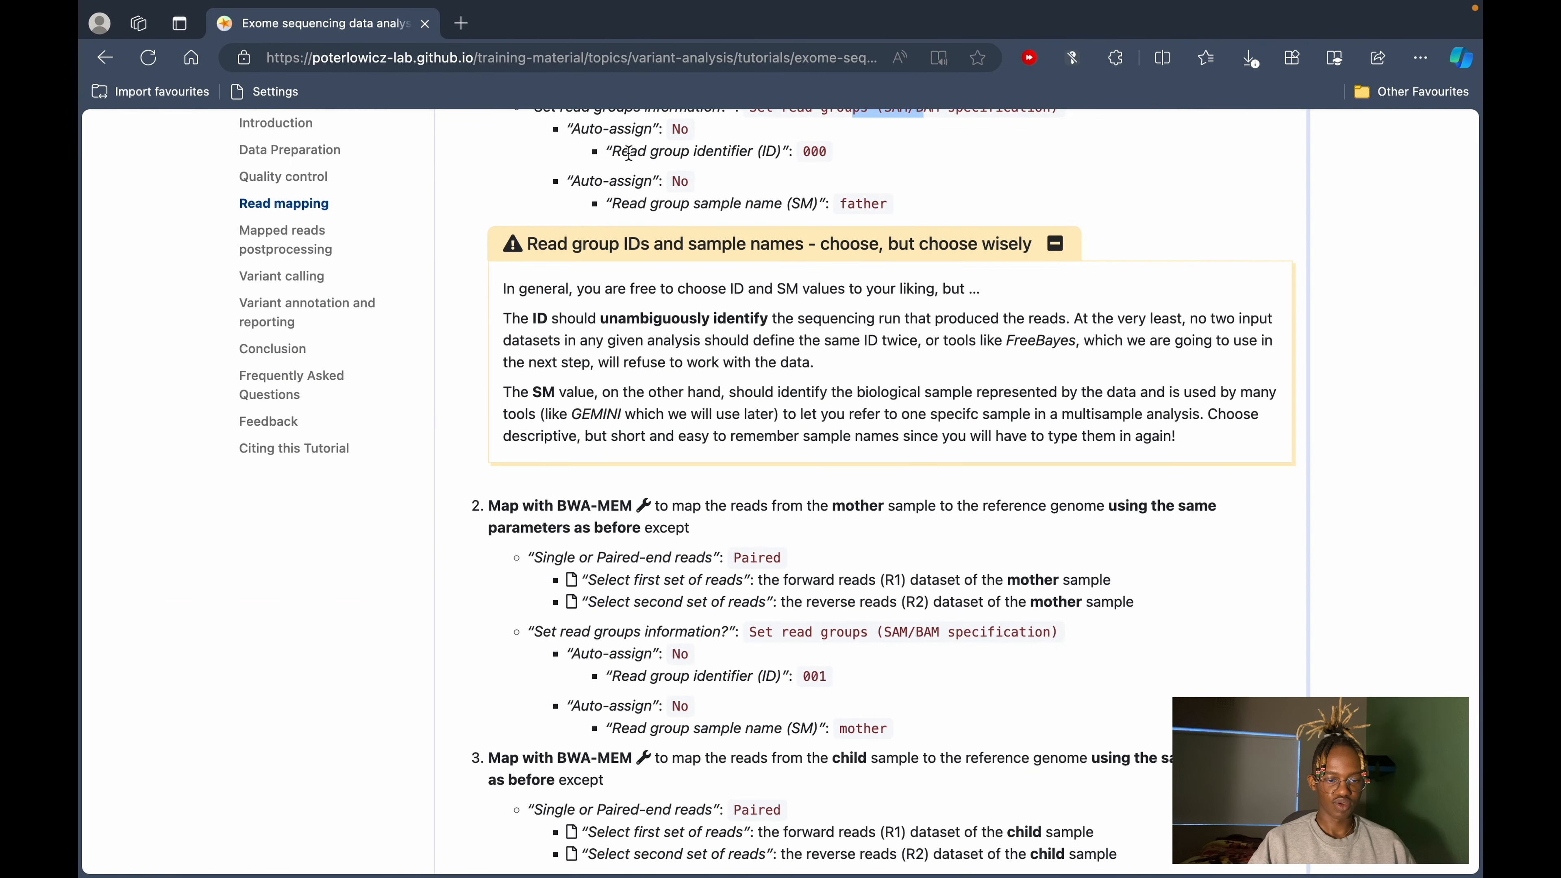
left_click_drag(630, 151, 784, 152)
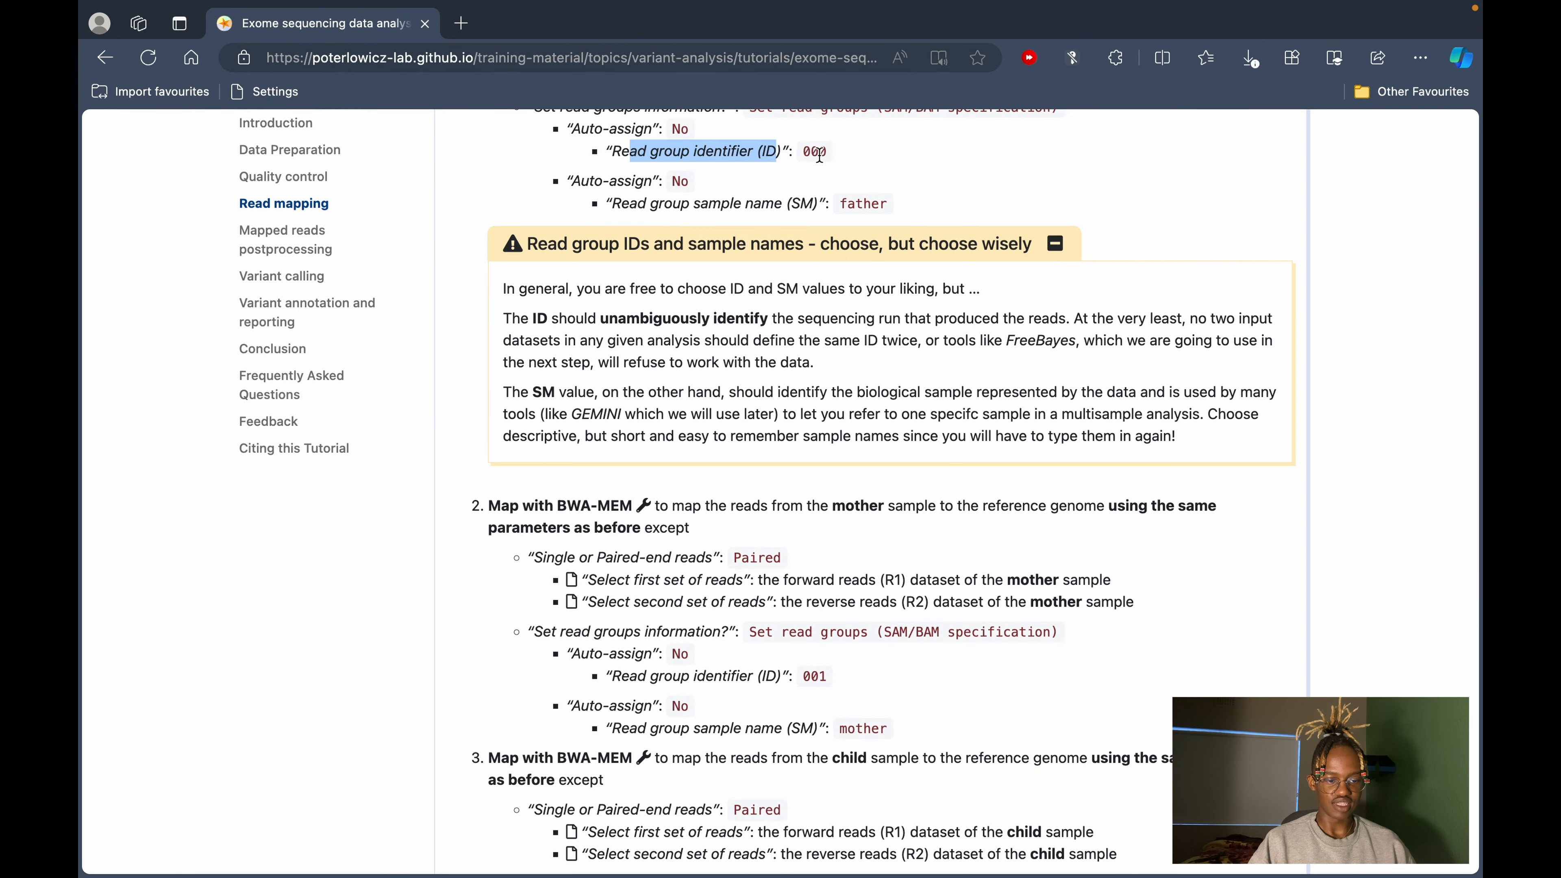
double_click(815, 152)
key("ctrl+Left")
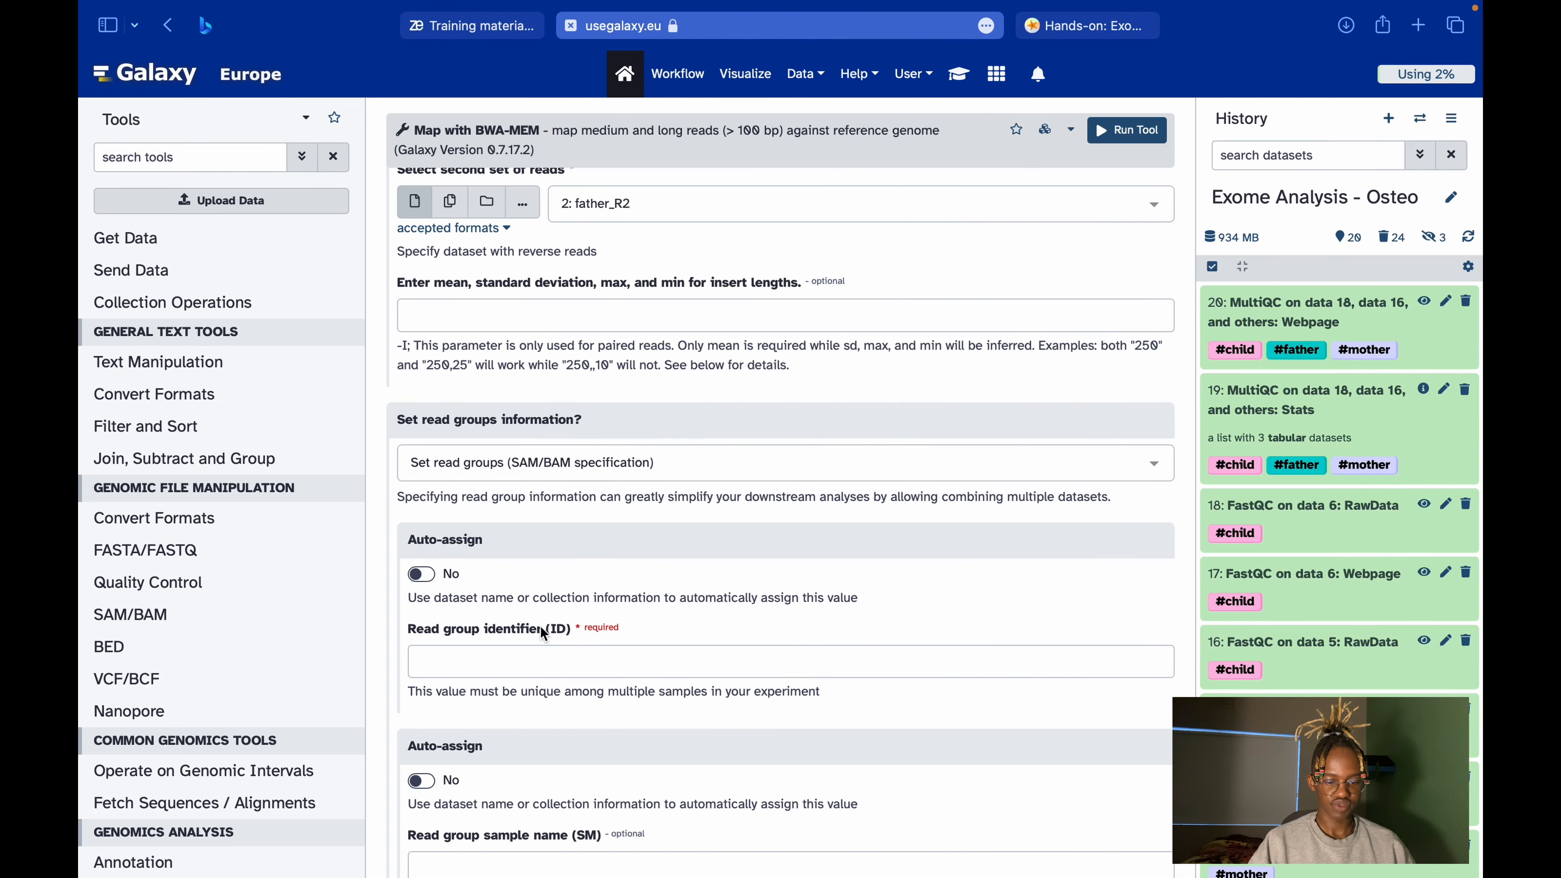
left_click(519, 670)
type("000")
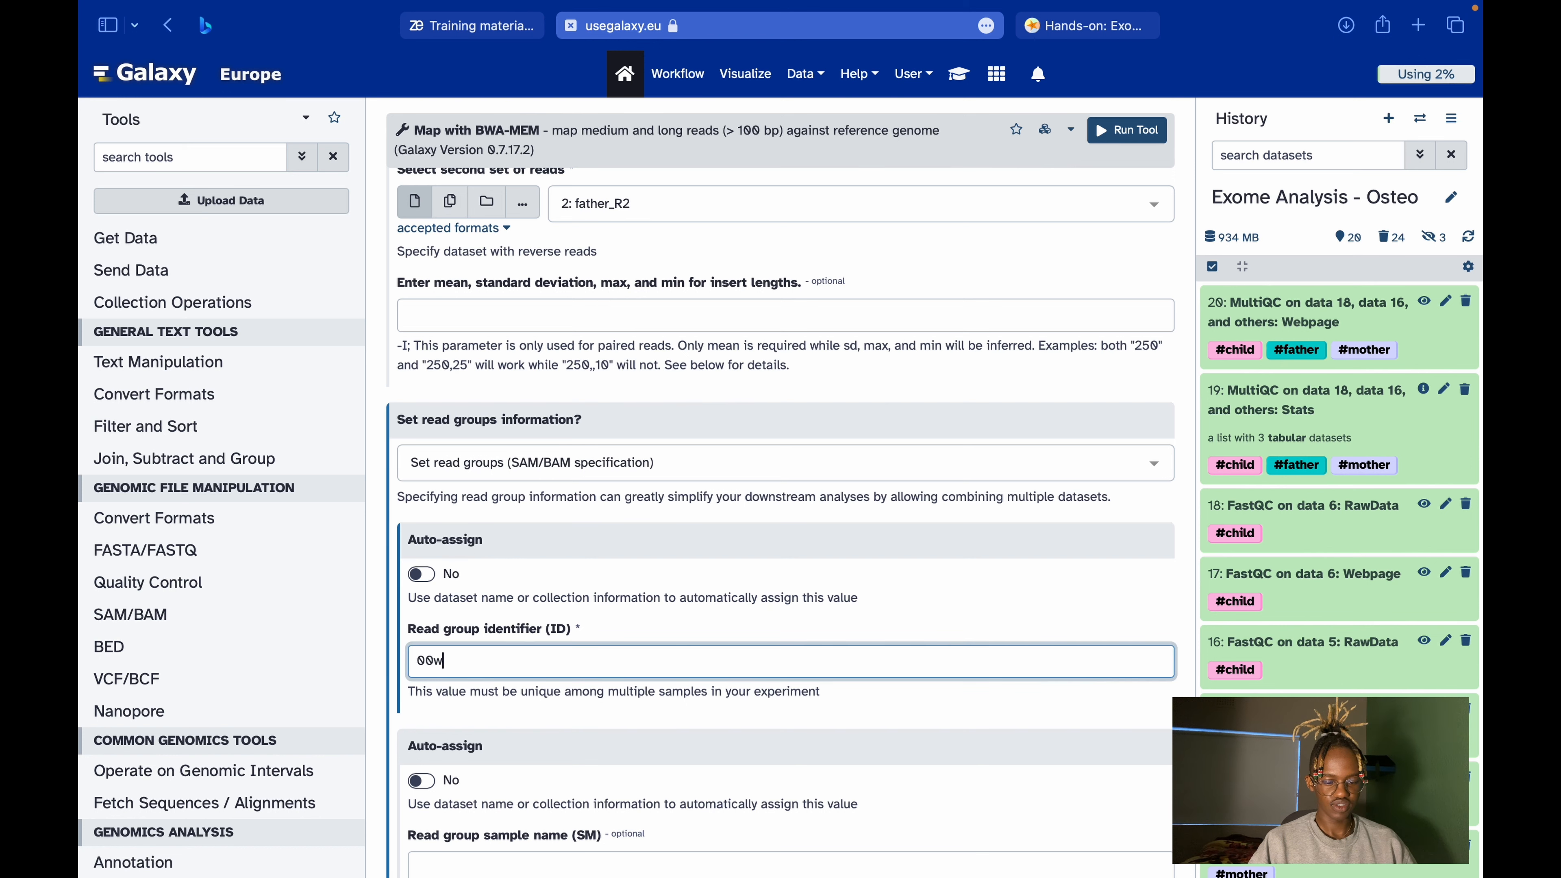
key("BackSpace")
type("0")
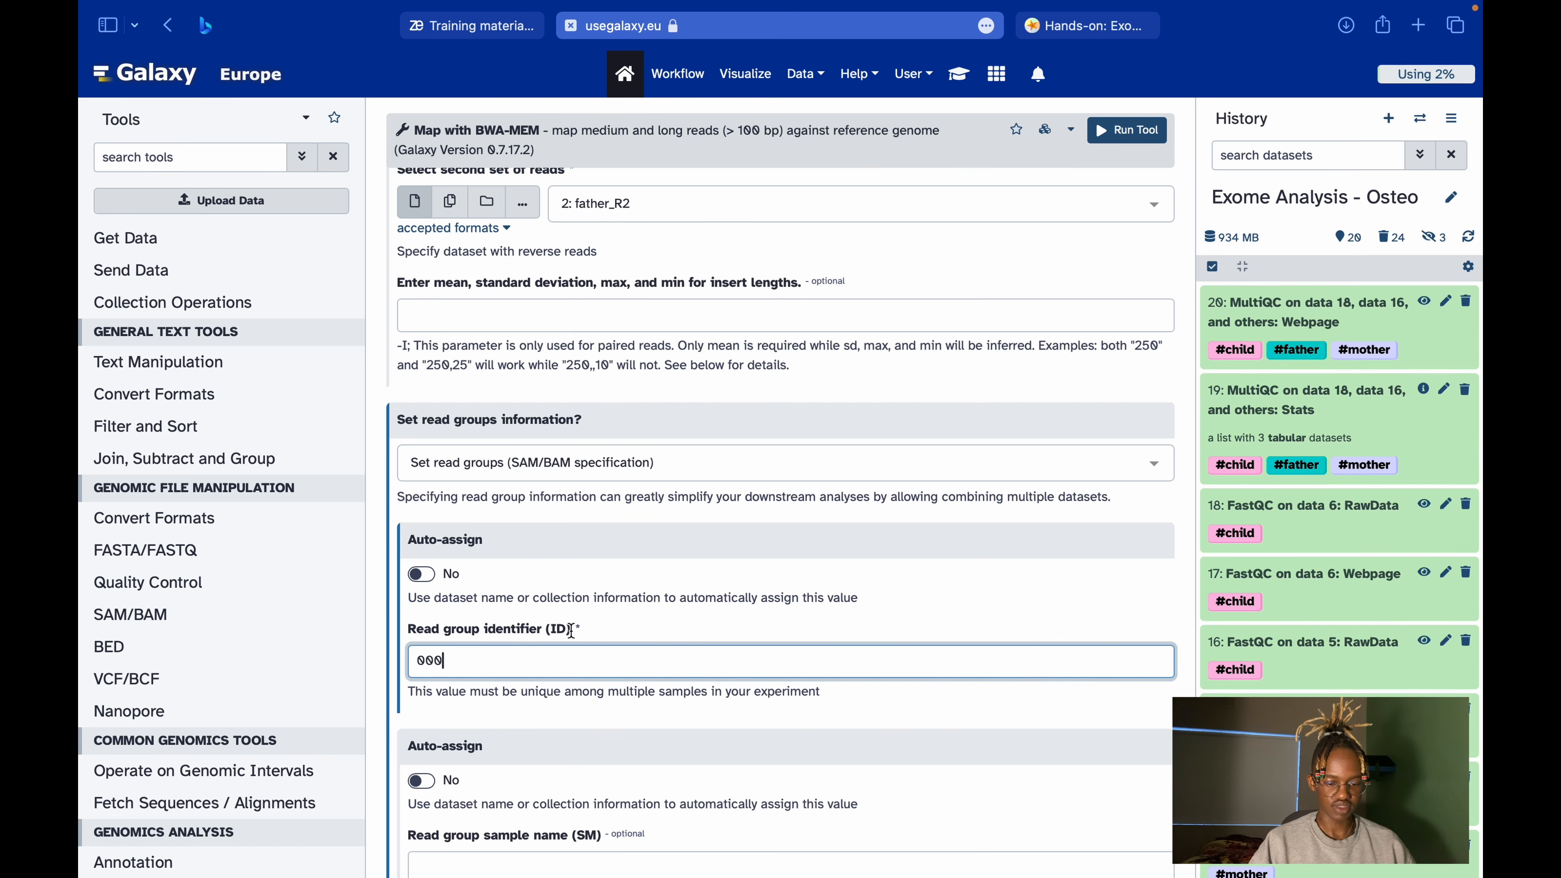
Copy the tutorial's sample name father into Read group sample name (SM).
scroll(643, 597, "down", 5)
left_click(571, 609)
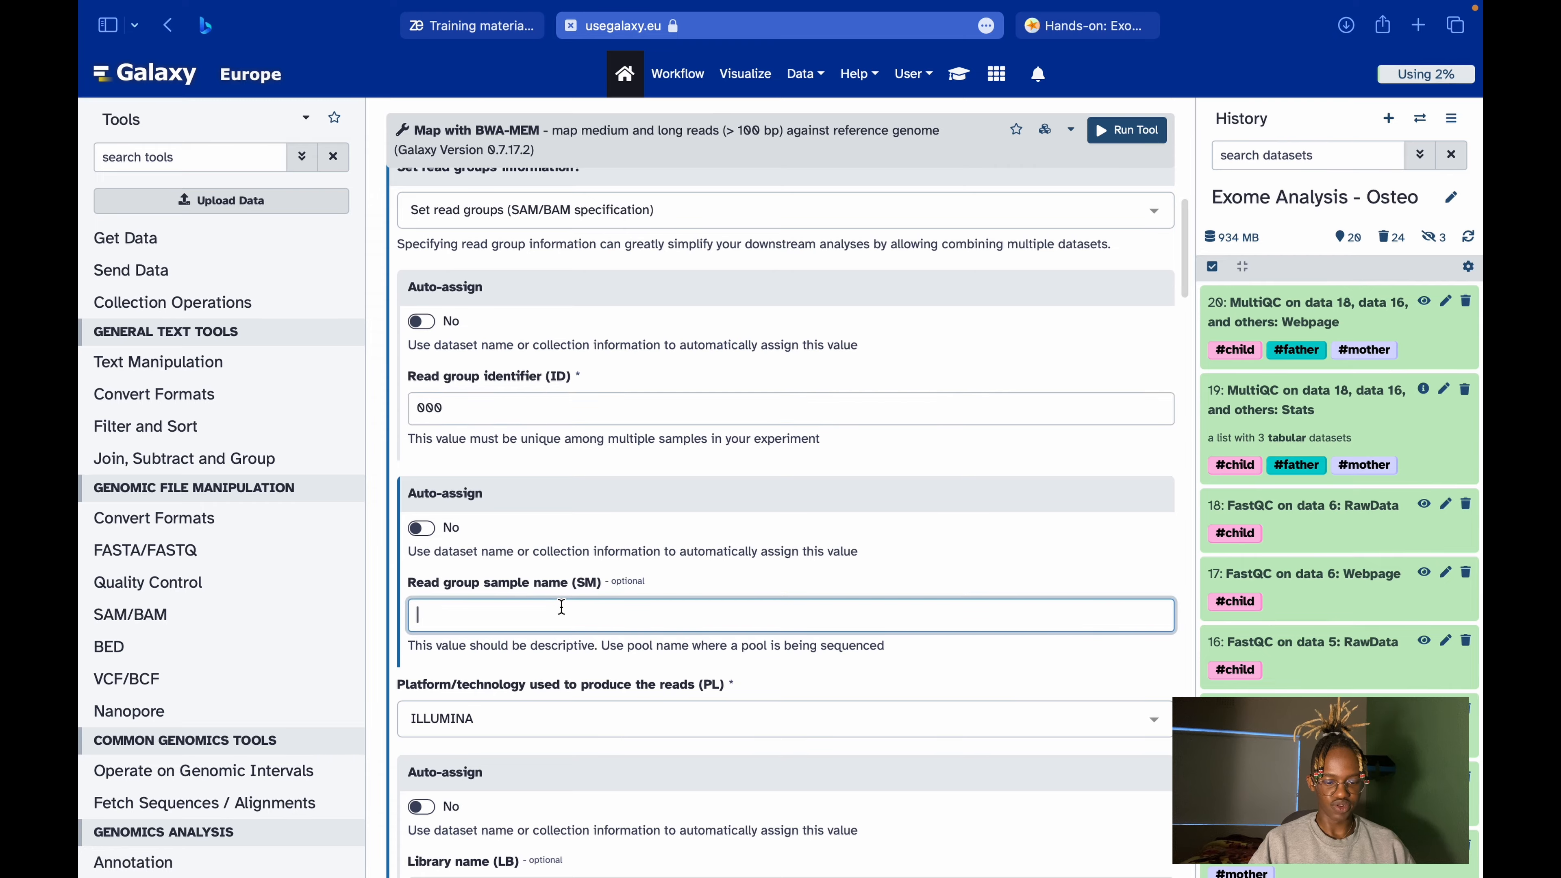
key("ctrl+Right")
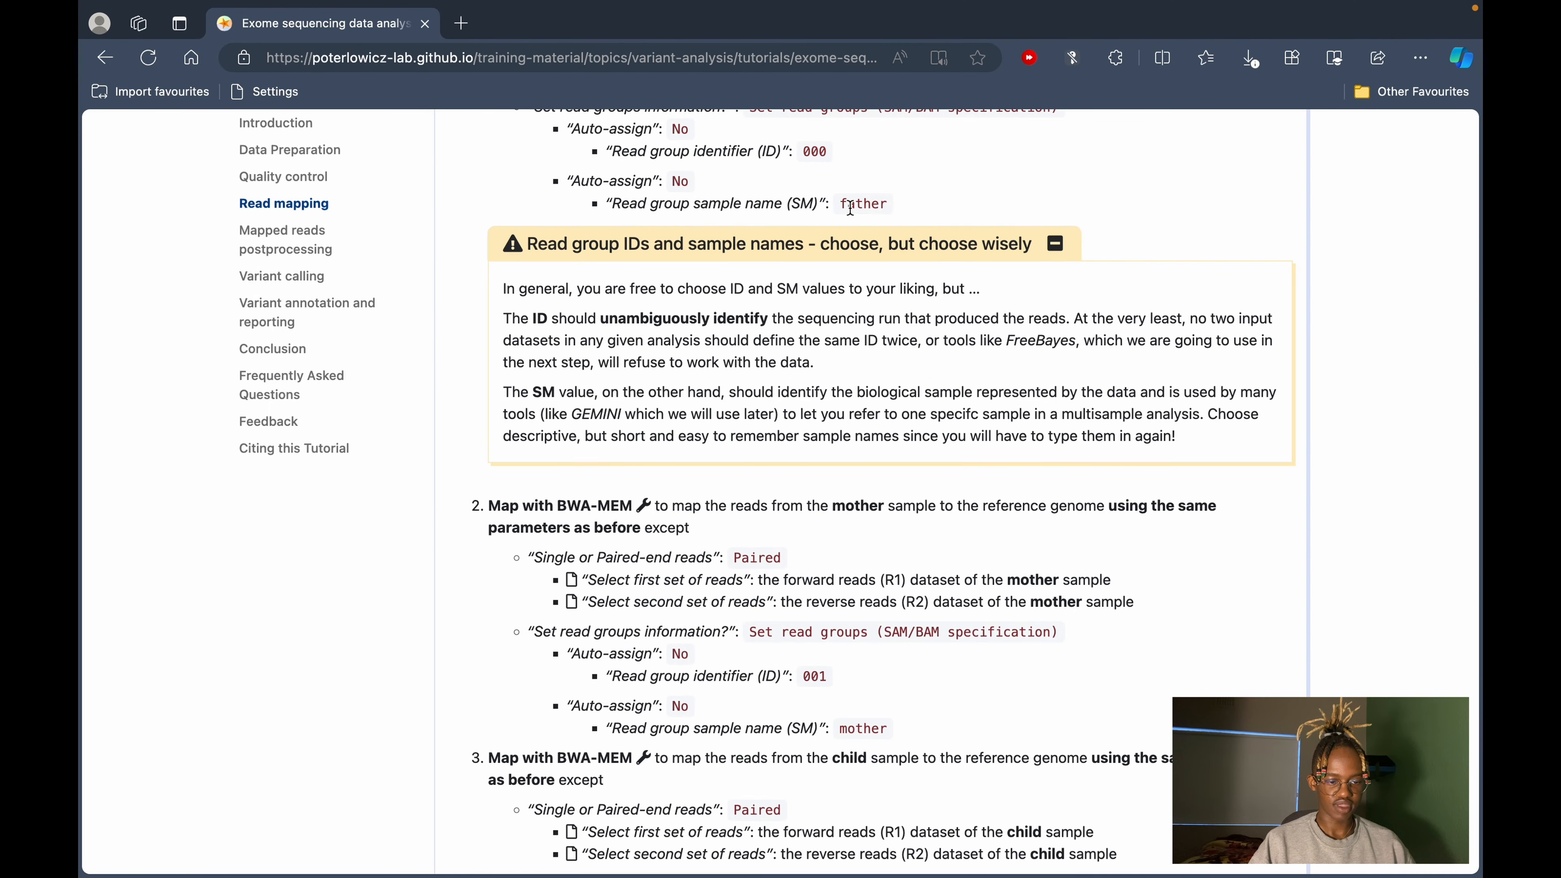
double_click(851, 209)
key("super+c")
key("ctrl+Left")
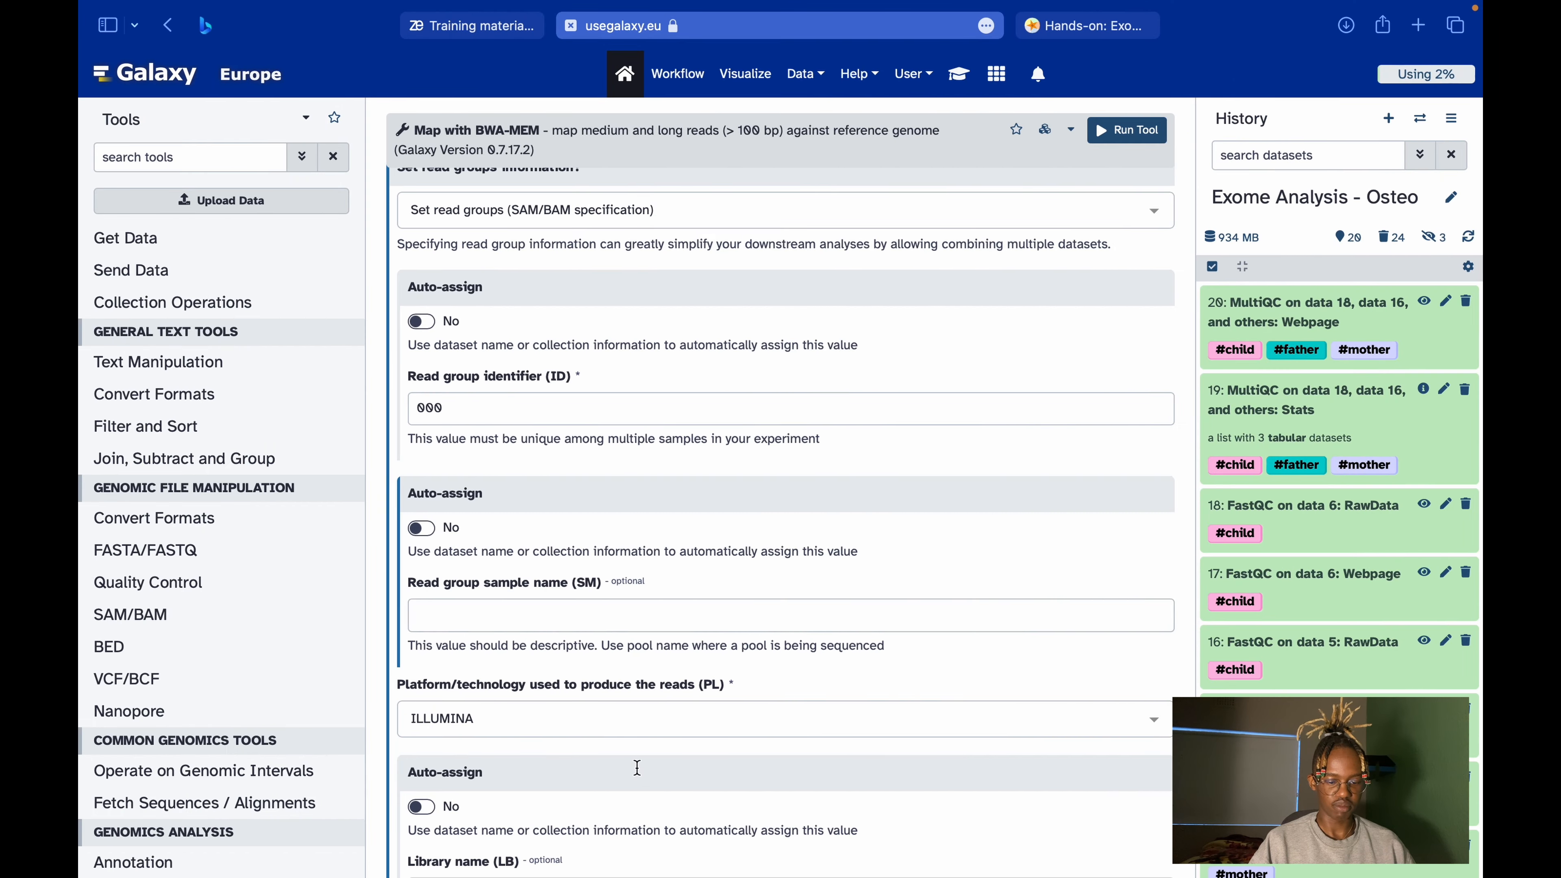
key("super+v")
scroll(904, 502, "down", 5)
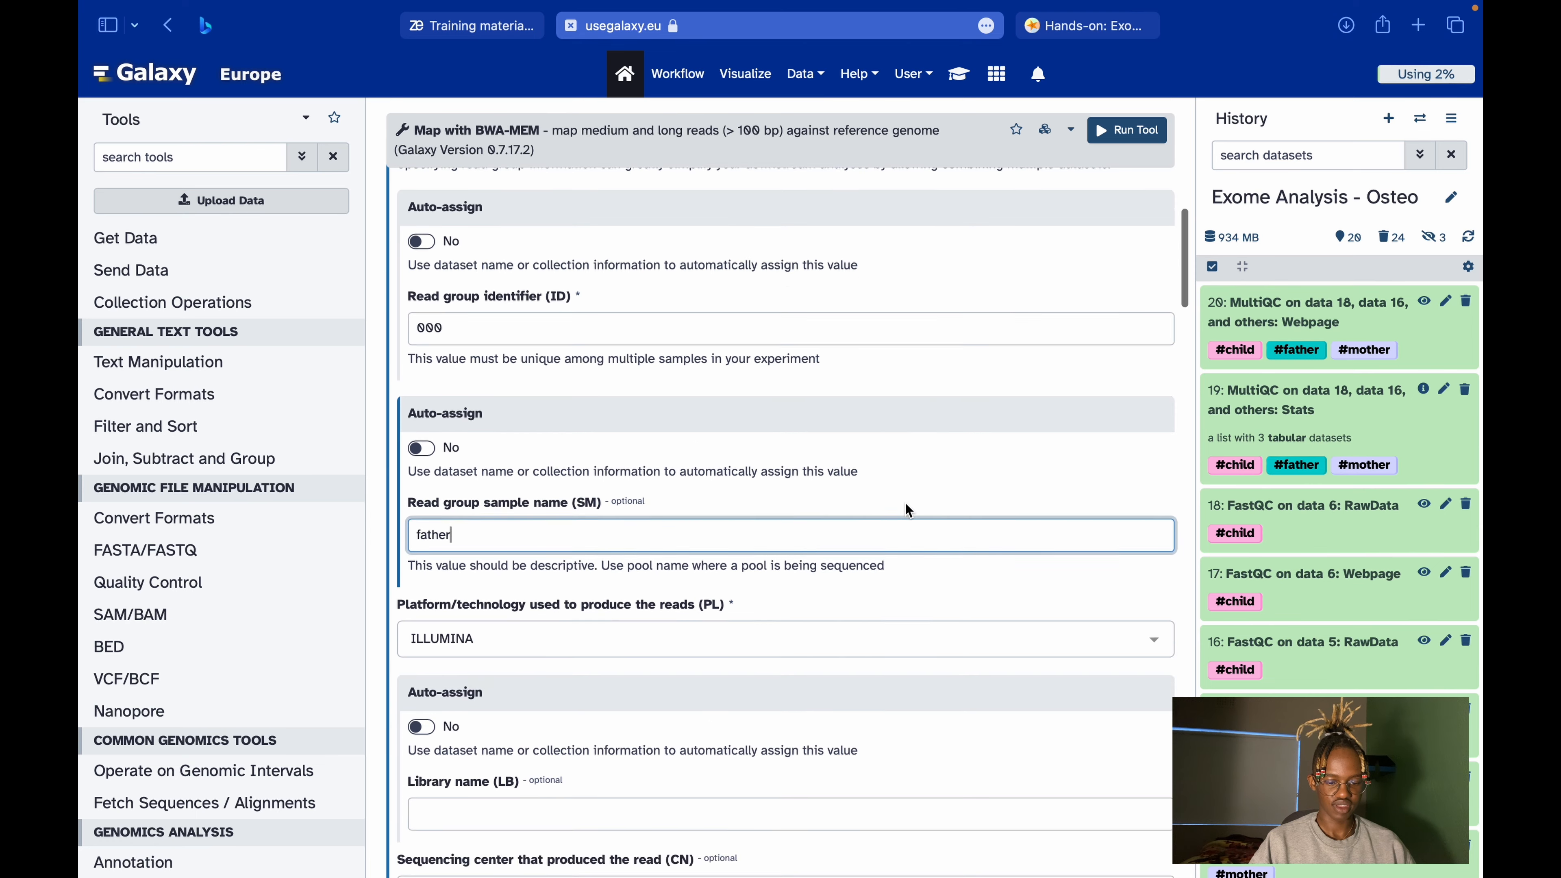
Review the tutorial's advice on choosing read group IDs and sample names.
key("ctrl+Right")
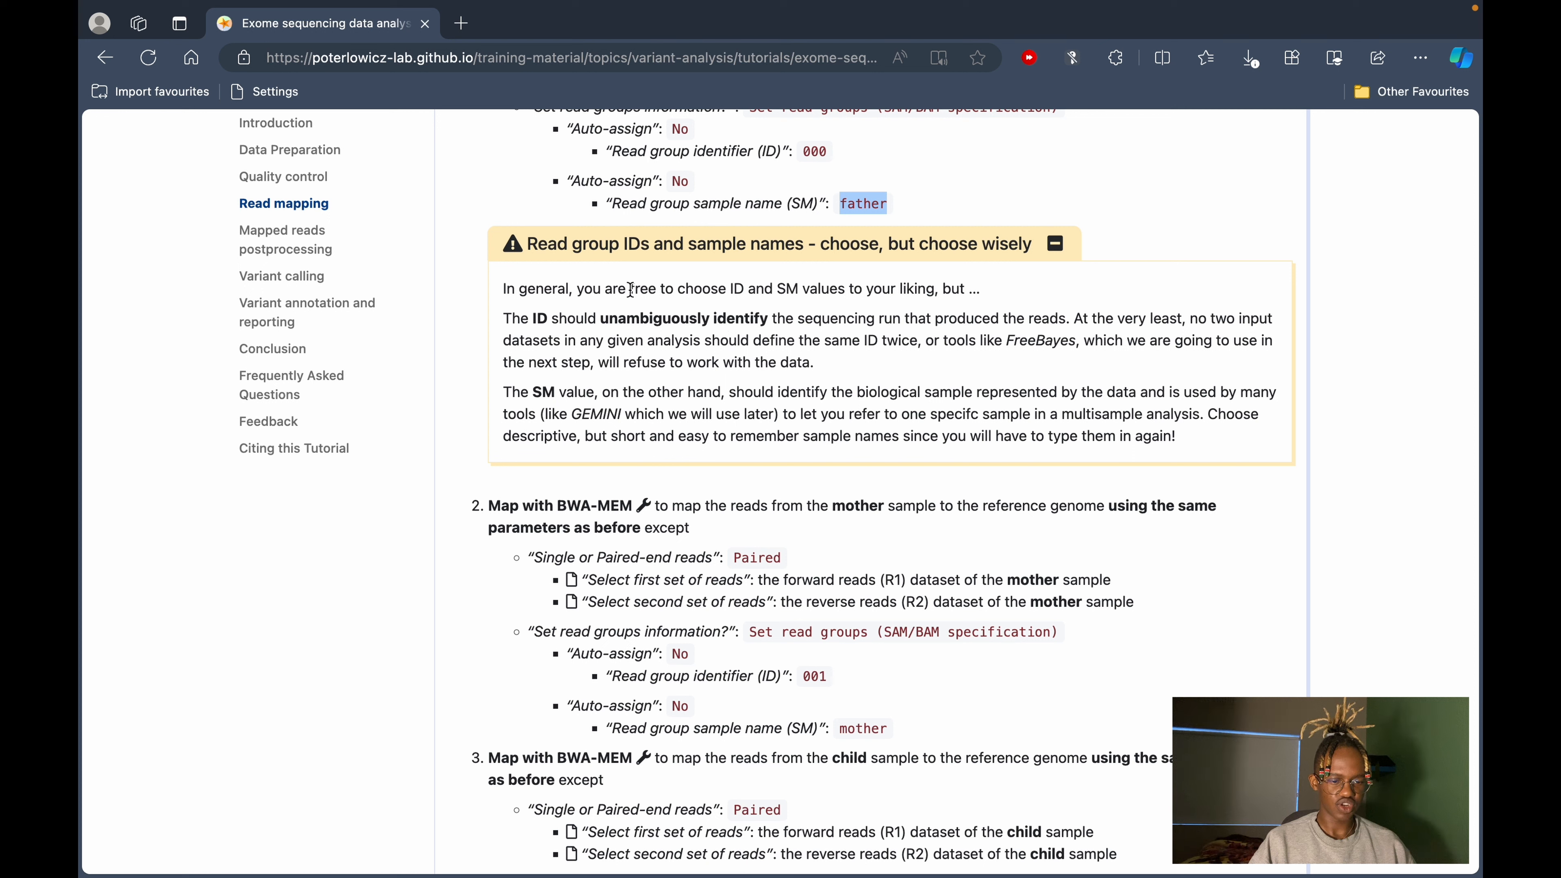
left_click_drag(635, 288, 797, 291)
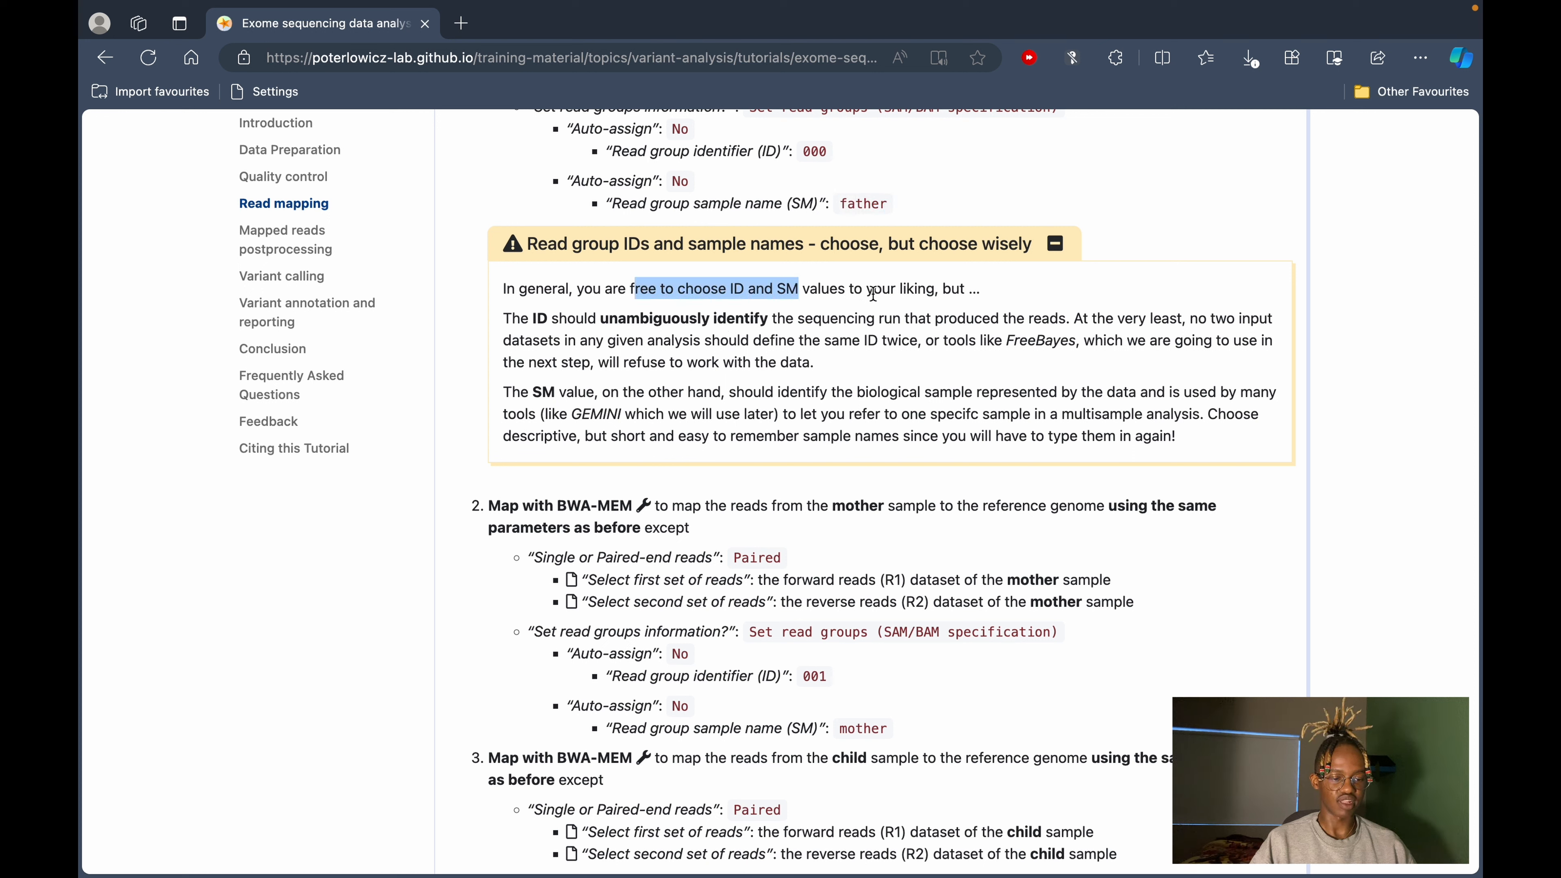
left_click(670, 355)
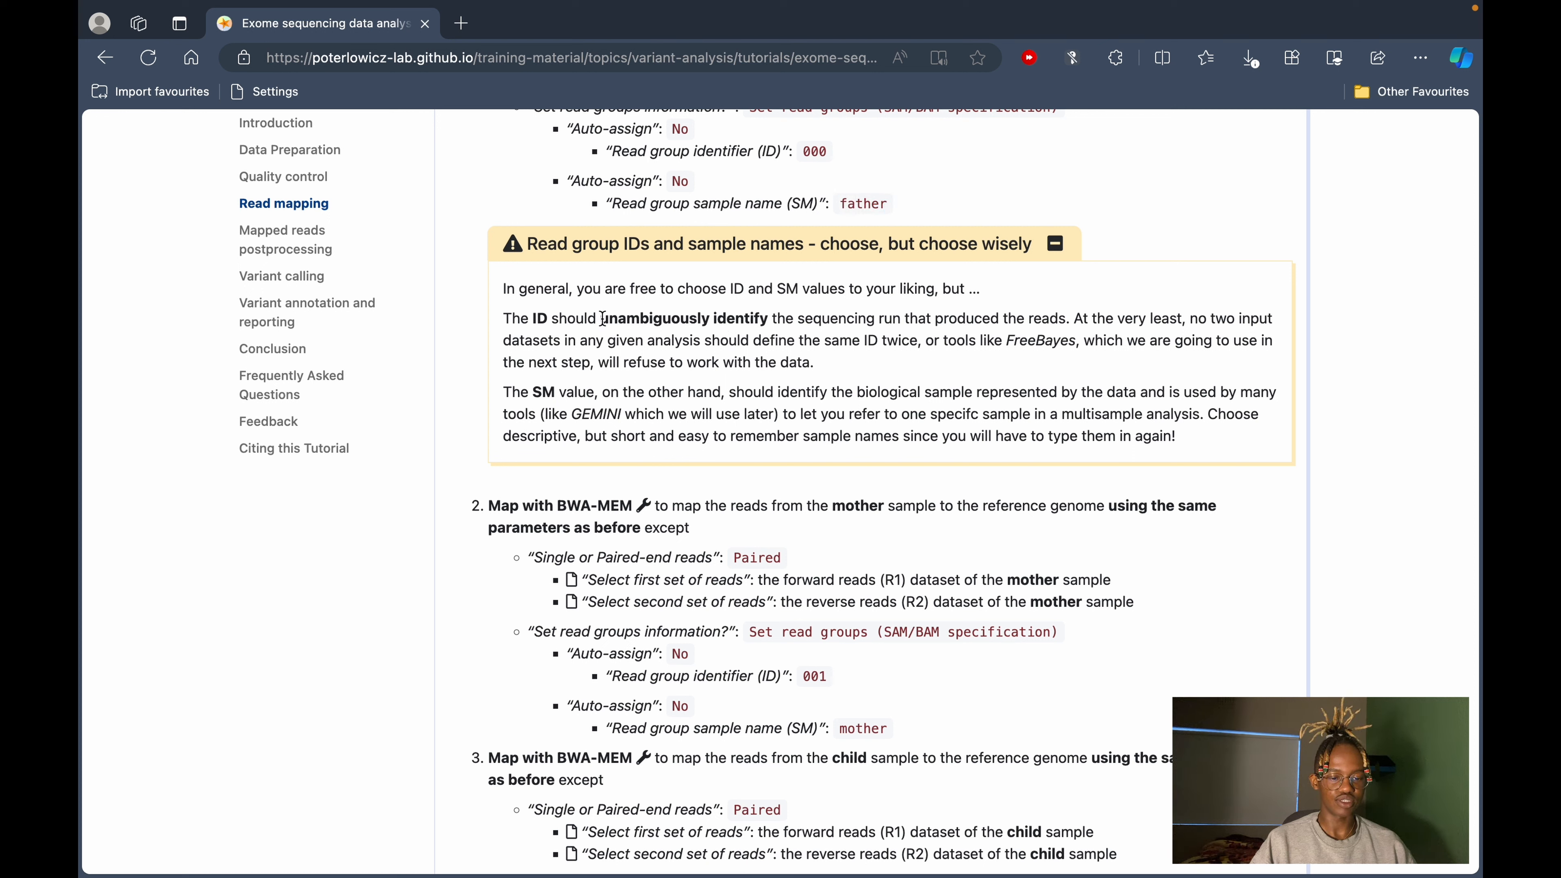
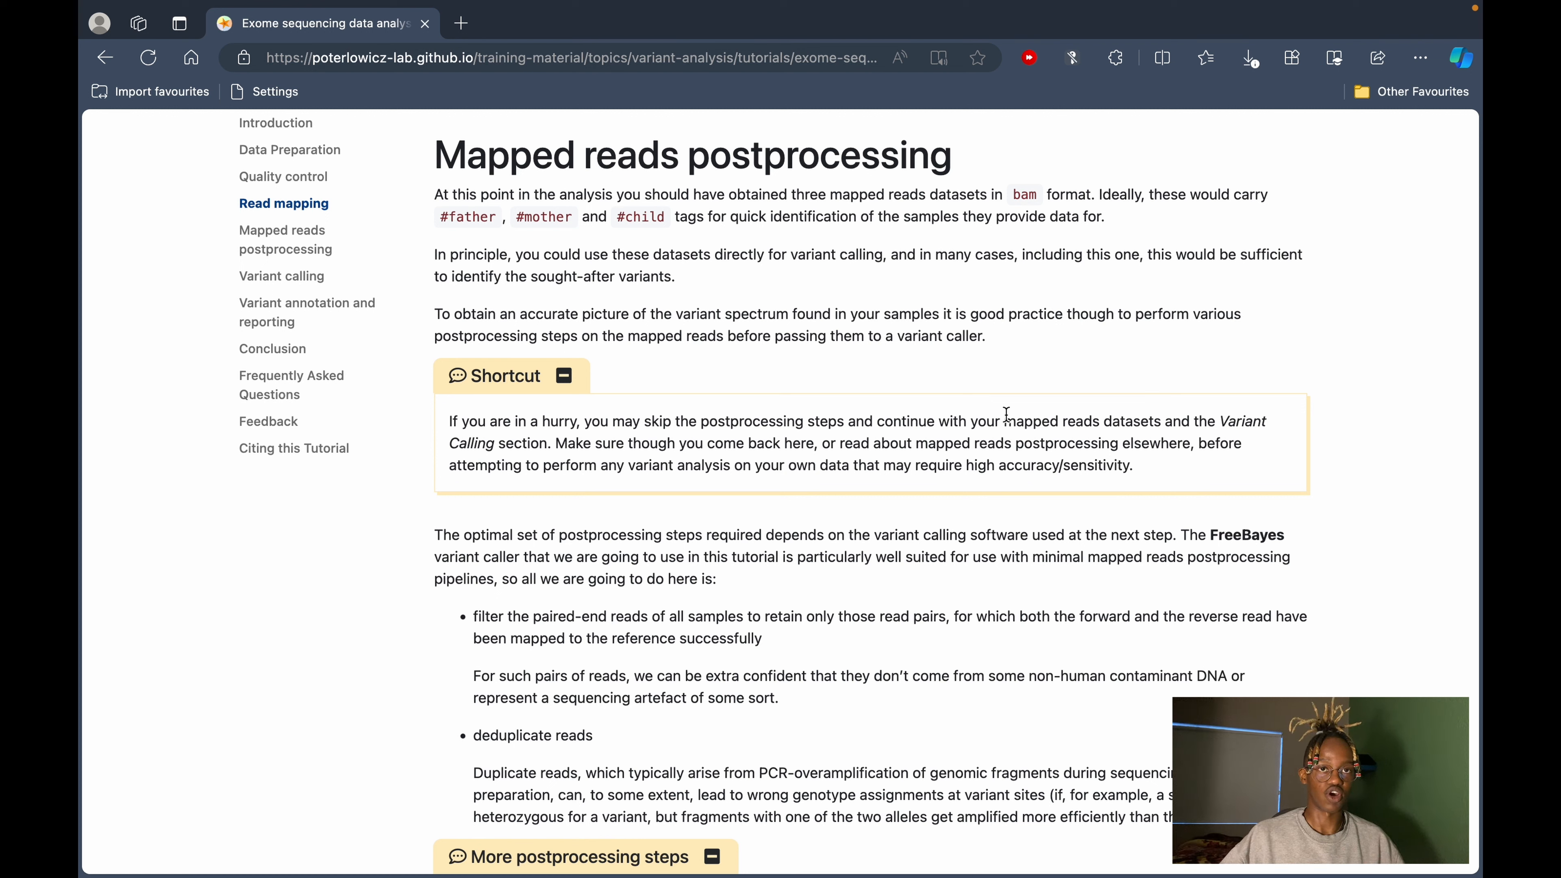
Read the tutorial's mapped reads postprocessing section, including the FreeBayes note and the filtering and duplicate removal exercises.
double_click(1236, 536)
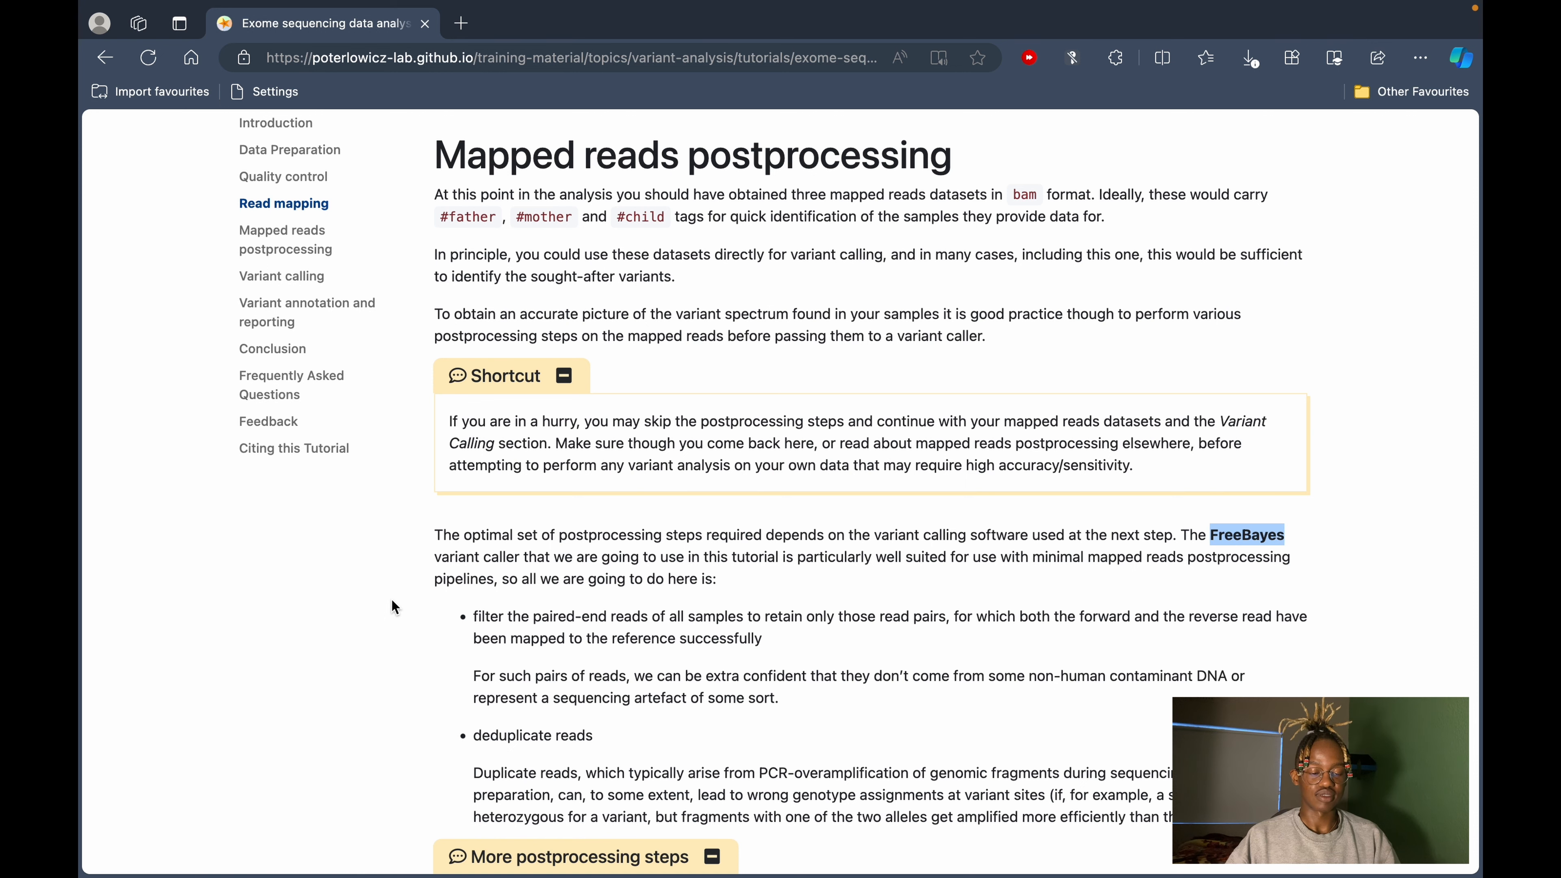
scroll(392, 601, "down", 15)
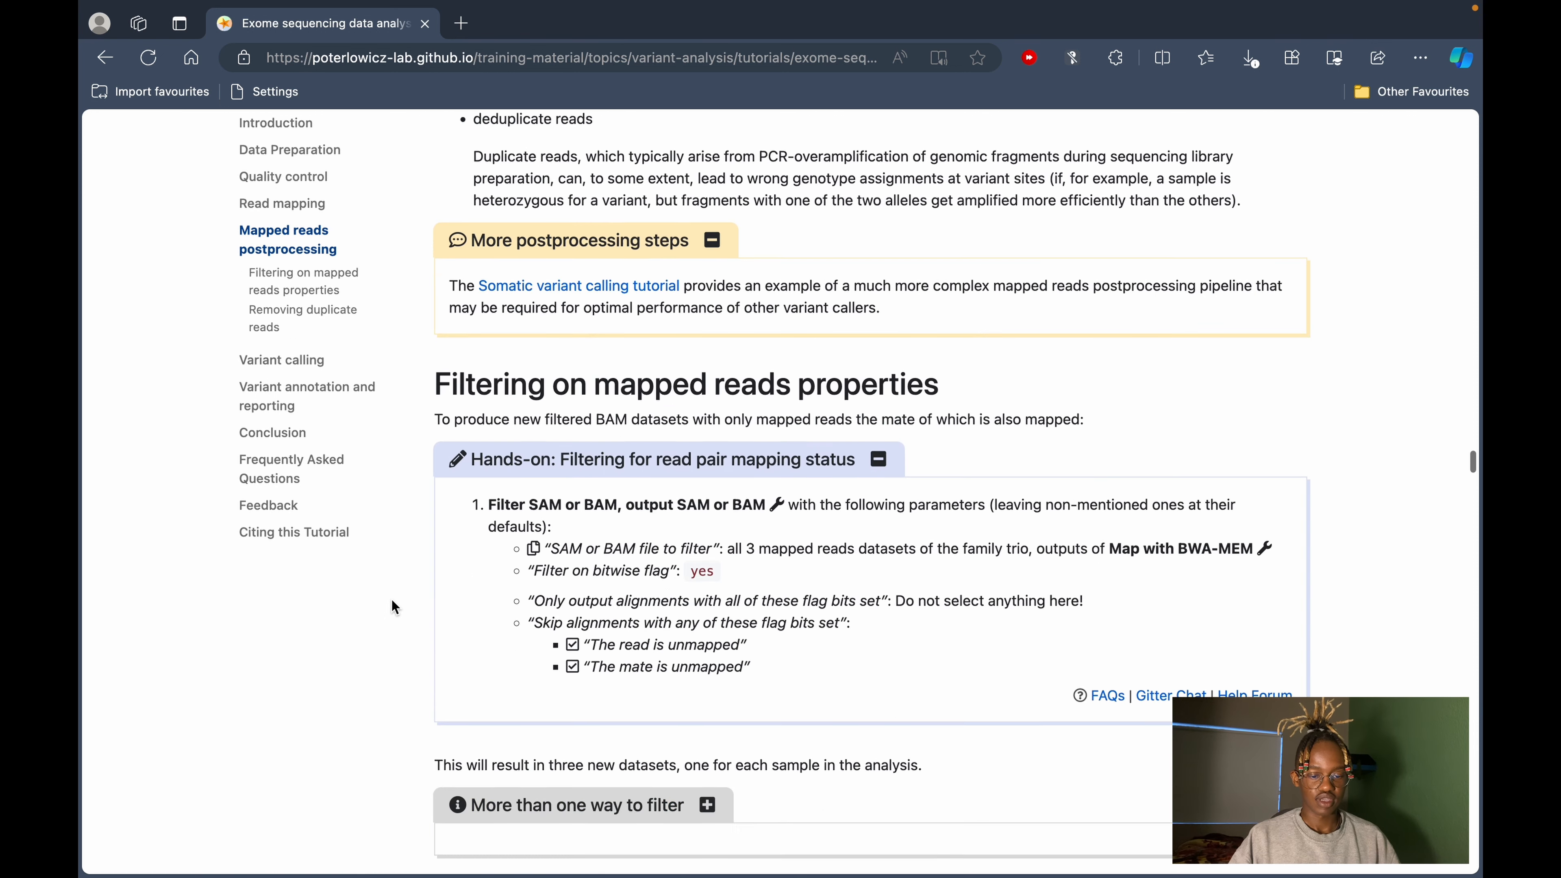
scroll(392, 602, "down", 2)
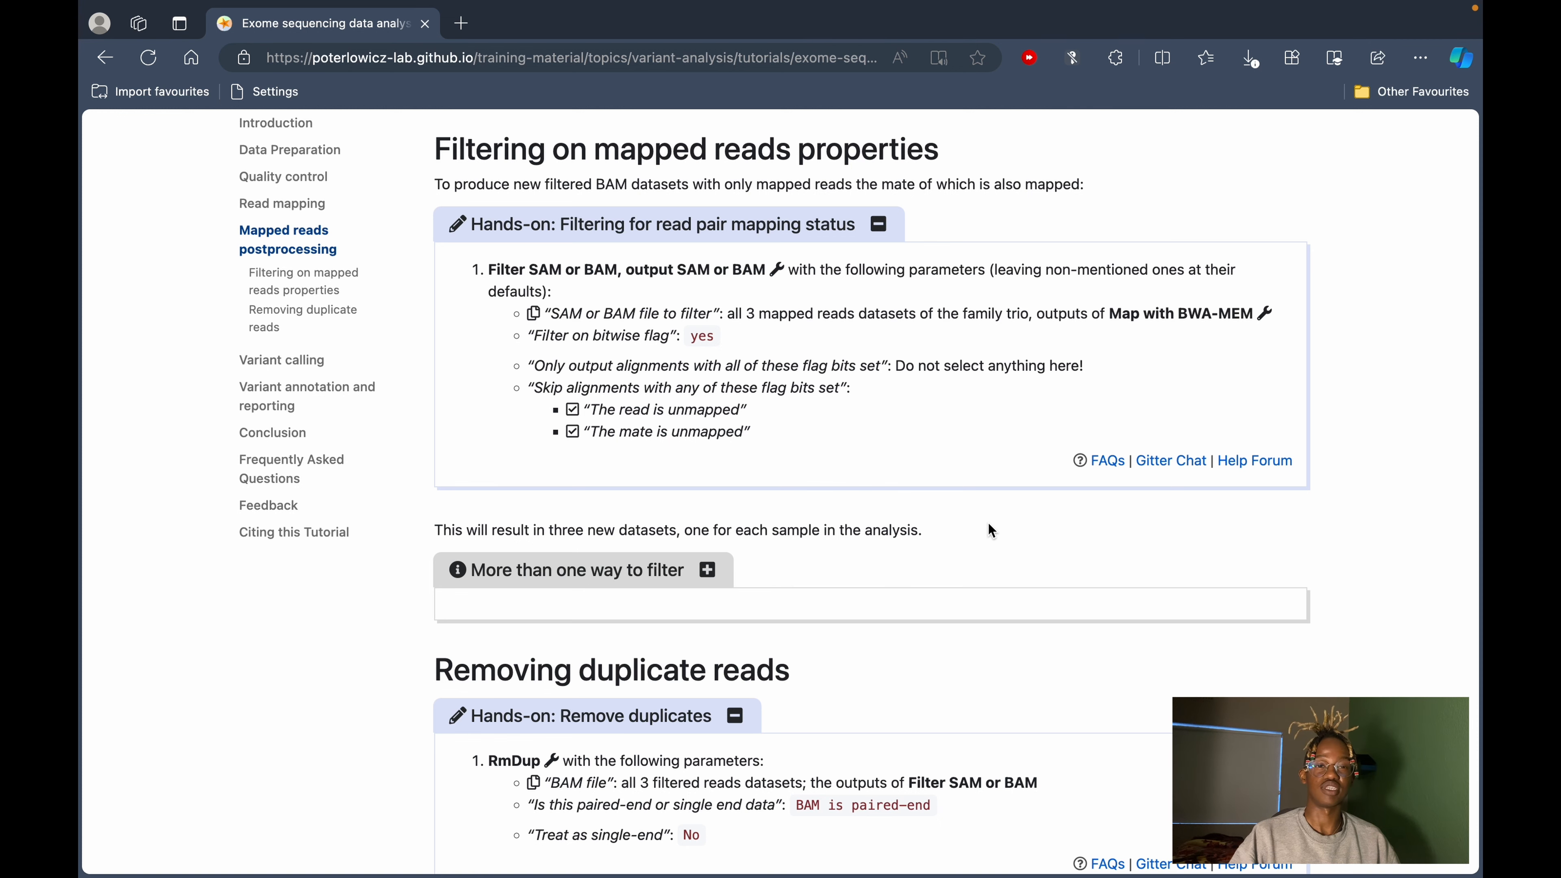
Open Samtools view from Galaxy's embedded tutorial and check the three selected BWA-MEM outputs against its data set instruction.
key("ctrl+Left")
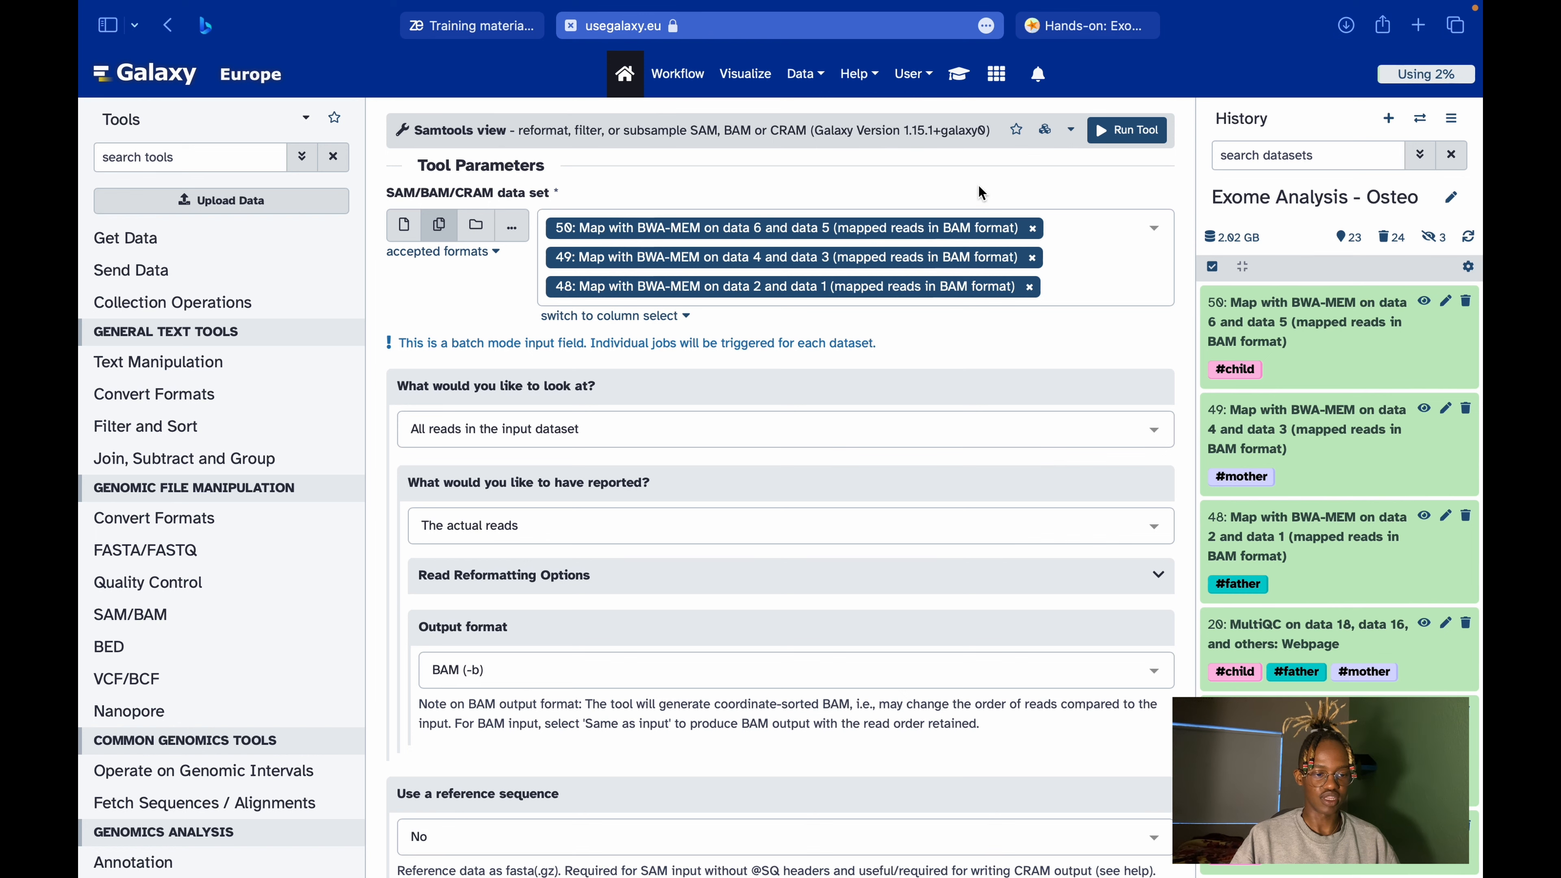
left_click(959, 77)
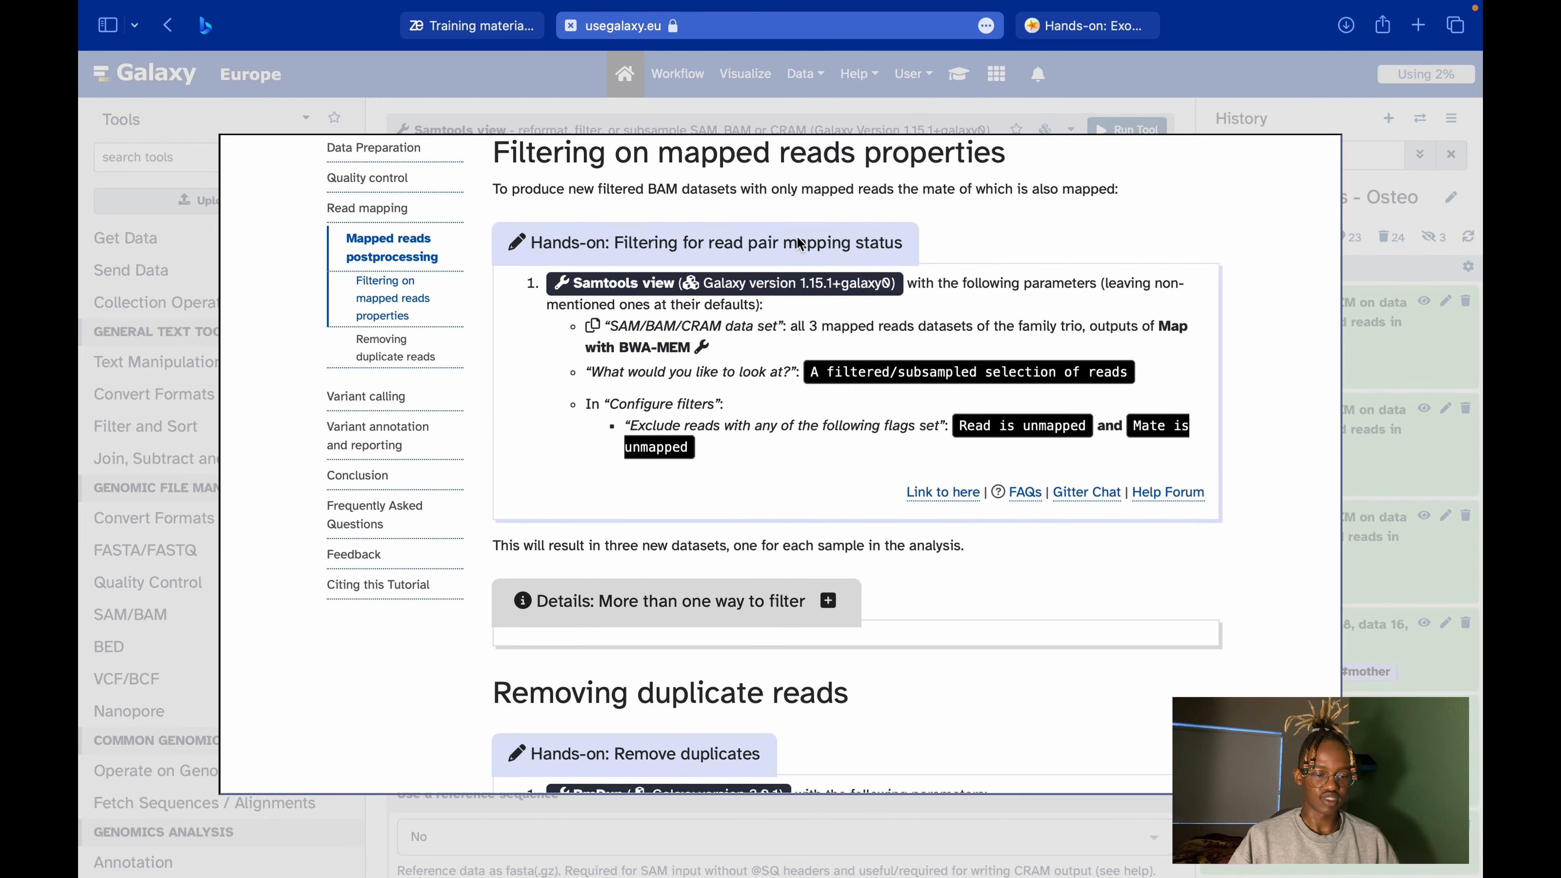
scroll(751, 284, "down", 2)
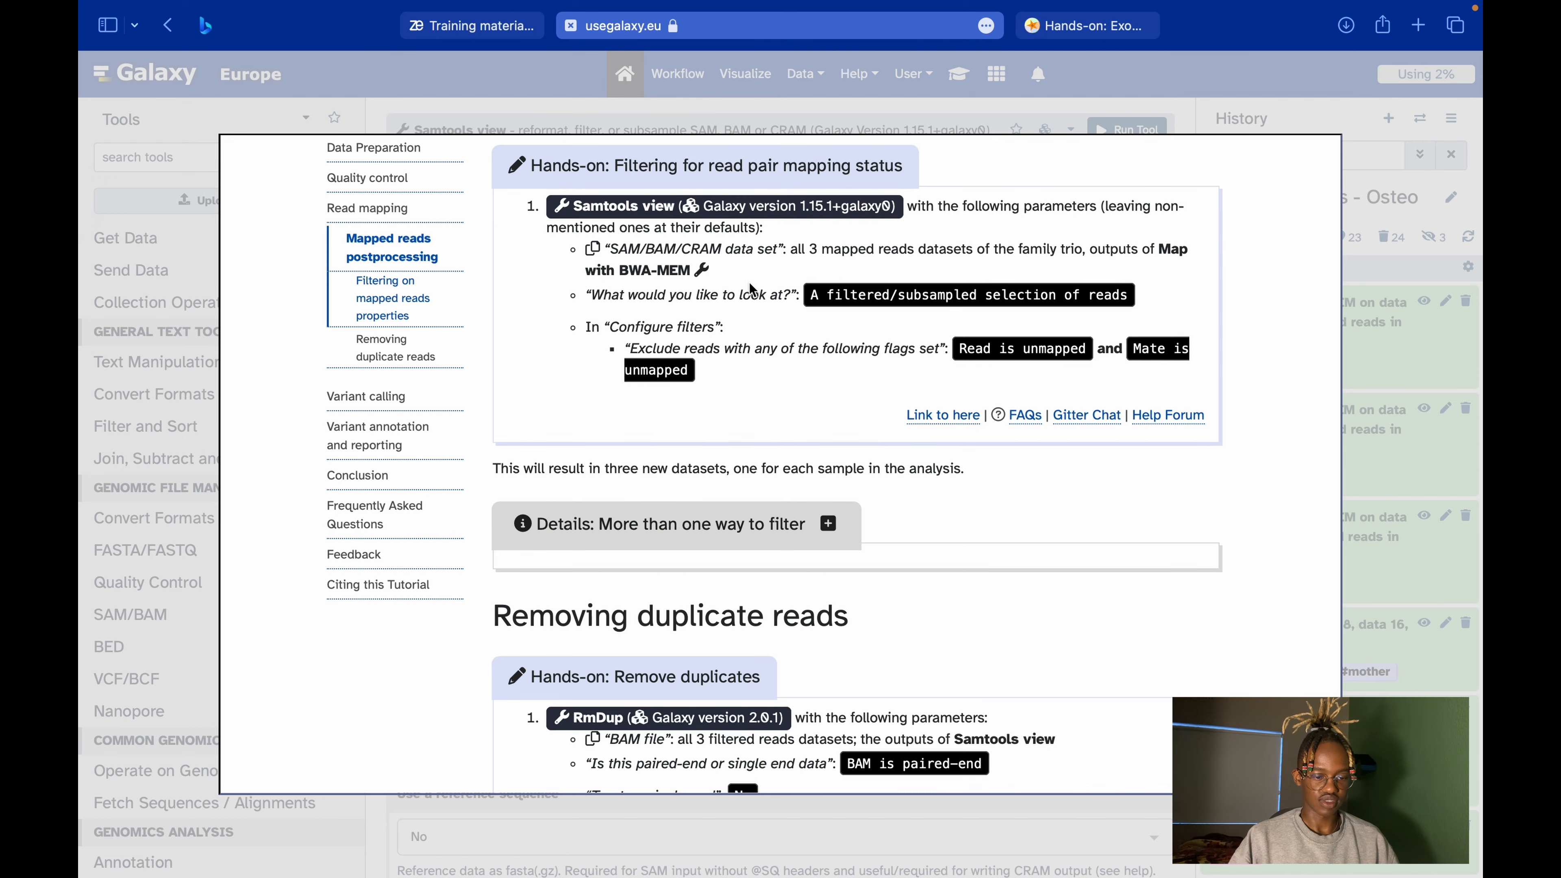
left_click(756, 215)
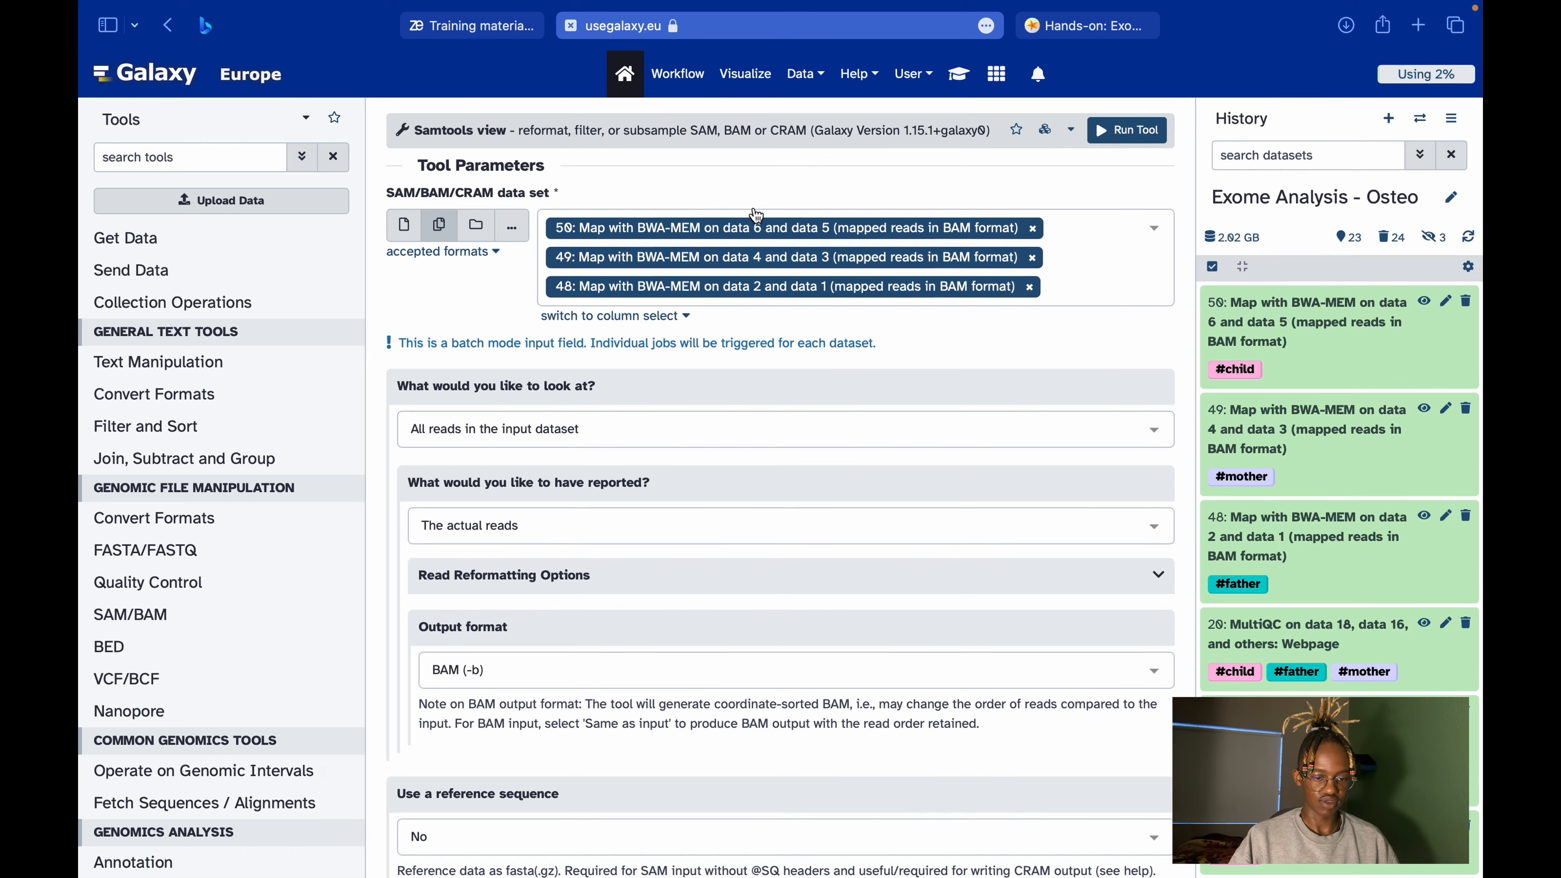
left_click(960, 80)
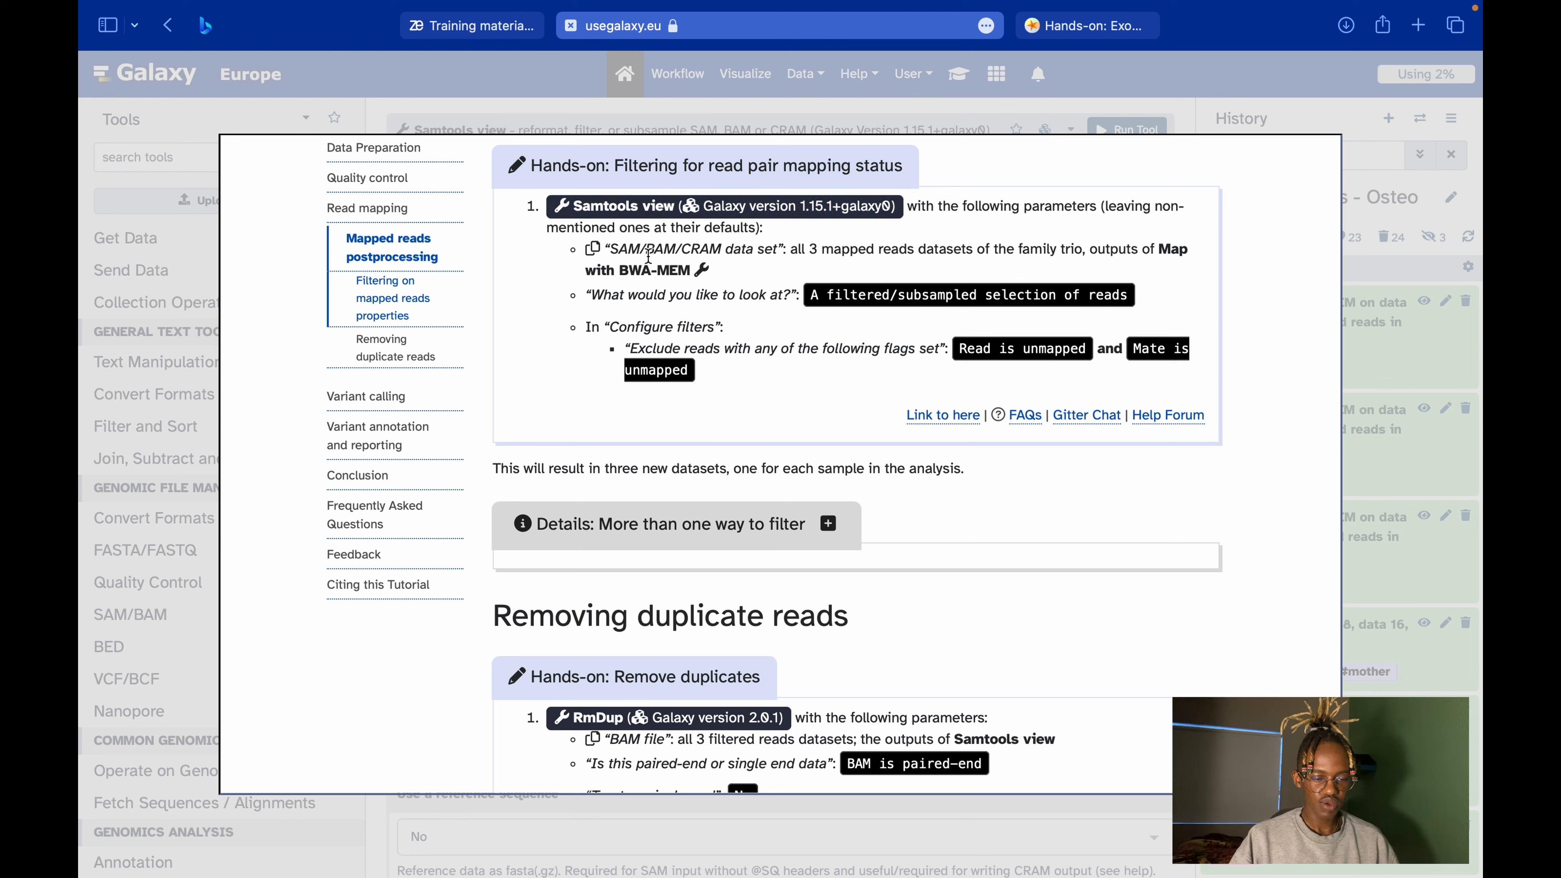
left_click_drag(641, 254, 921, 249)
left_click(1125, 114)
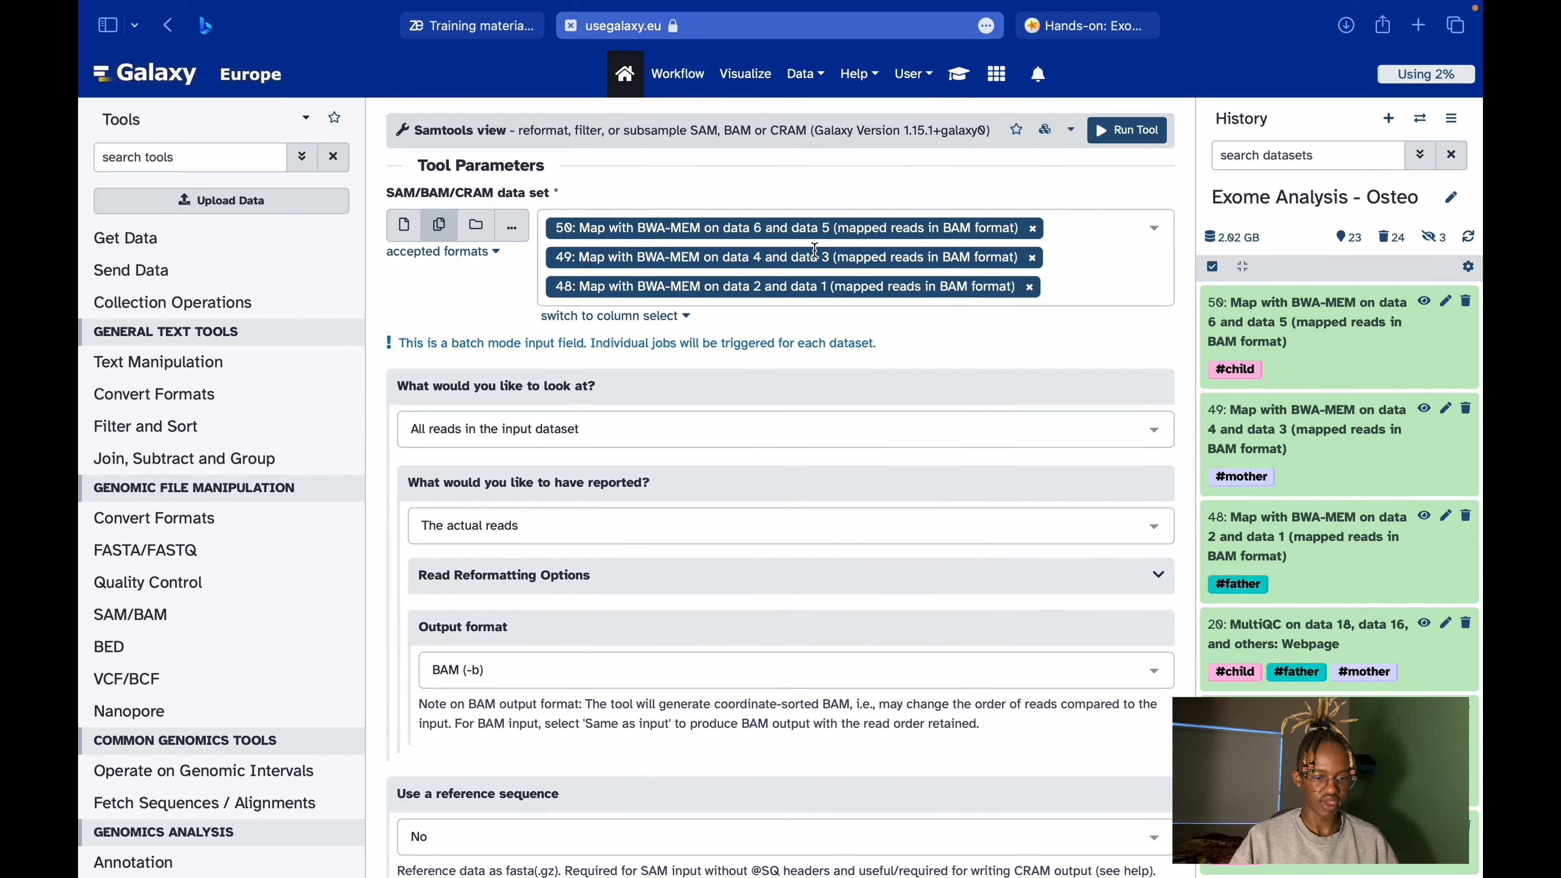
Following the tutorial, set What would you like to look at? to A filtered/subsampled selection of reads.
left_click(959, 75)
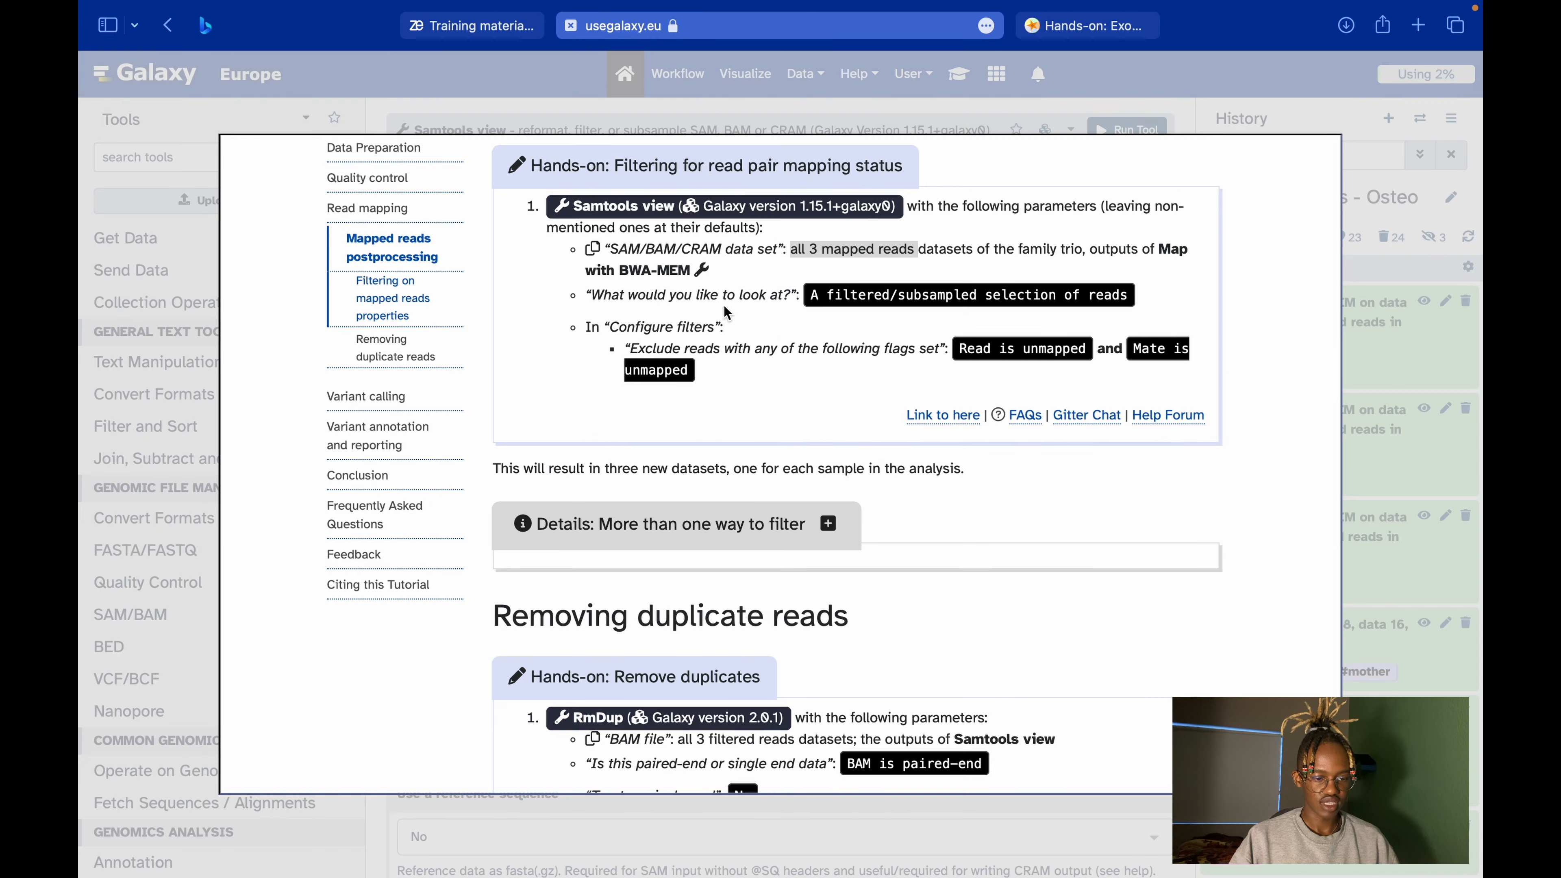
left_click_drag(688, 293, 1129, 294)
left_click(862, 294)
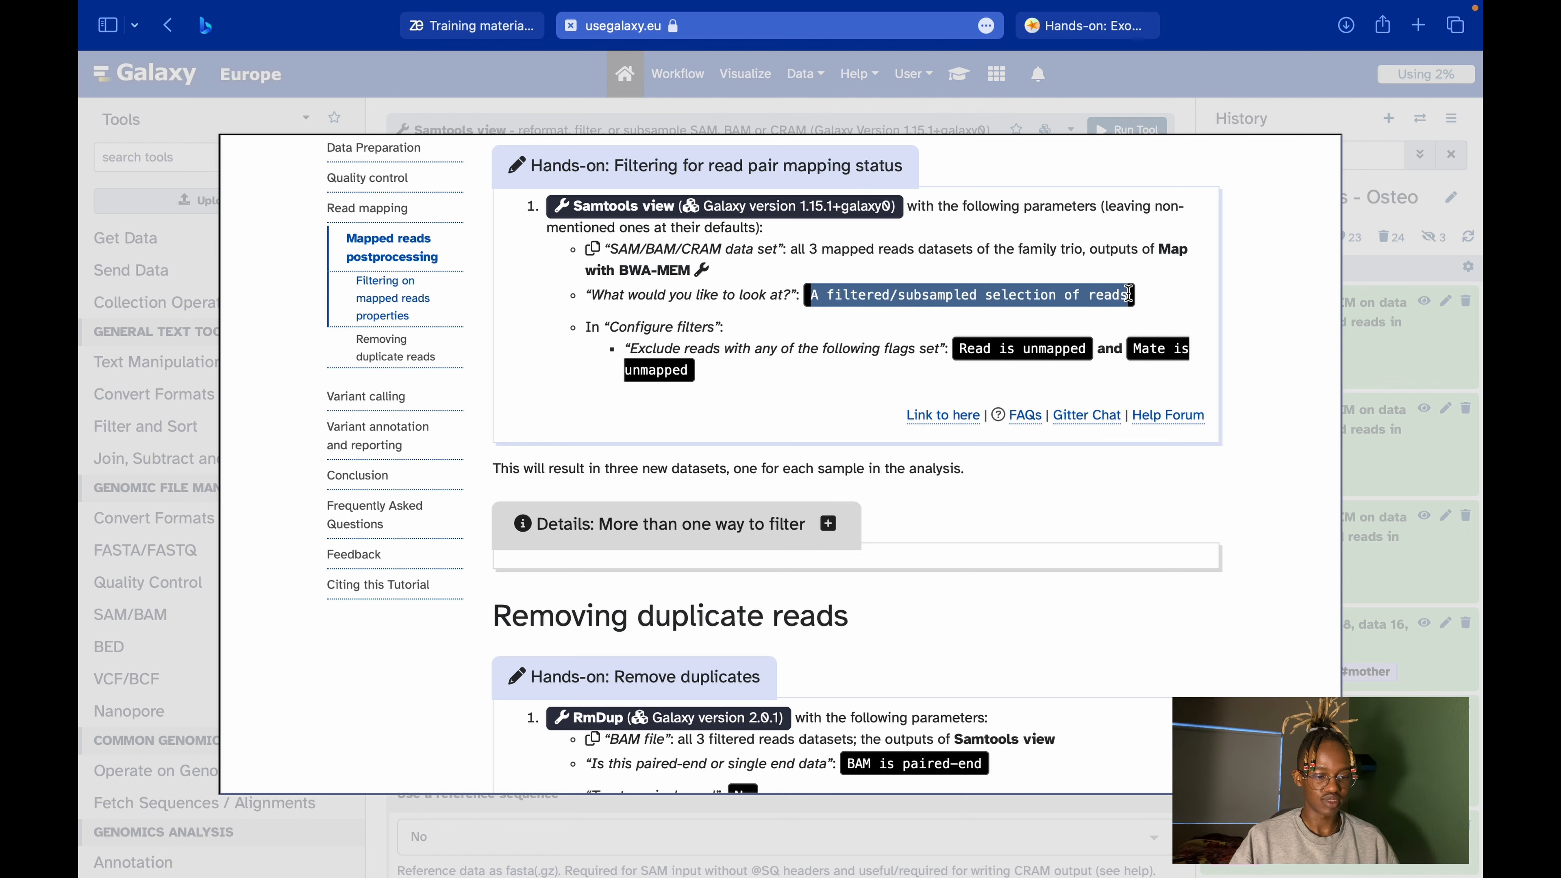
left_click(1415, 295)
left_click(592, 429)
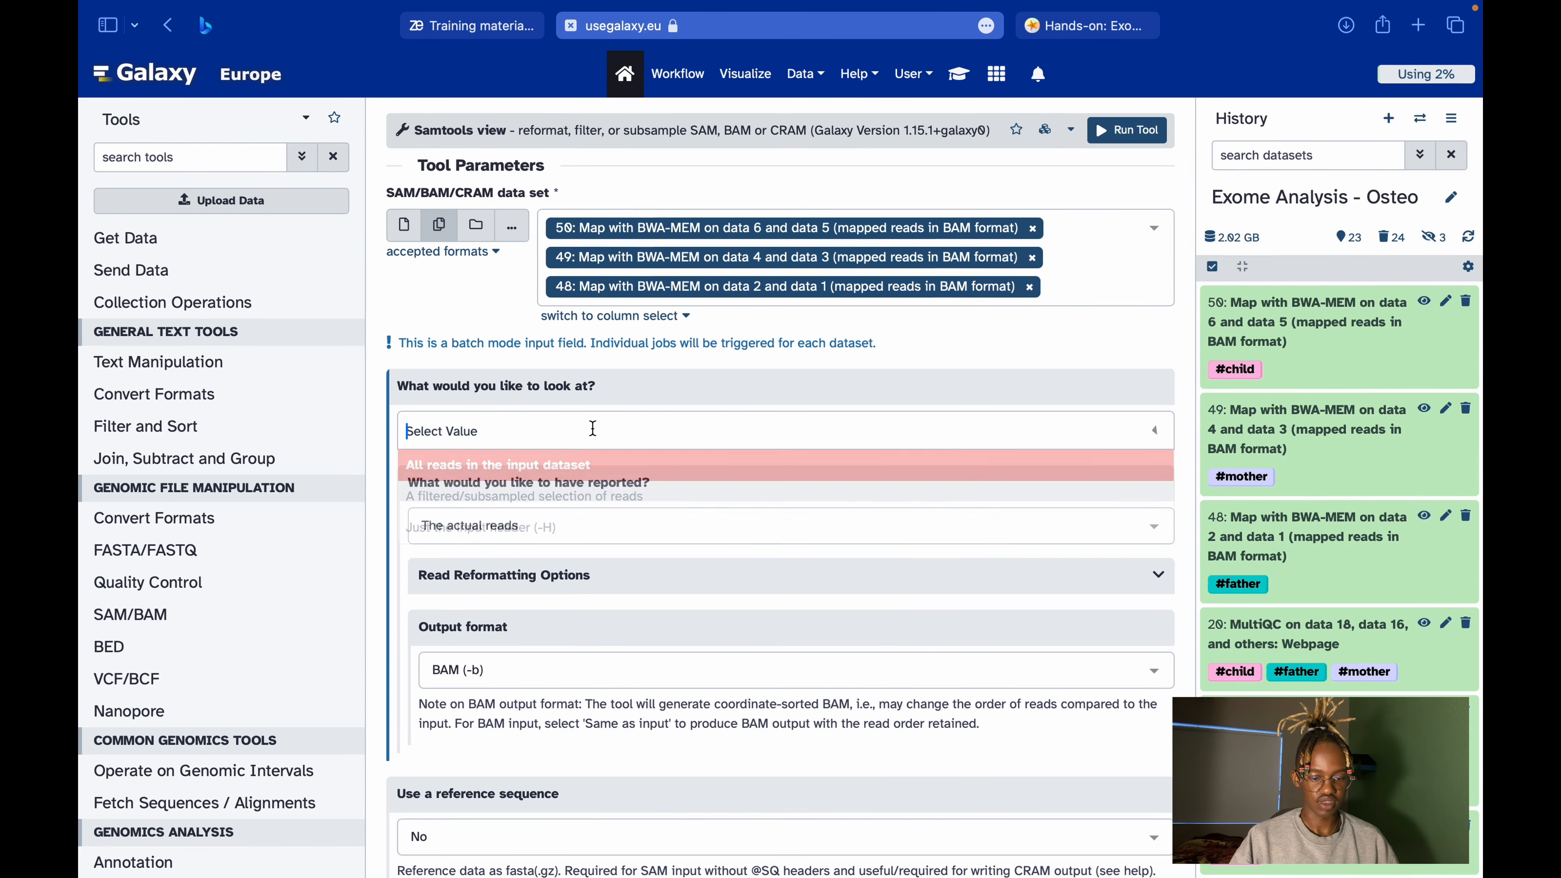
left_click(643, 501)
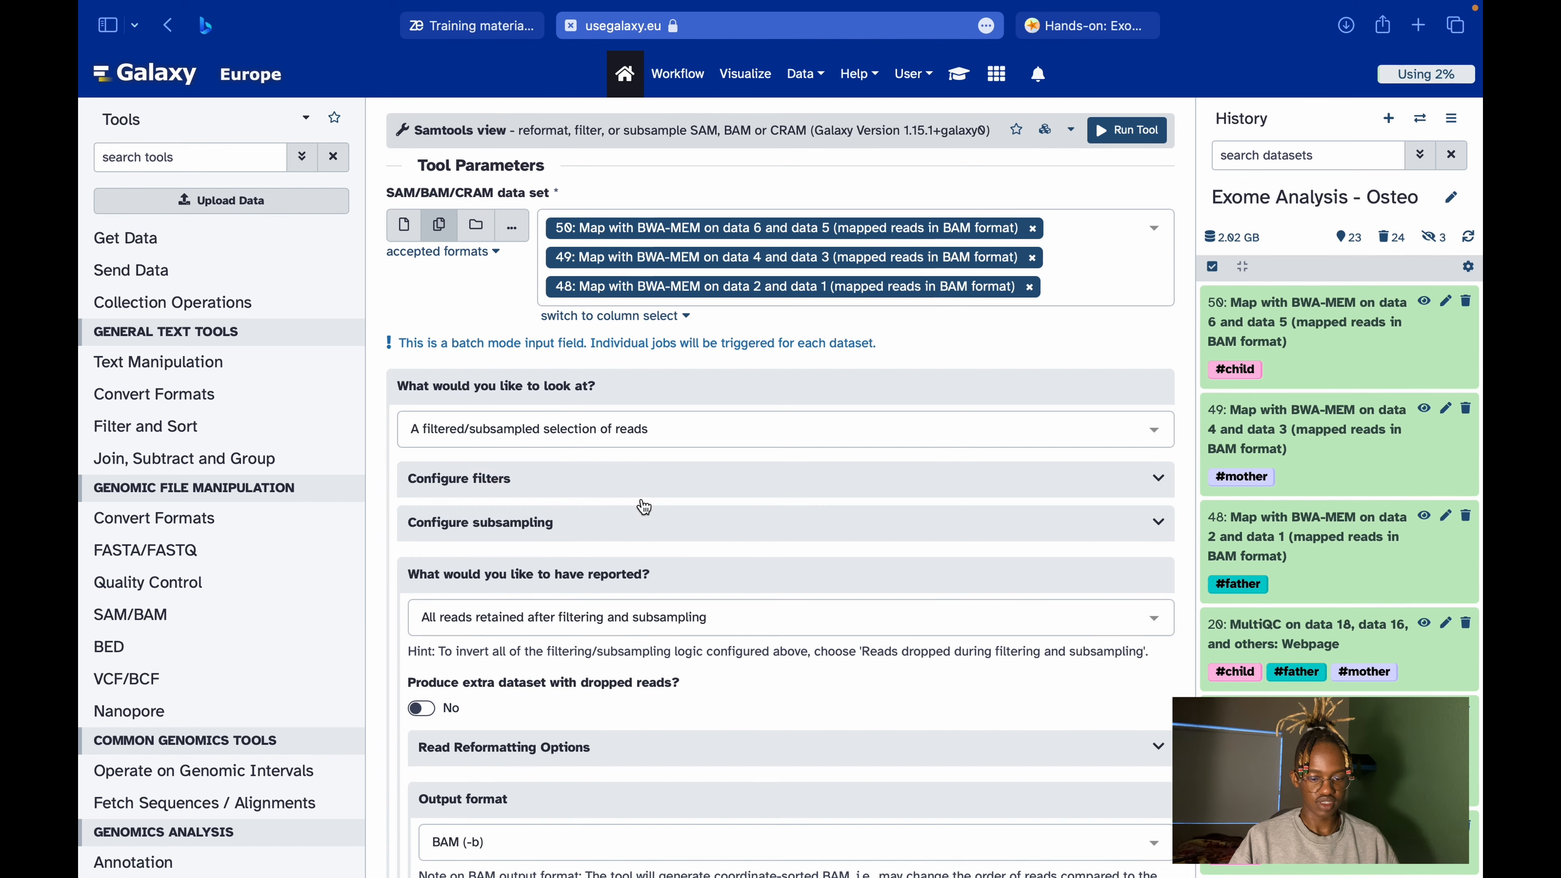
Check the tutorial's filter instruction for Samtools view and expand the Configure filters section.
left_click(958, 77)
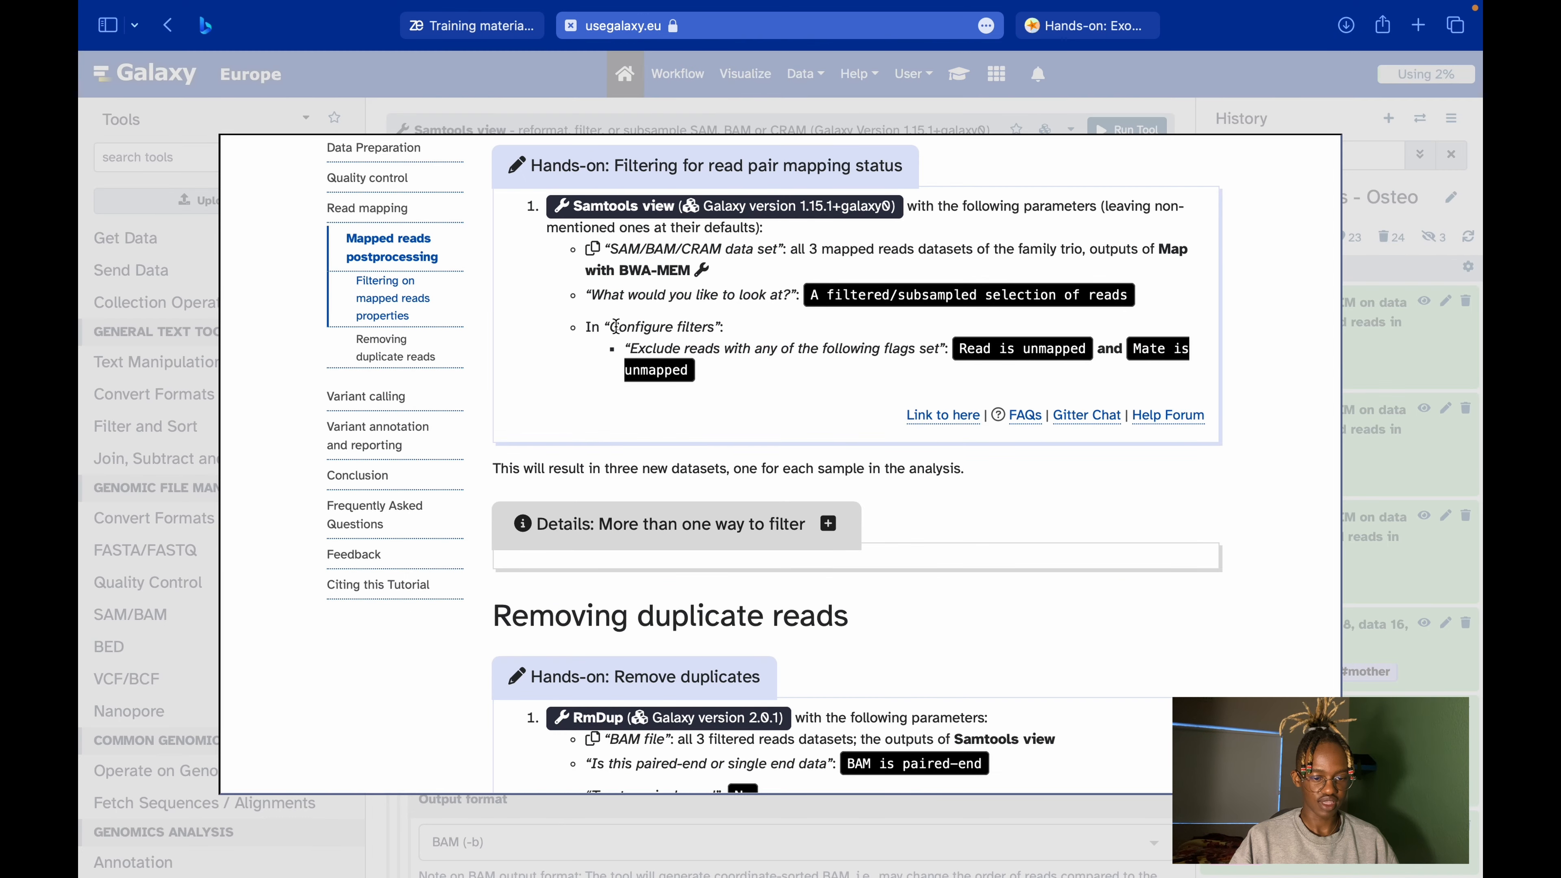
left_click_drag(616, 326, 747, 323)
left_click(799, 324)
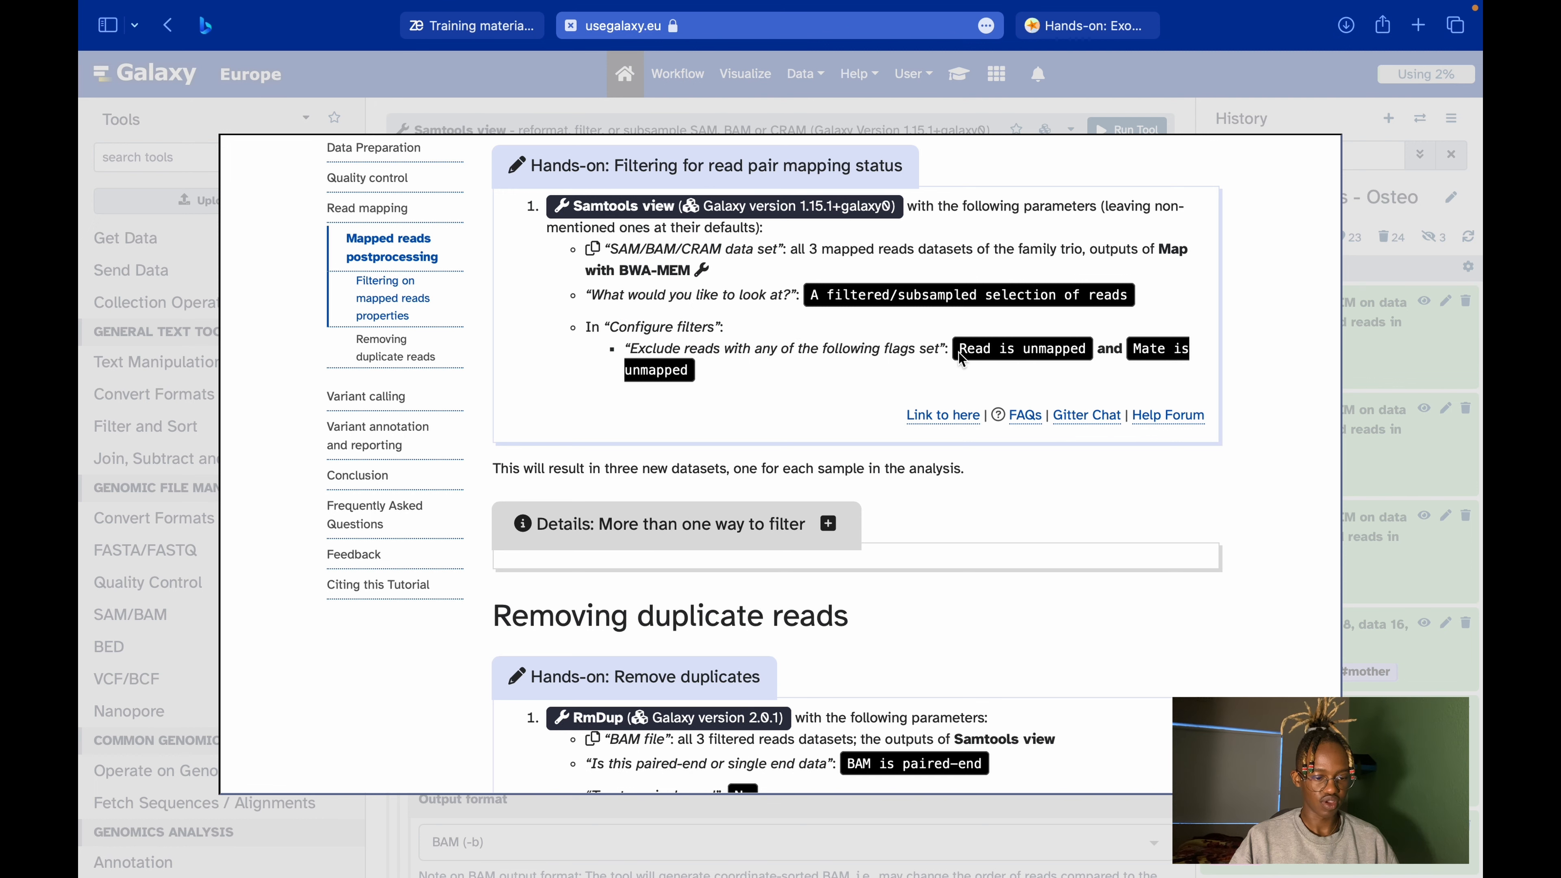
left_click_drag(960, 358, 1154, 349)
left_click(1247, 326)
left_click(1435, 336)
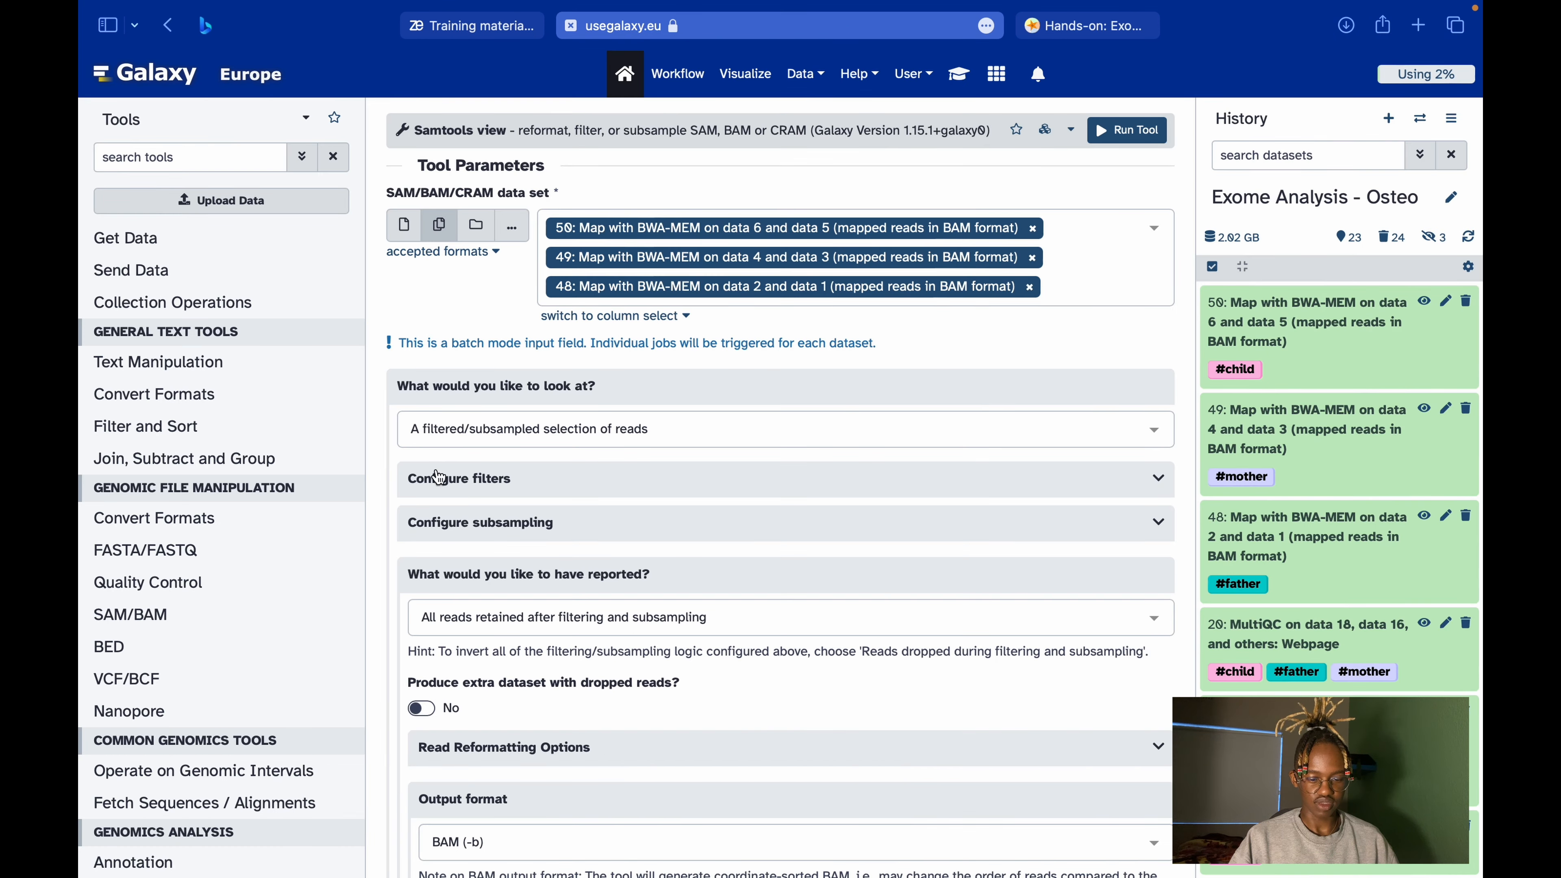
left_click(596, 480)
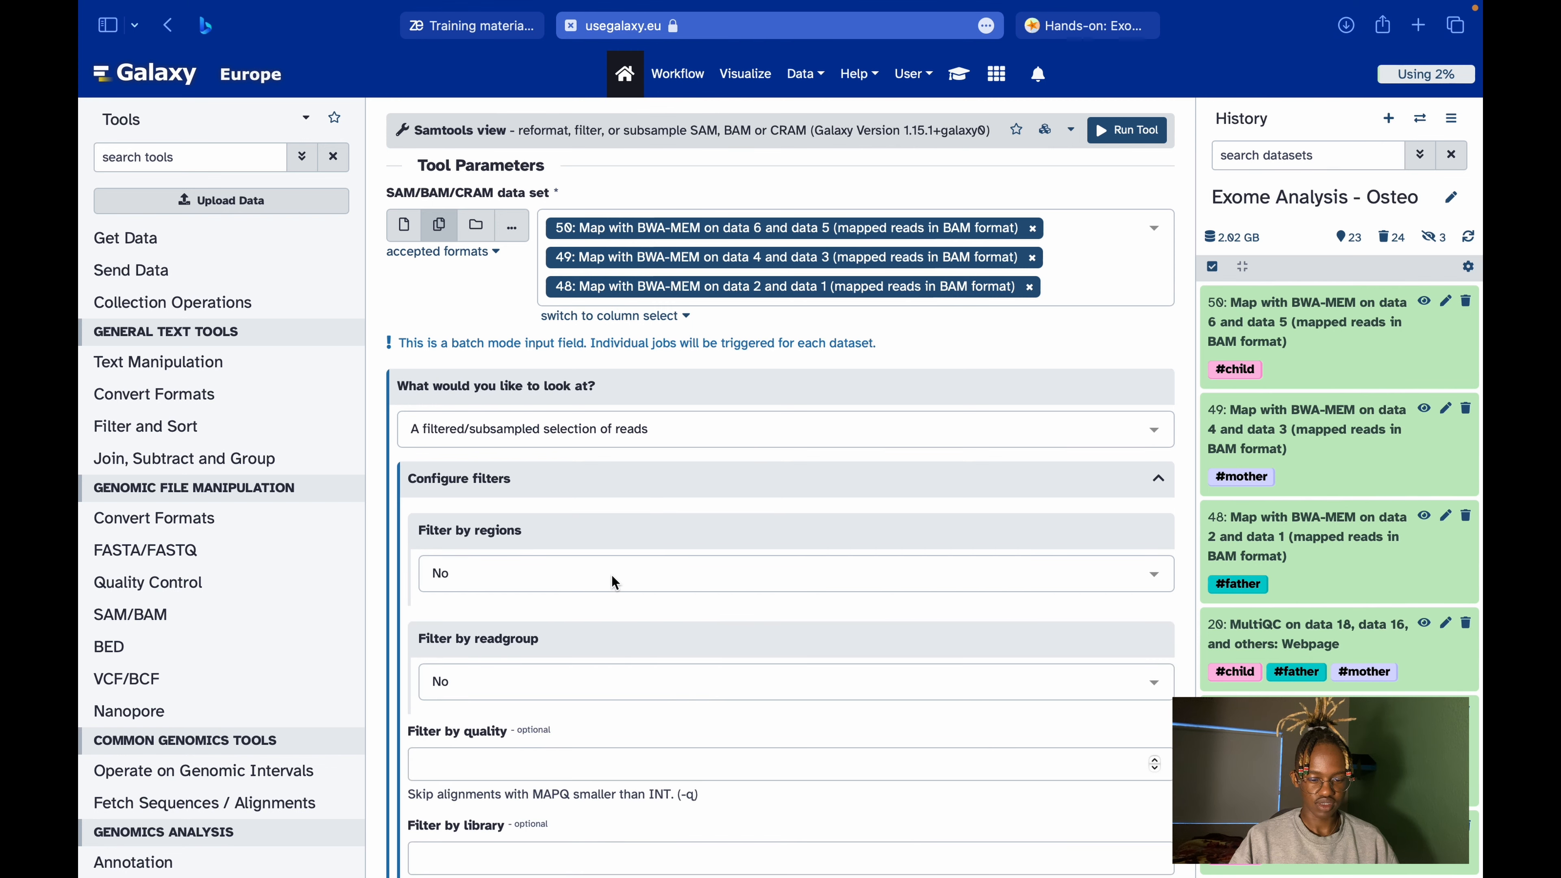
left_click(575, 589)
left_click(588, 620)
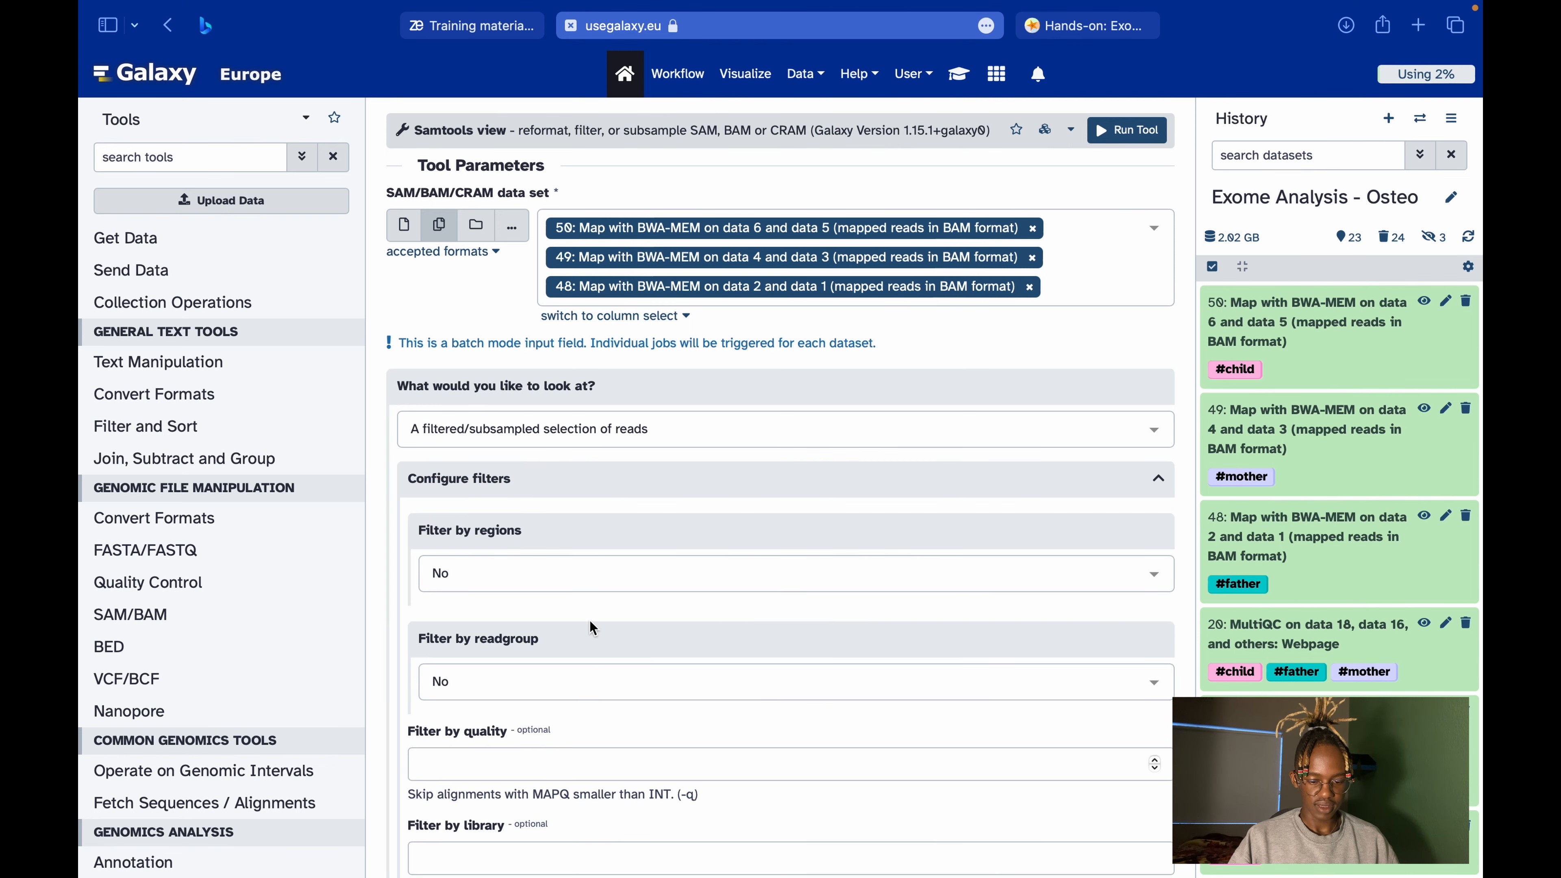
Compare the tutorial's flag exclusion instruction with the any and all flag filters offered in Samtools view.
left_click(958, 75)
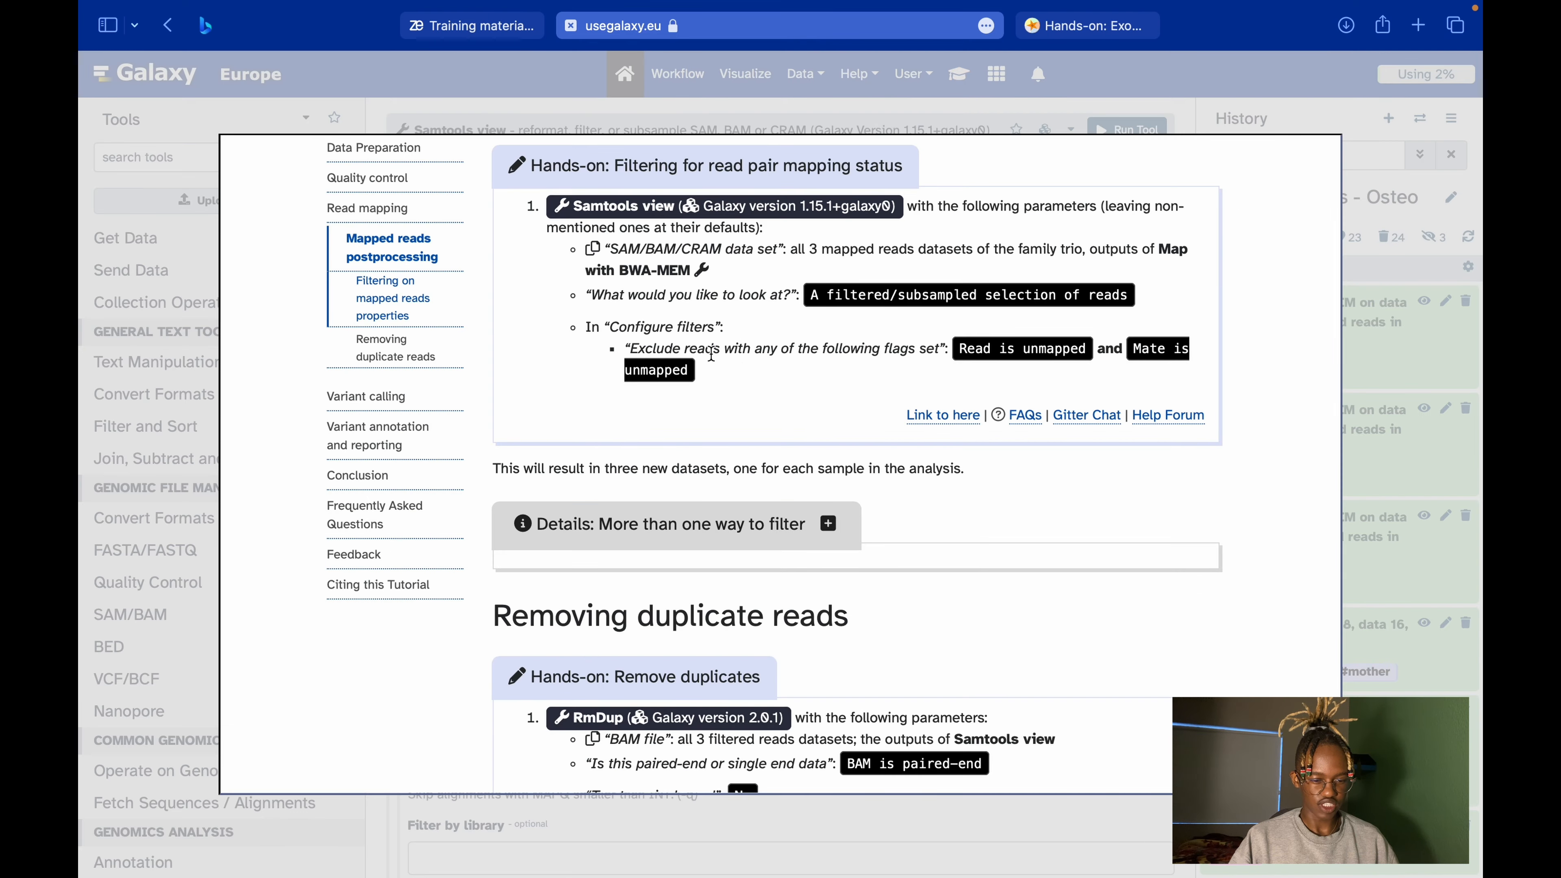
left_click_drag(711, 355, 866, 354)
left_click(1377, 372)
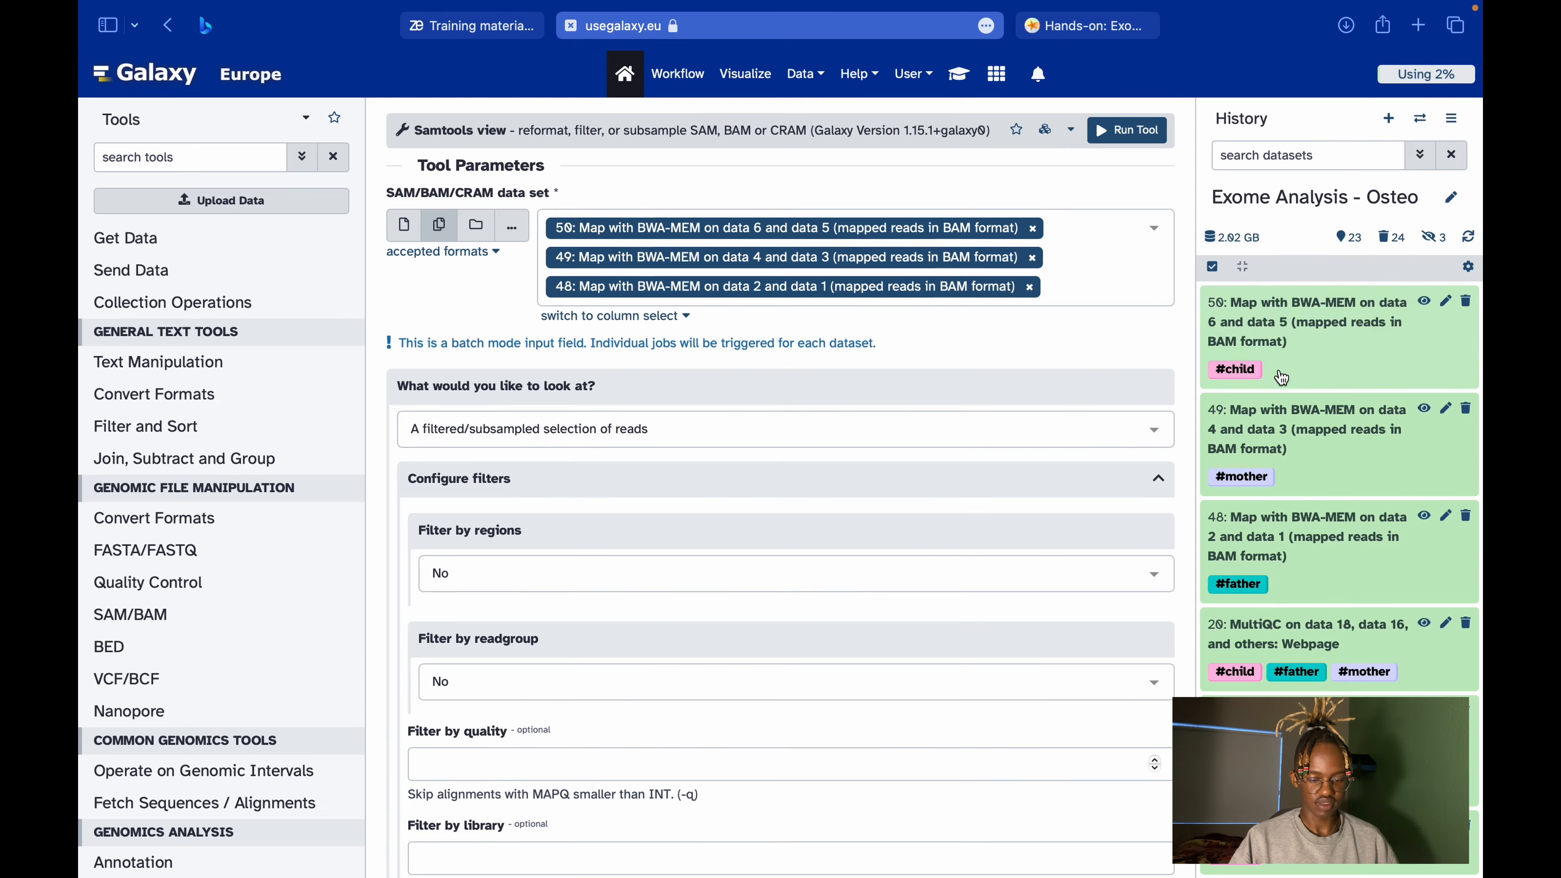
scroll(590, 480, "down", 10)
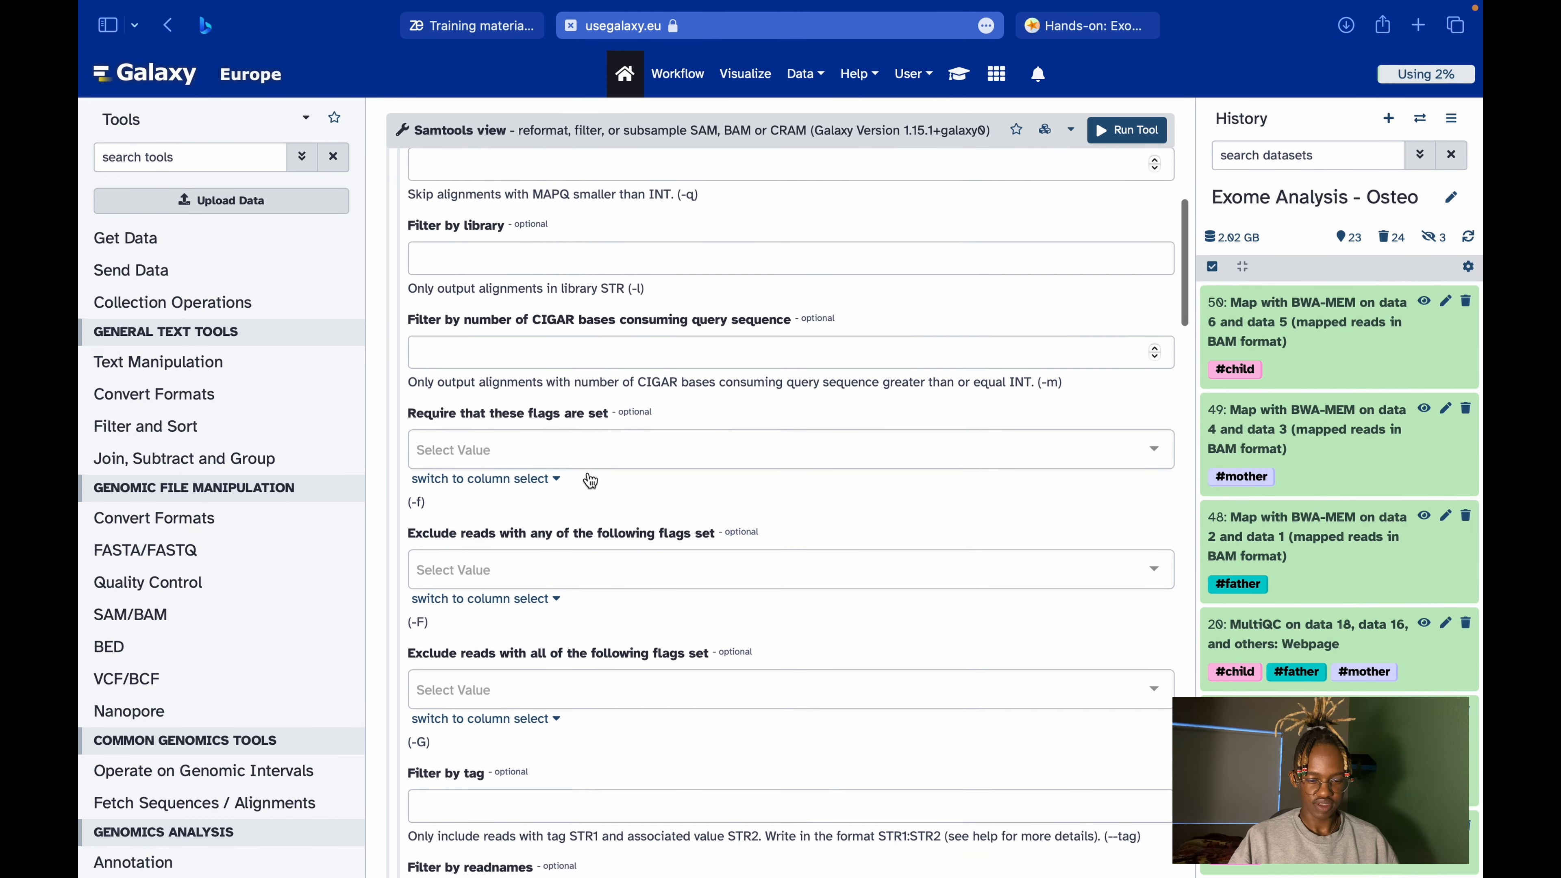
scroll(602, 522, "down", 1)
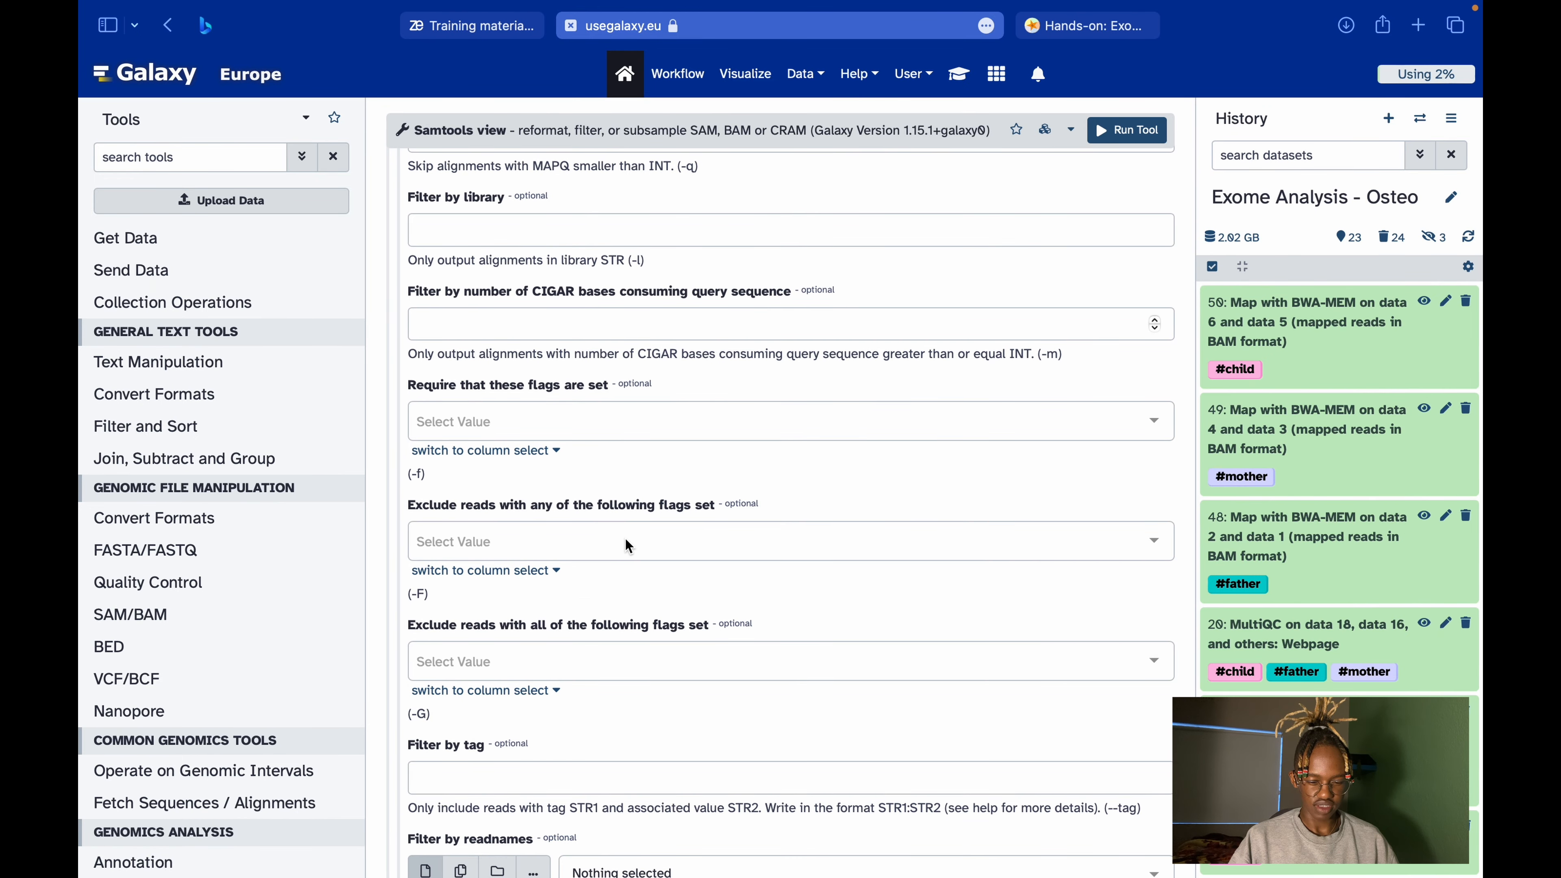
scroll(627, 541, "down", 2)
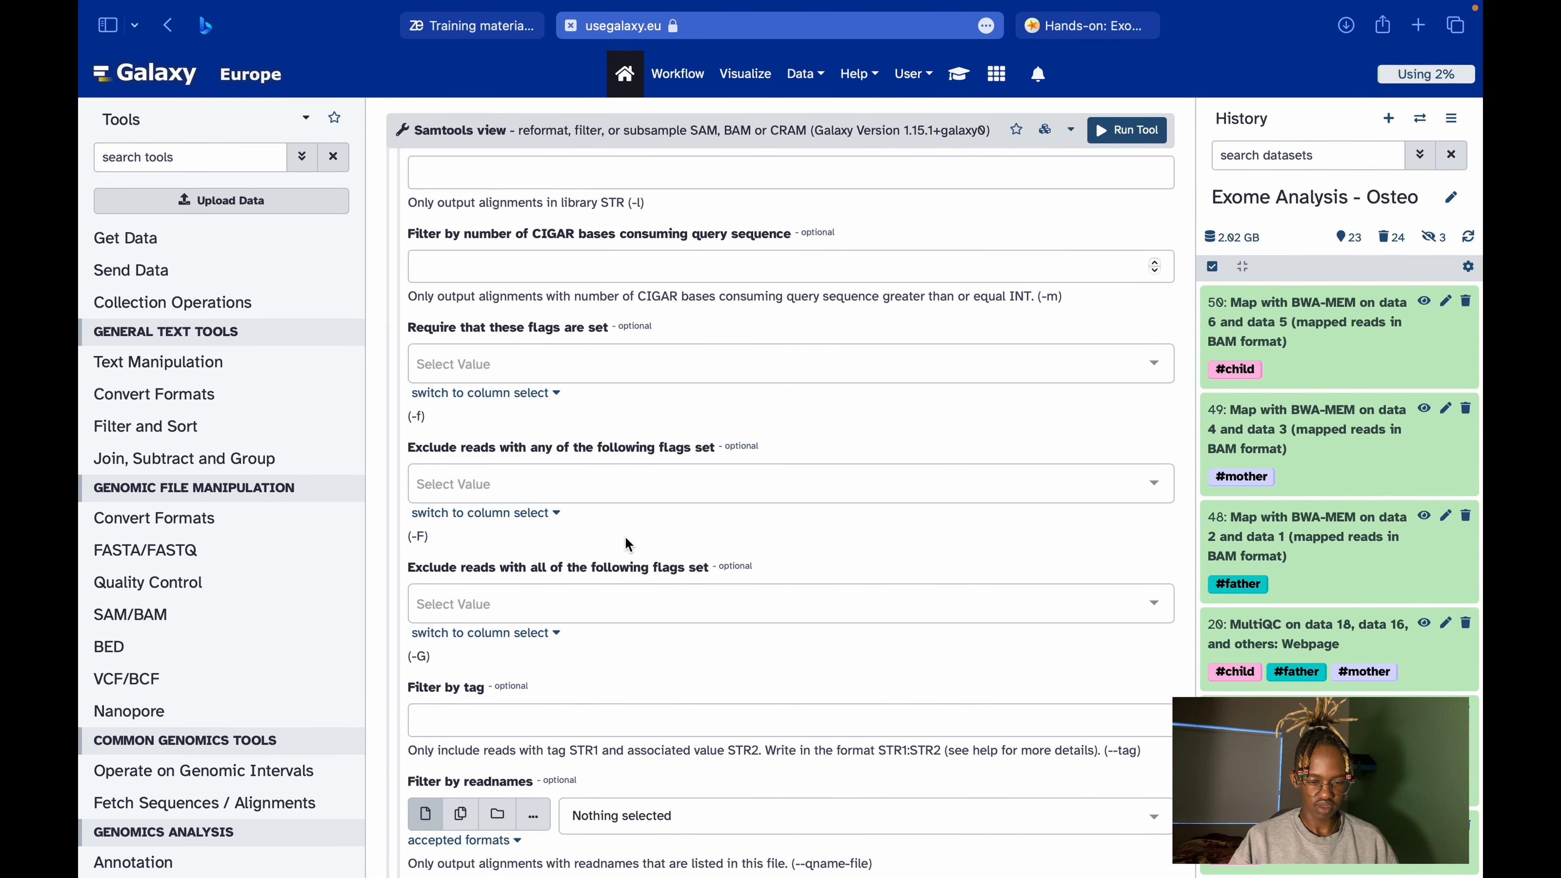
left_click(958, 74)
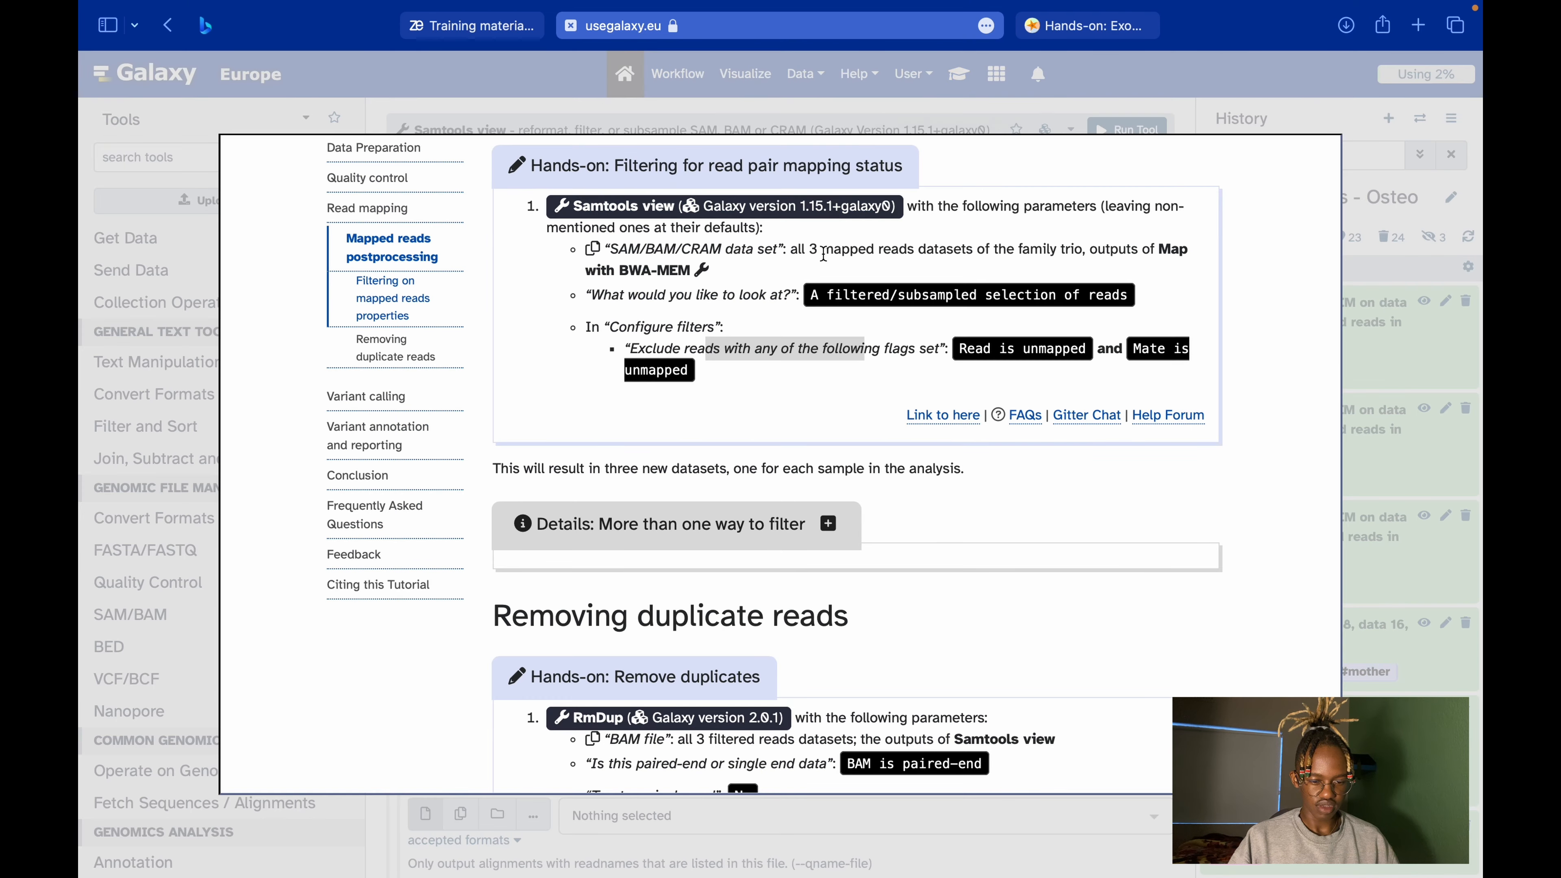
left_click(762, 386)
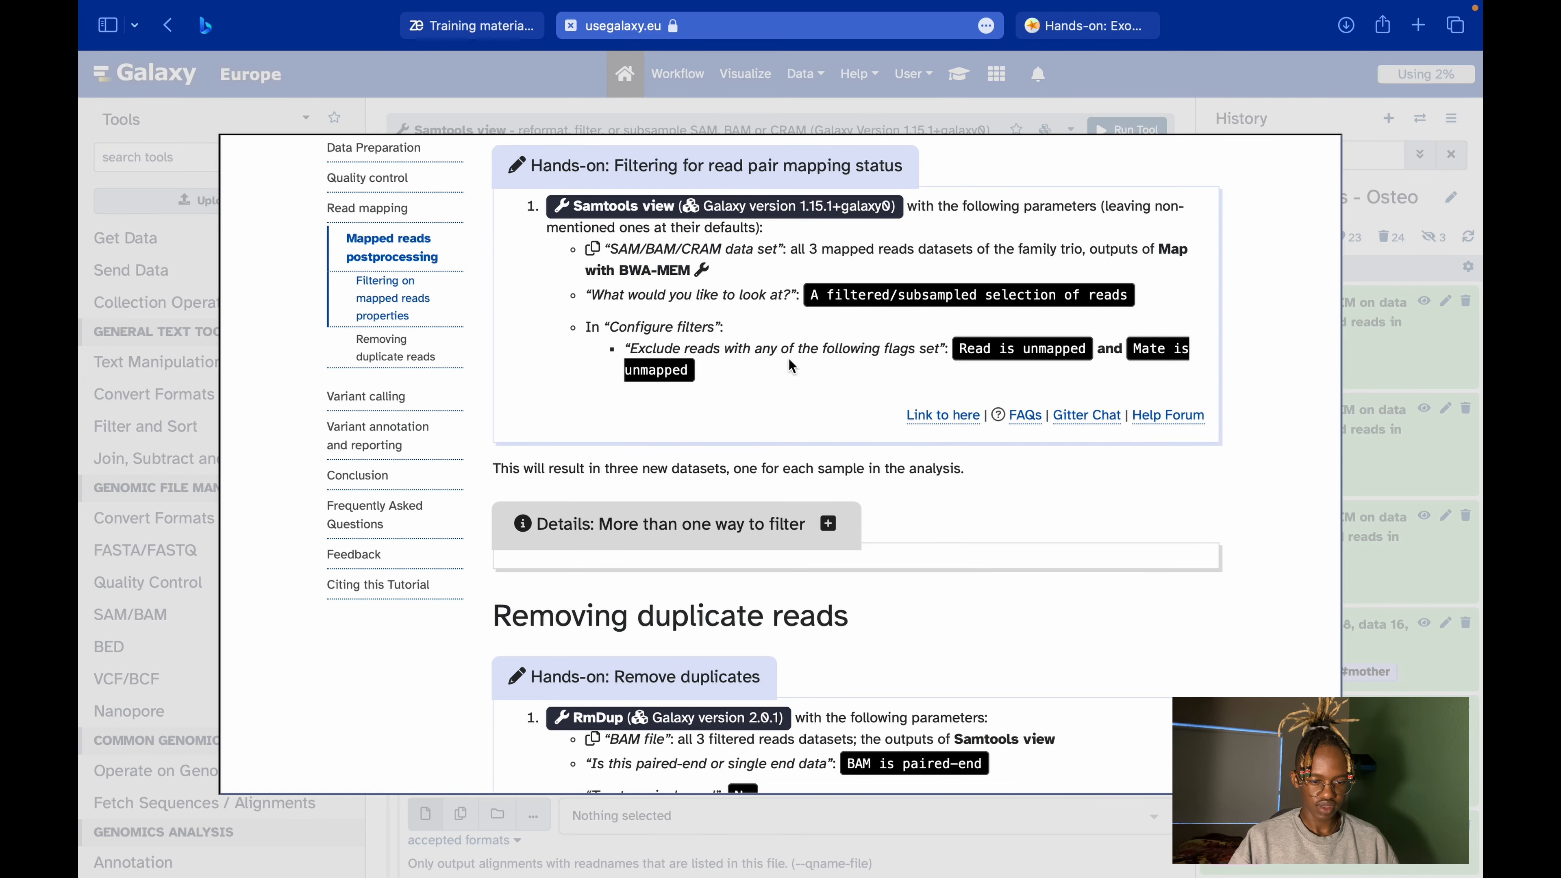
left_click_drag(727, 354, 792, 355)
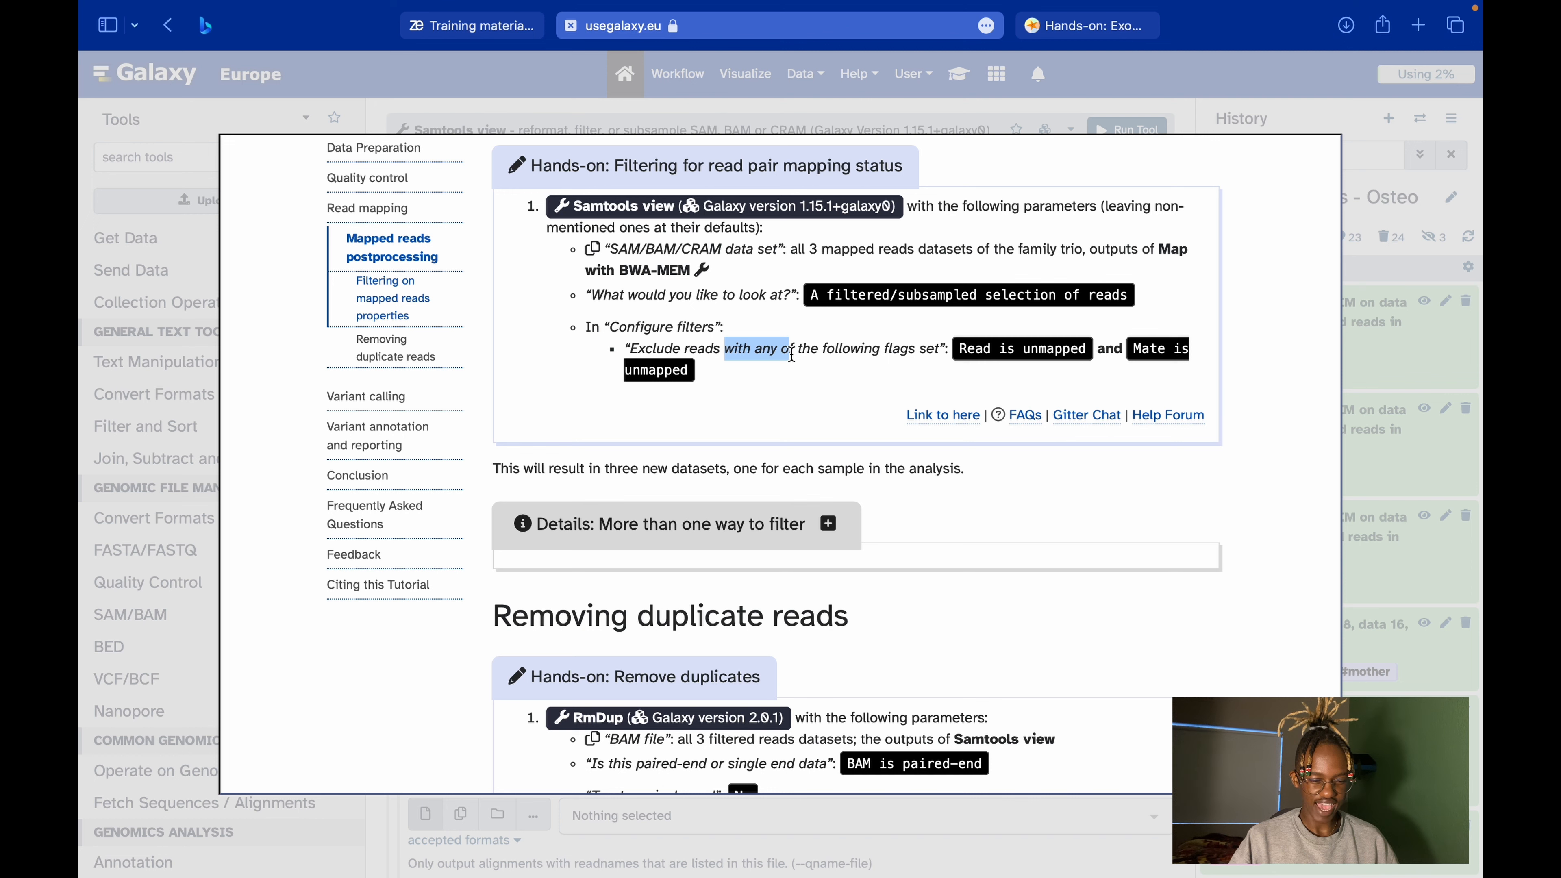
triple_click(768, 356)
double_click(769, 355)
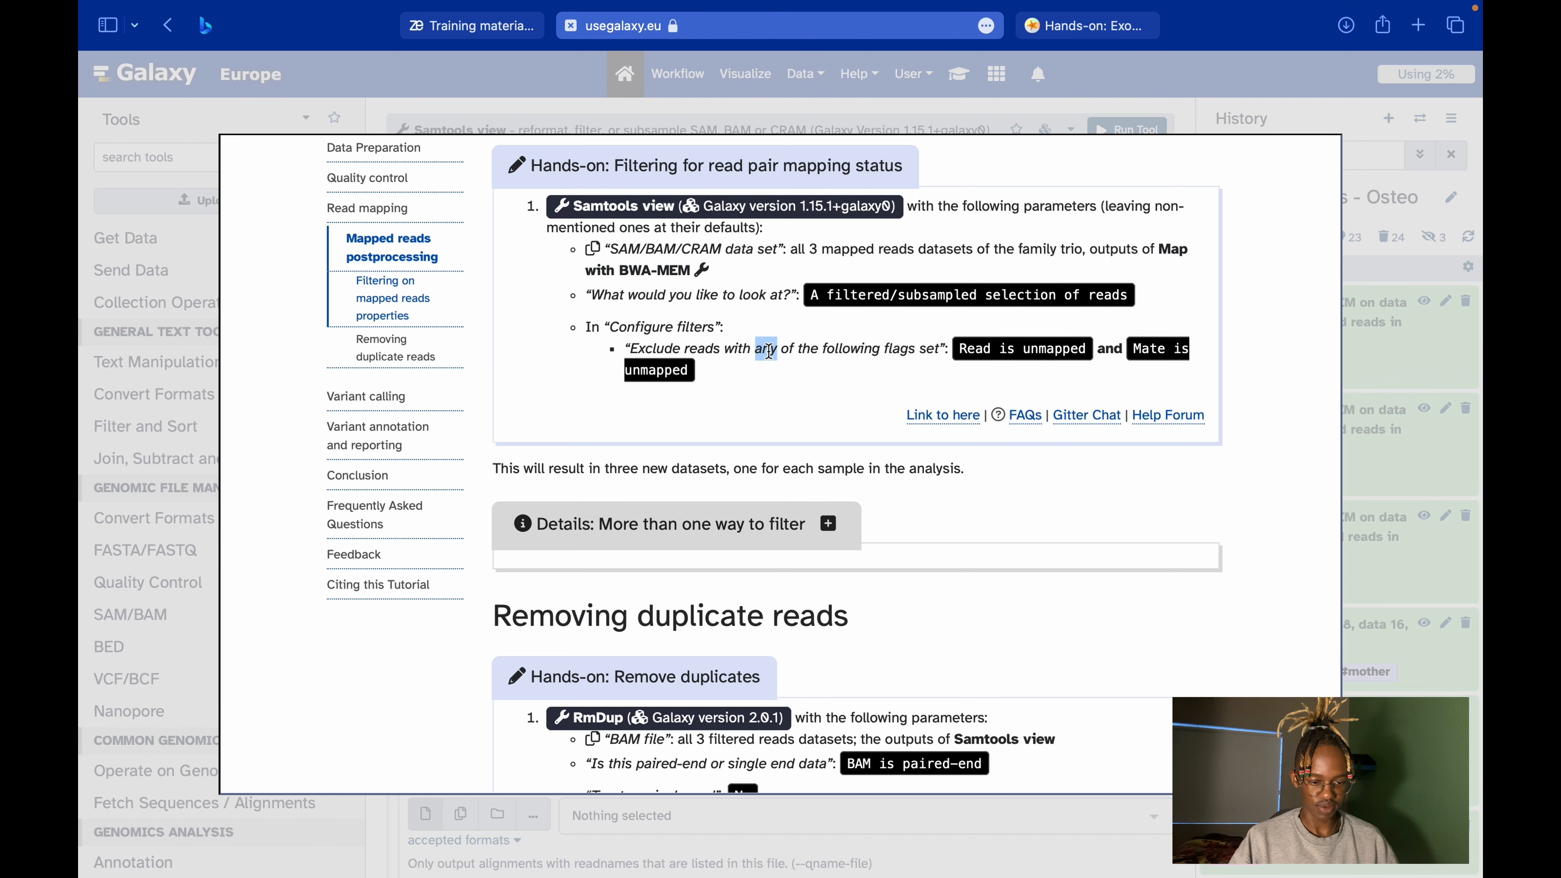
left_click(1130, 102)
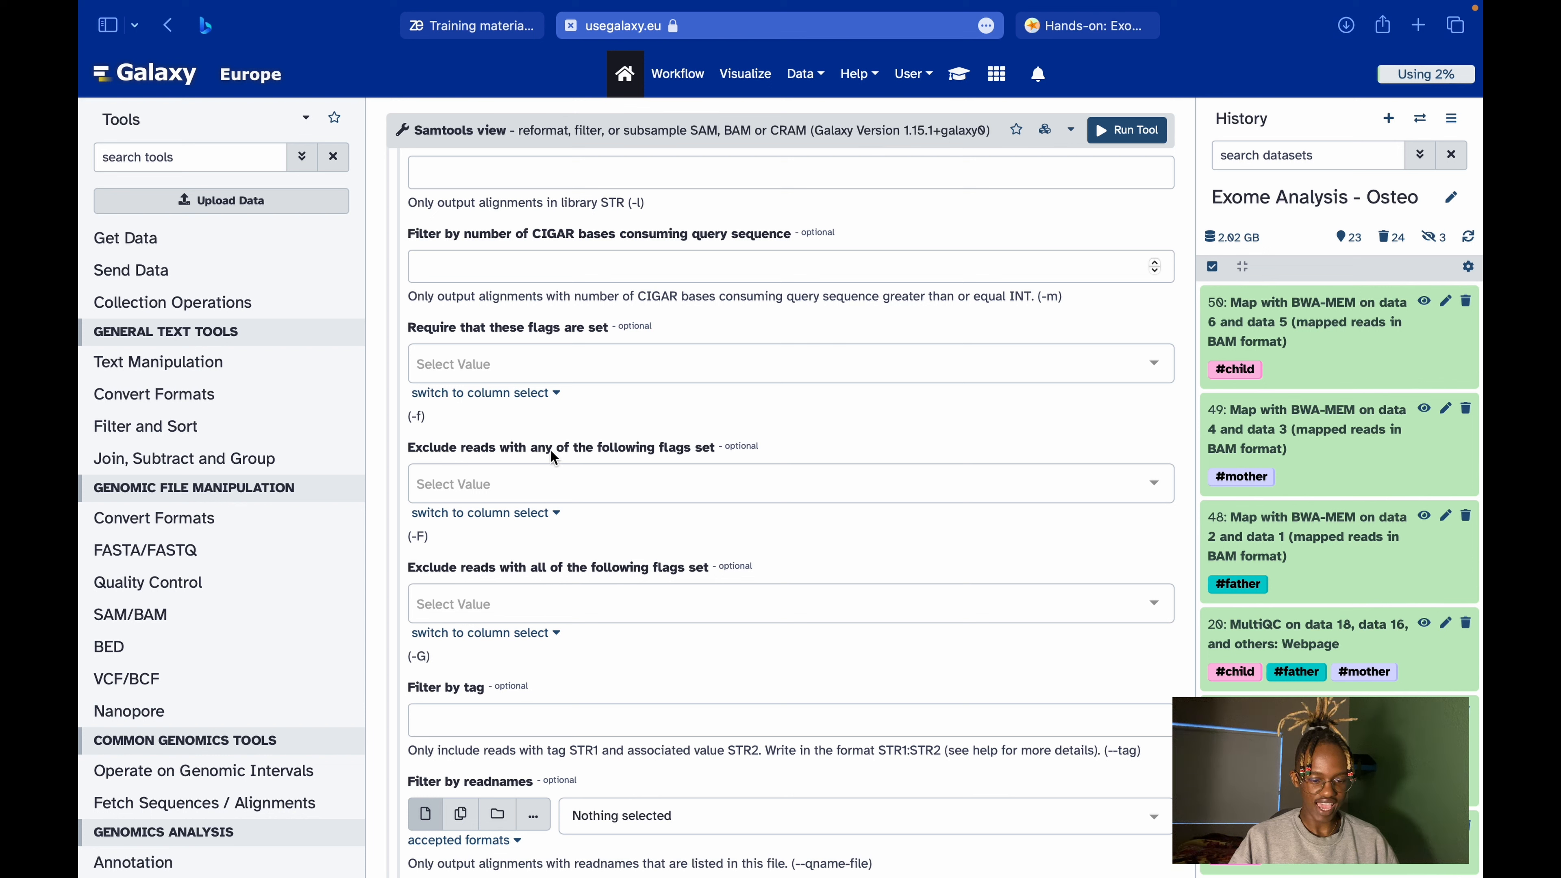
Set Exclude reads with any of the following flags set to Read is unmapped and Mate is unmapped.
left_click(611, 491)
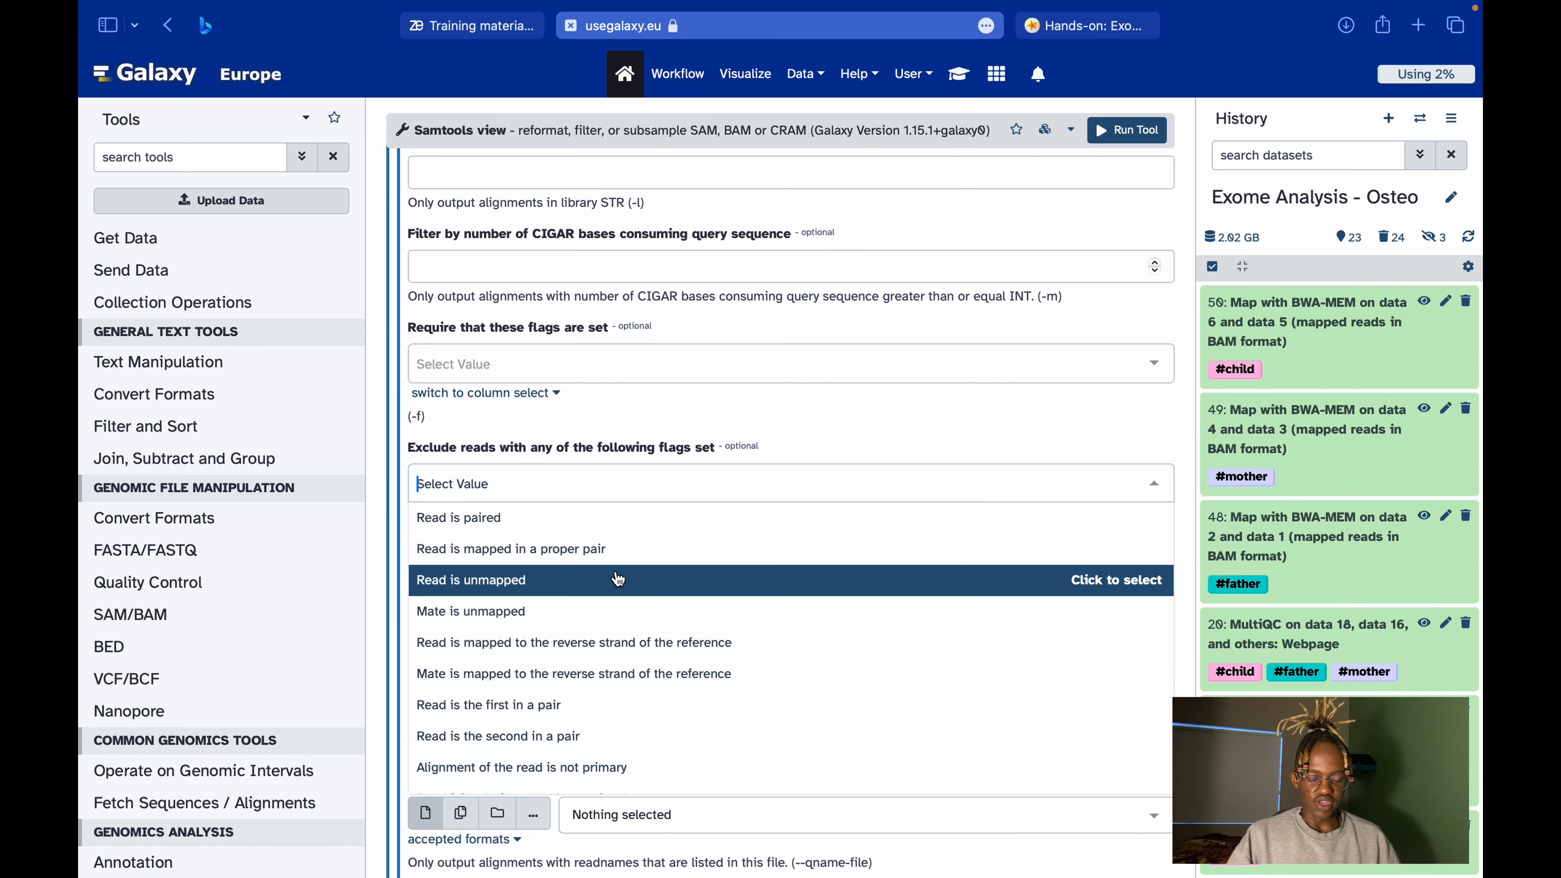
left_click(619, 578)
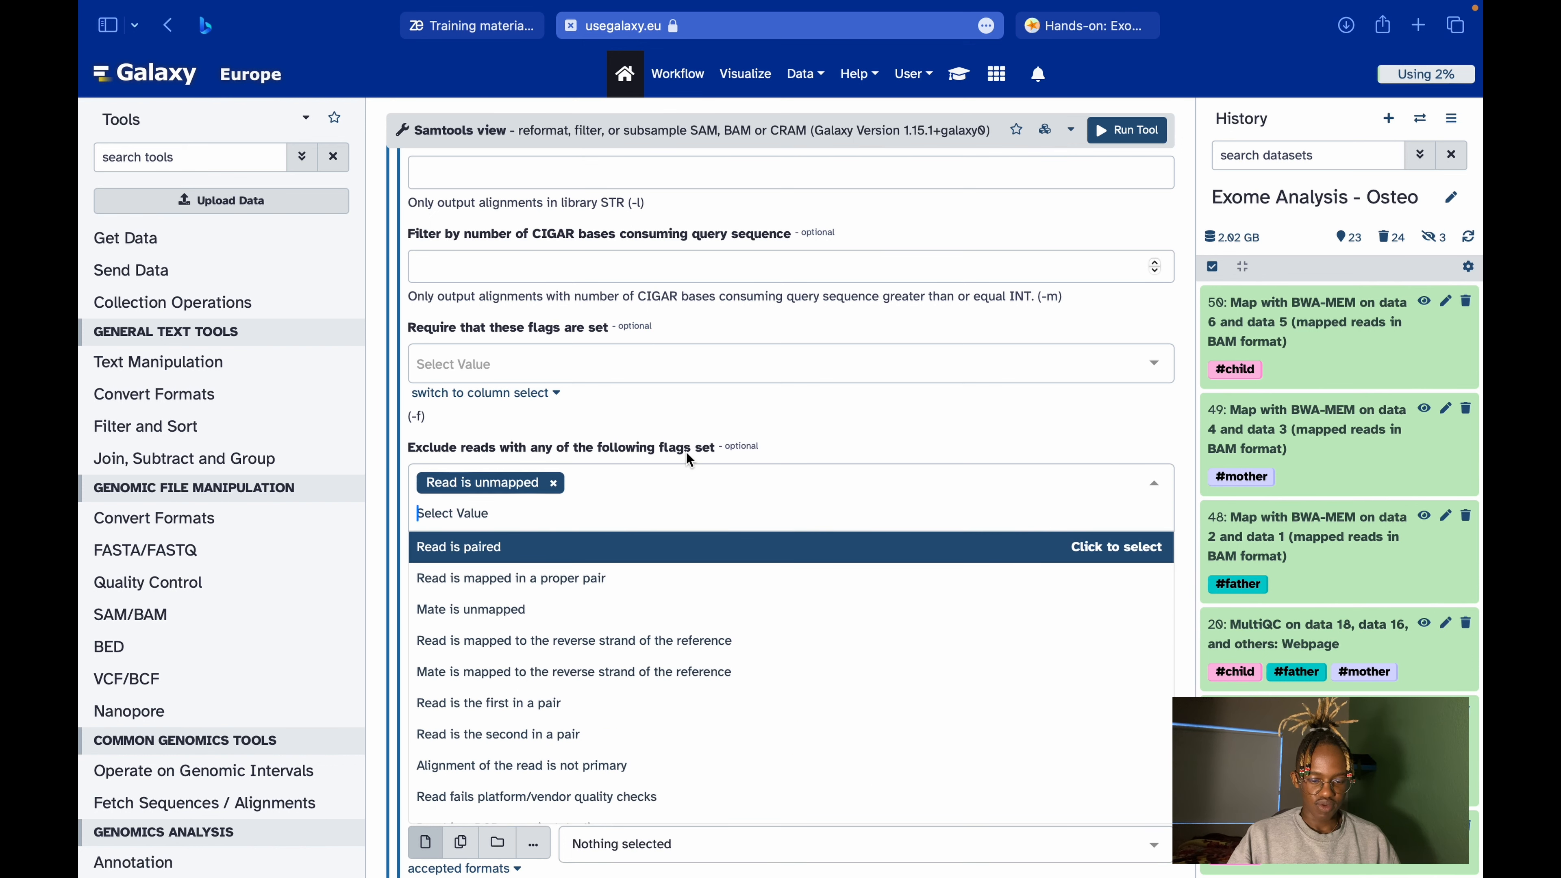
left_click(560, 612)
left_click(813, 424)
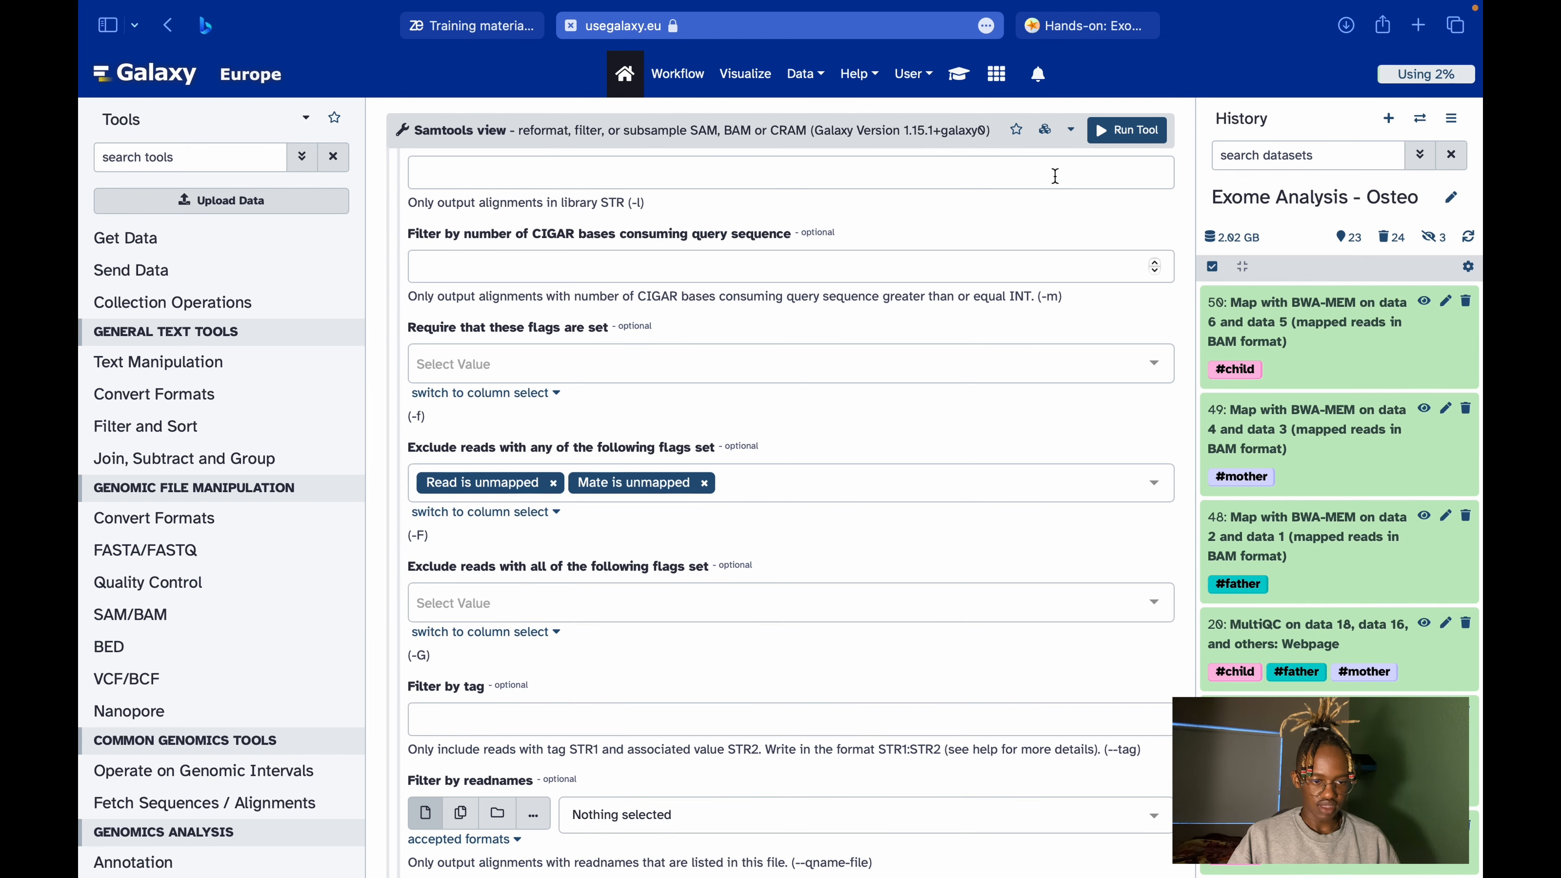
Check the remaining Samtools view settings against the tutorial and run the tool on the three mapped reads datasets.
left_click(958, 74)
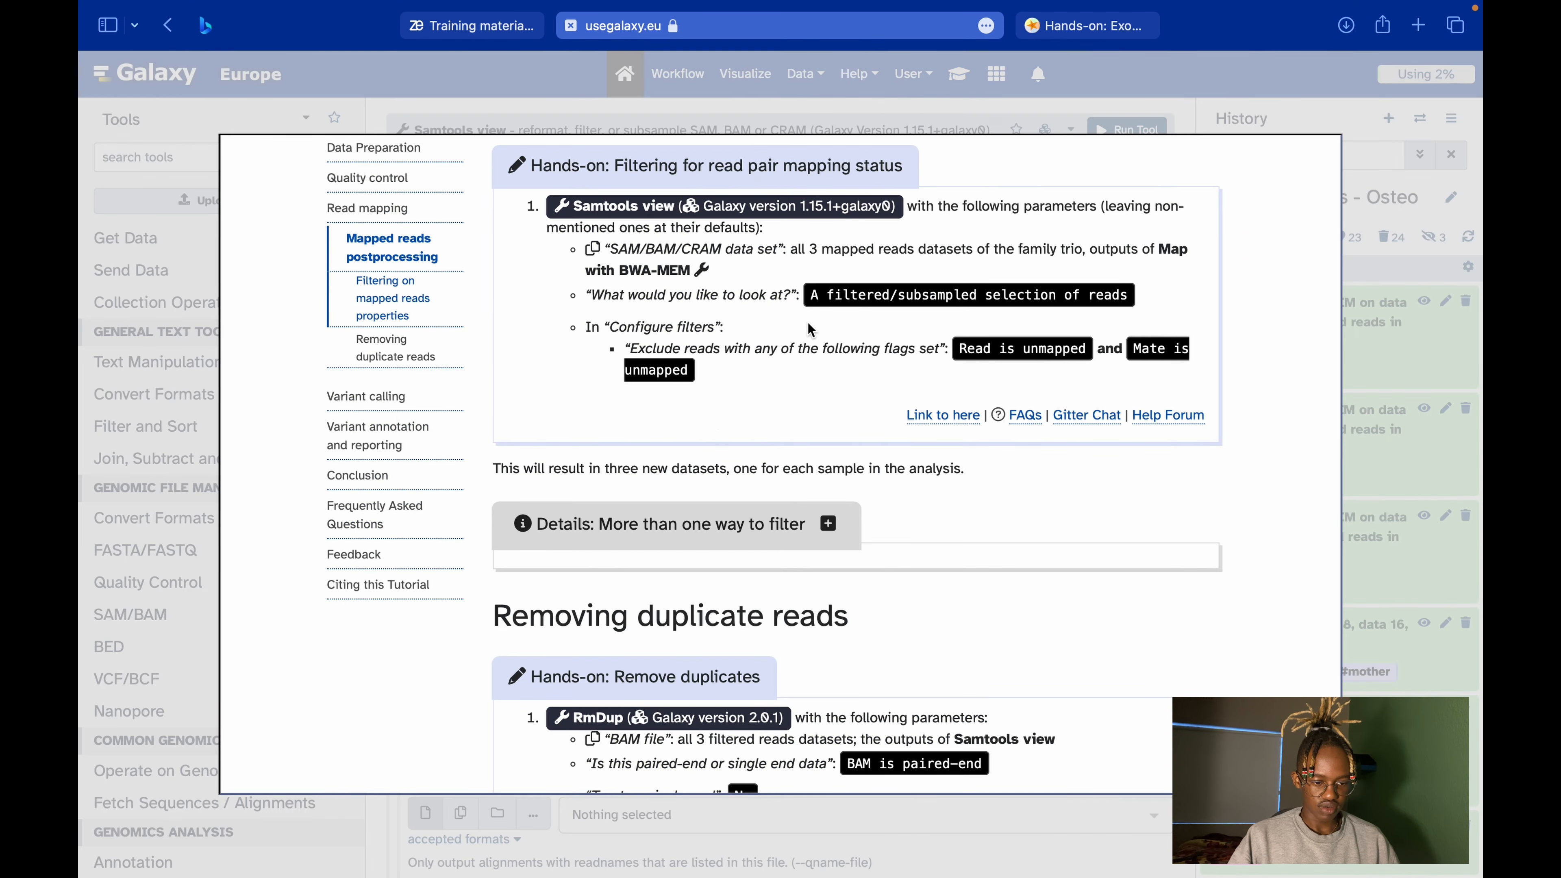
left_click(1138, 122)
scroll(647, 506, "down", 10)
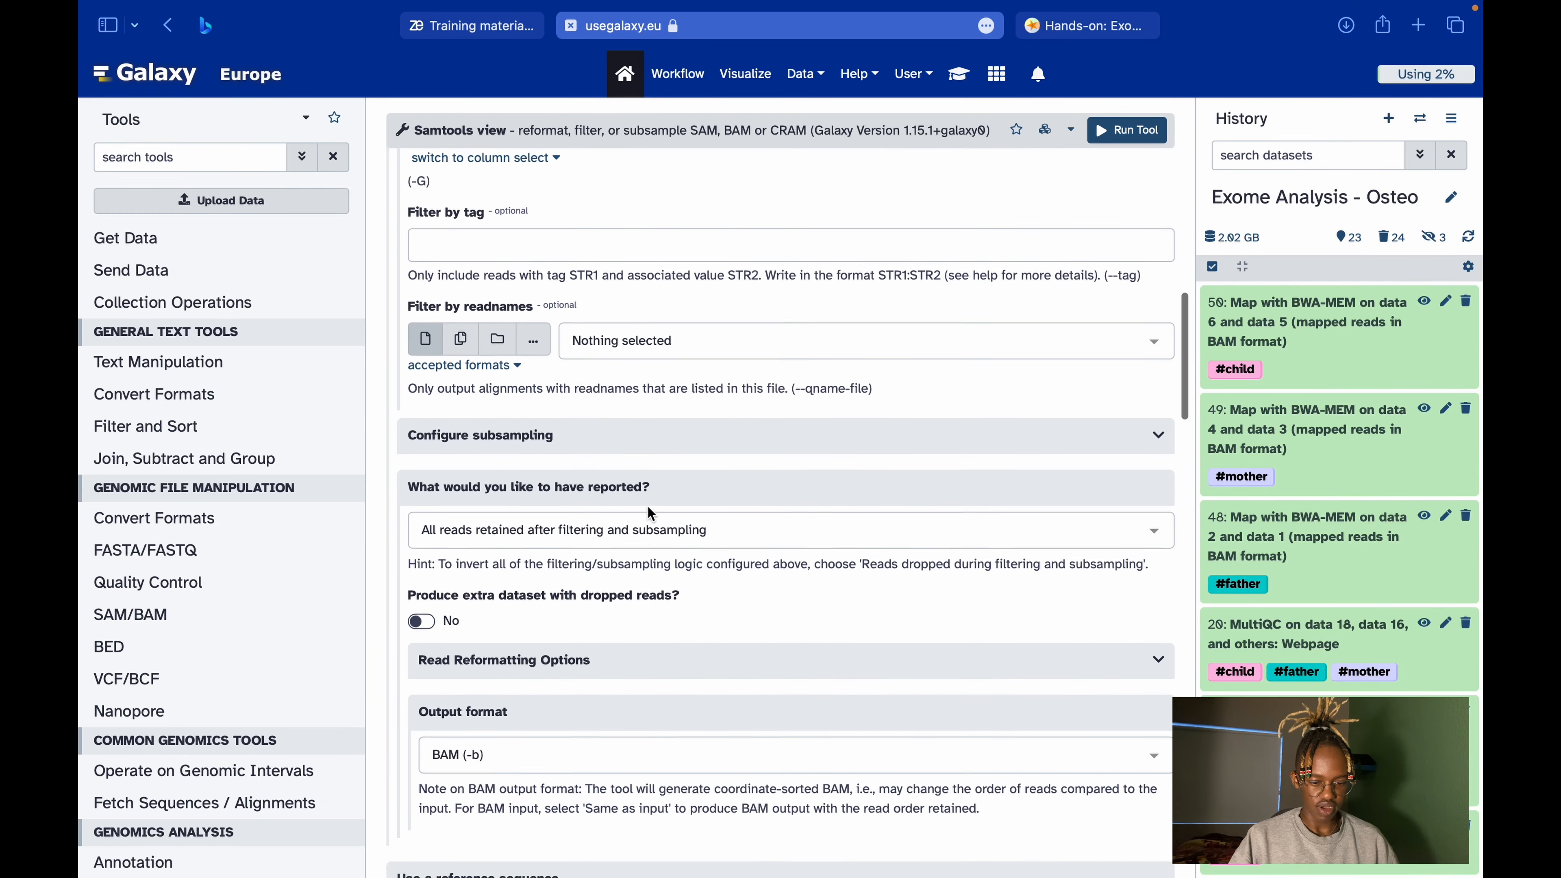
scroll(647, 506, "down", 6)
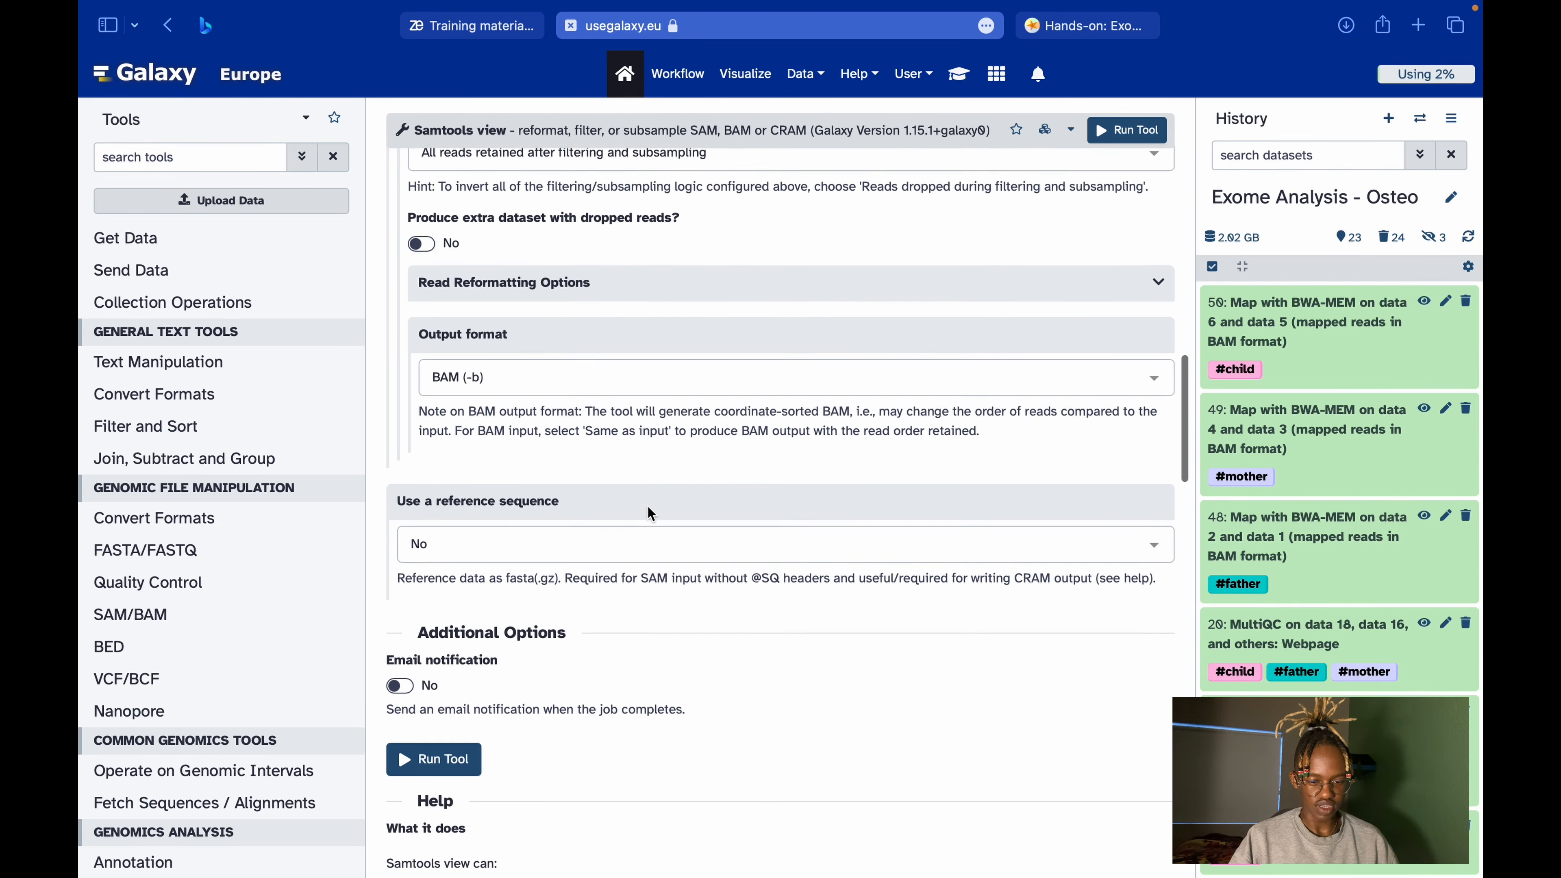
scroll(650, 514, "down", 1)
left_click(970, 63)
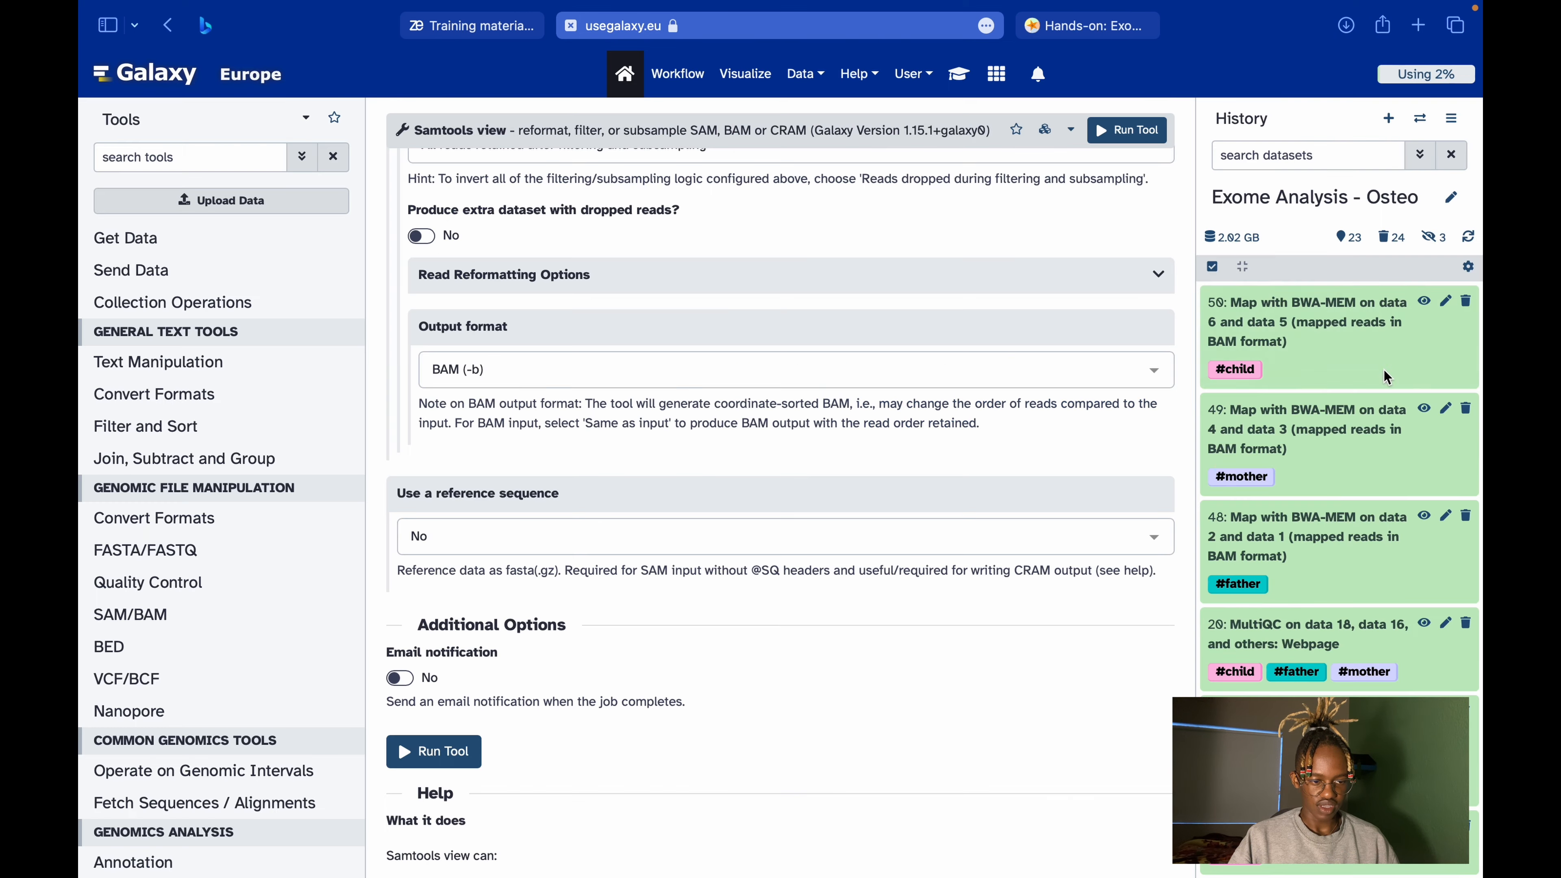
left_click(969, 63)
left_click(1132, 141)
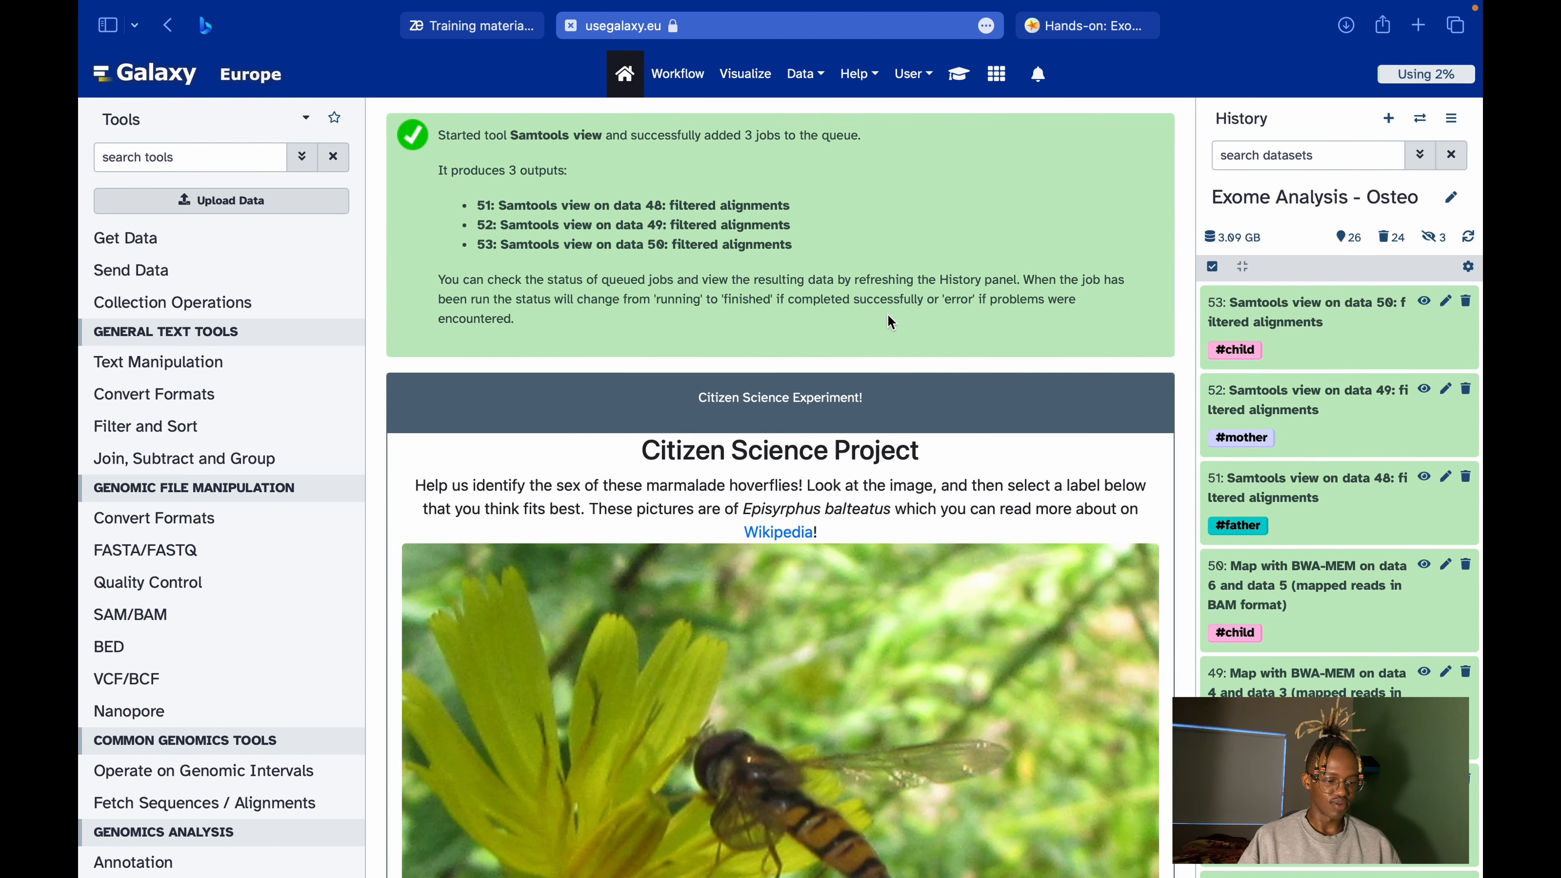
Open RmDup from the Remove duplicates exercise in Galaxy's embedded tutorial and review its parameter instructions.
key("ctrl+Right")
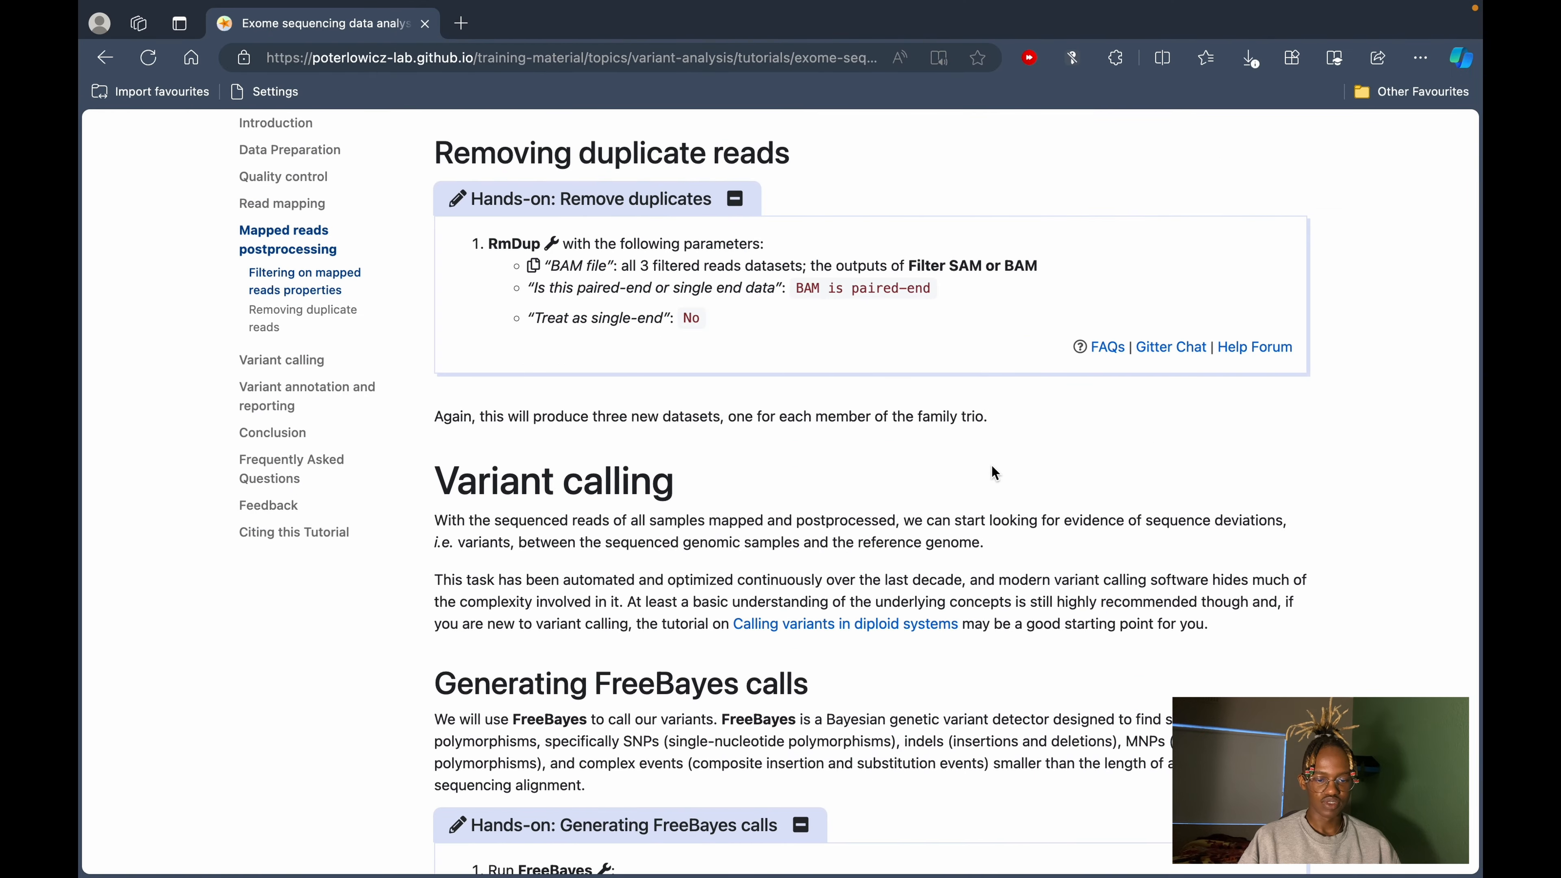
key("ctrl+Left")
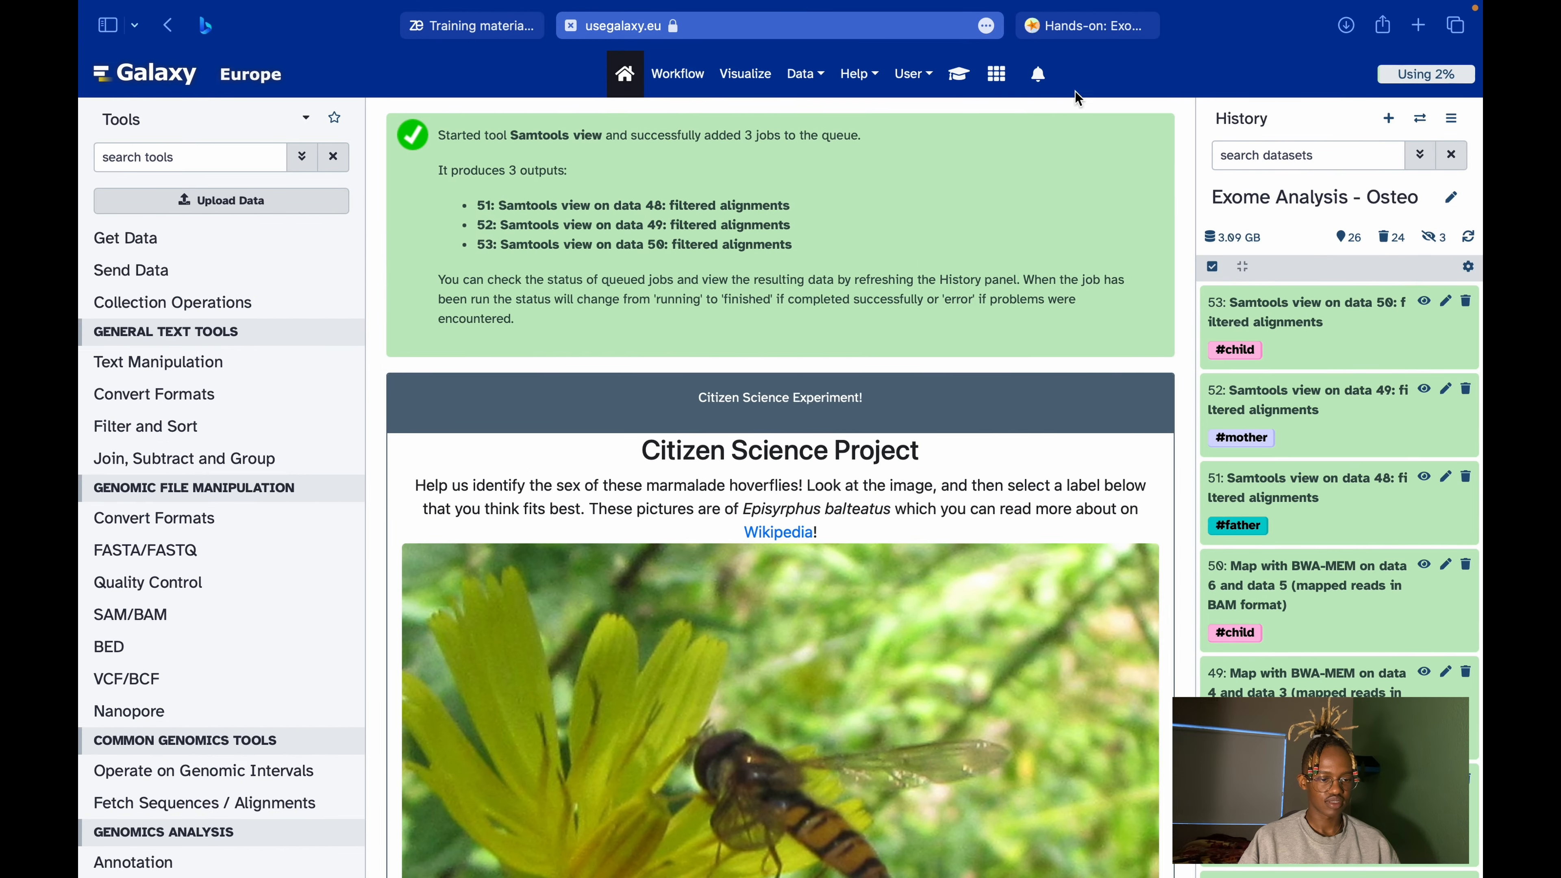
left_click(958, 74)
scroll(680, 287, "down", 6)
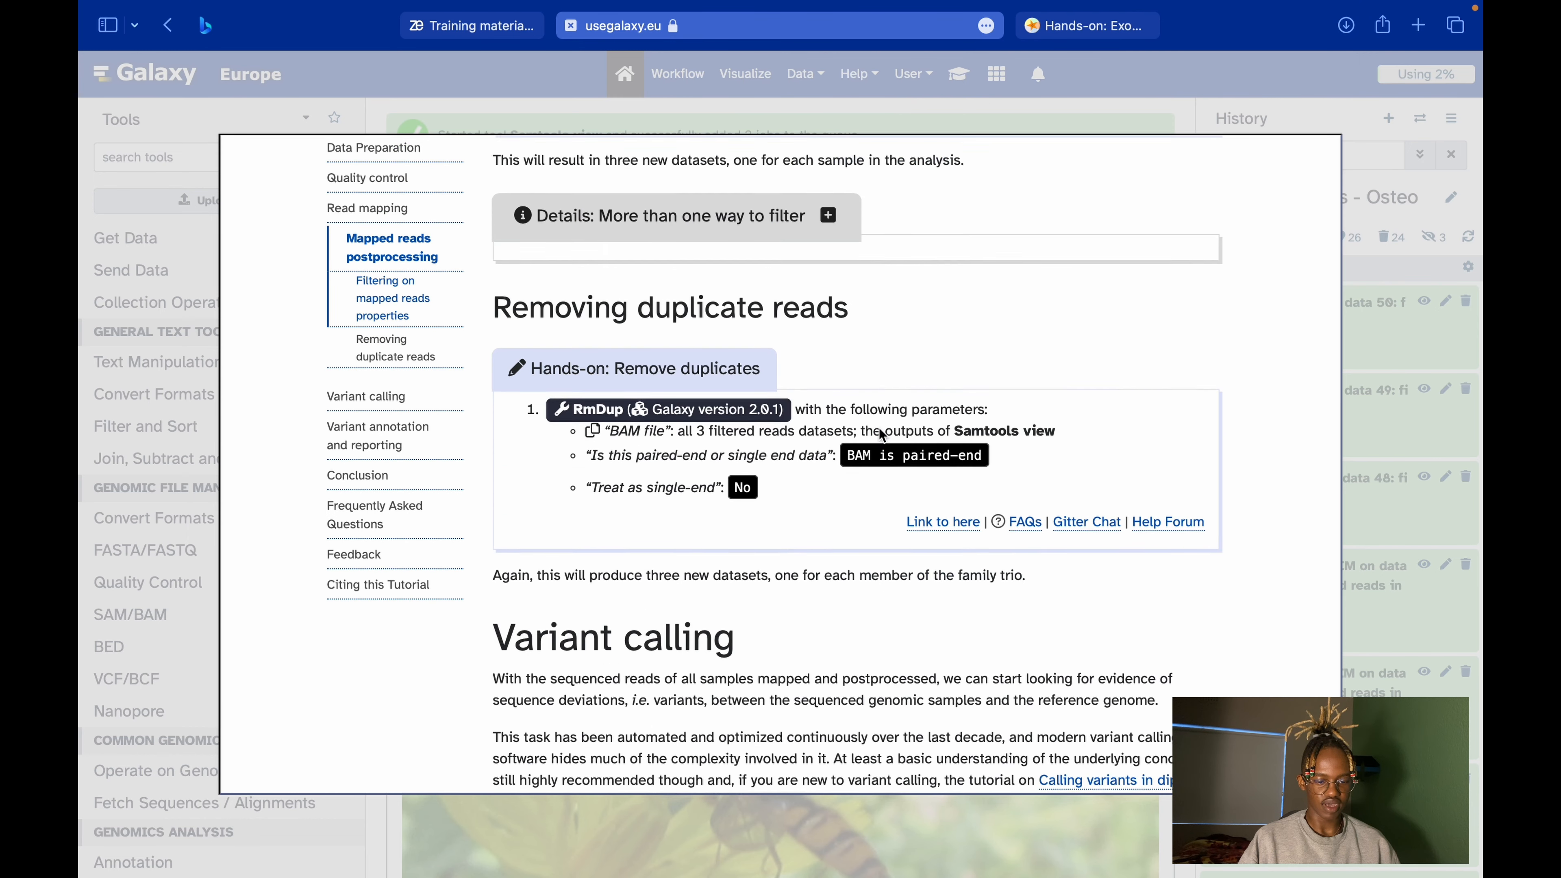
left_click(725, 358)
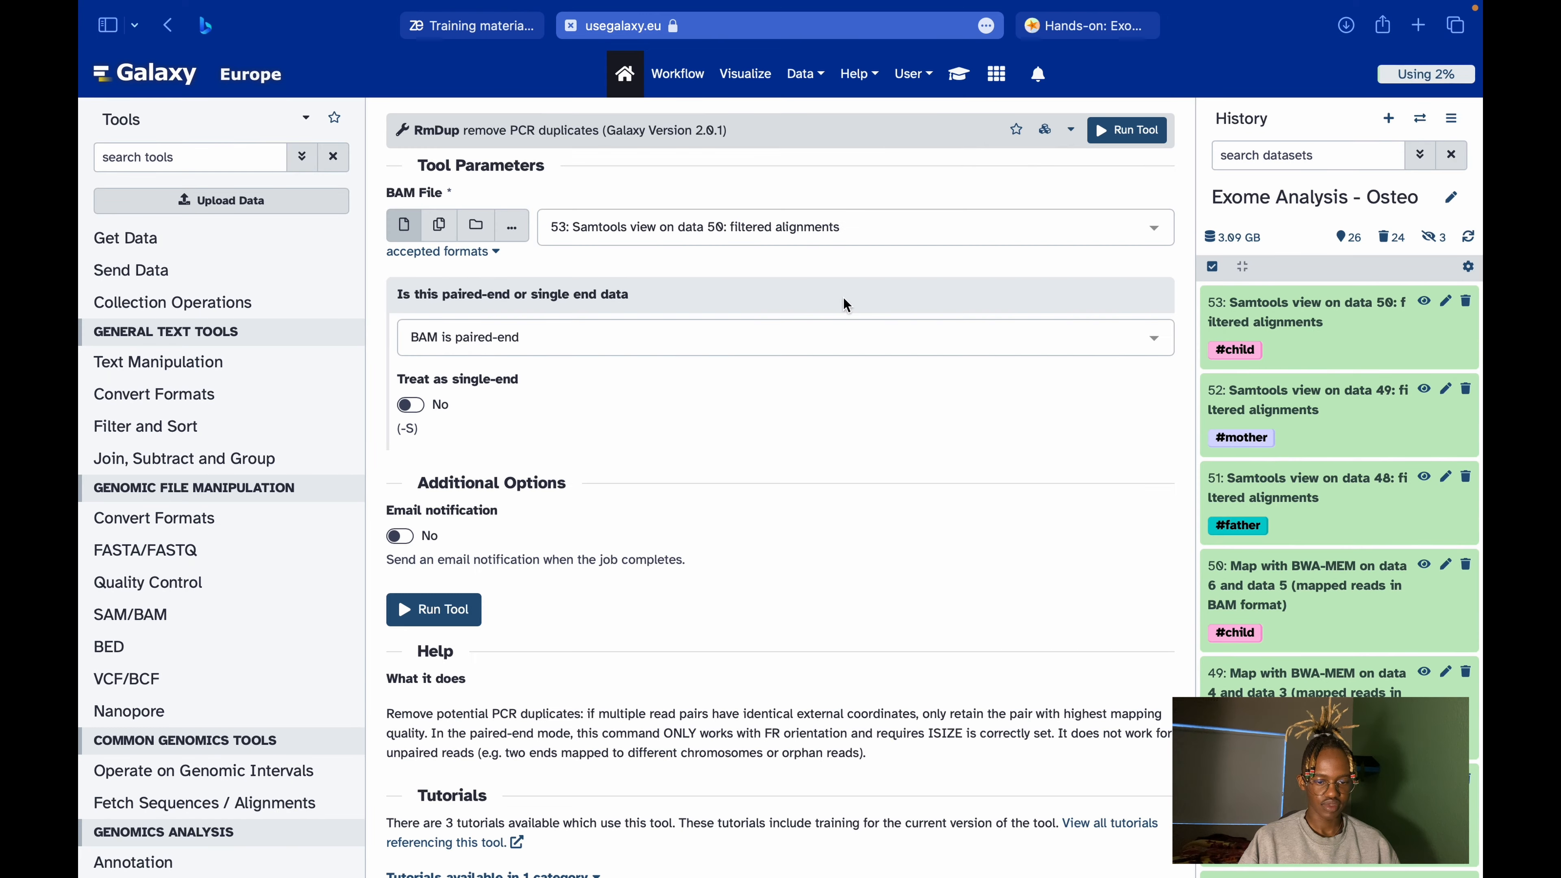
key("ctrl+Right")
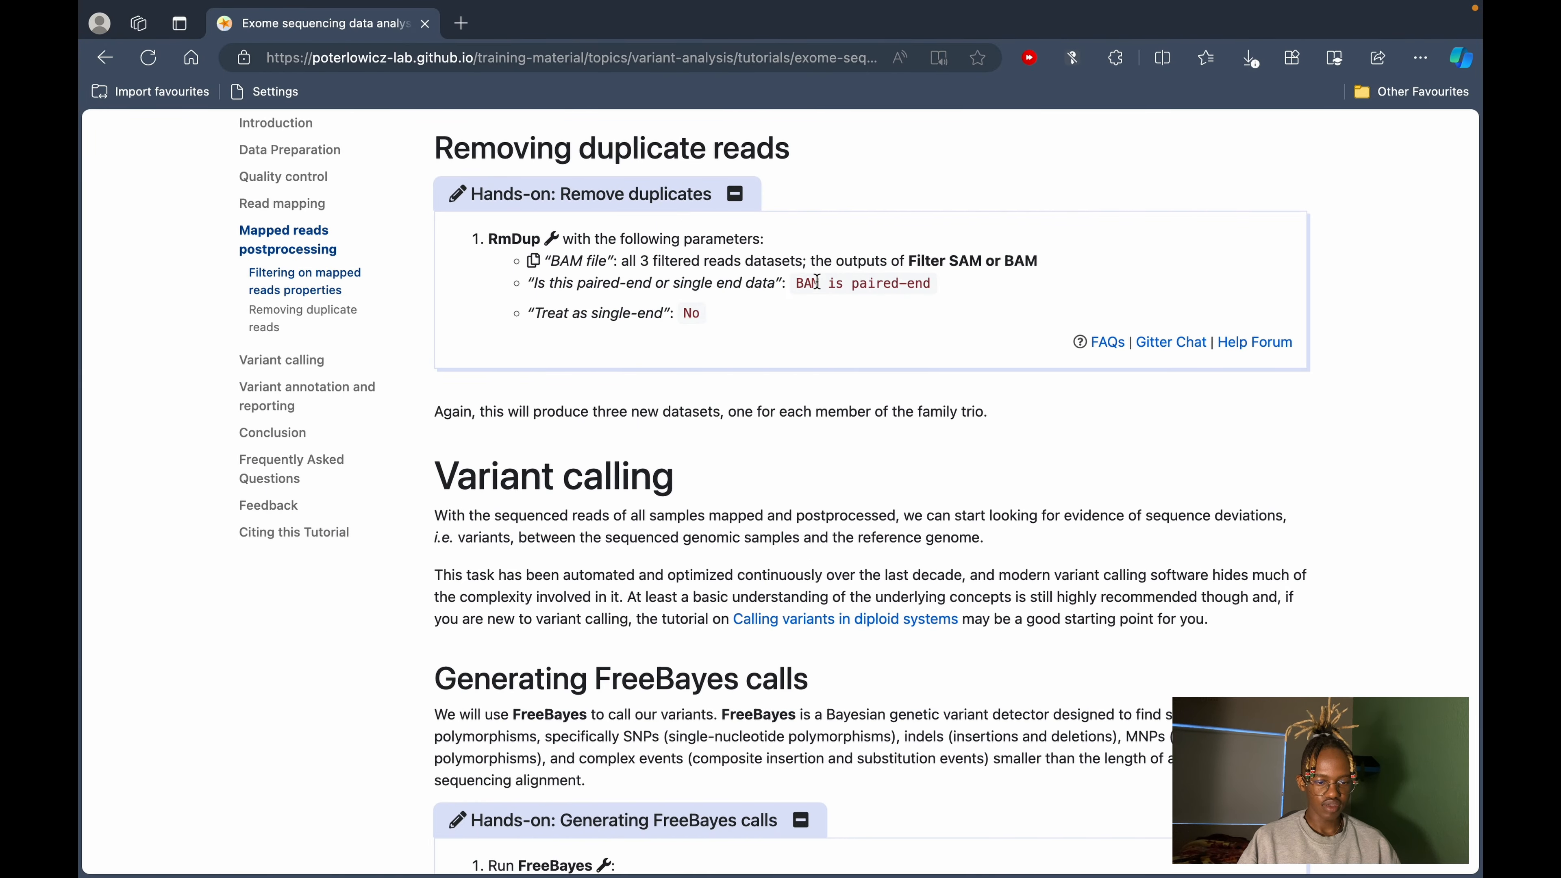
key("ctrl+Left")
left_click(958, 74)
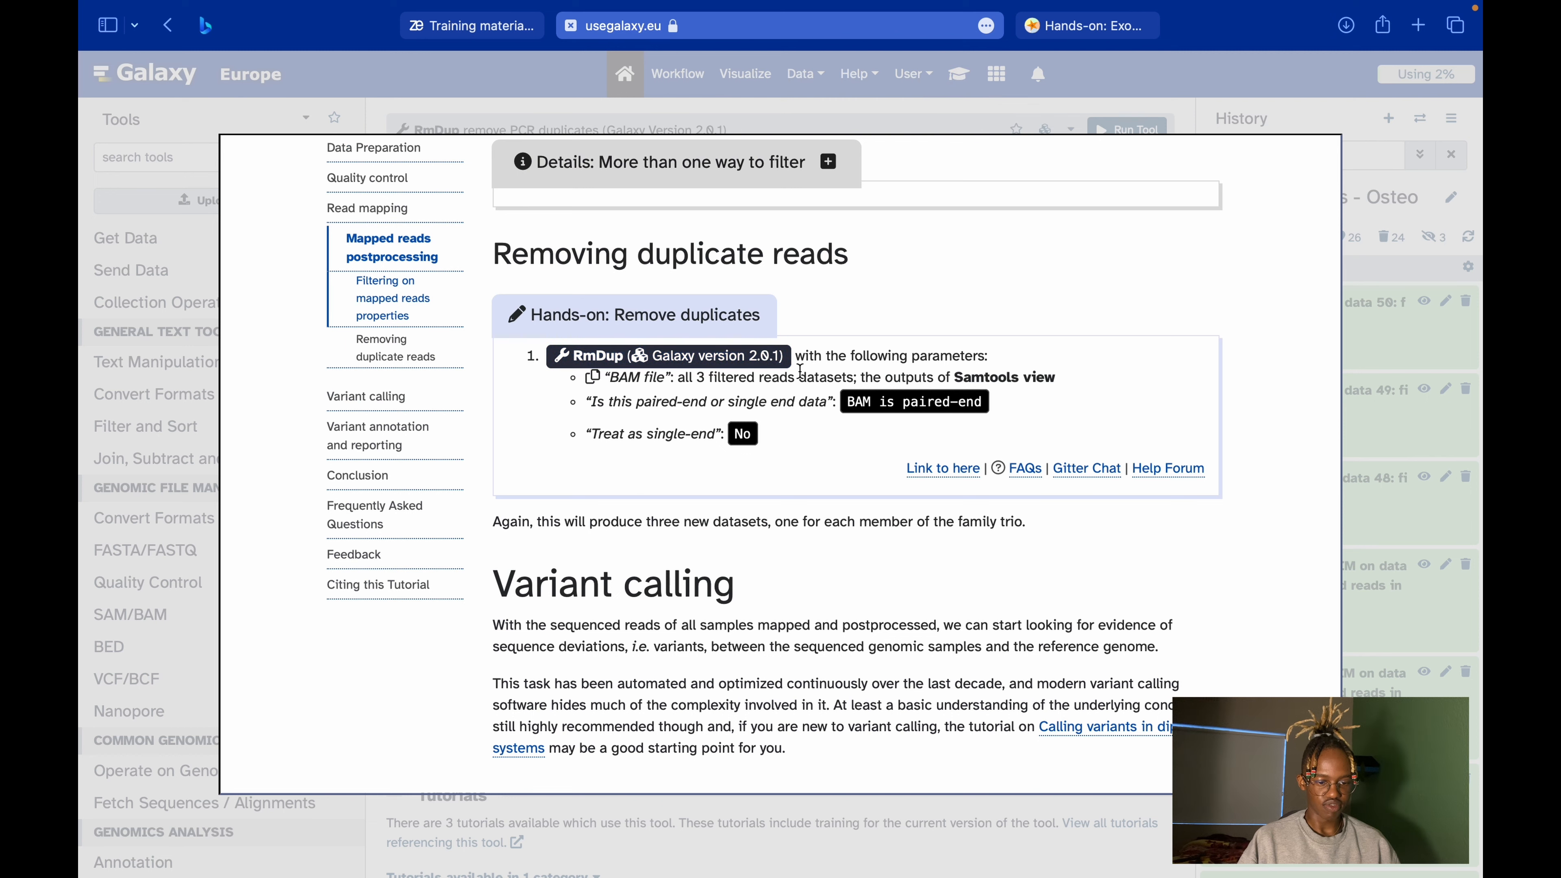
scroll(1042, 547, "up", 5)
scroll(1042, 547, "down", 8)
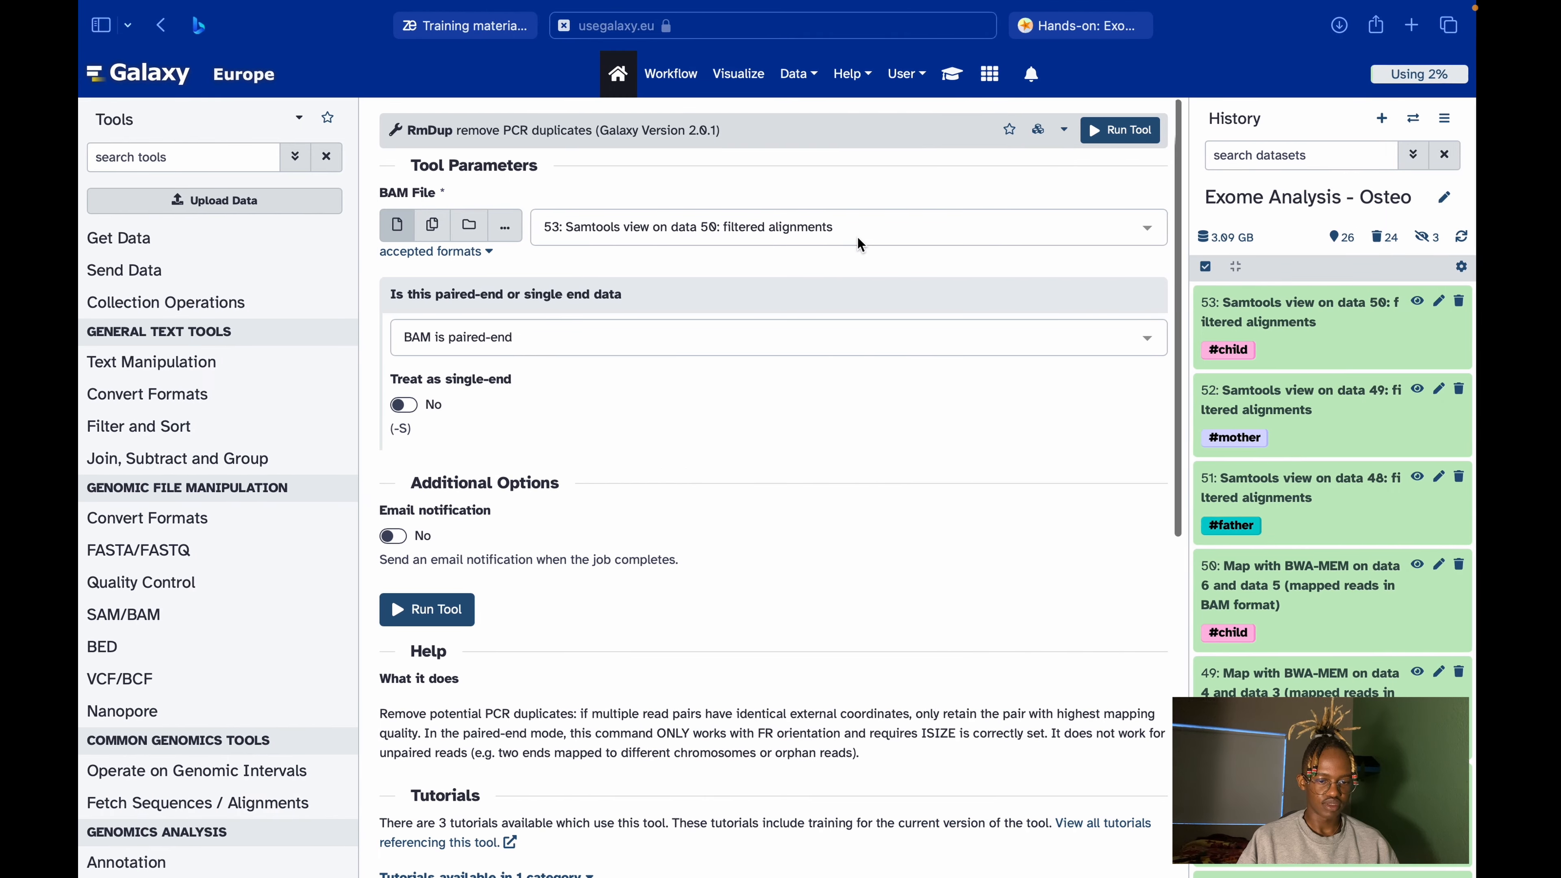
Select the three Samtools view filtered alignments, datasets 51, 52 and 53, as RmDup's BAM File input and compare with the tutorial.
left_click(432, 224)
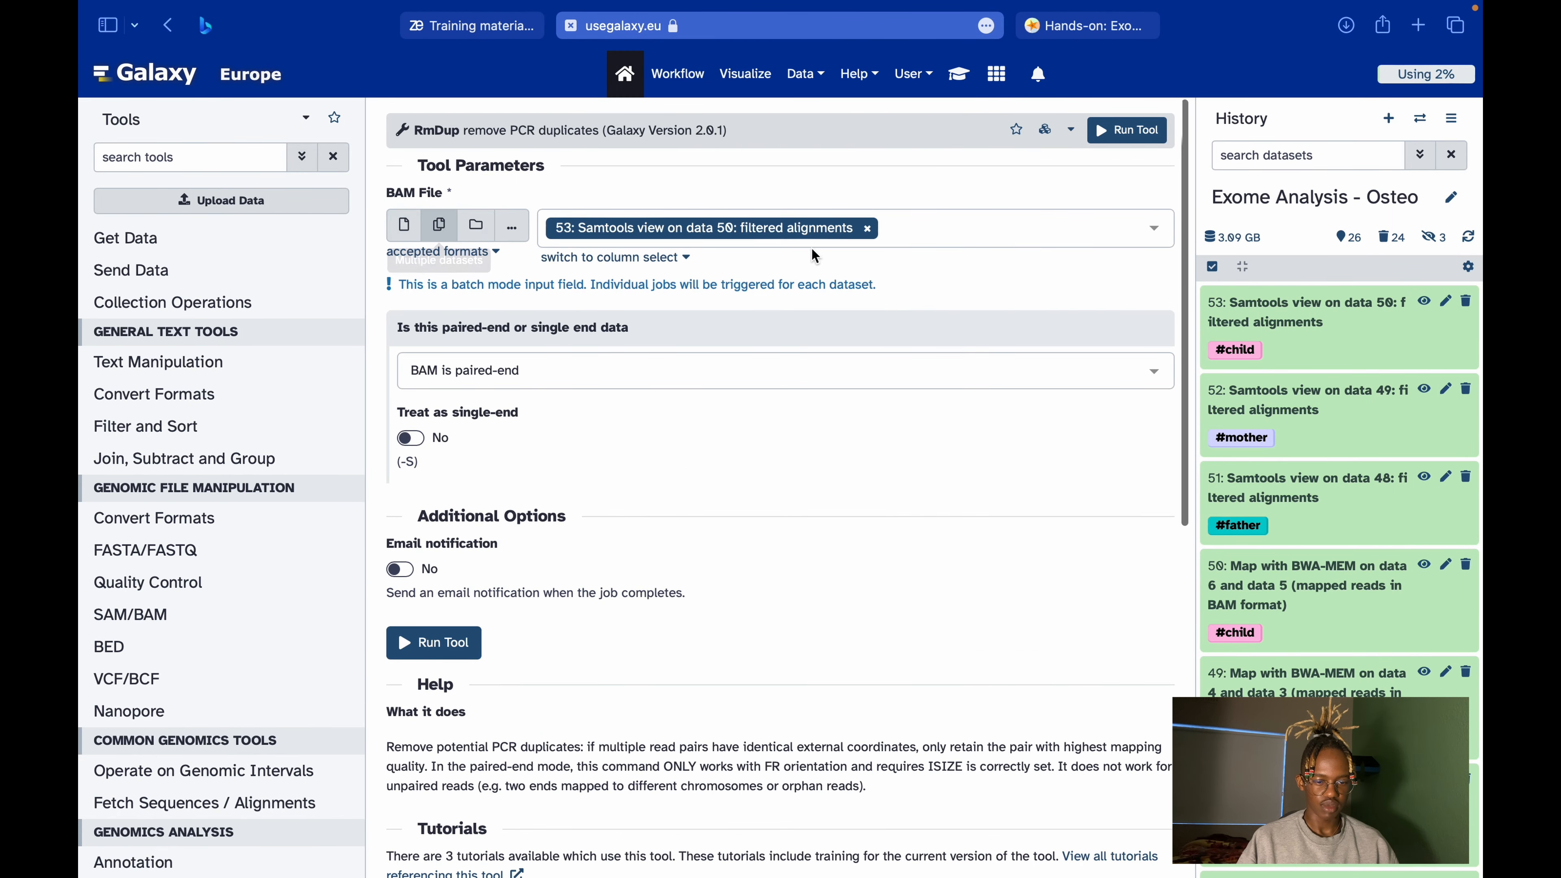
left_click(907, 223)
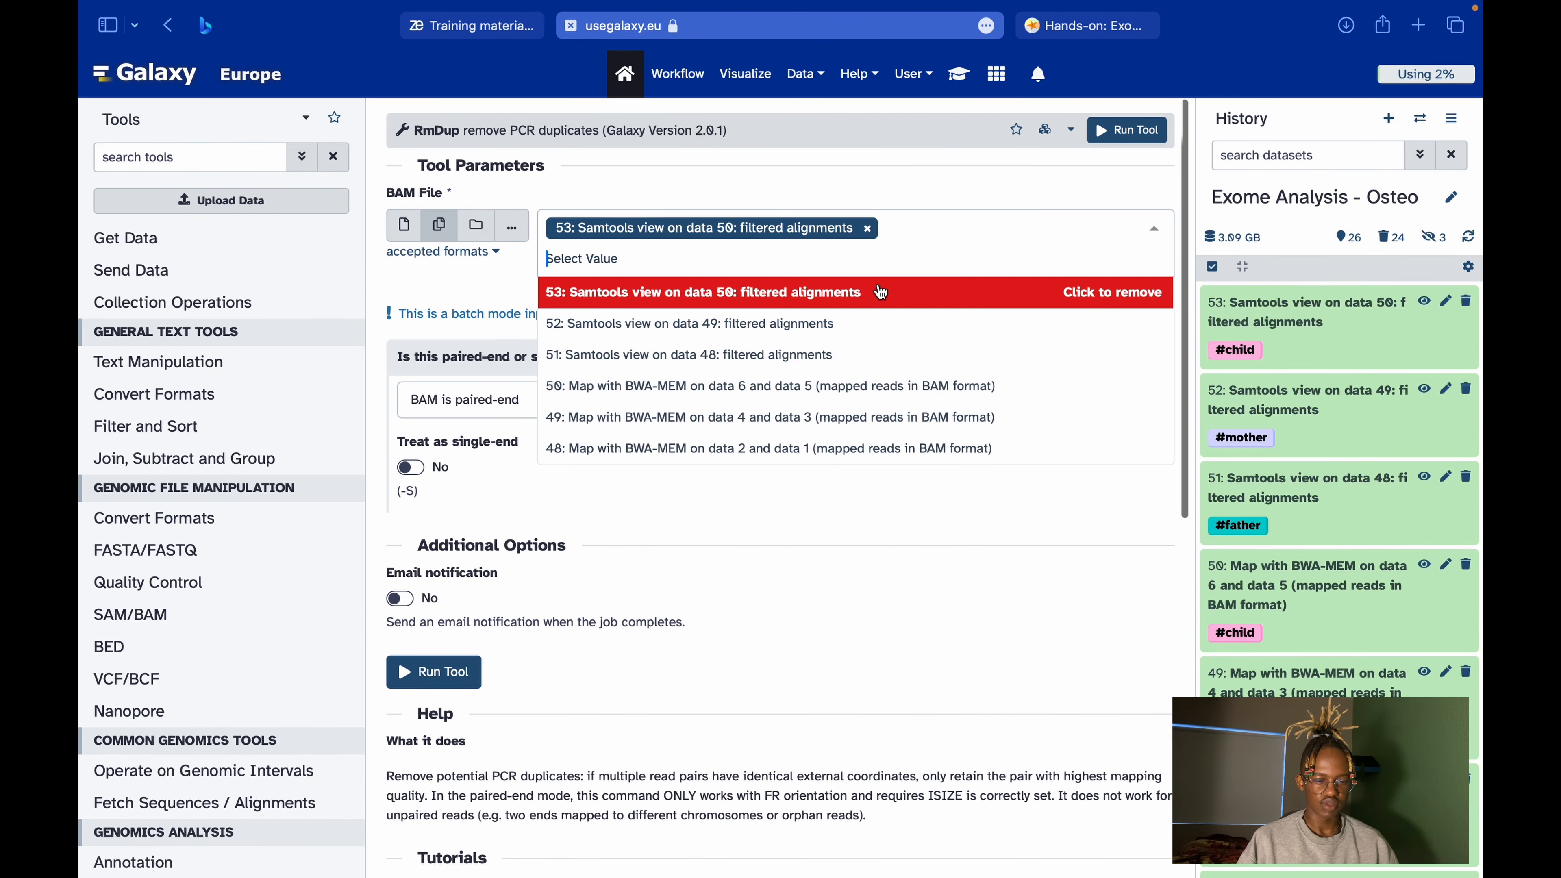
left_click(875, 331)
left_click(868, 380)
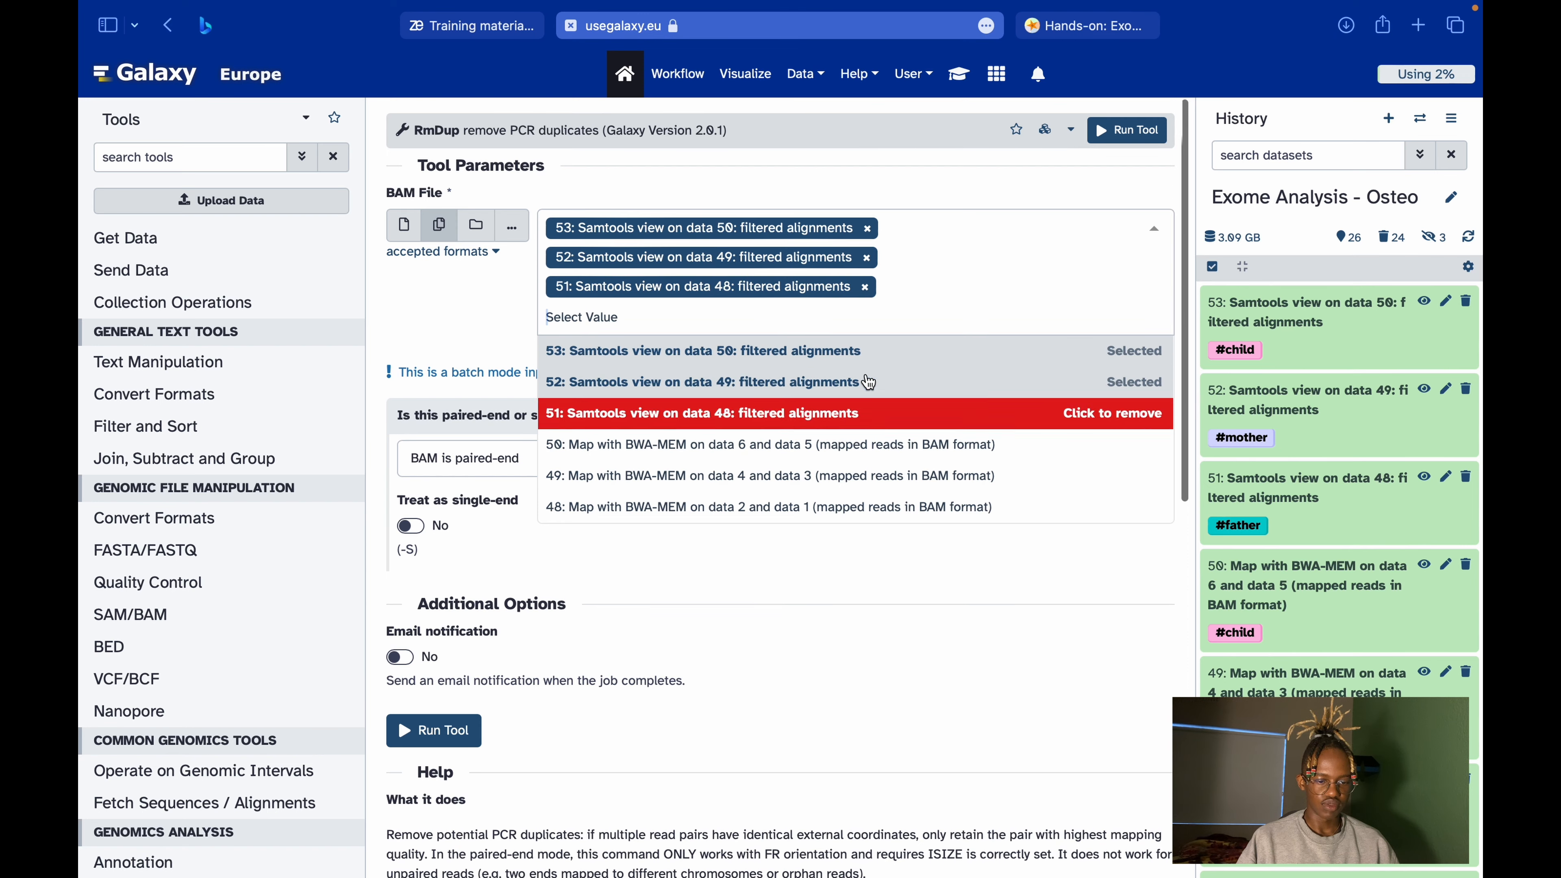
left_click(439, 309)
key("ctrl+Right")
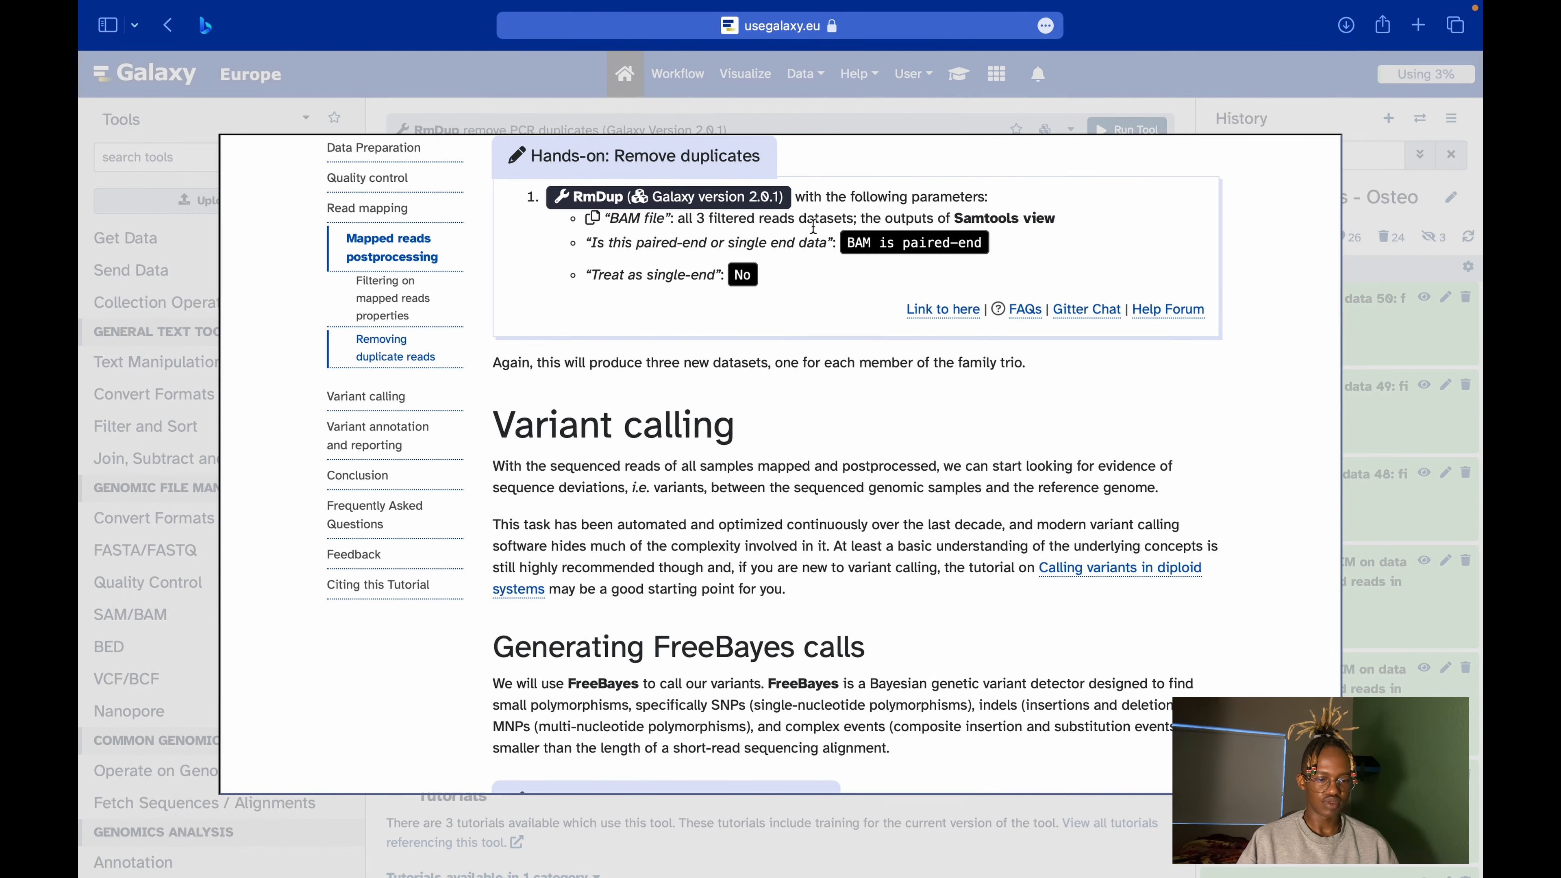
key("ctrl+Left")
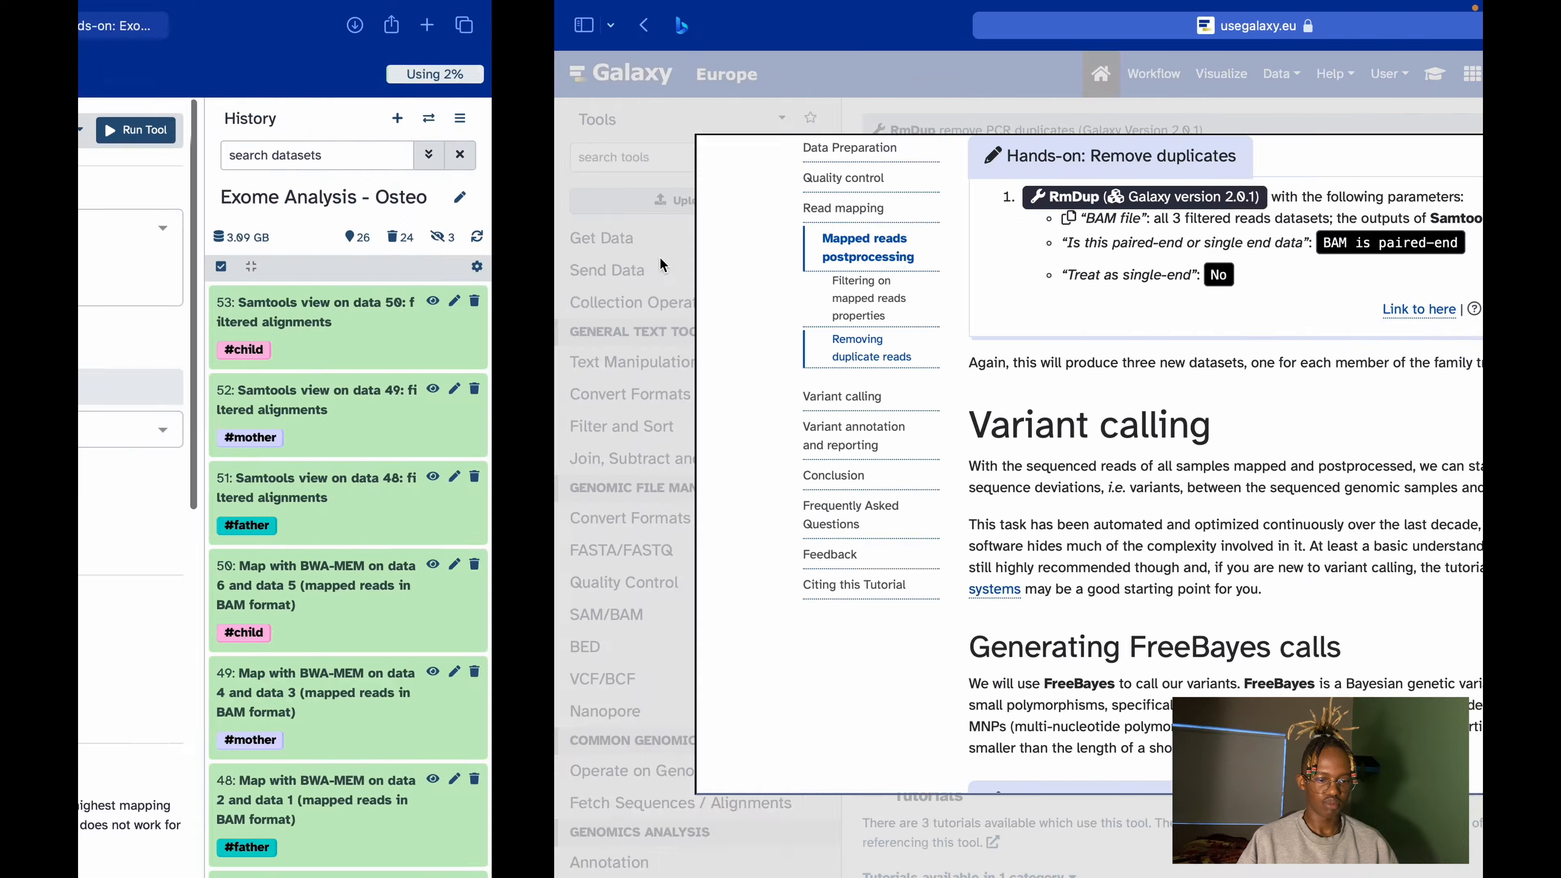
Check RmDup's paired-end and single-end settings against the tutorial and run the tool on the three filtered alignments datasets.
key("ctrl+Right")
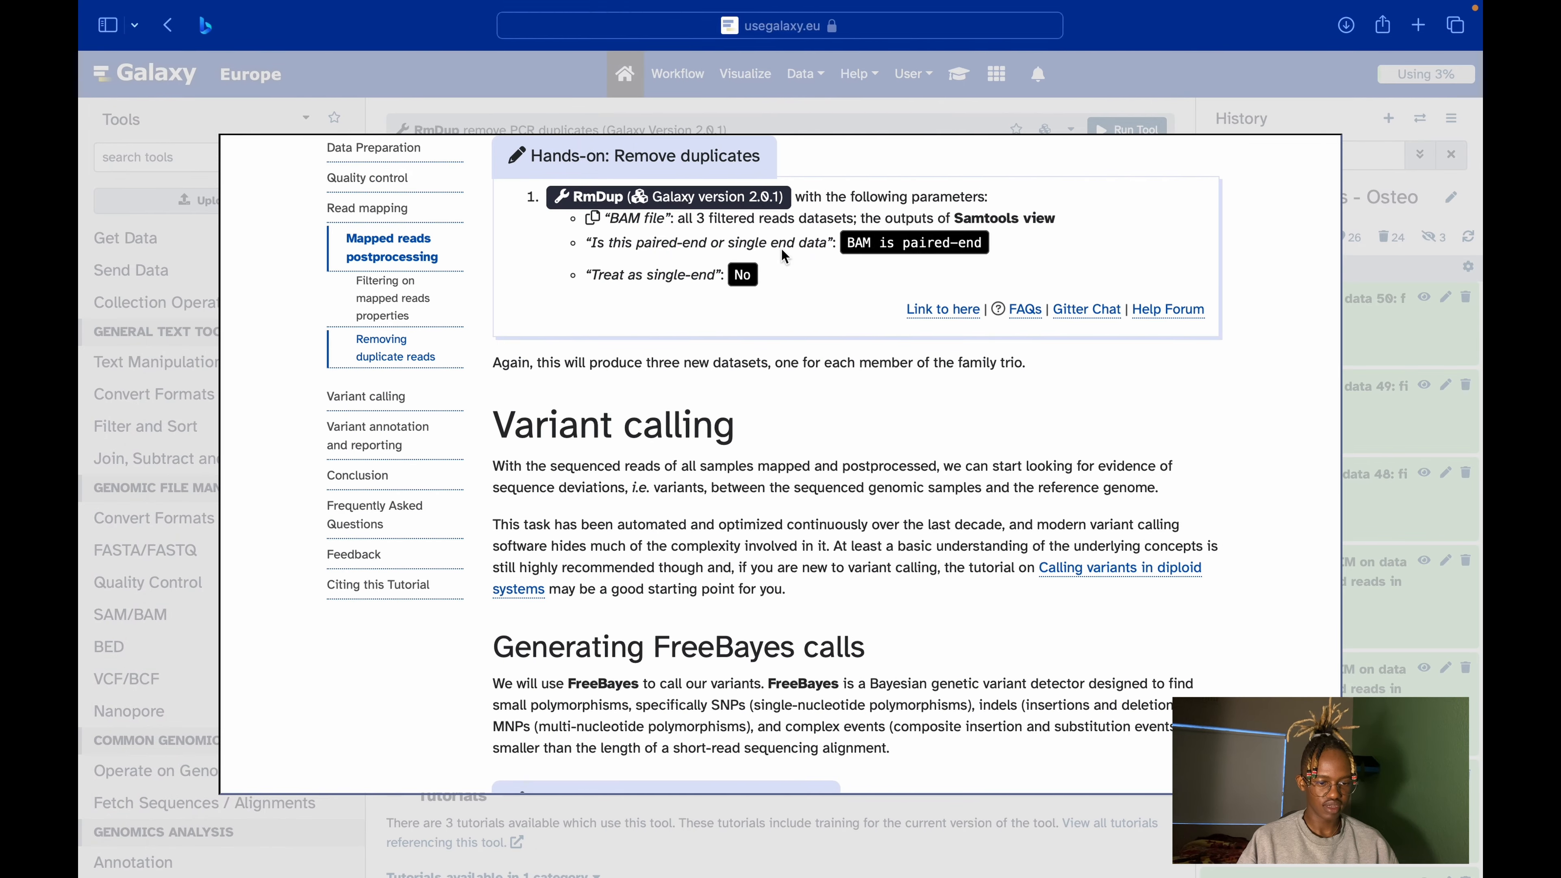
key("ctrl+Left")
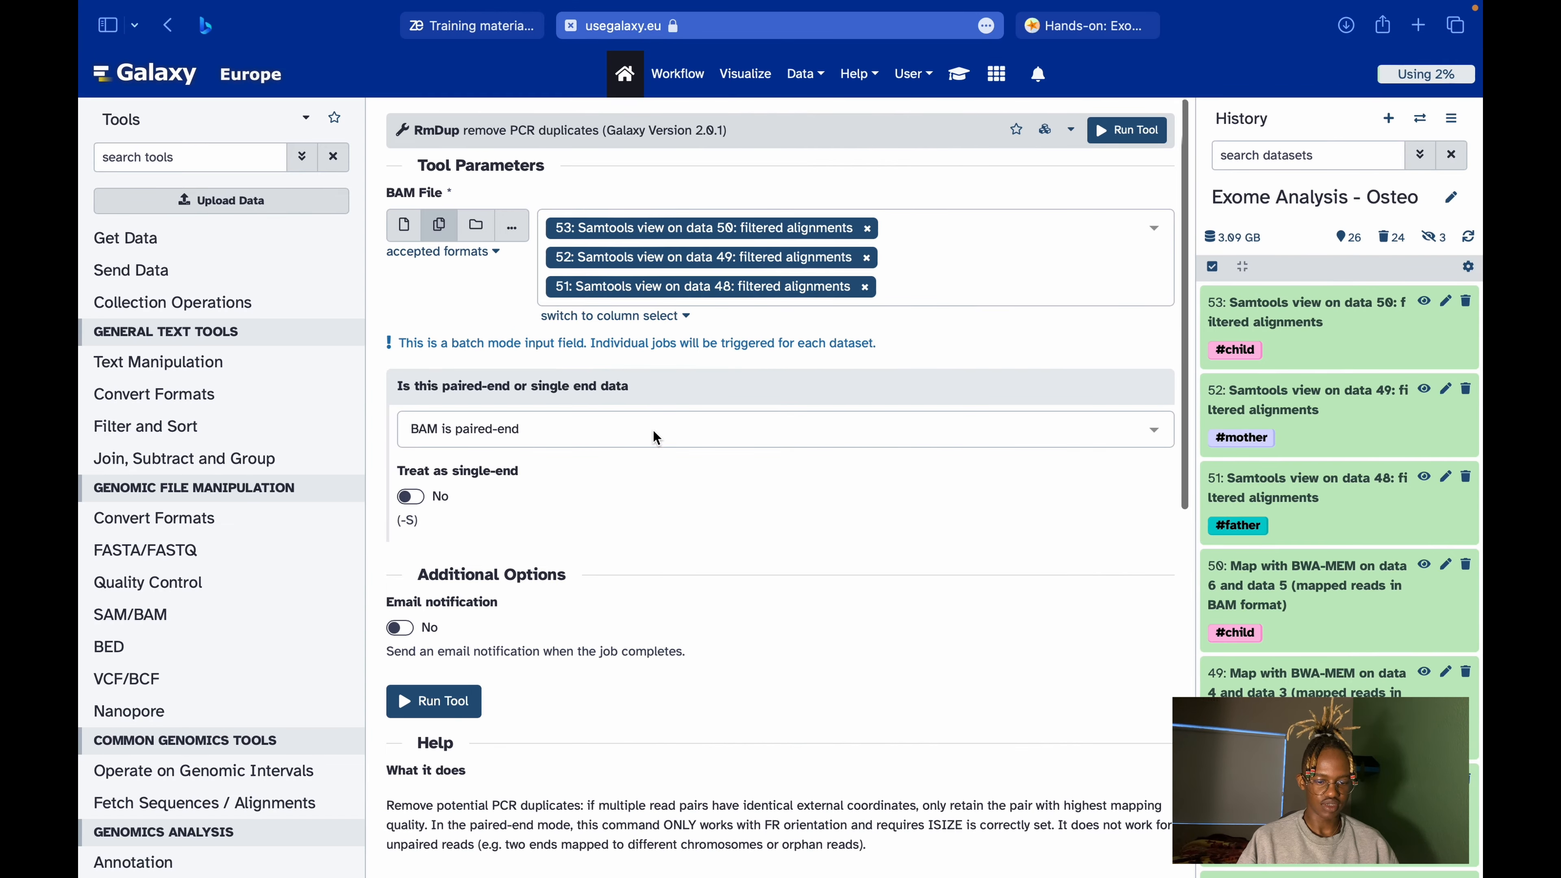
left_click(430, 701)
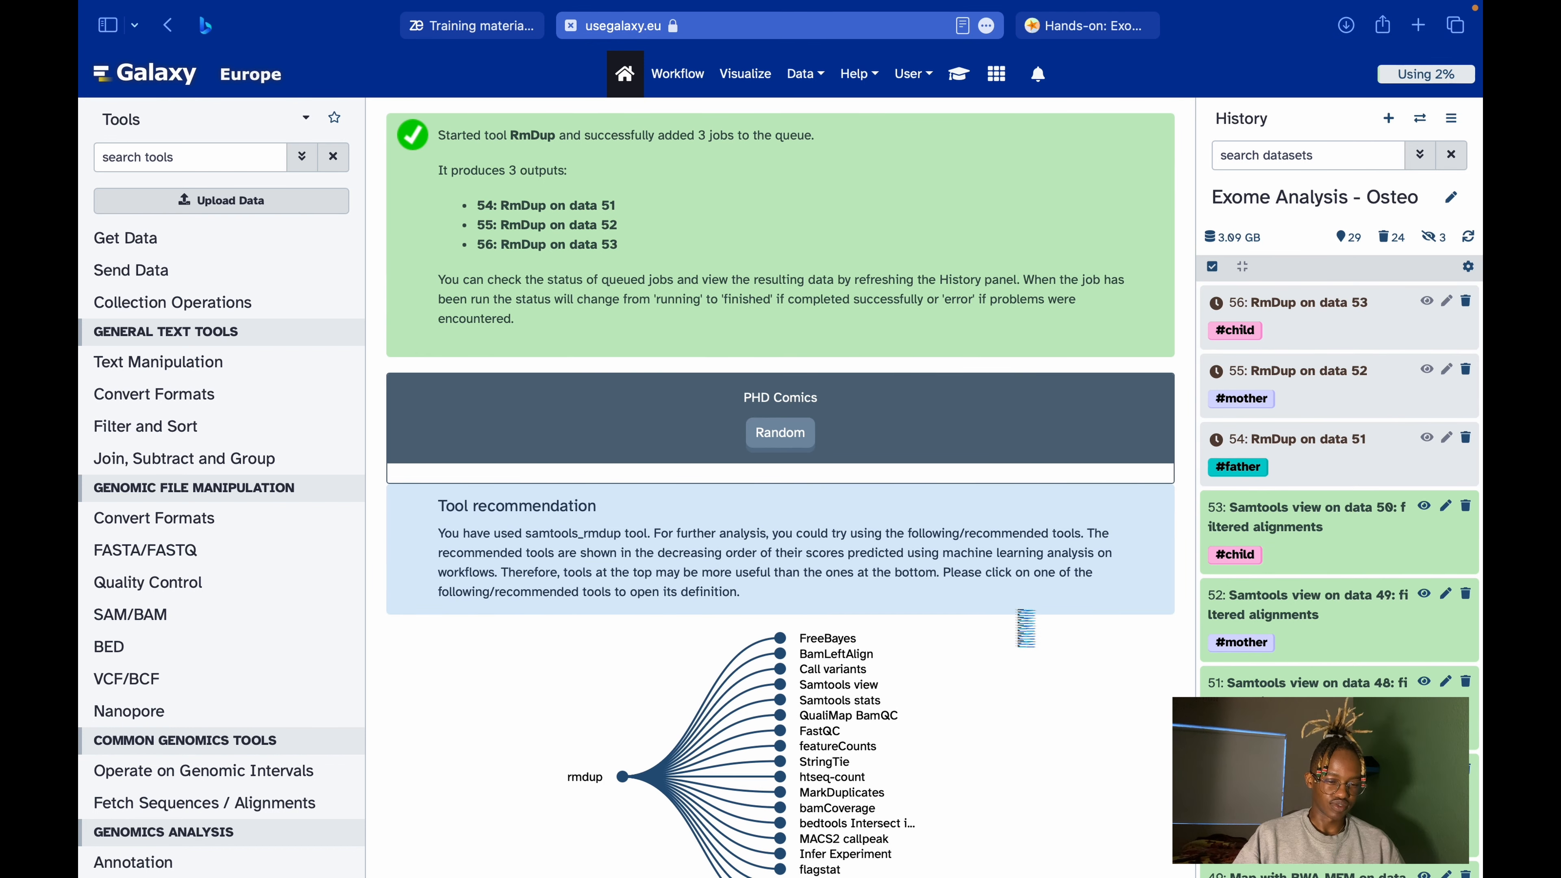
Open FreeBayes from the tutorial's Generating FreeBayes calls exercise and compare its reference genome source with the instructions.
key("ctrl+Right")
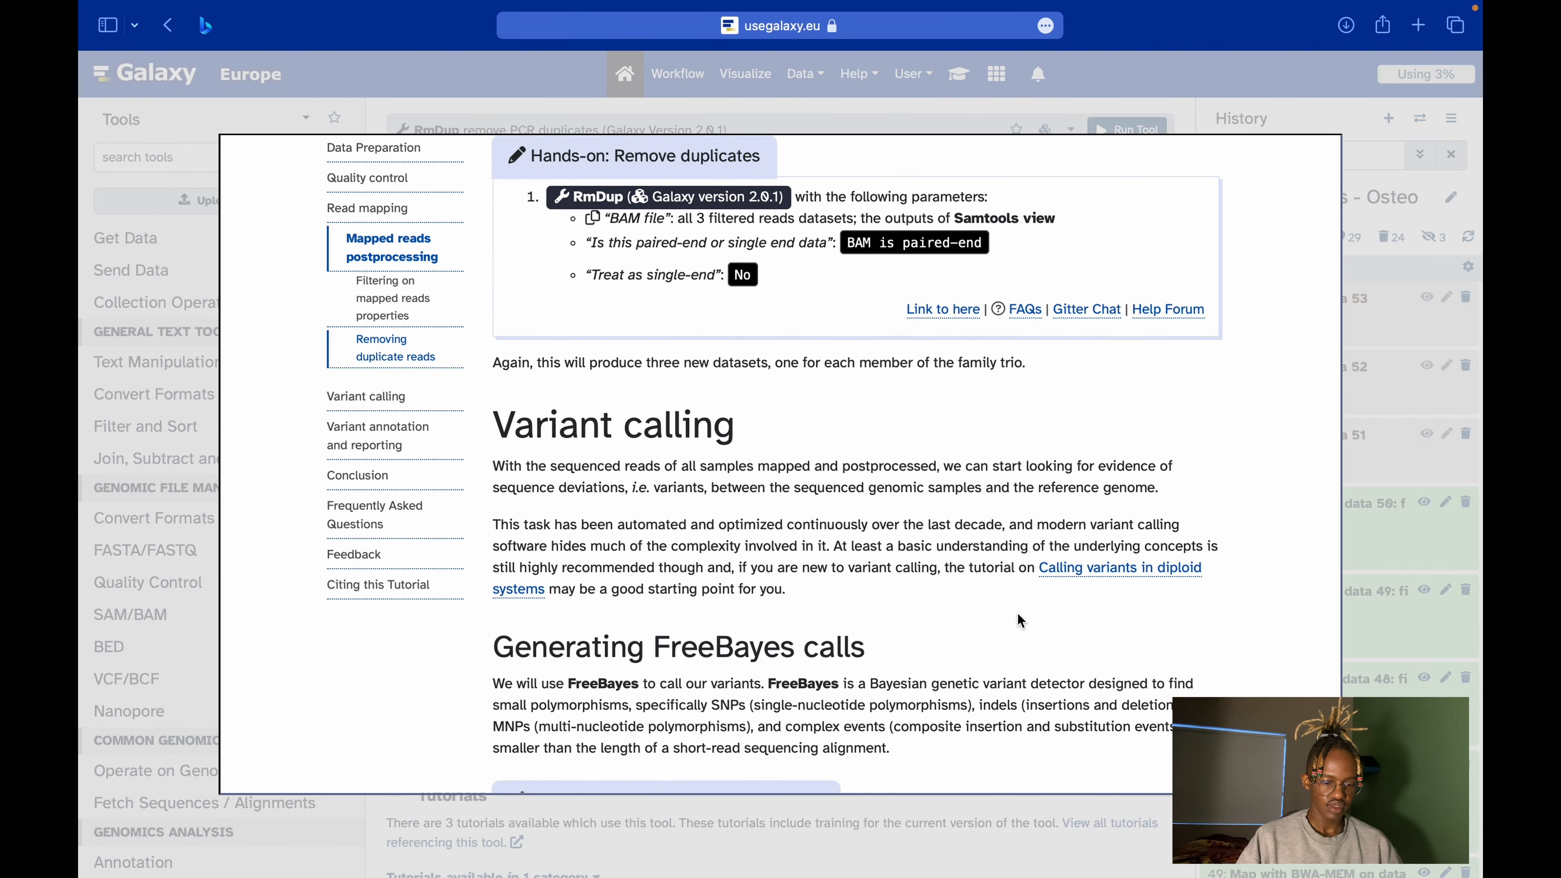
scroll(1016, 620, "down", 5)
key("ctrl+Left")
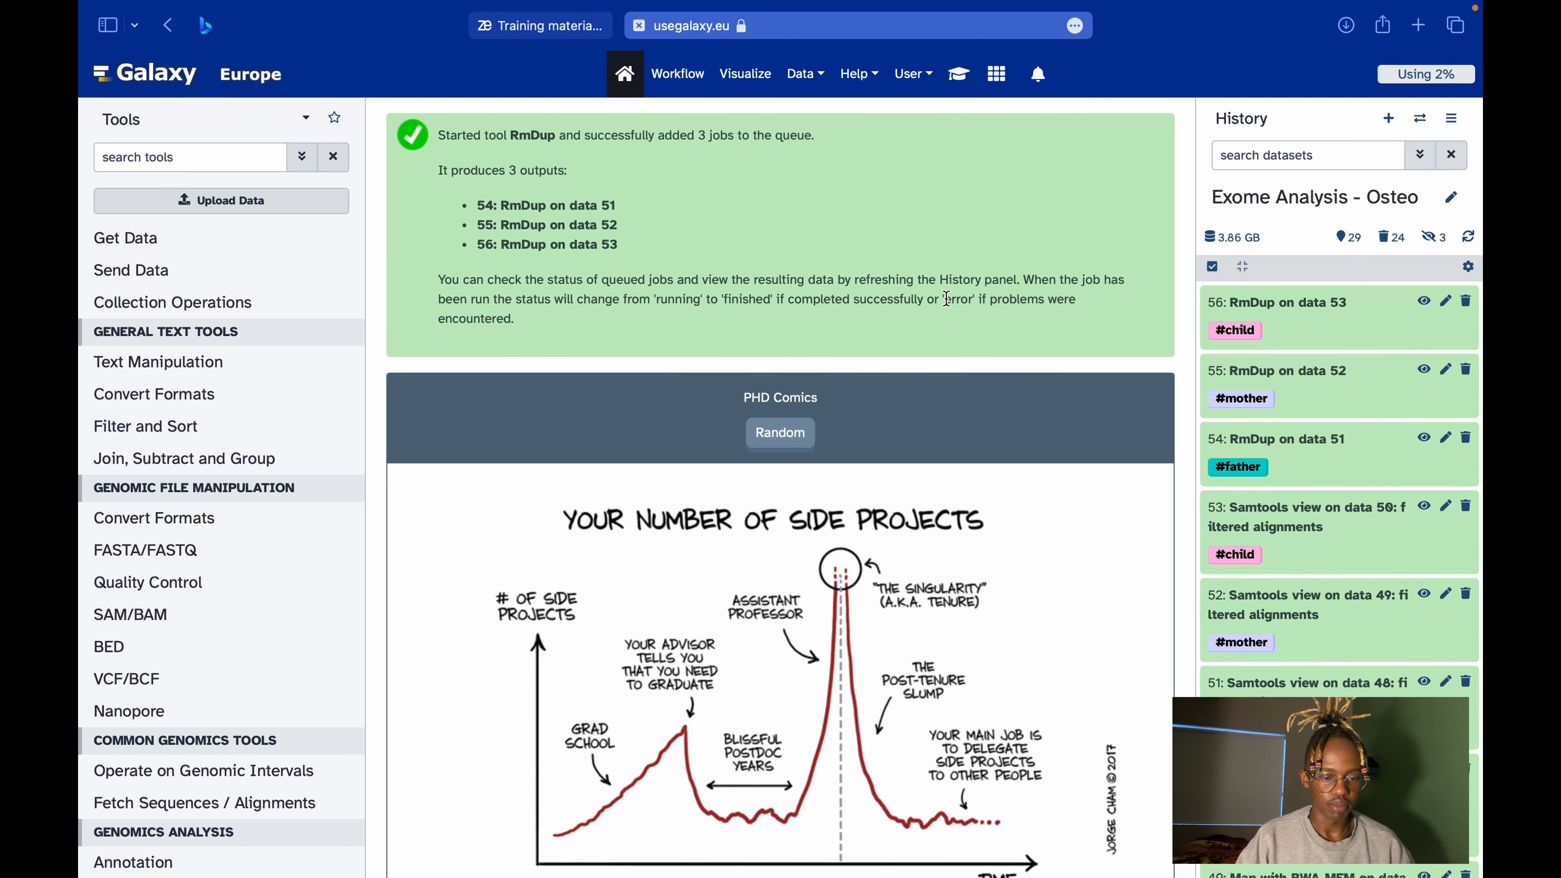
key("ctrl+Right")
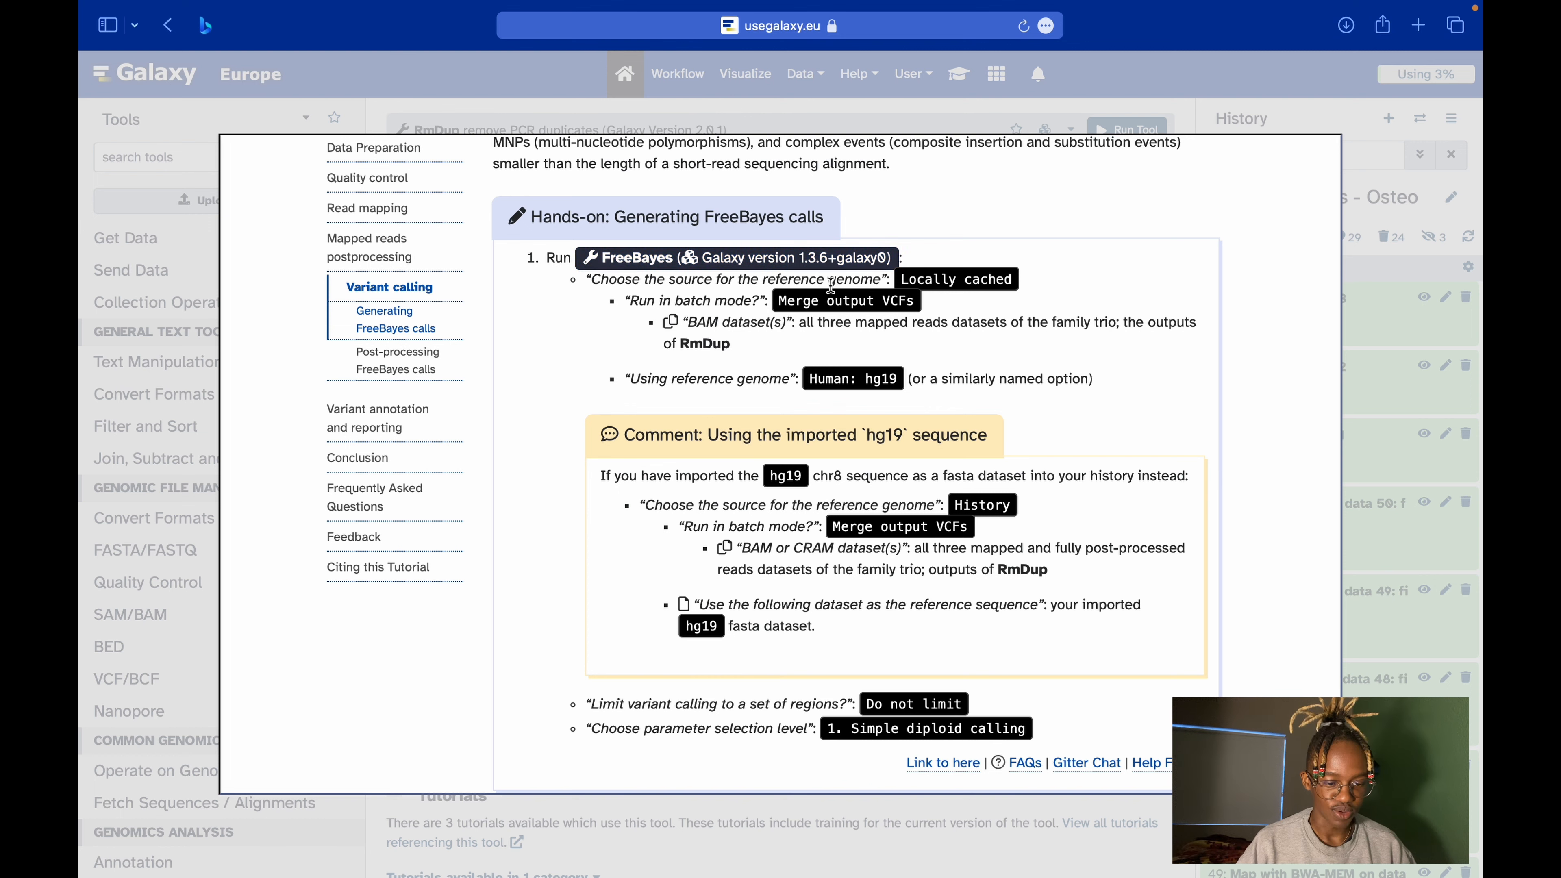
left_click_drag(665, 280, 821, 284)
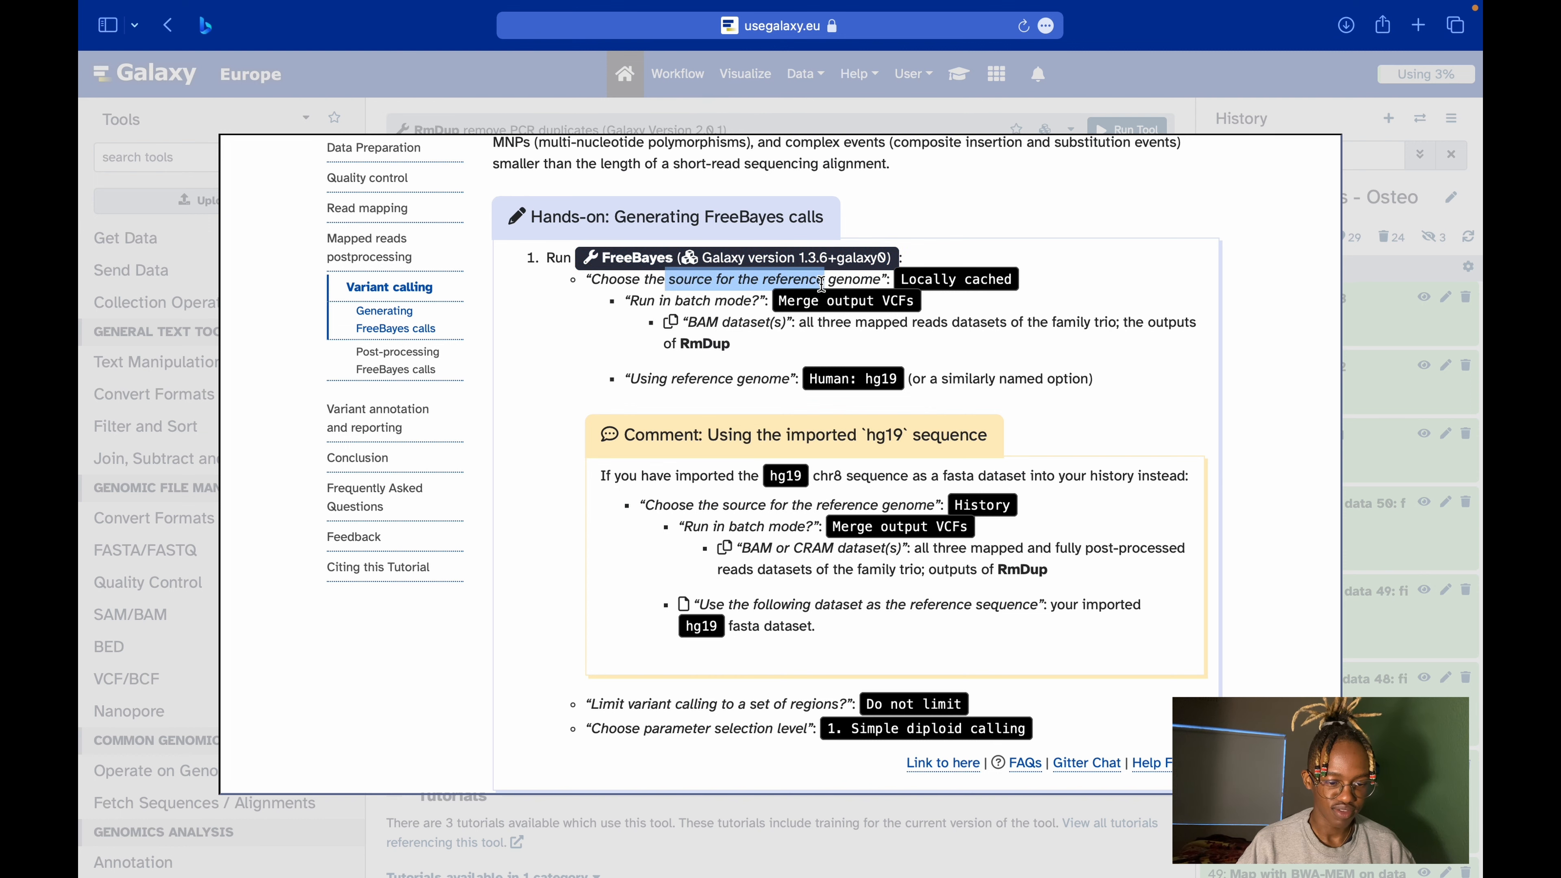
left_click(1178, 286)
key("ctrl+Left")
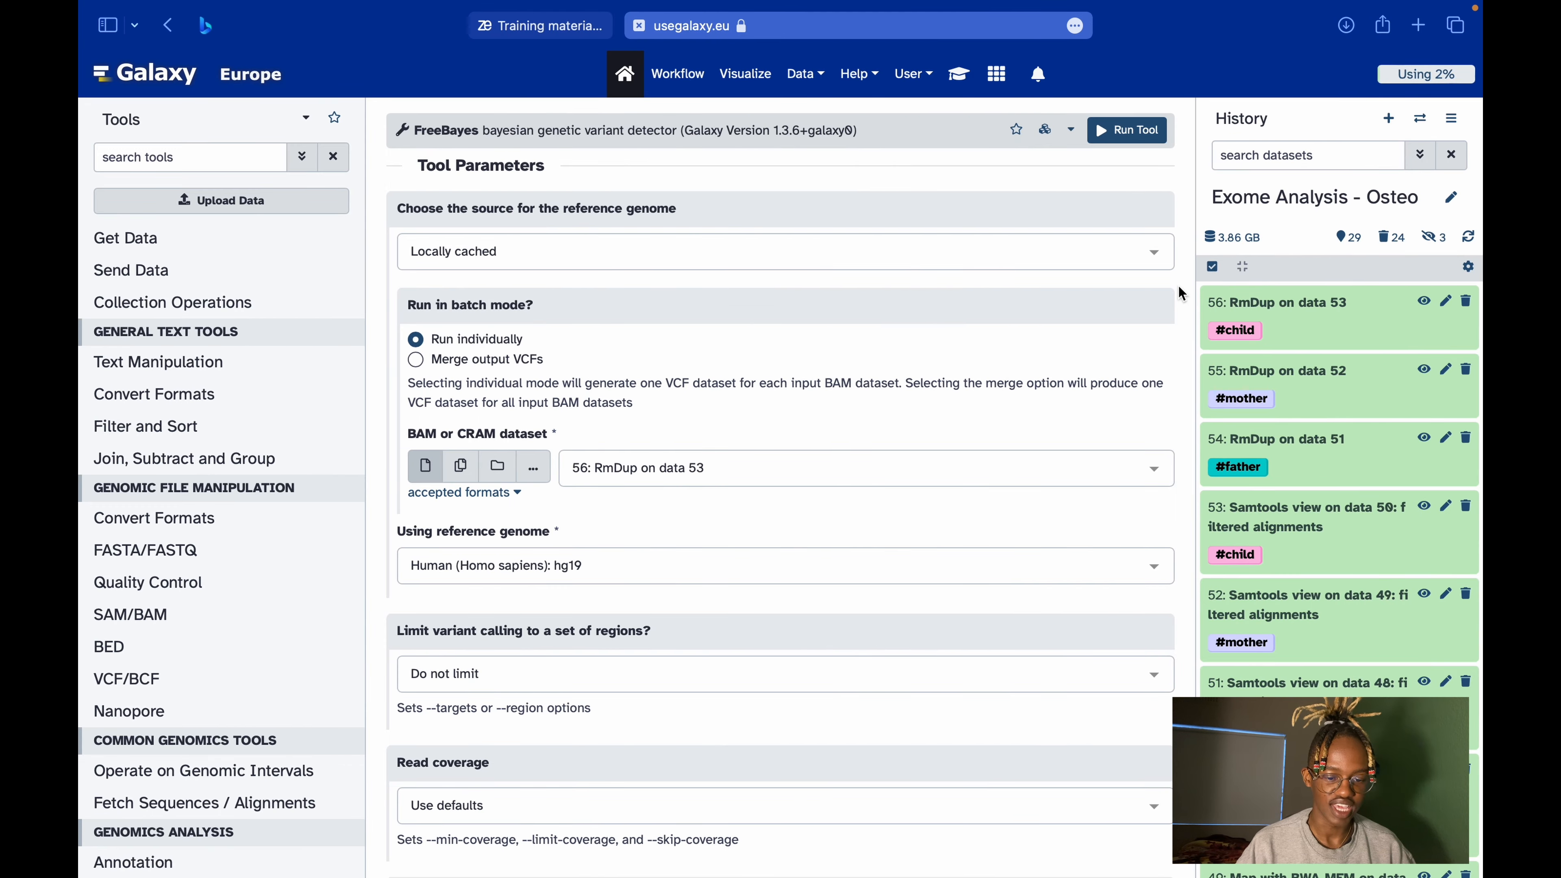
Following the tutorial, set FreeBayes to Merge output VCFs and select RmDup datasets 54, 55 and 56 as its BAM input.
key("ctrl+Right")
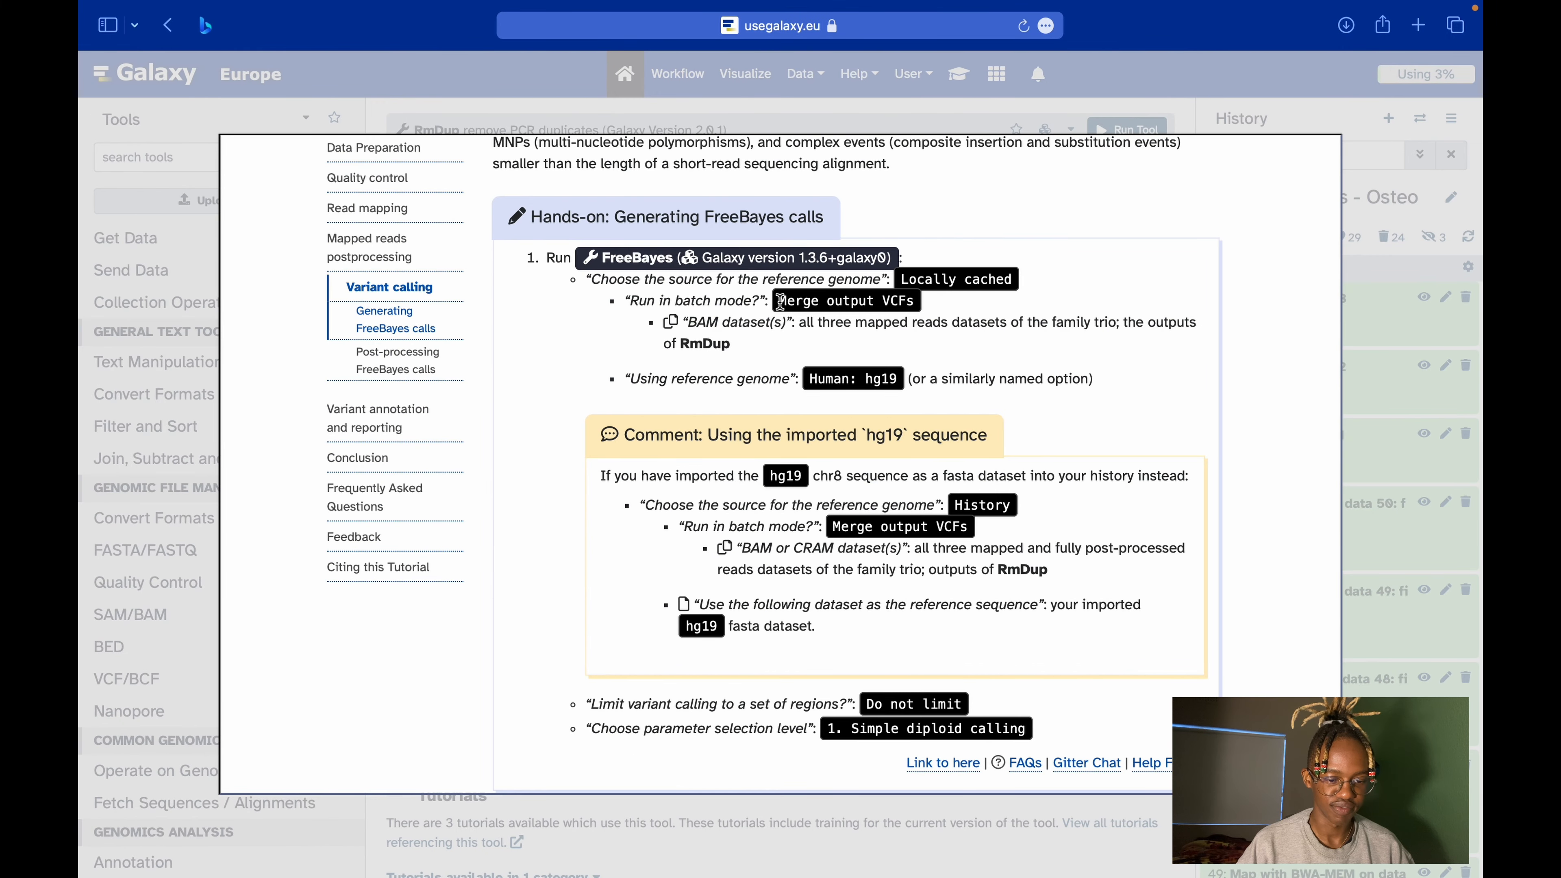
left_click_drag(641, 303, 712, 303)
left_click(1000, 313)
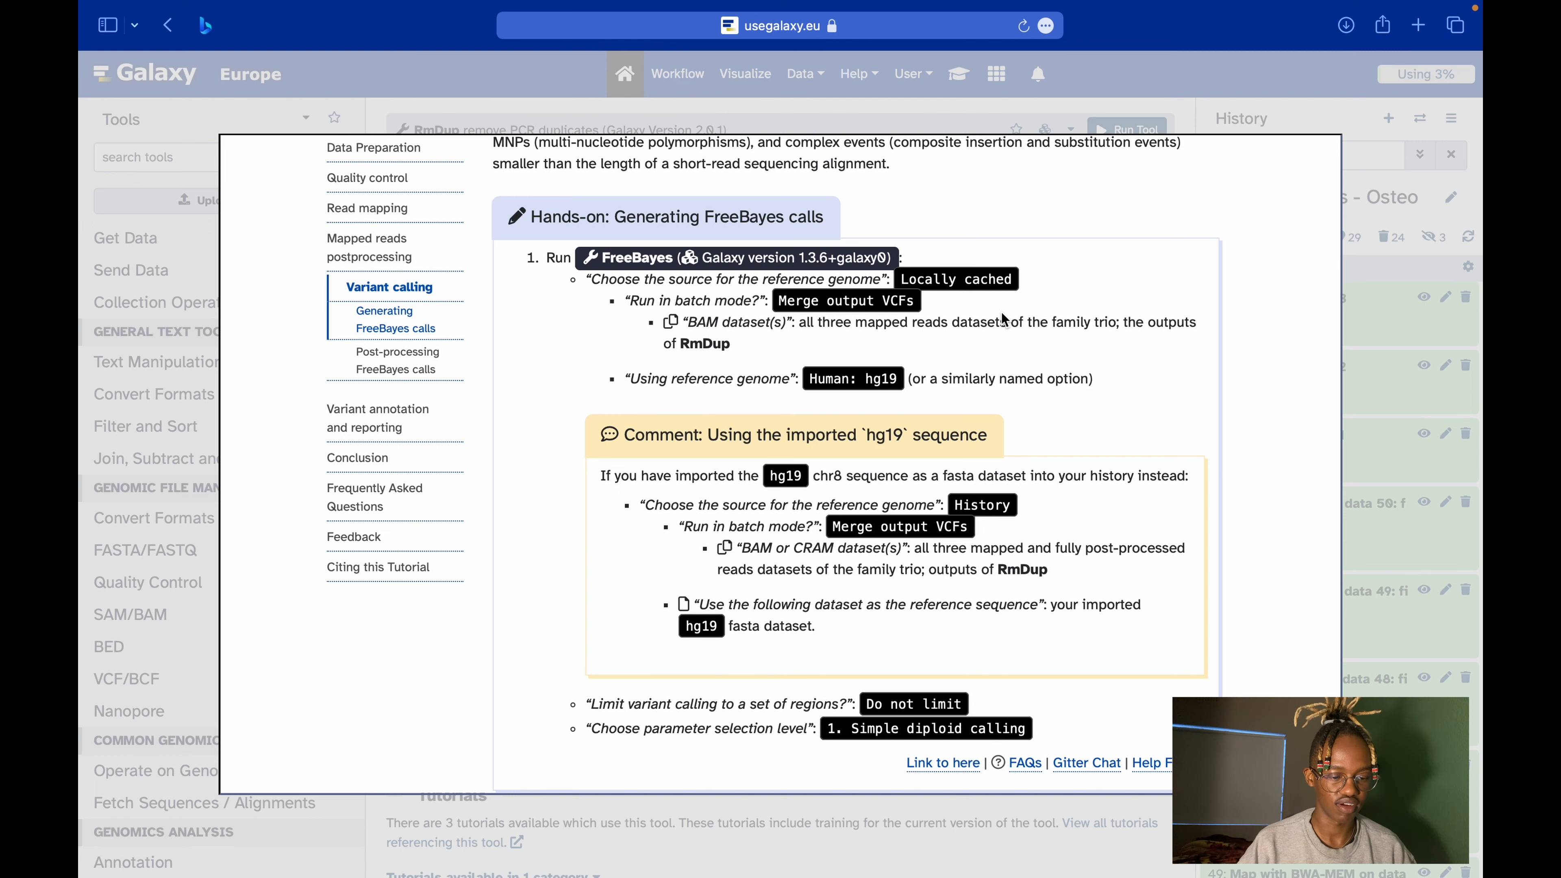
key("ctrl+Left")
left_click(483, 361)
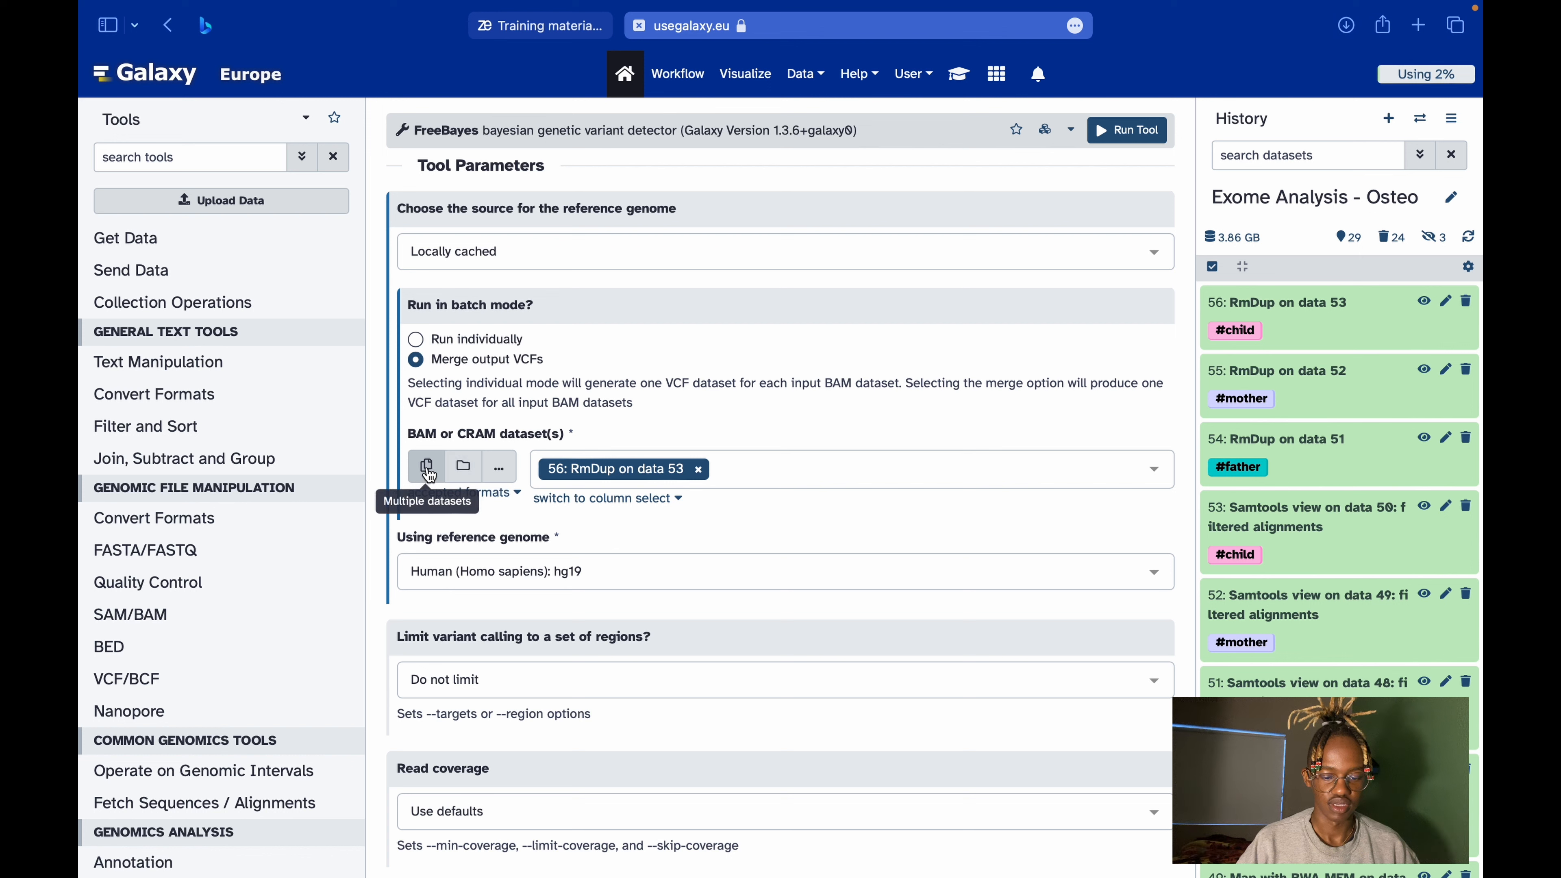
left_click(781, 480)
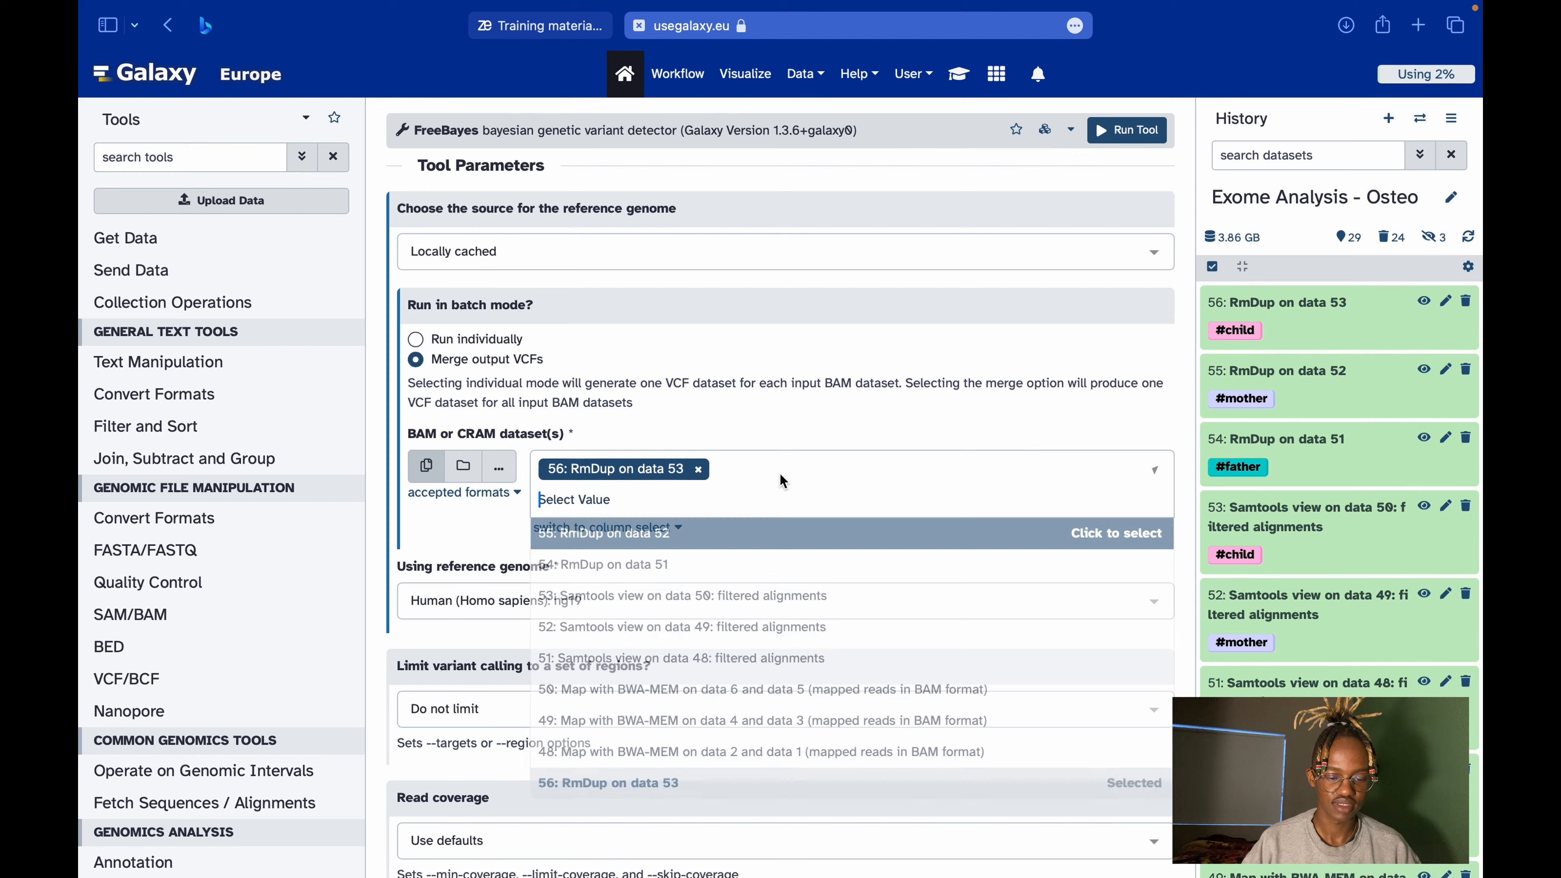
left_click(737, 536)
left_click(737, 536)
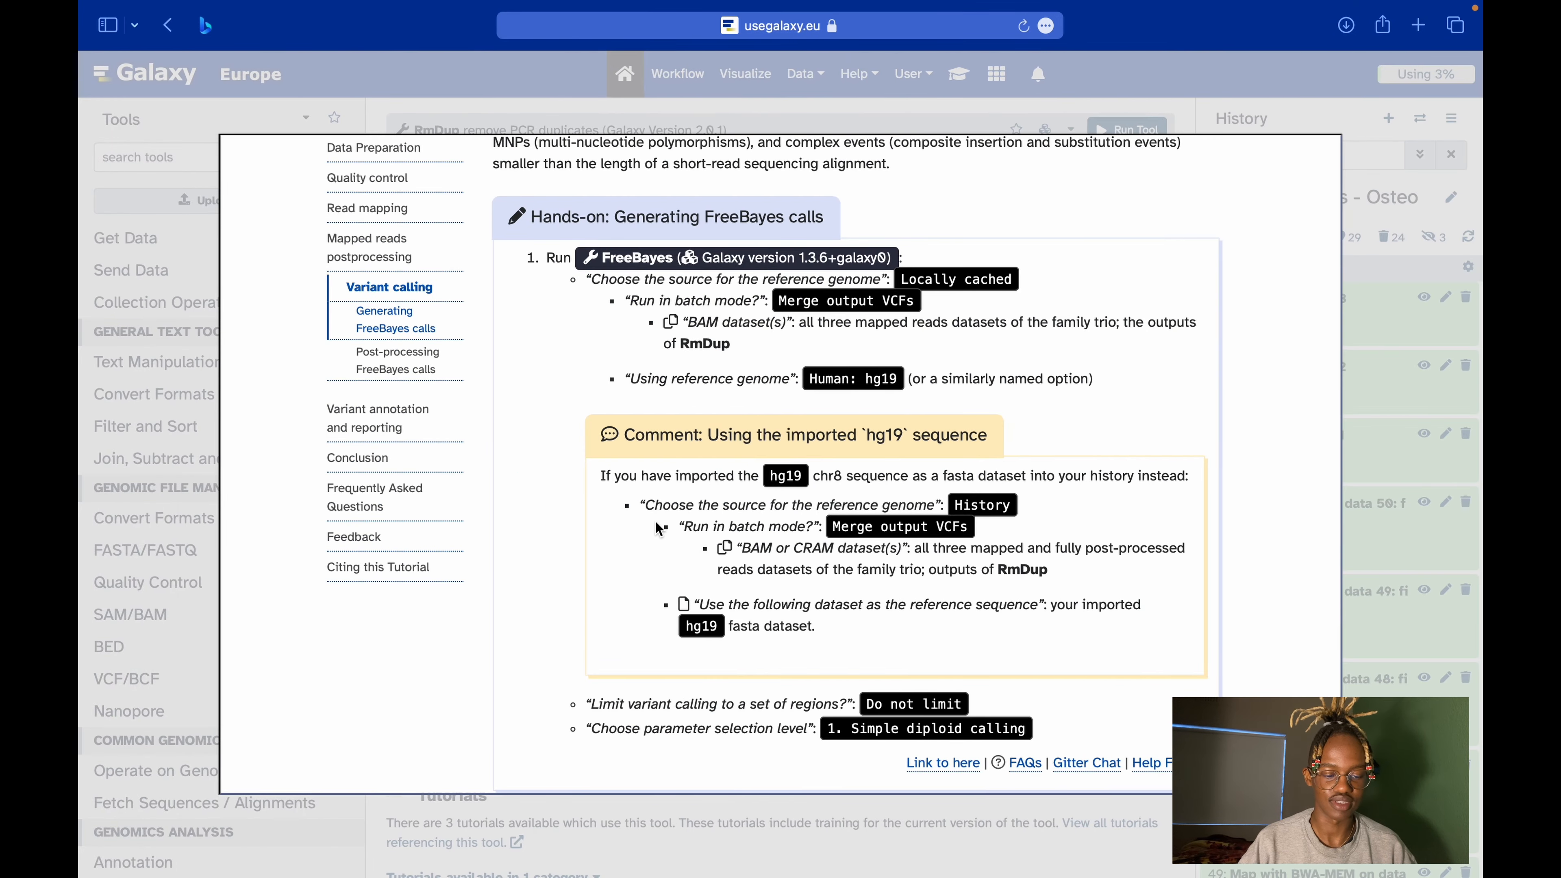
Compare FreeBayes' region limit and parameter selection level with the values given in the tutorial.
scroll(657, 527, "down", 2)
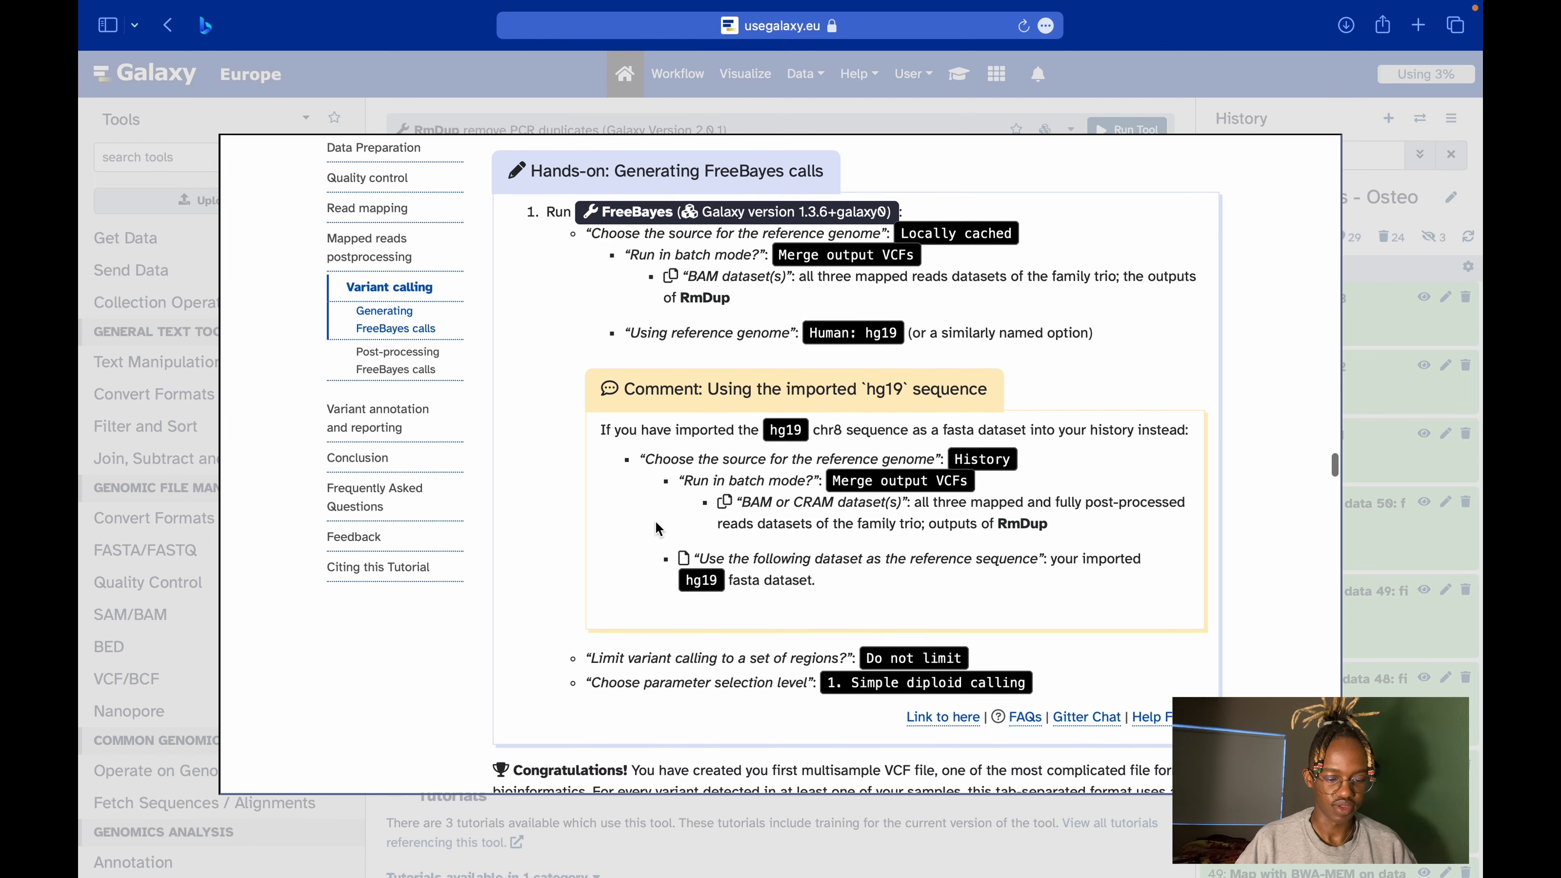
left_click_drag(618, 661, 718, 662)
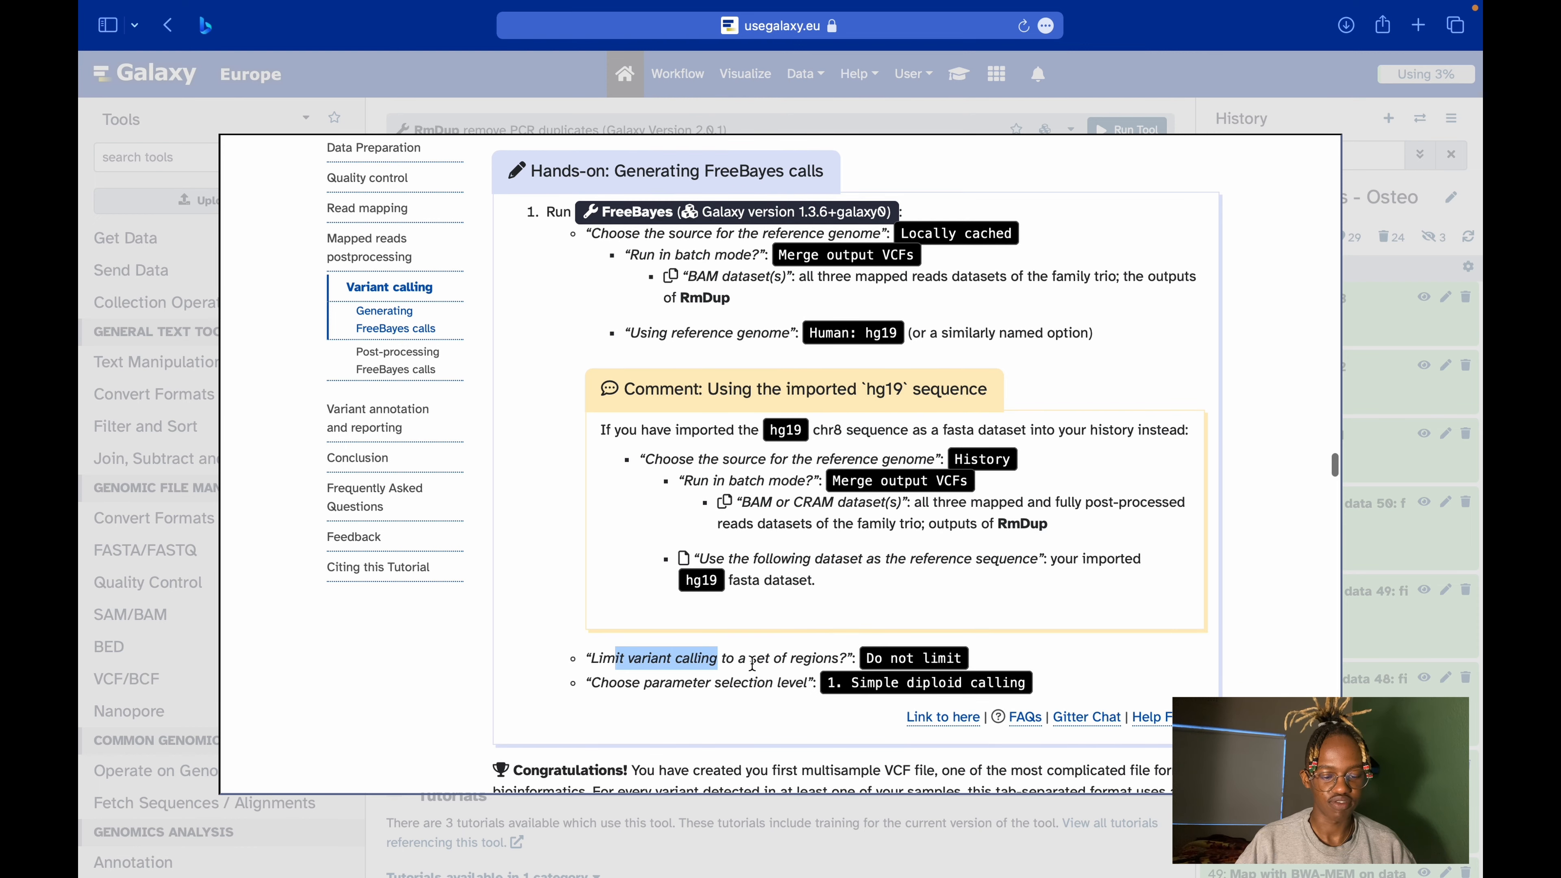
key("ctrl+Left")
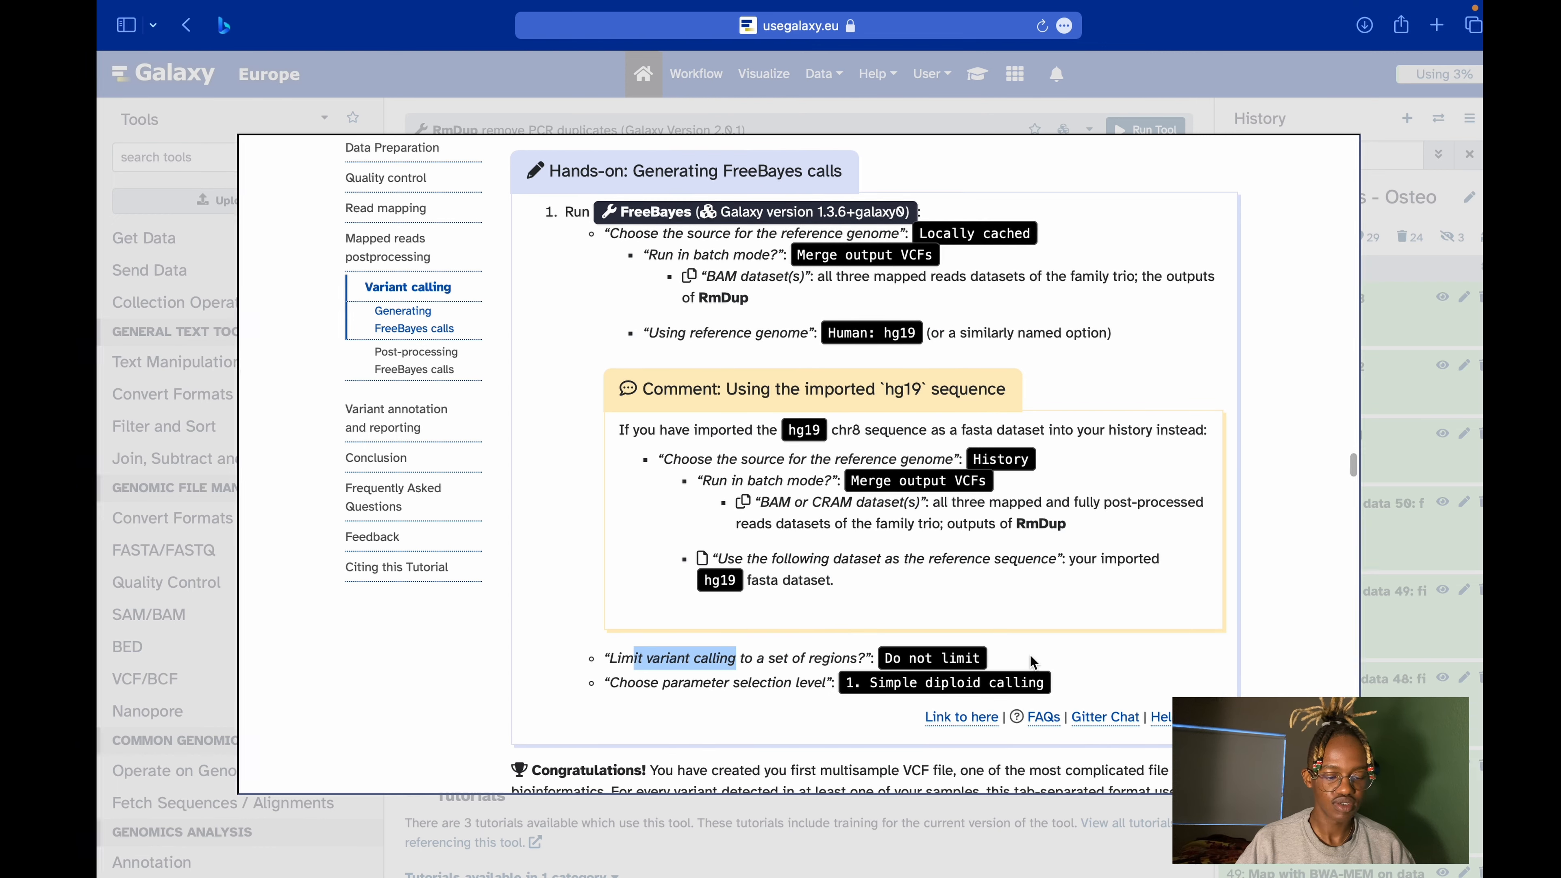
scroll(805, 607, "down", 3)
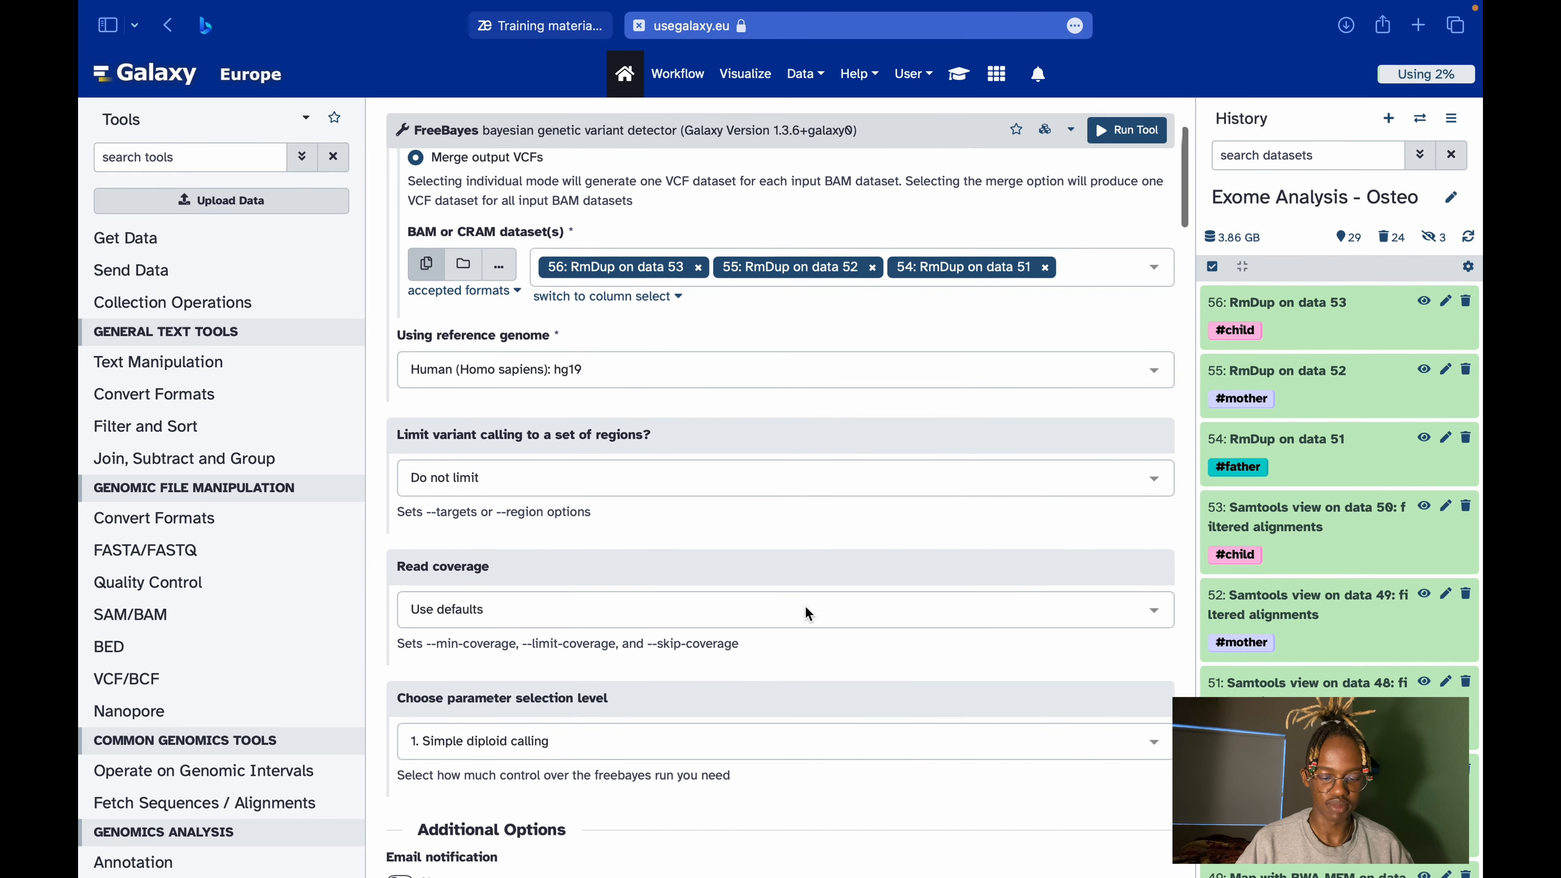
key("ctrl+Right")
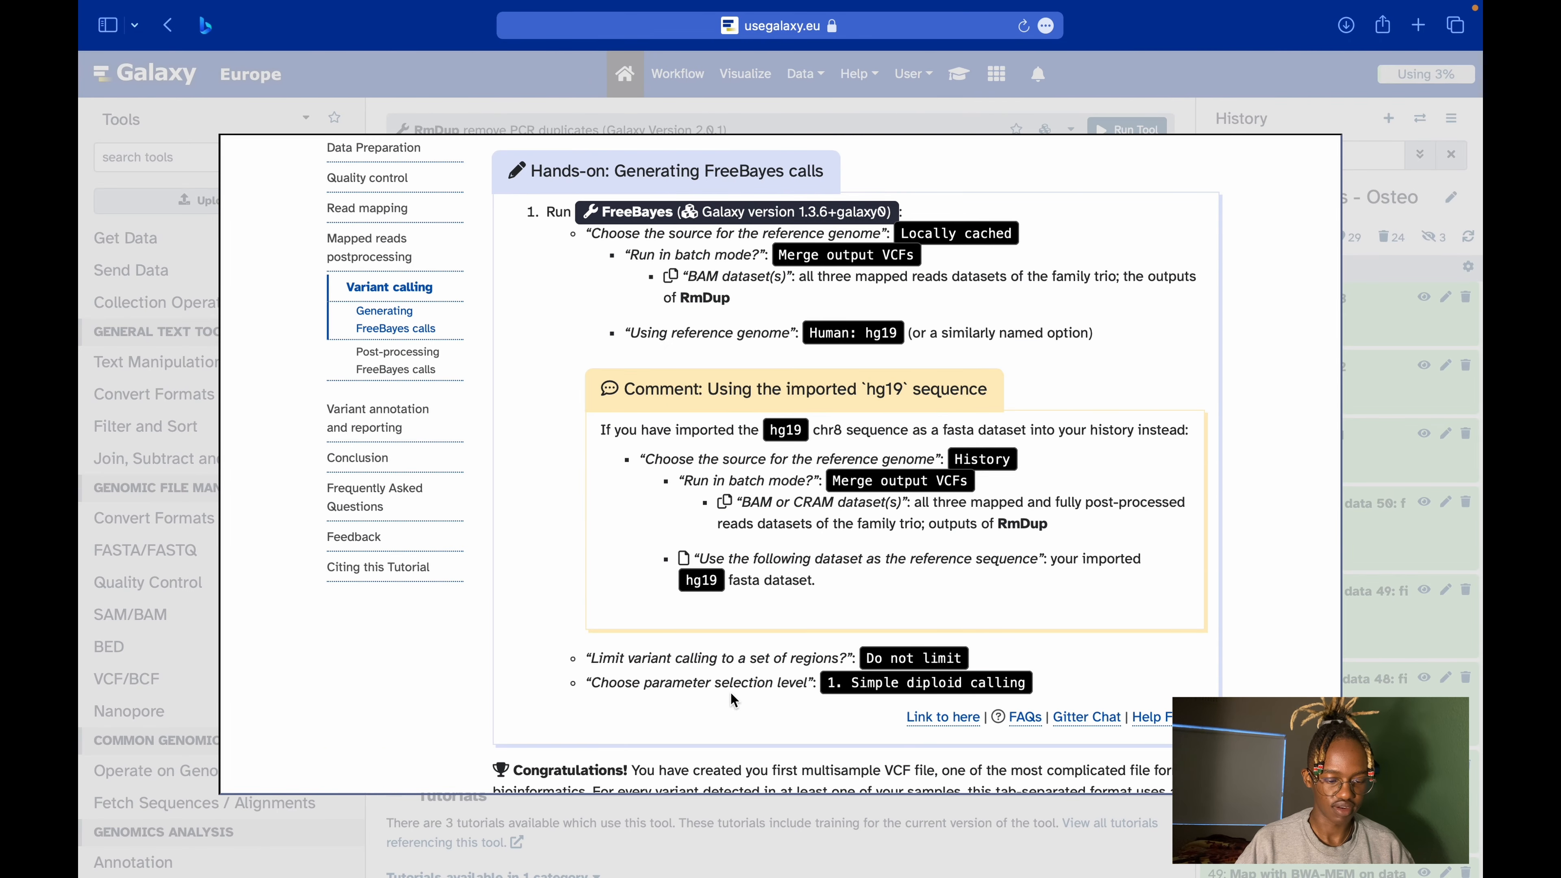
left_click_drag(625, 682, 803, 682)
left_click(794, 713)
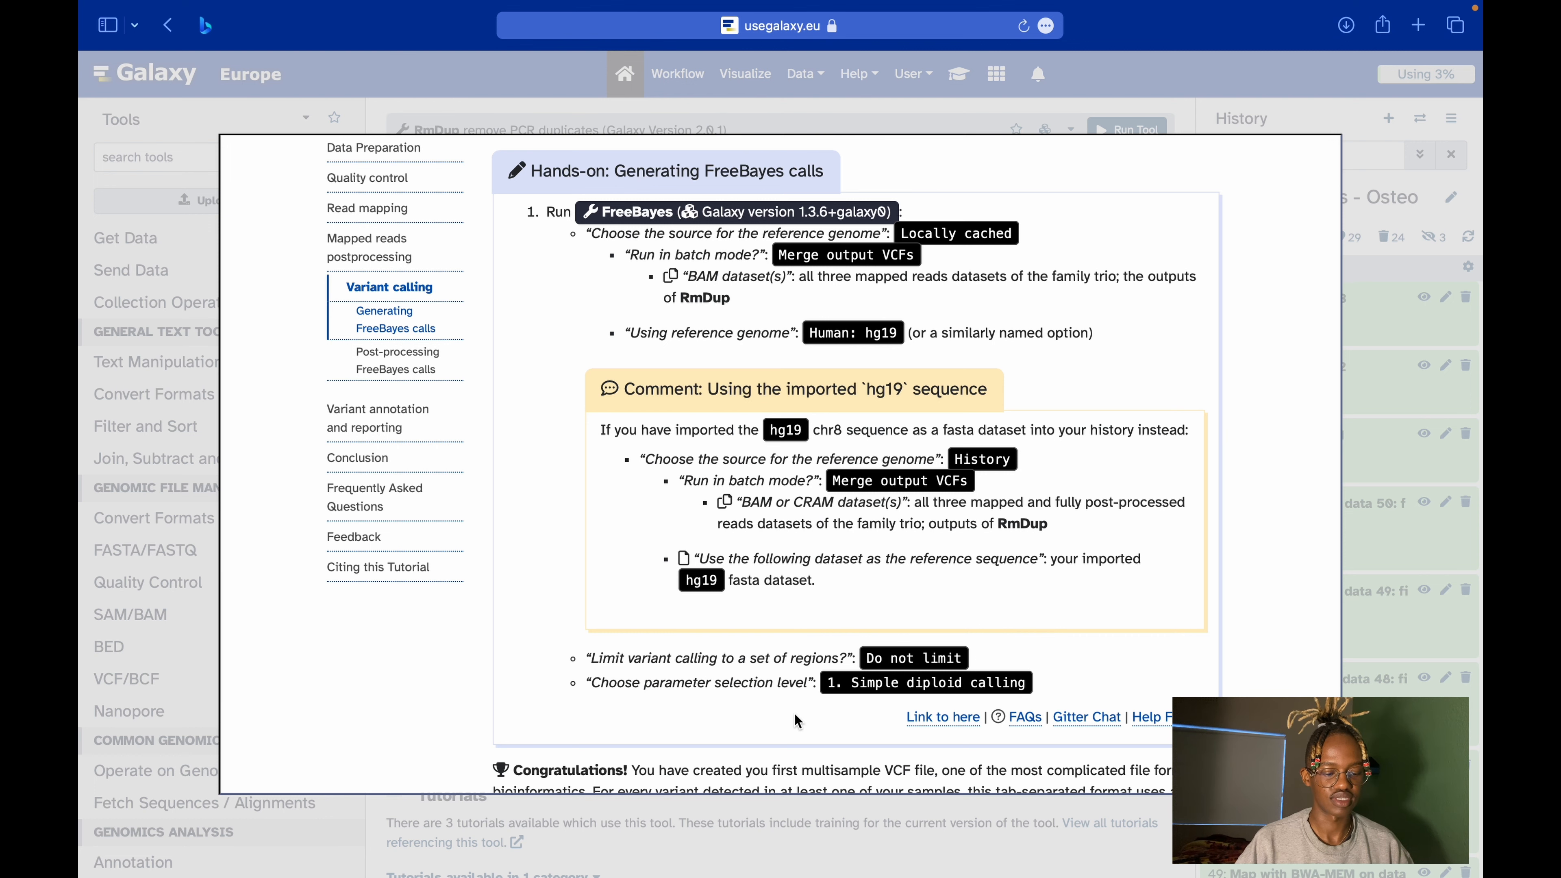
key("ctrl+Left")
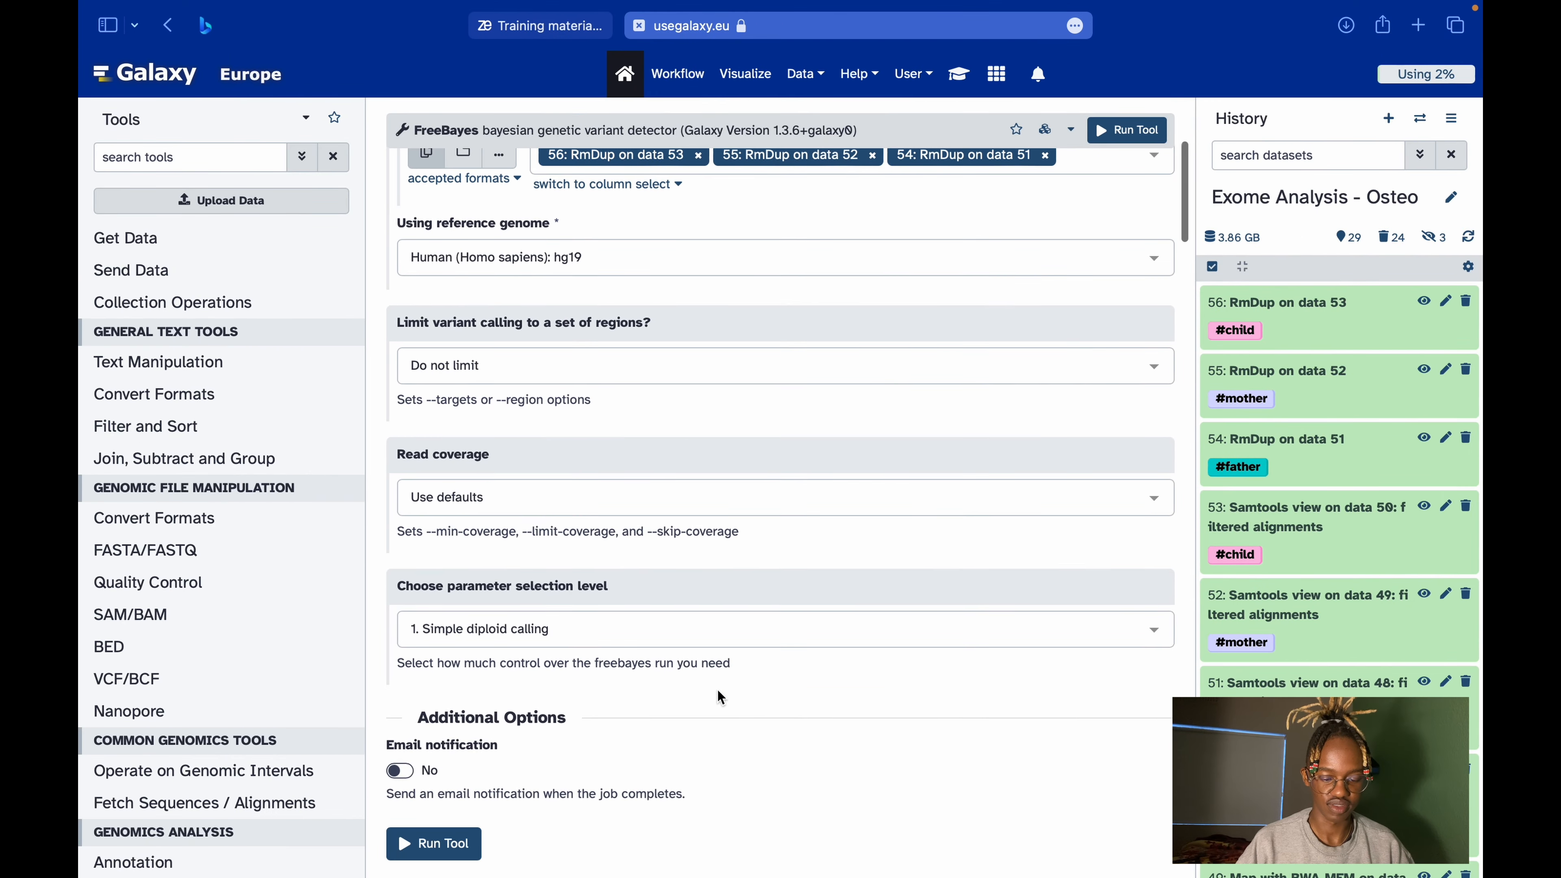
Recheck the complete FreeBayes settings against the tutorial and run variant calling on the three RmDup datasets.
scroll(731, 664, "down", 1)
scroll(731, 664, "up", 4)
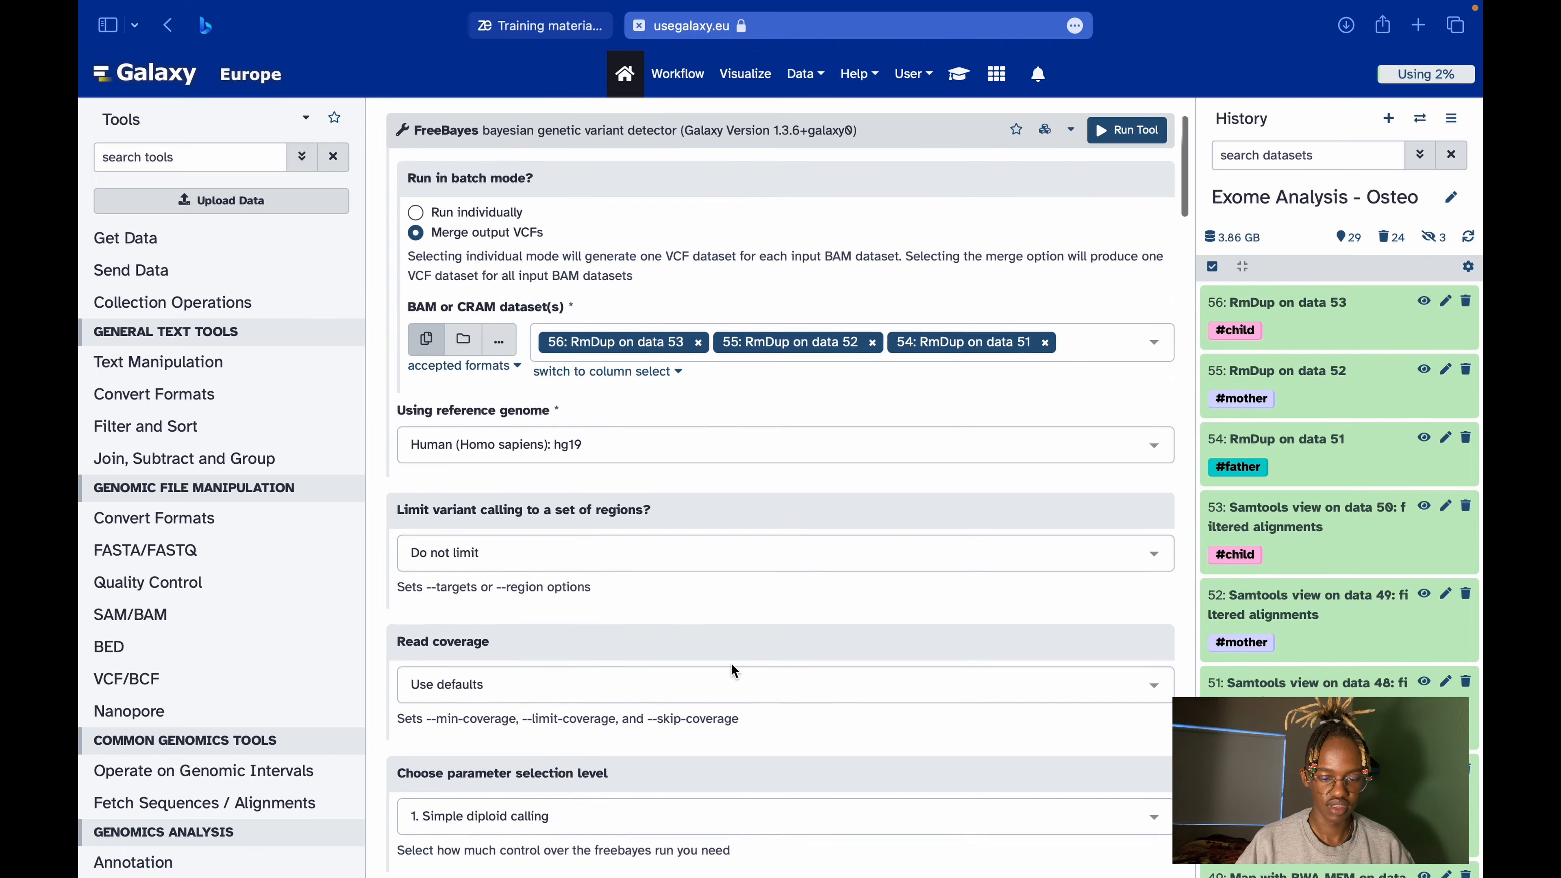
scroll(737, 652, "up", 2)
scroll(754, 618, "down", 5)
key("ctrl+Right")
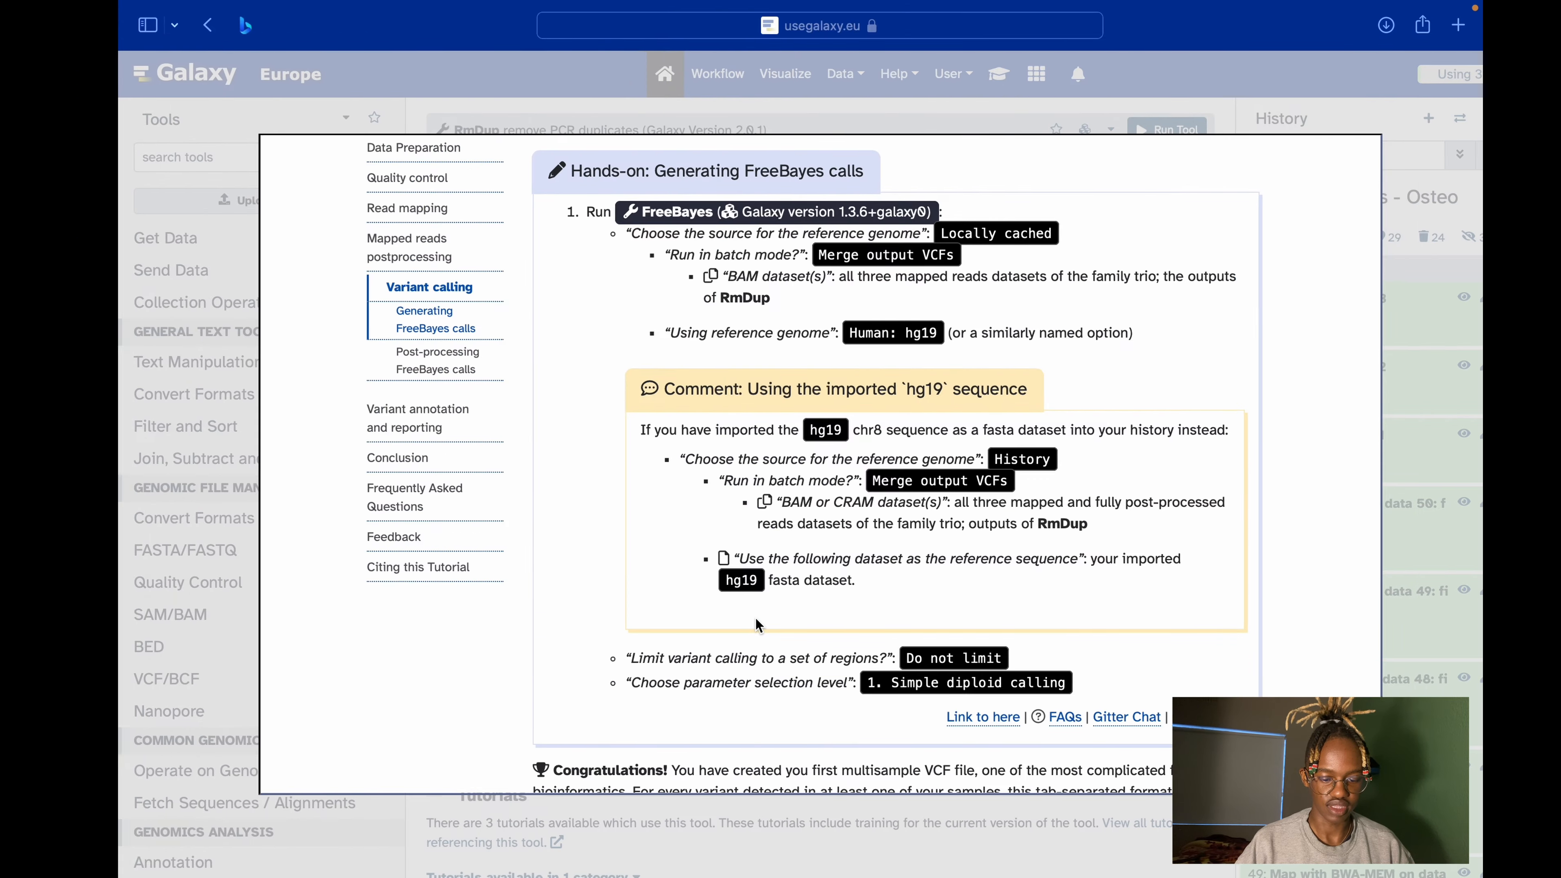
scroll(754, 617, "down", 3)
key("ctrl+Left")
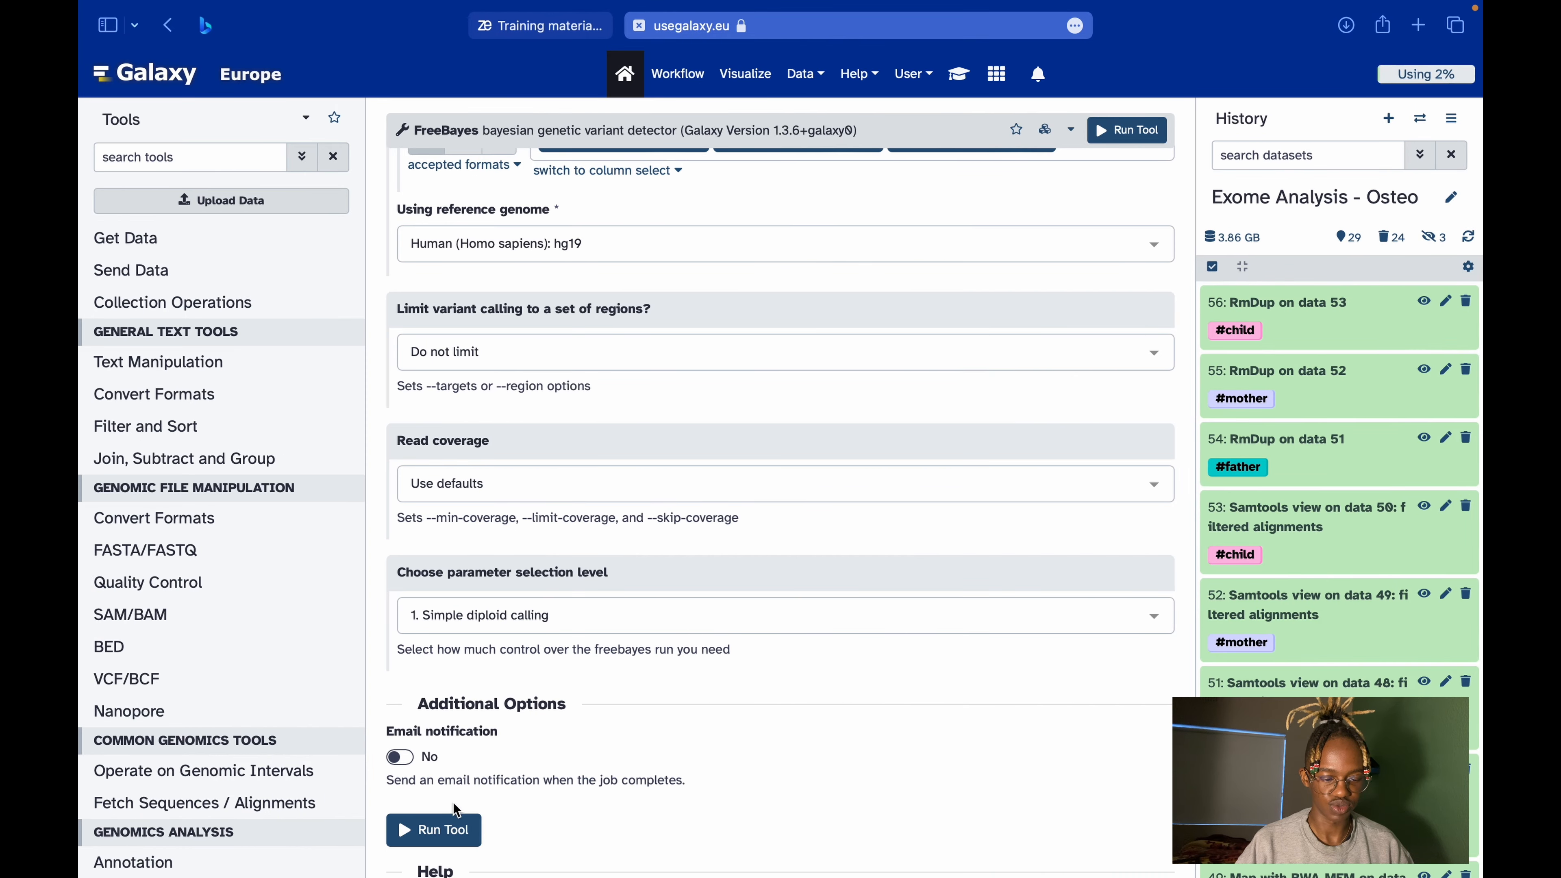
left_click(437, 827)
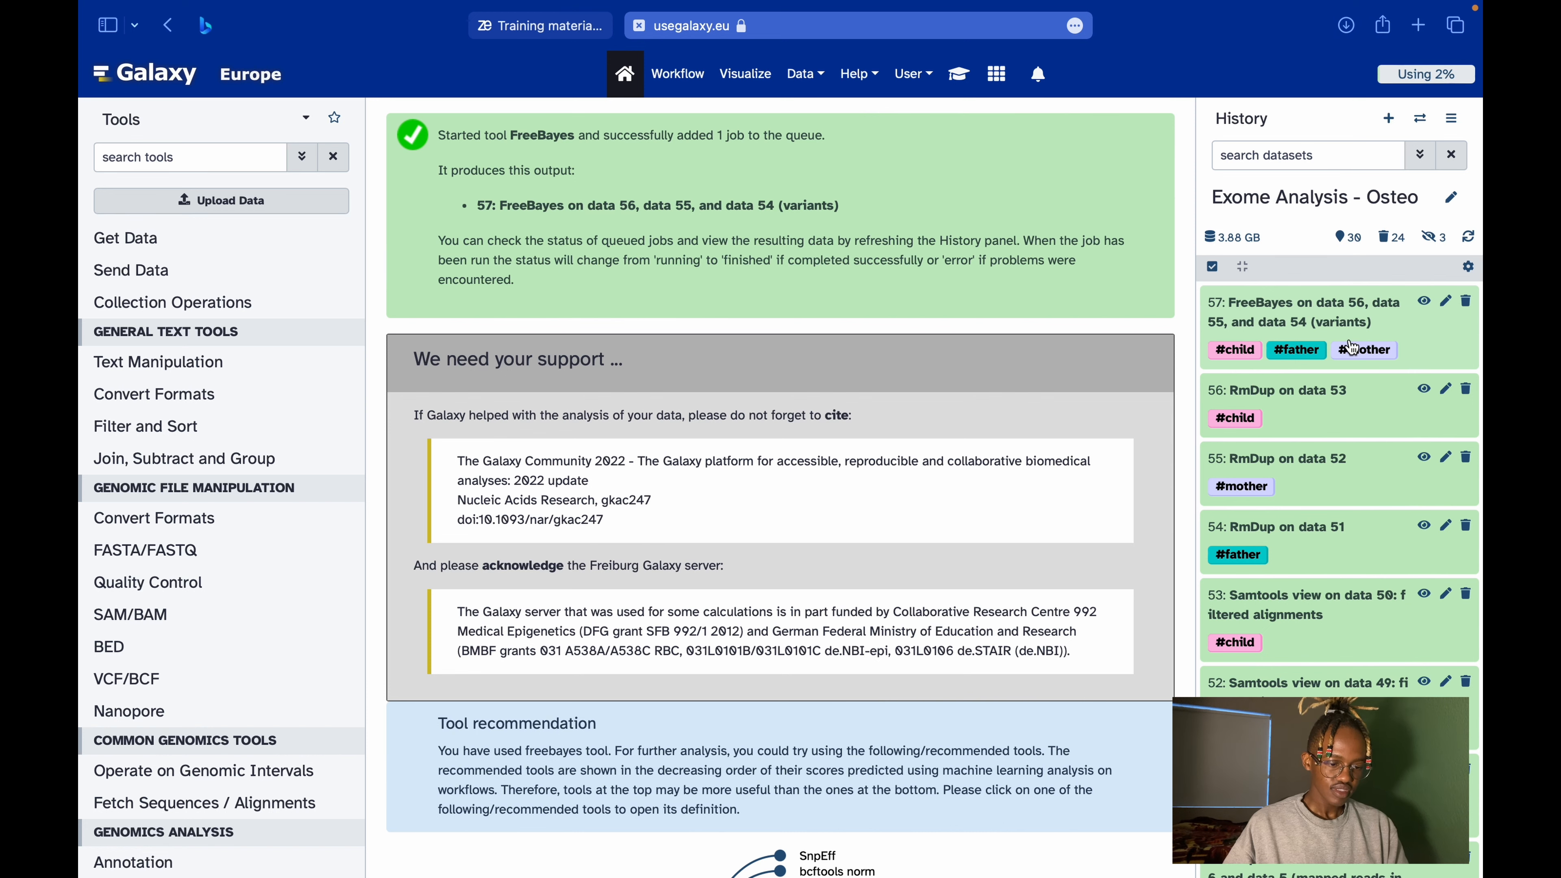
Read the tutorial's optional exercise on inspecting the VCF output and display the contents of FreeBayes variants dataset 57.
key("ctrl+Right")
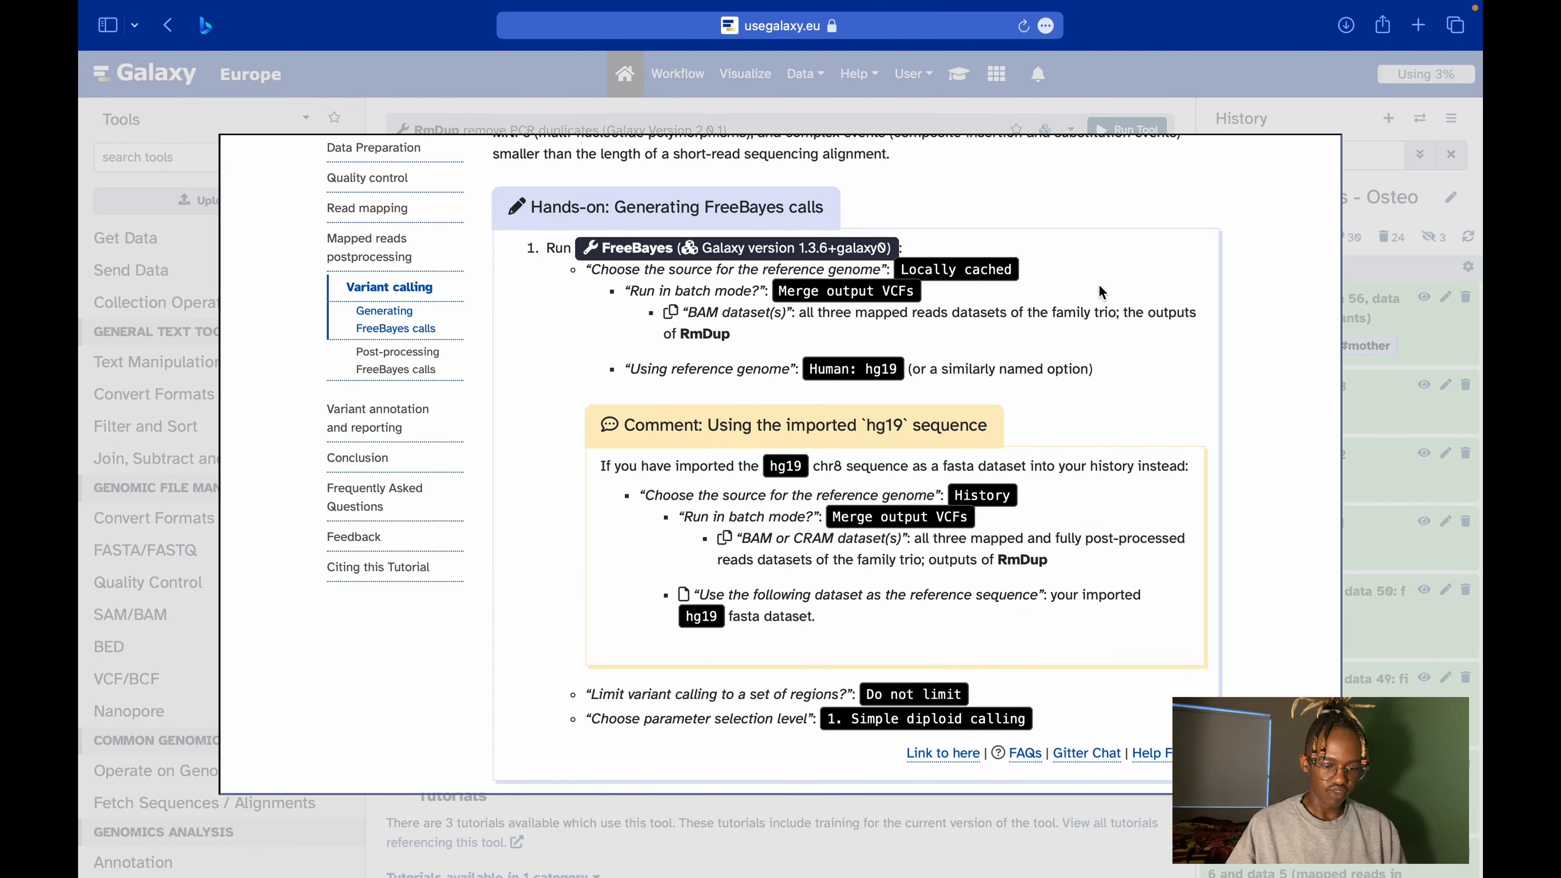
scroll(1206, 333, "down", 10)
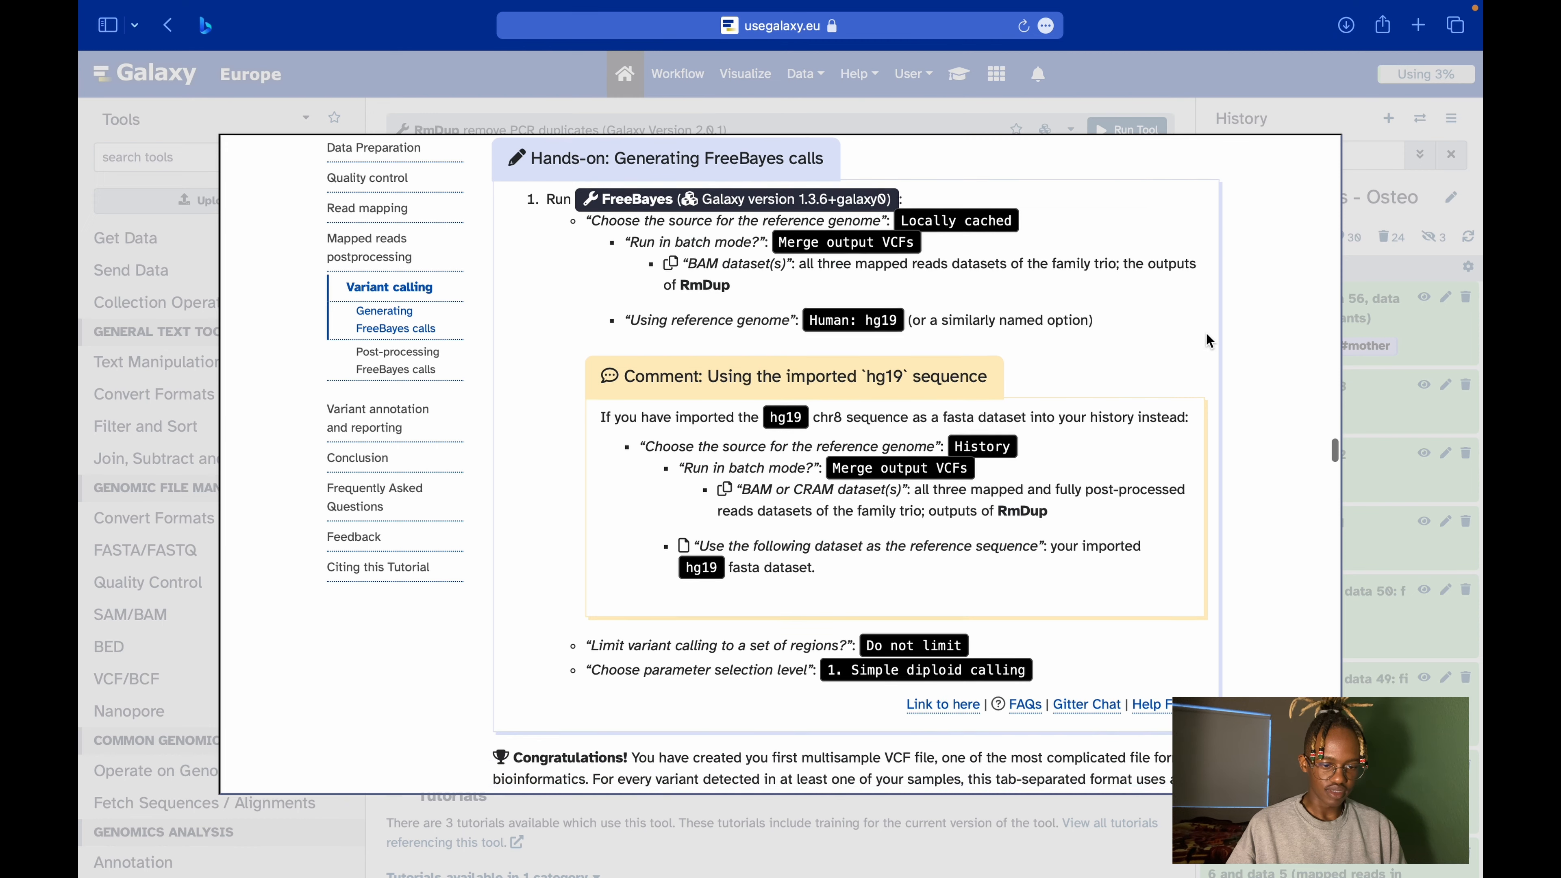
scroll(1206, 333, "down", 2)
scroll(1206, 333, "up", 1)
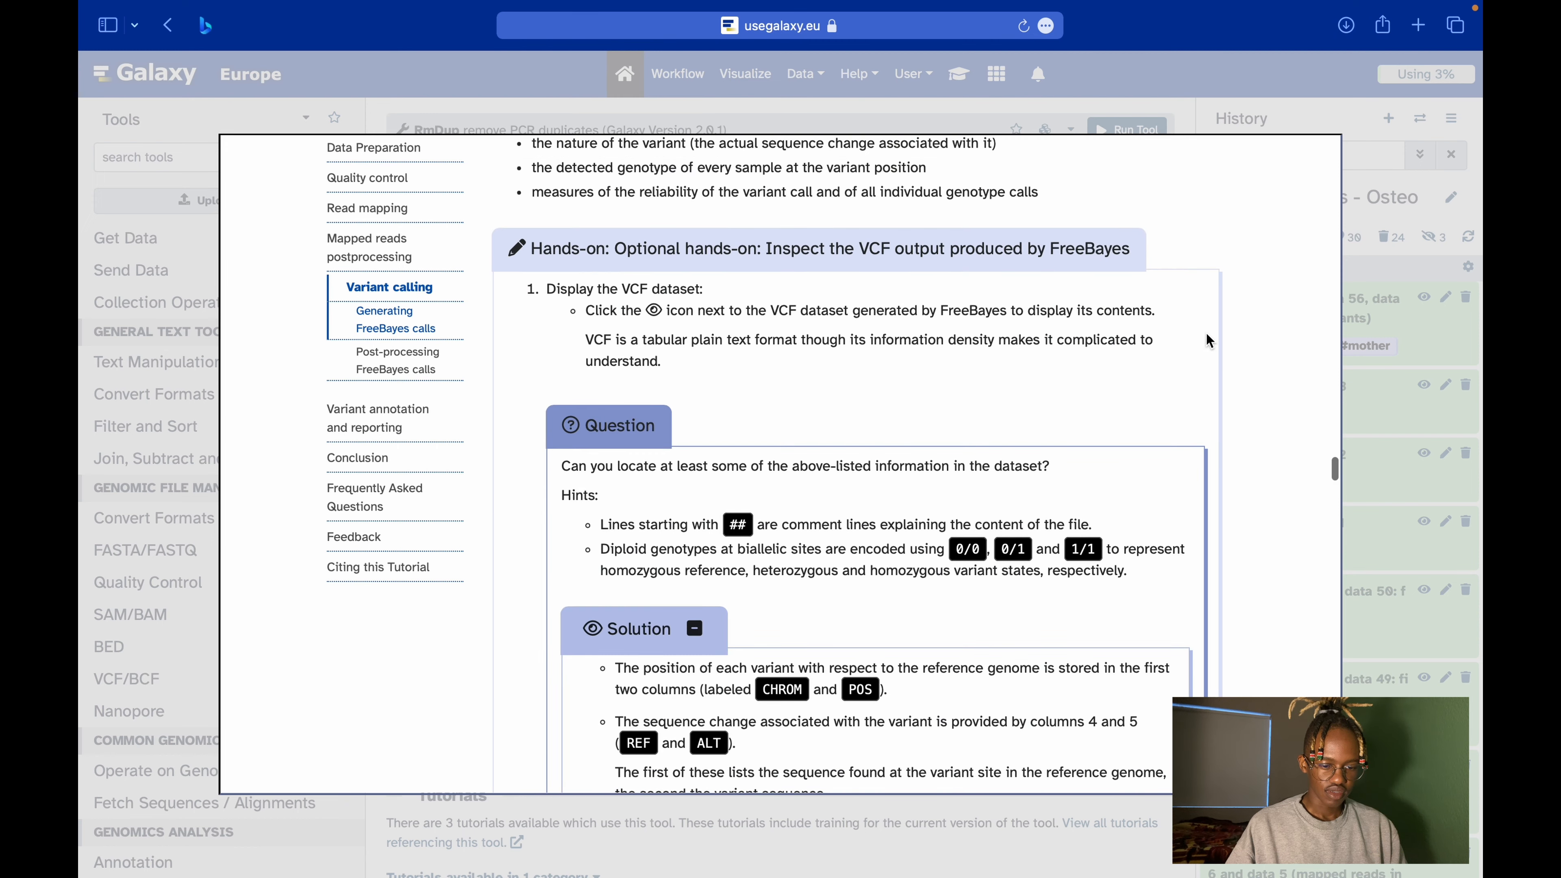
scroll(1207, 333, "up", 3)
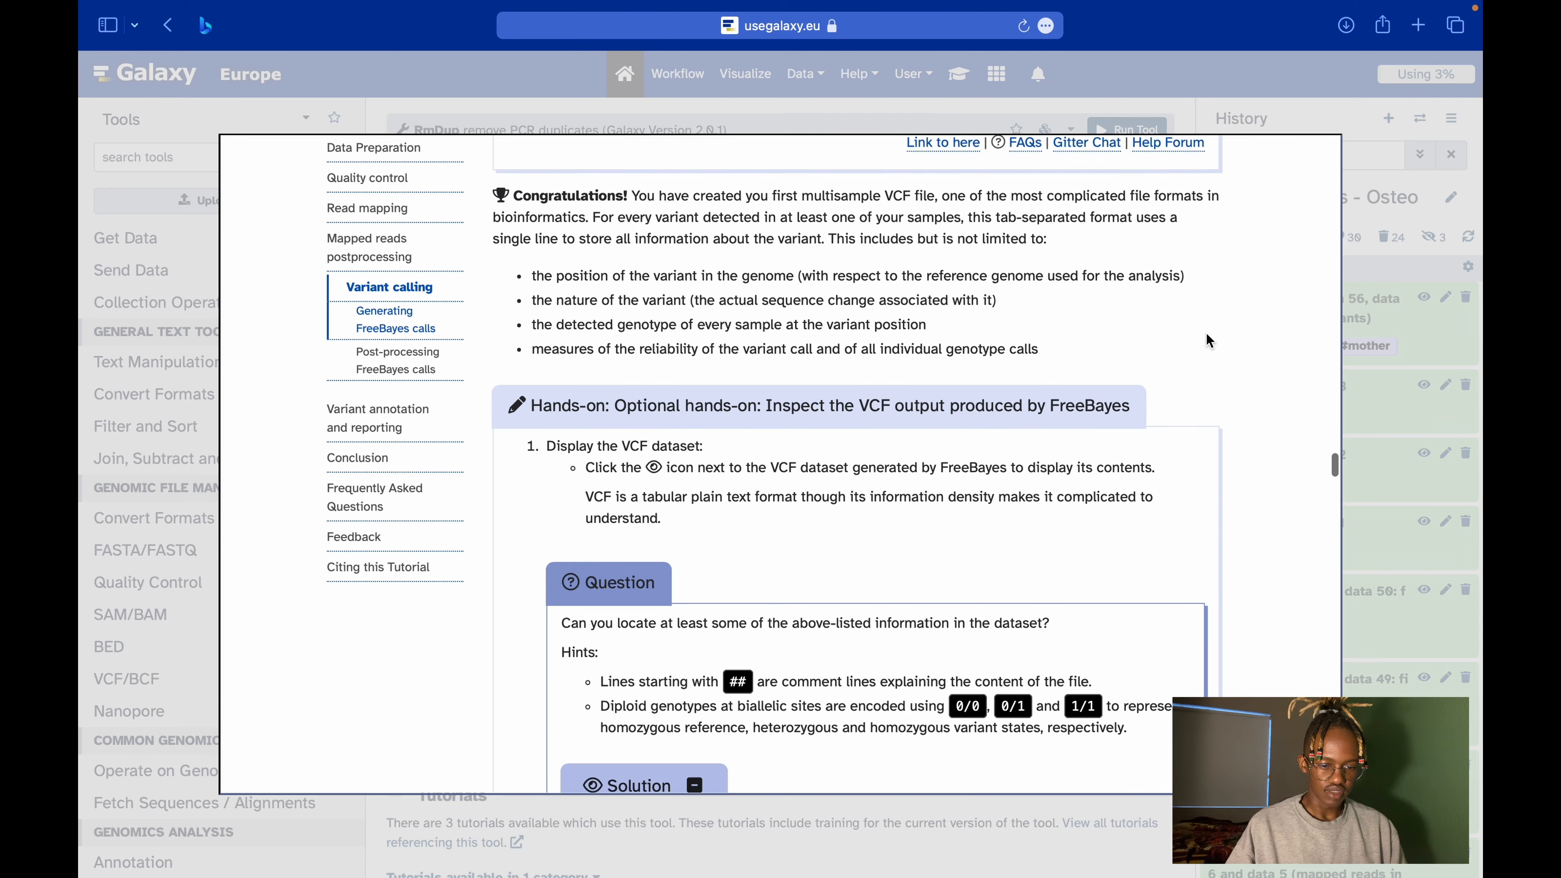
scroll(1206, 335, "down", 5)
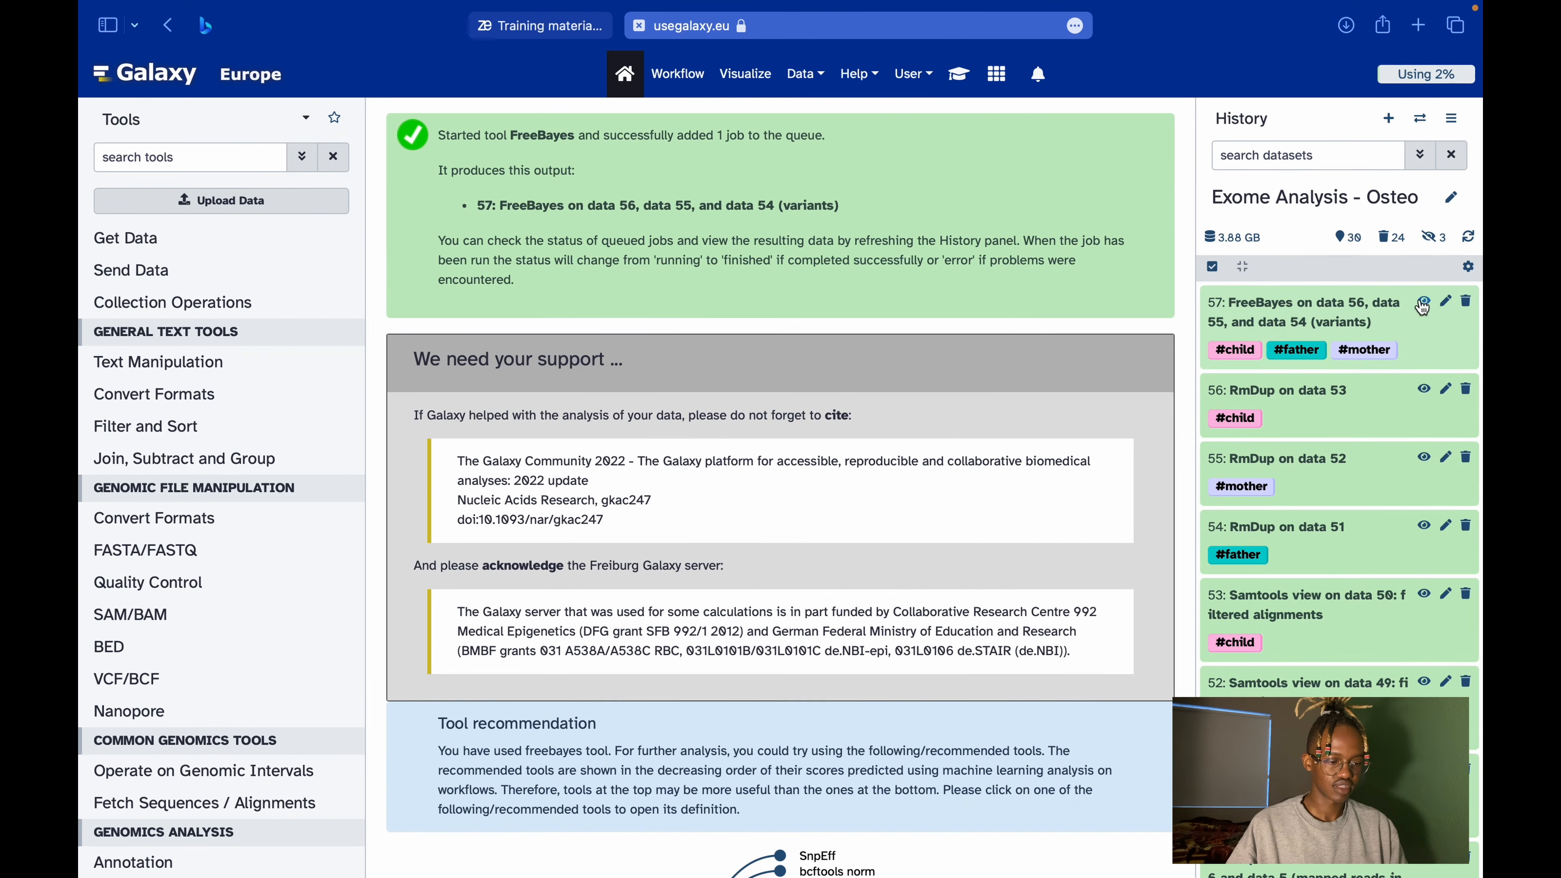
left_click(1423, 303)
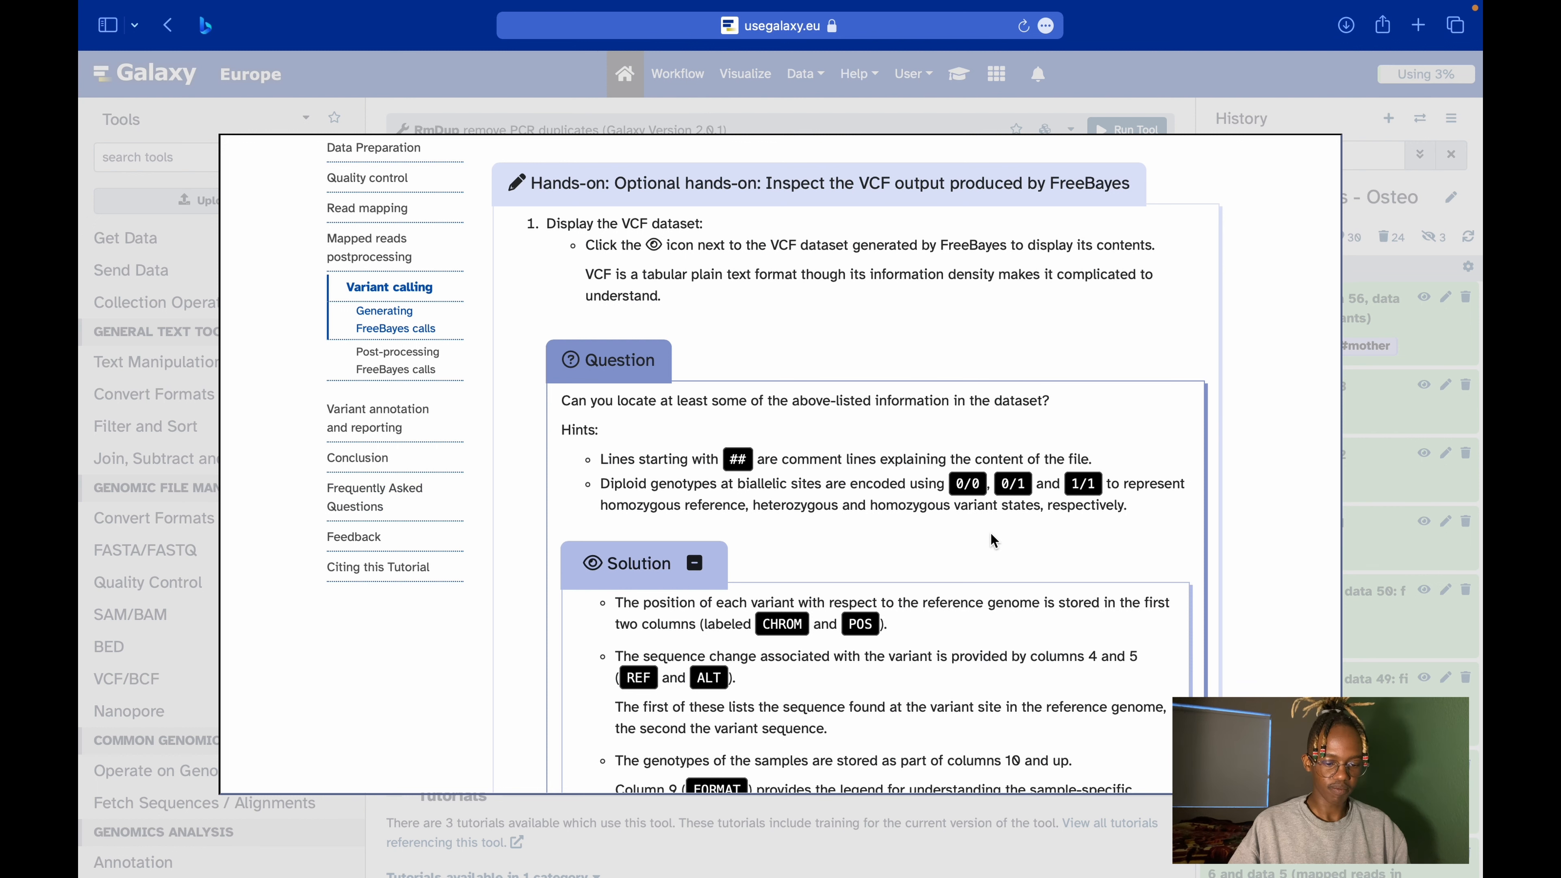
Read the exercise's solution on VCF columns and examine the header lines and variant records in the FreeBayes output.
scroll(991, 535, "down", 6)
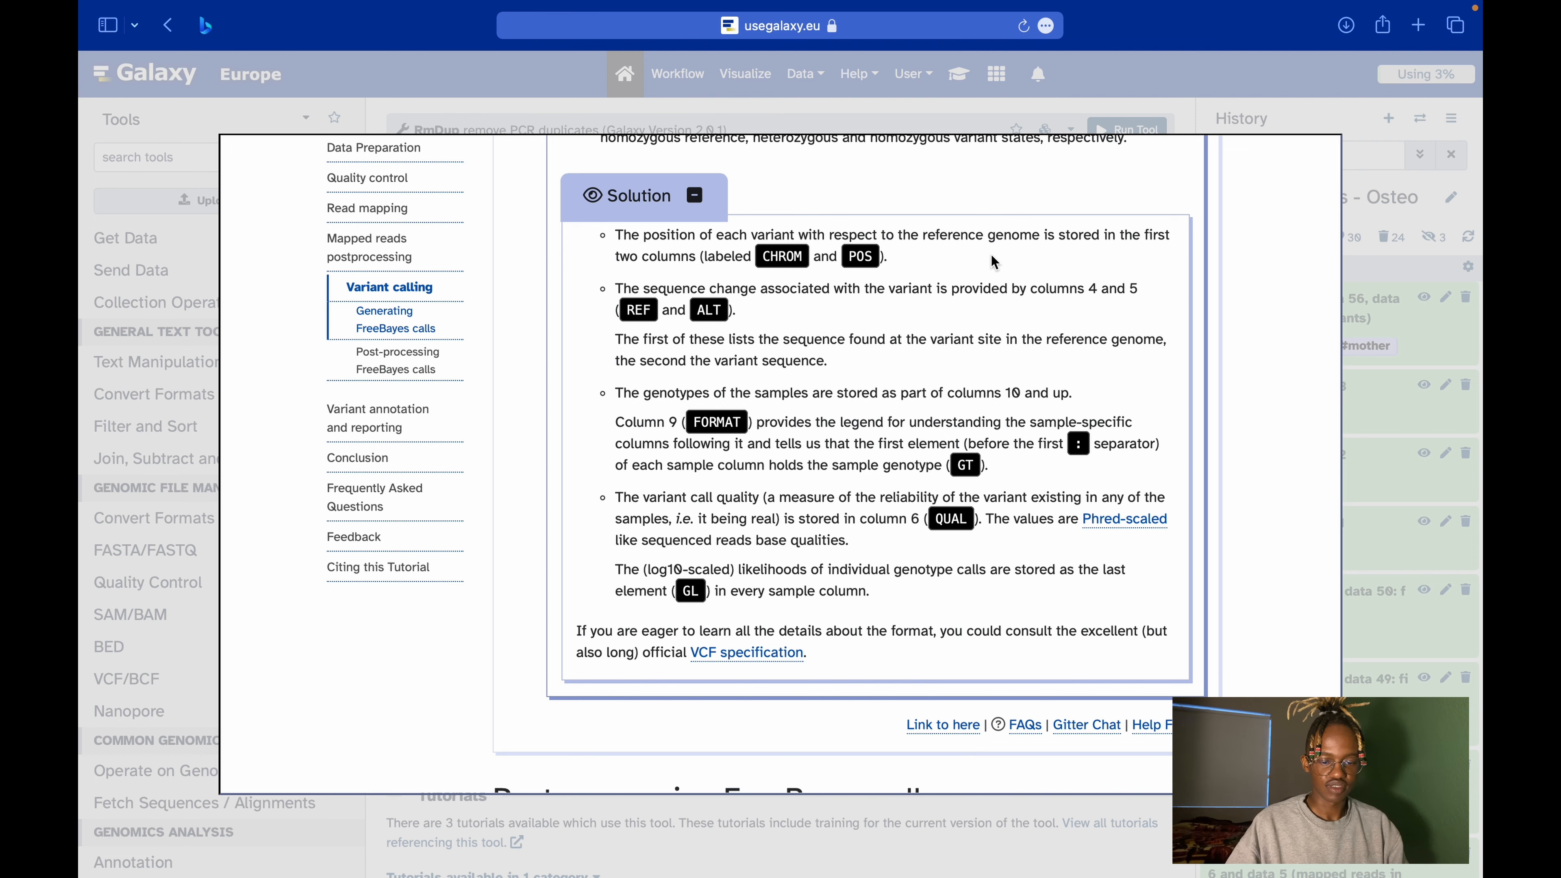
key("ctrl+Left")
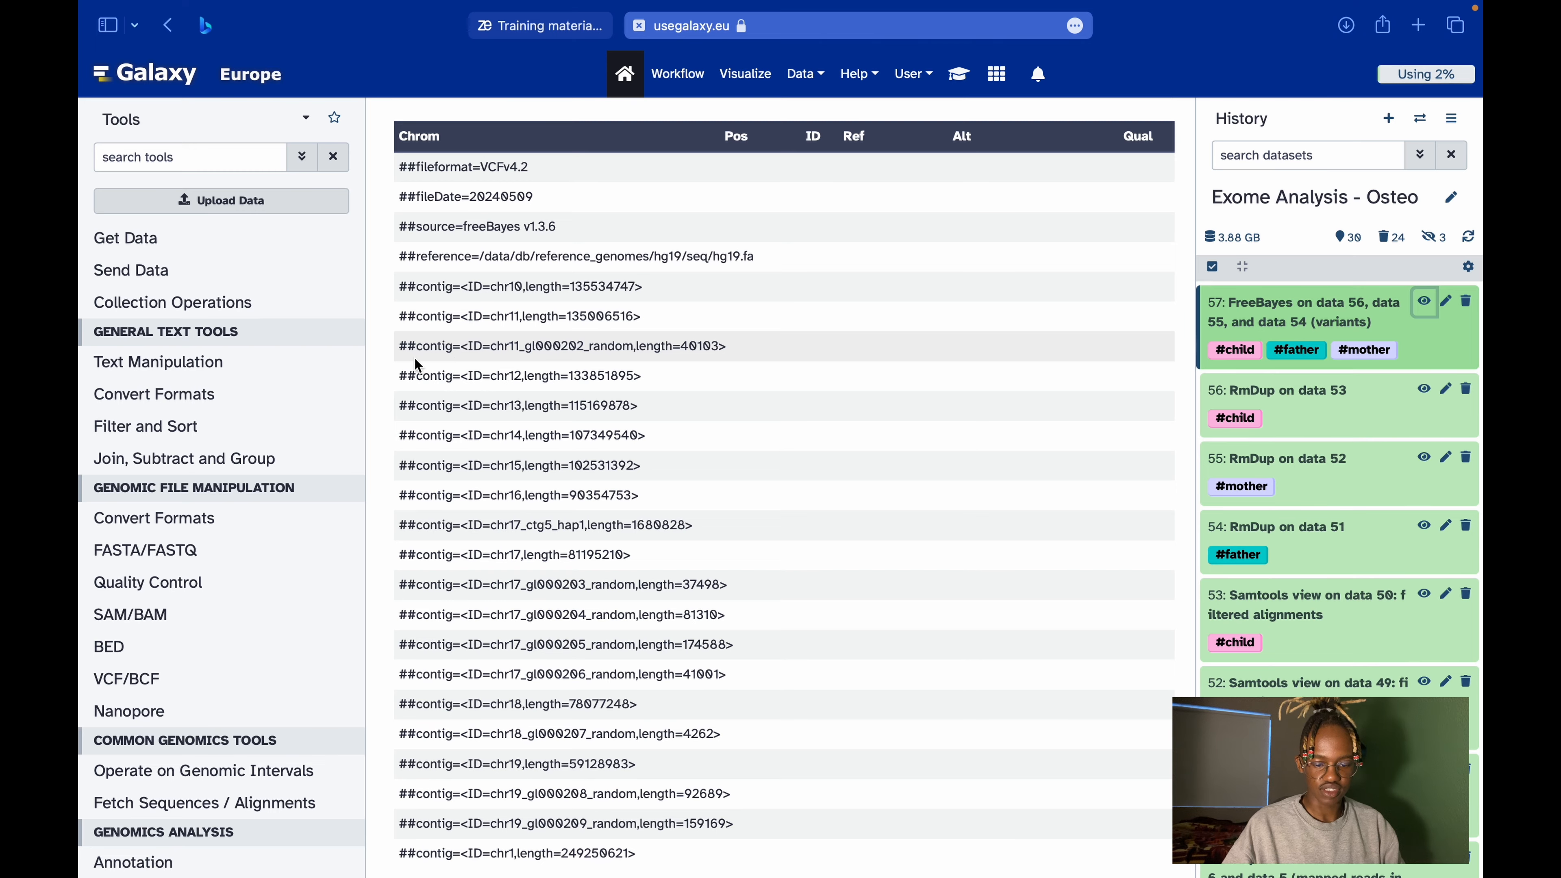
scroll(444, 460, "down", 10)
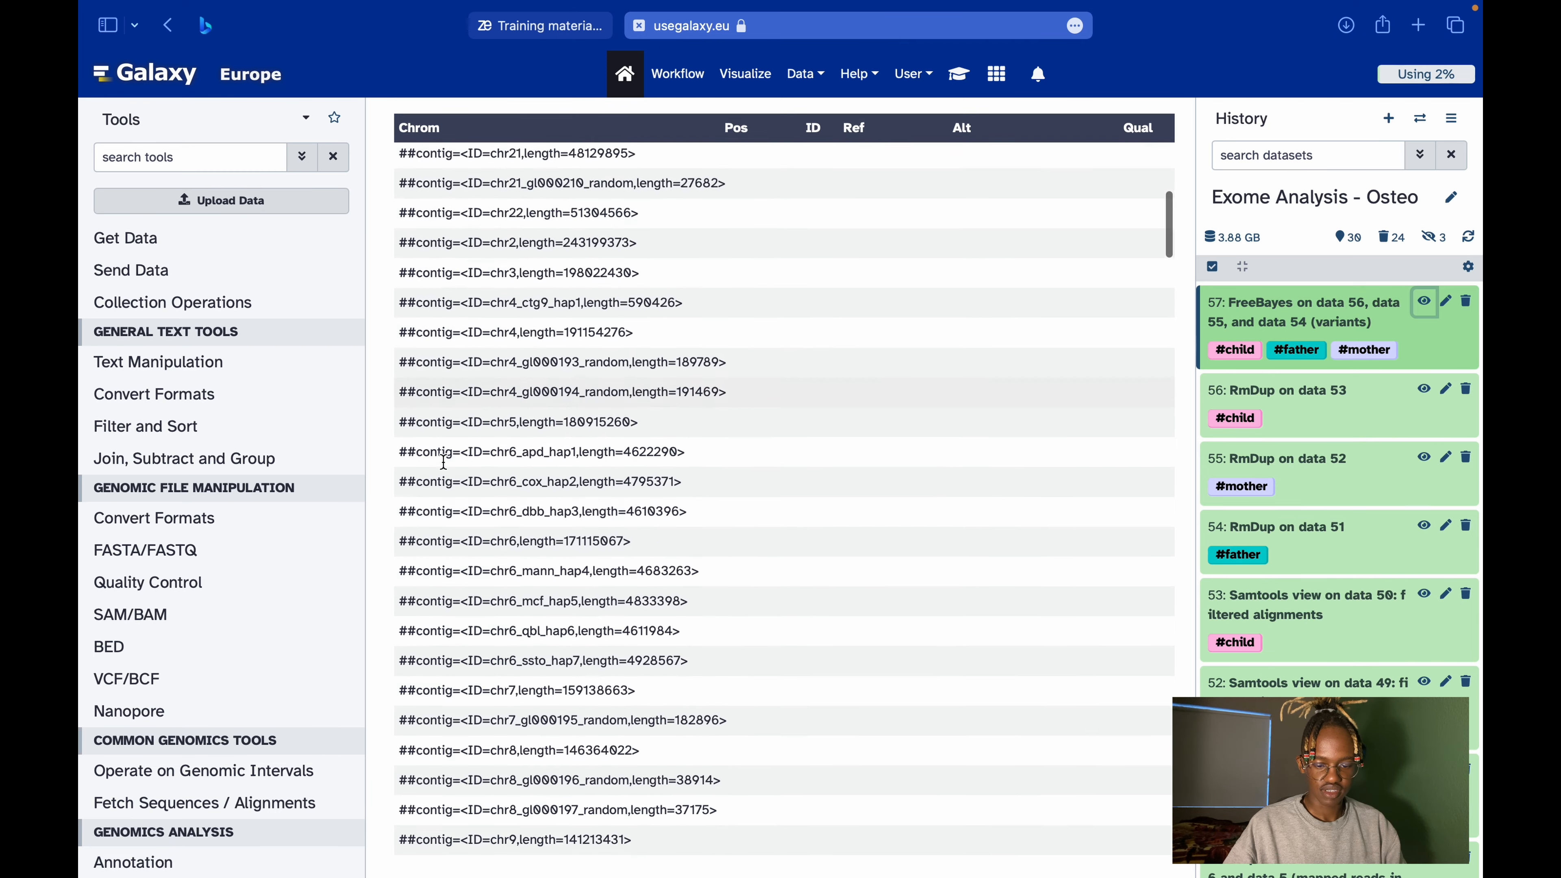
scroll(444, 462, "down", 15)
scroll(443, 461, "up", 7)
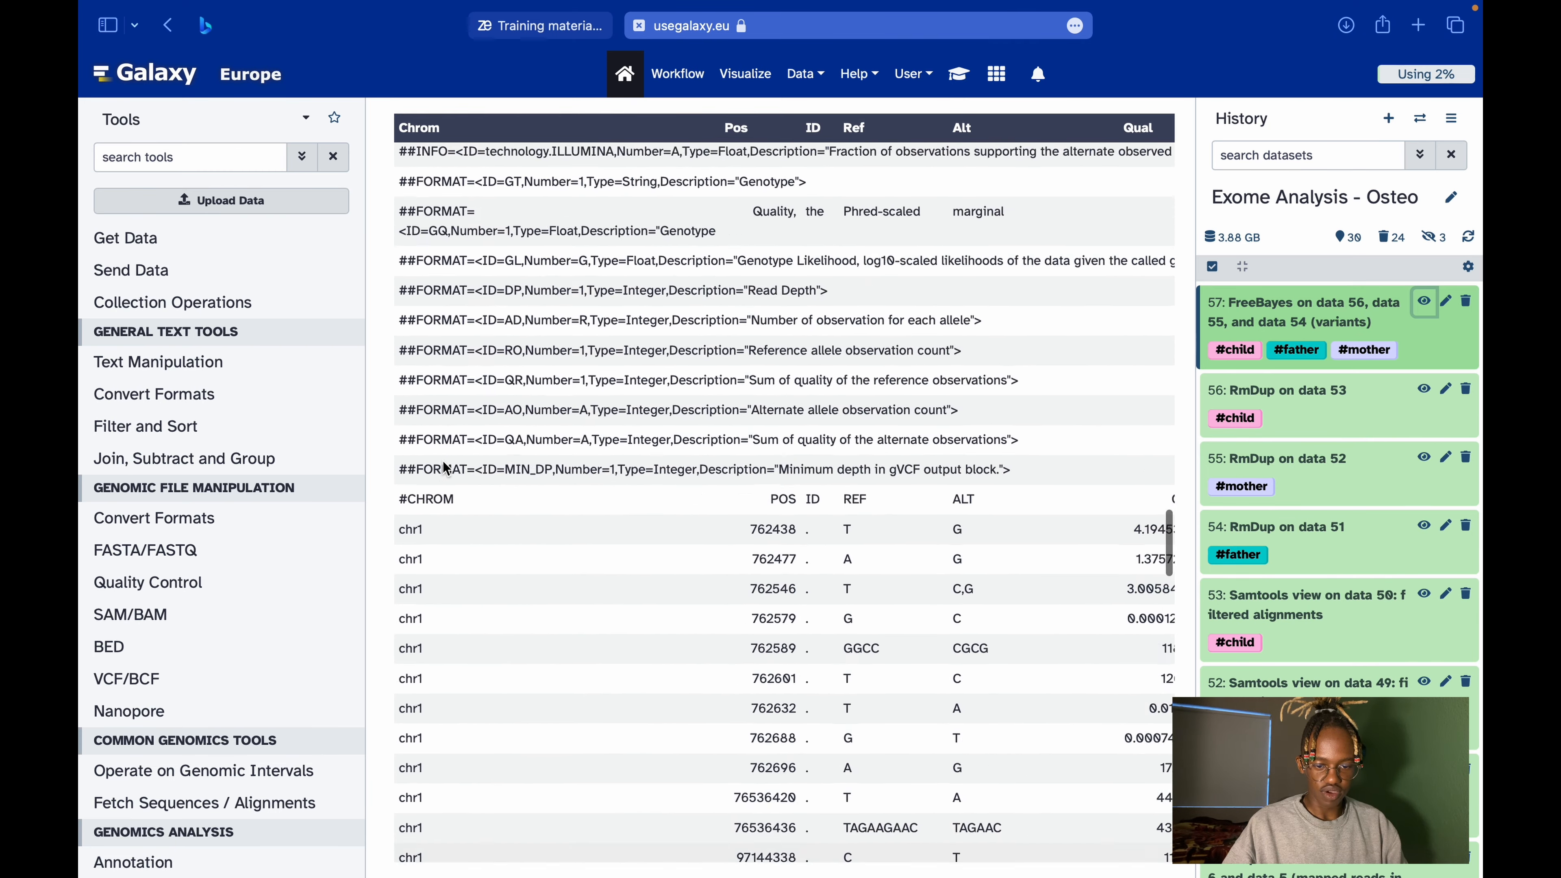
scroll(442, 461, "down", 4)
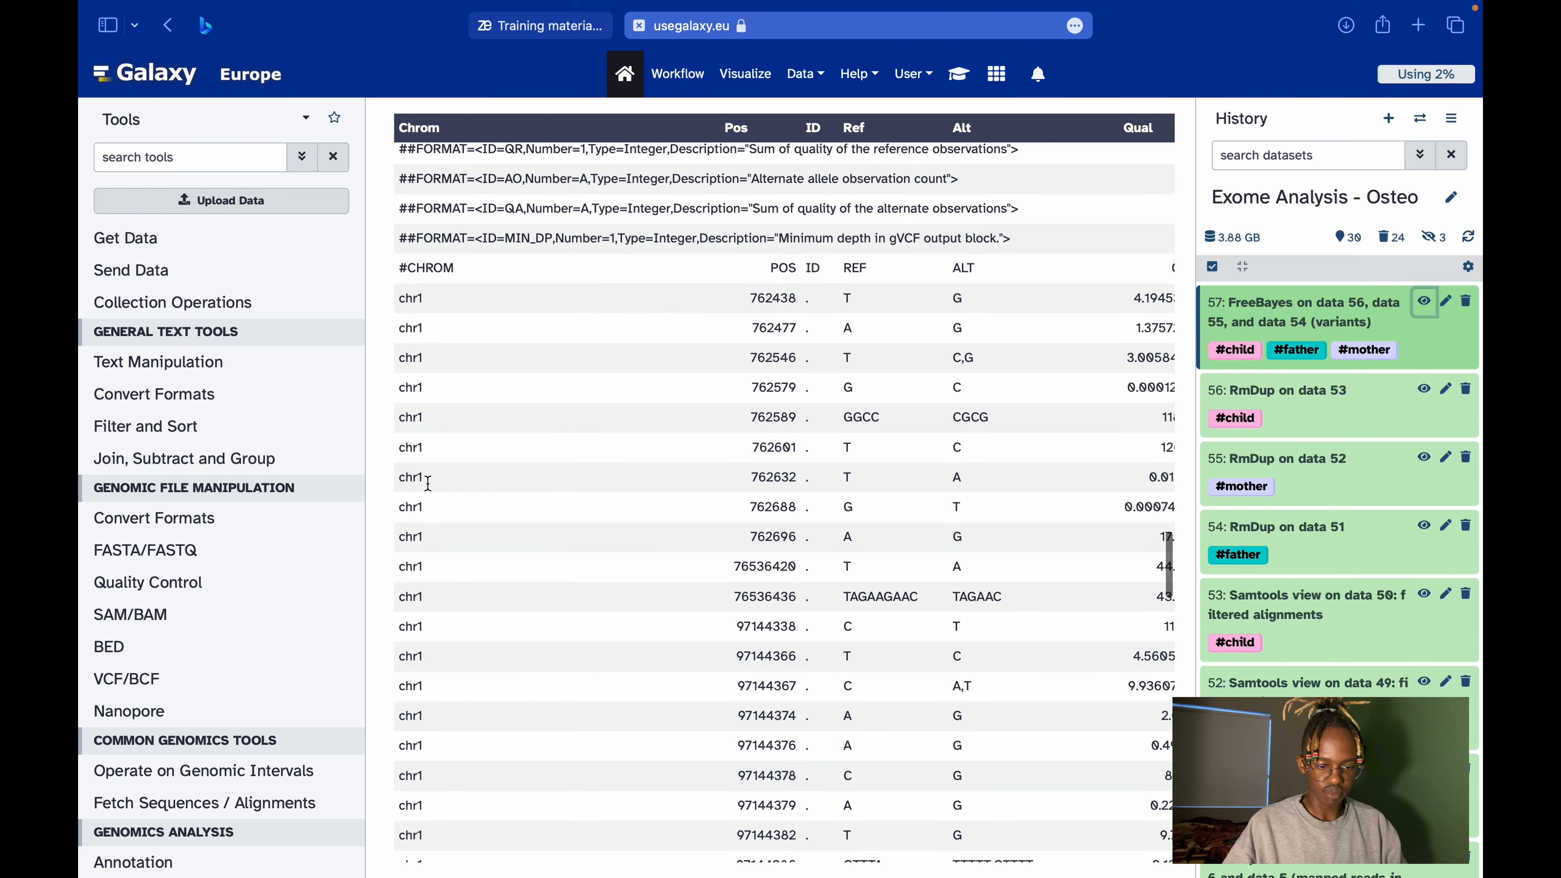
Examine the position, REF, ALT and QUAL columns of the first variant records in the FreeBayes output.
scroll(666, 454, "down", 3)
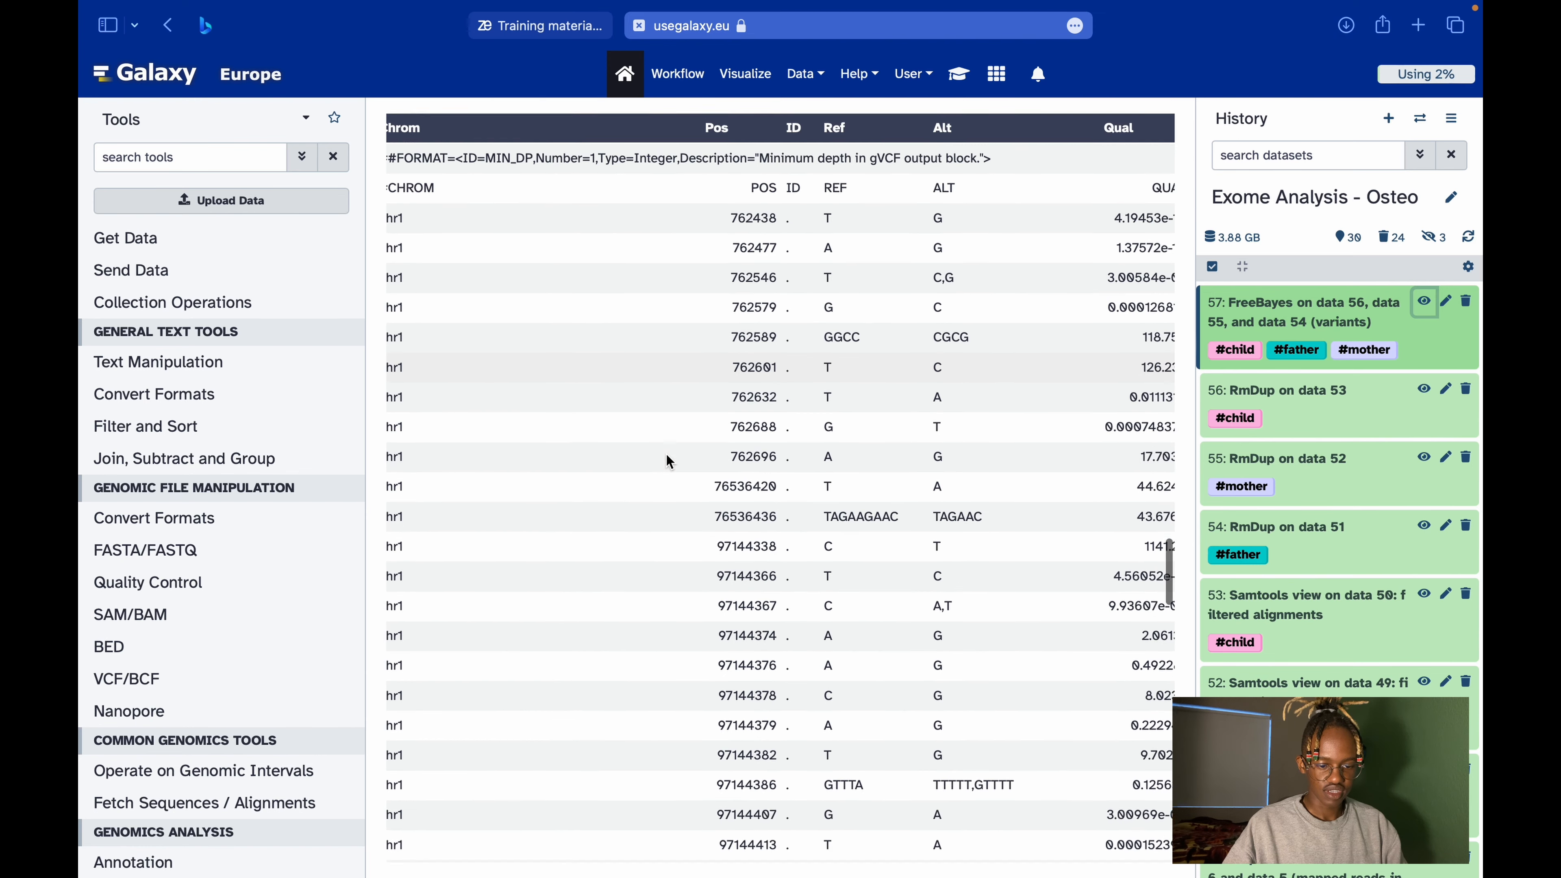
scroll(669, 462, "right", 3)
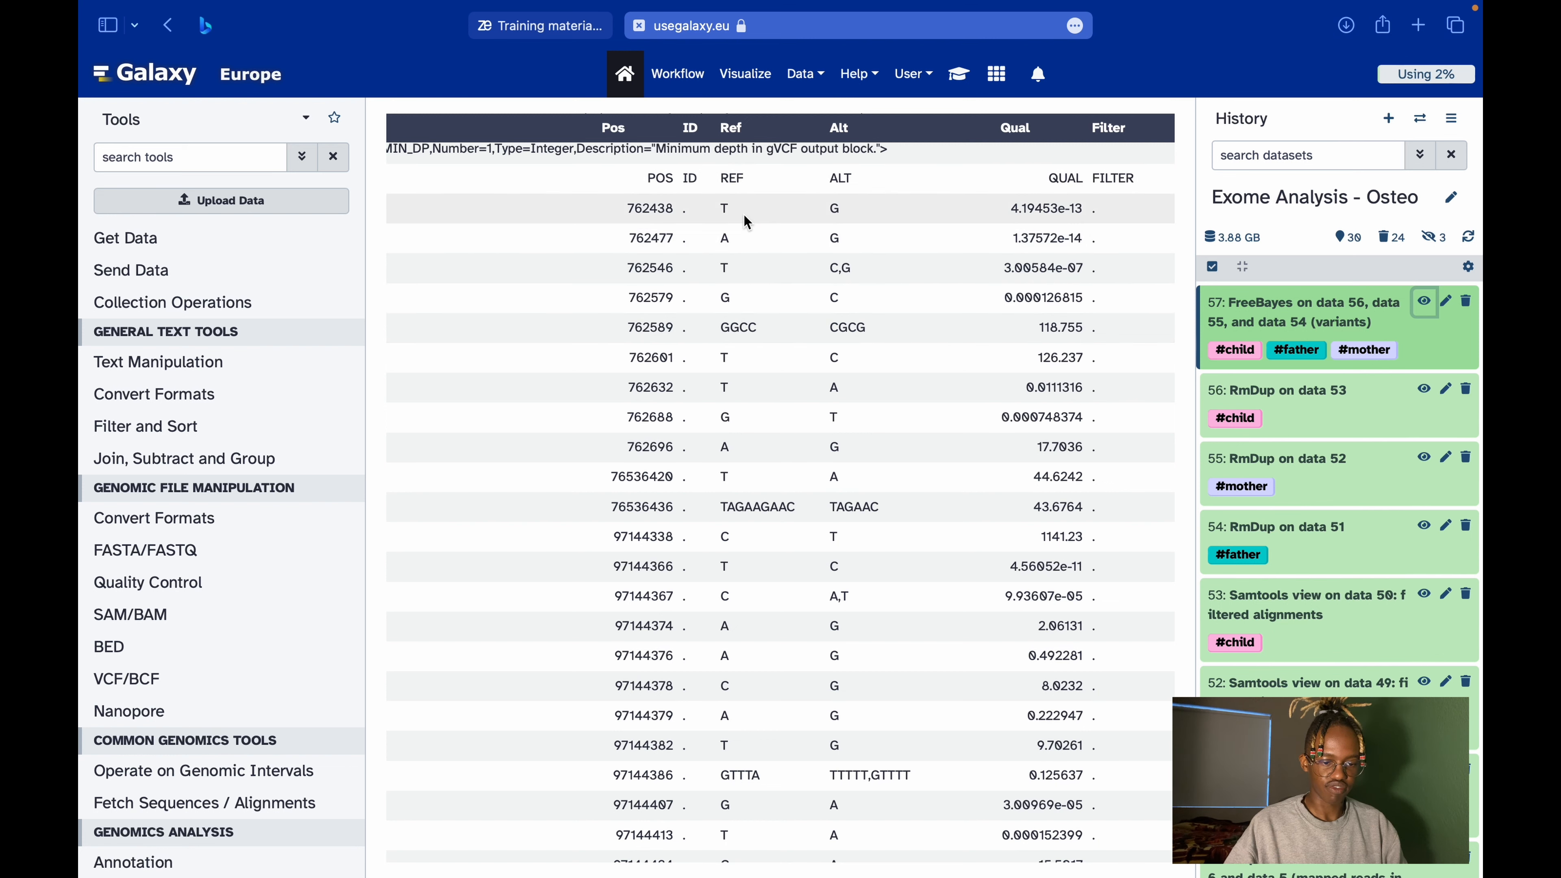
double_click(723, 208)
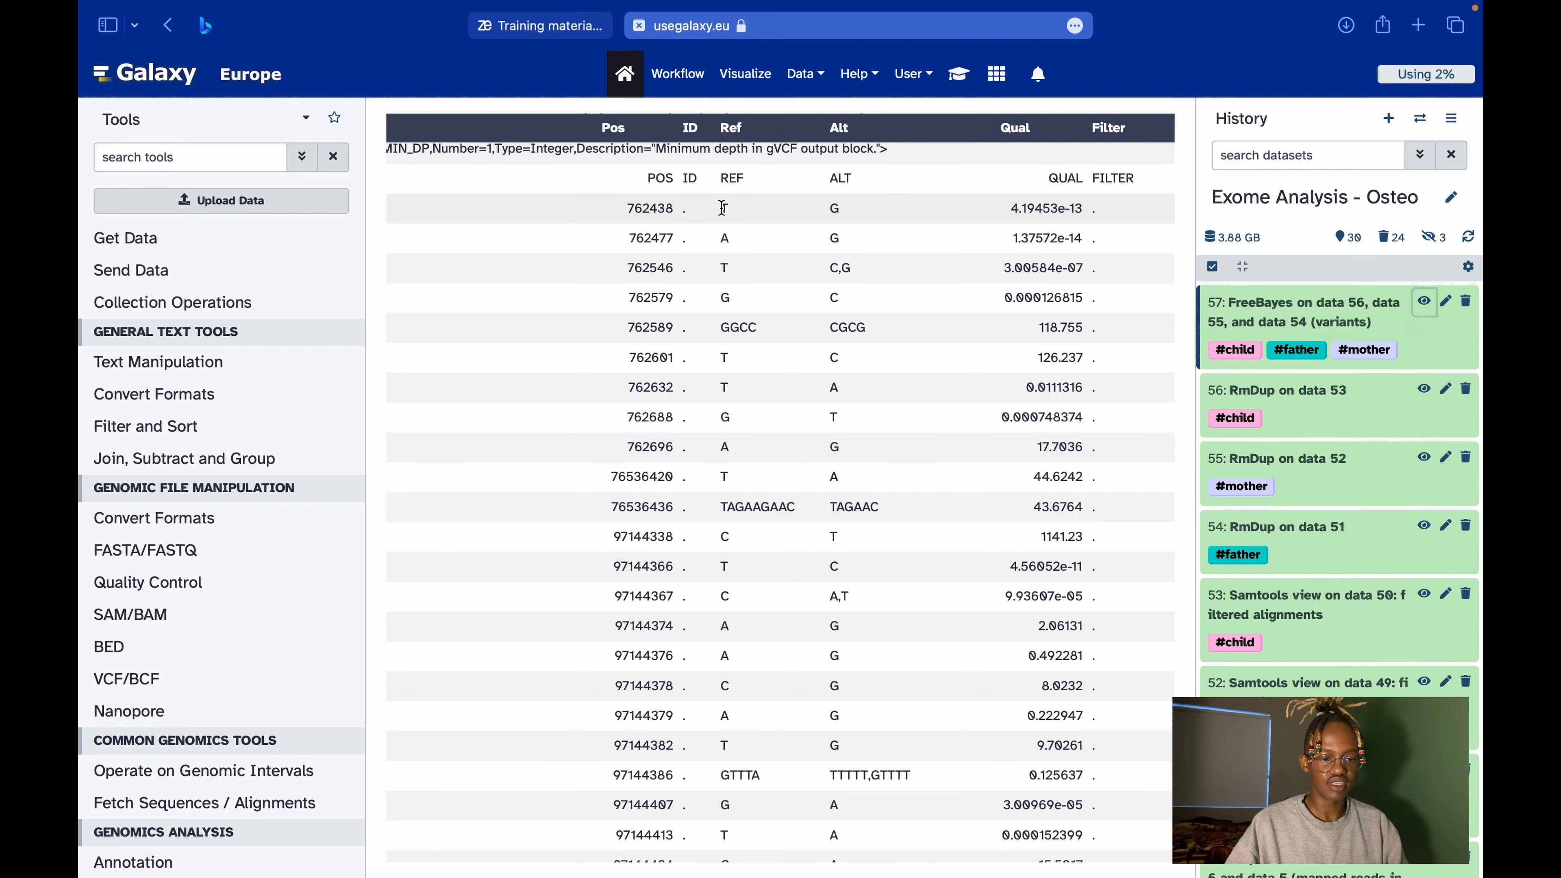
left_click_drag(826, 214, 894, 207)
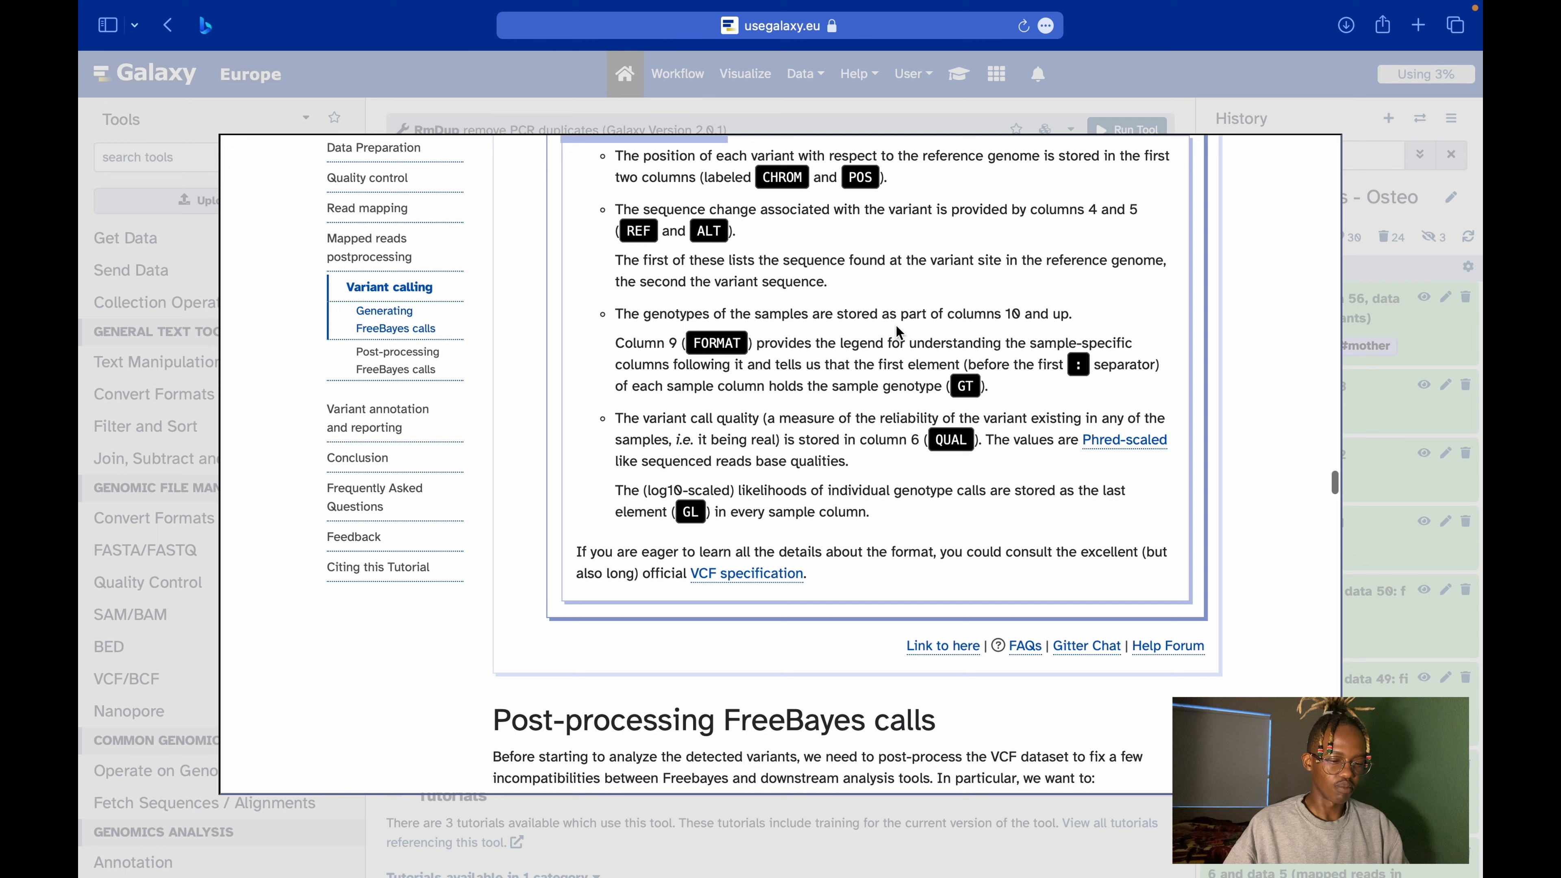
Read the tutorial's VCF column explanation and post-processing section for FreeBayes calls, and open the linked bcftools norm tool.
scroll(897, 325, "down", 1)
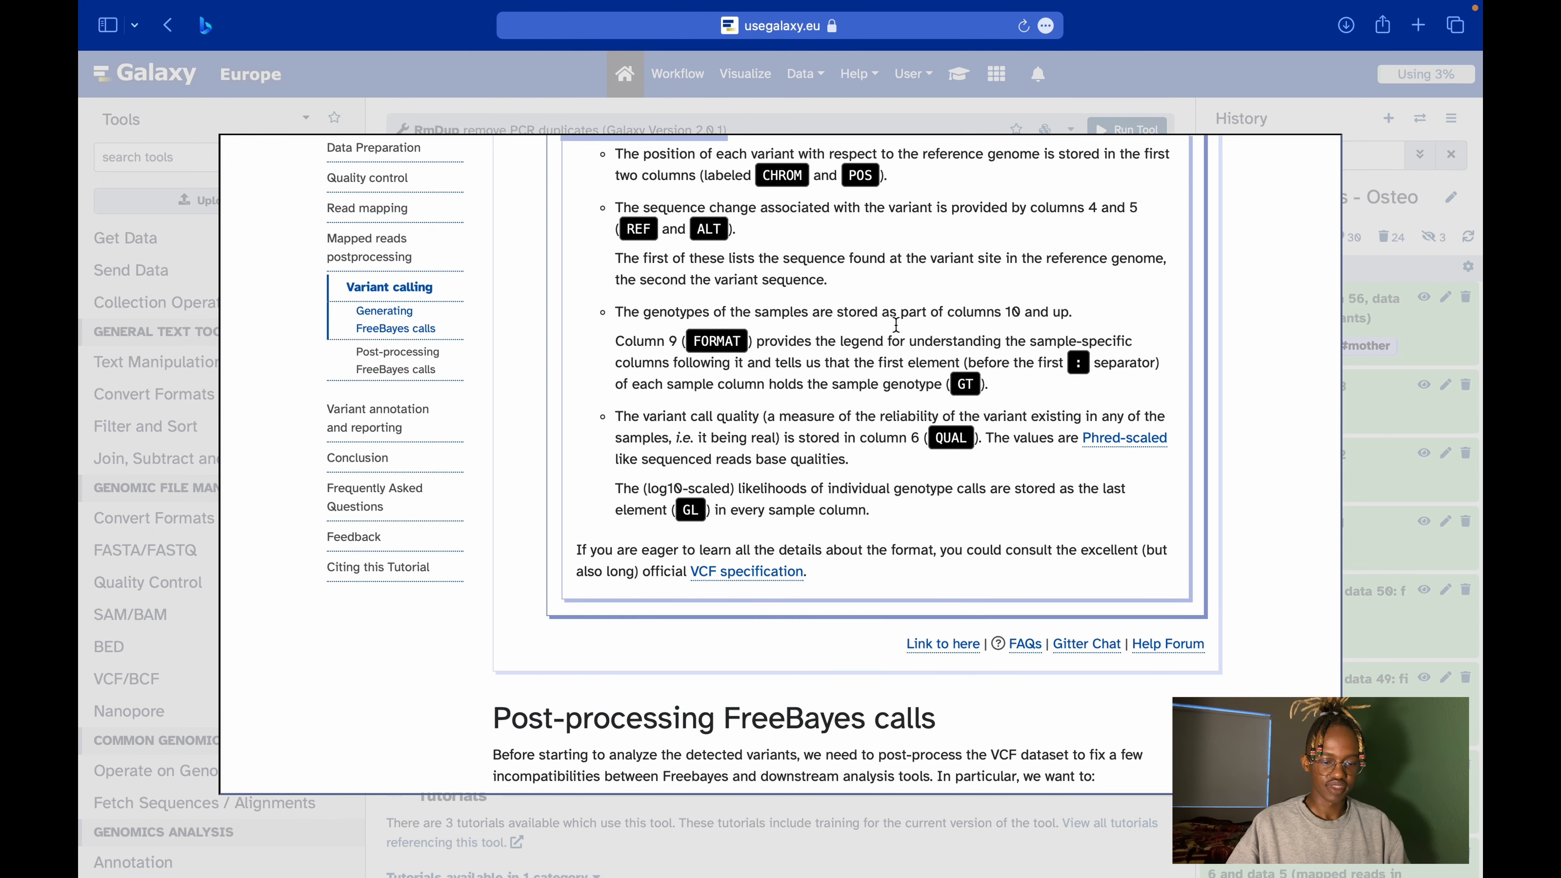
scroll(897, 325, "down", 10)
scroll(897, 326, "up", 1)
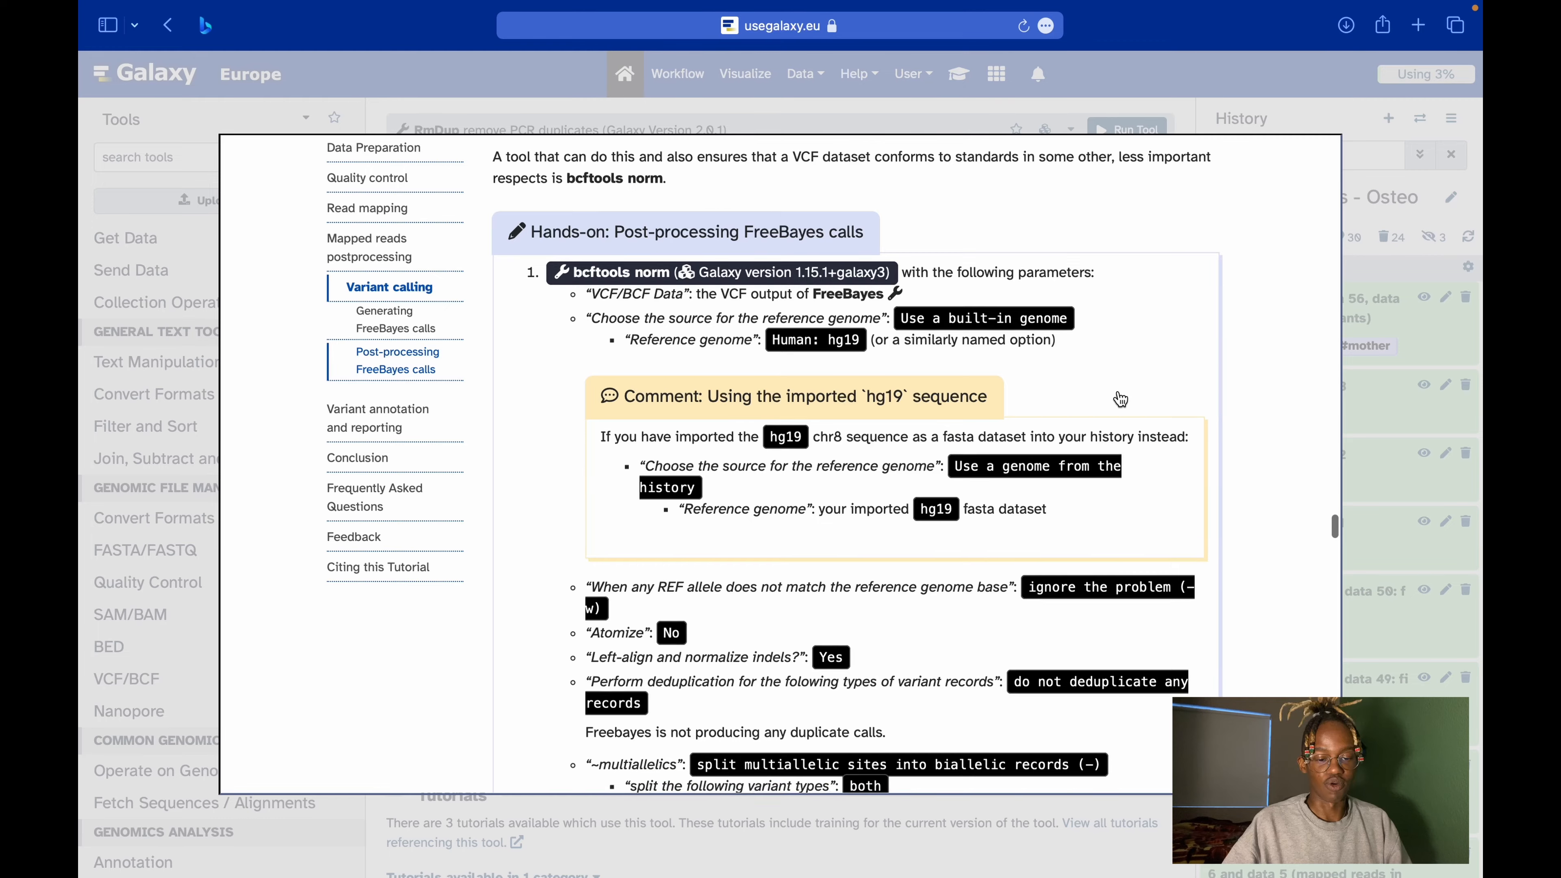
scroll(1119, 399, "down", 2)
scroll(1118, 391, "up", 1)
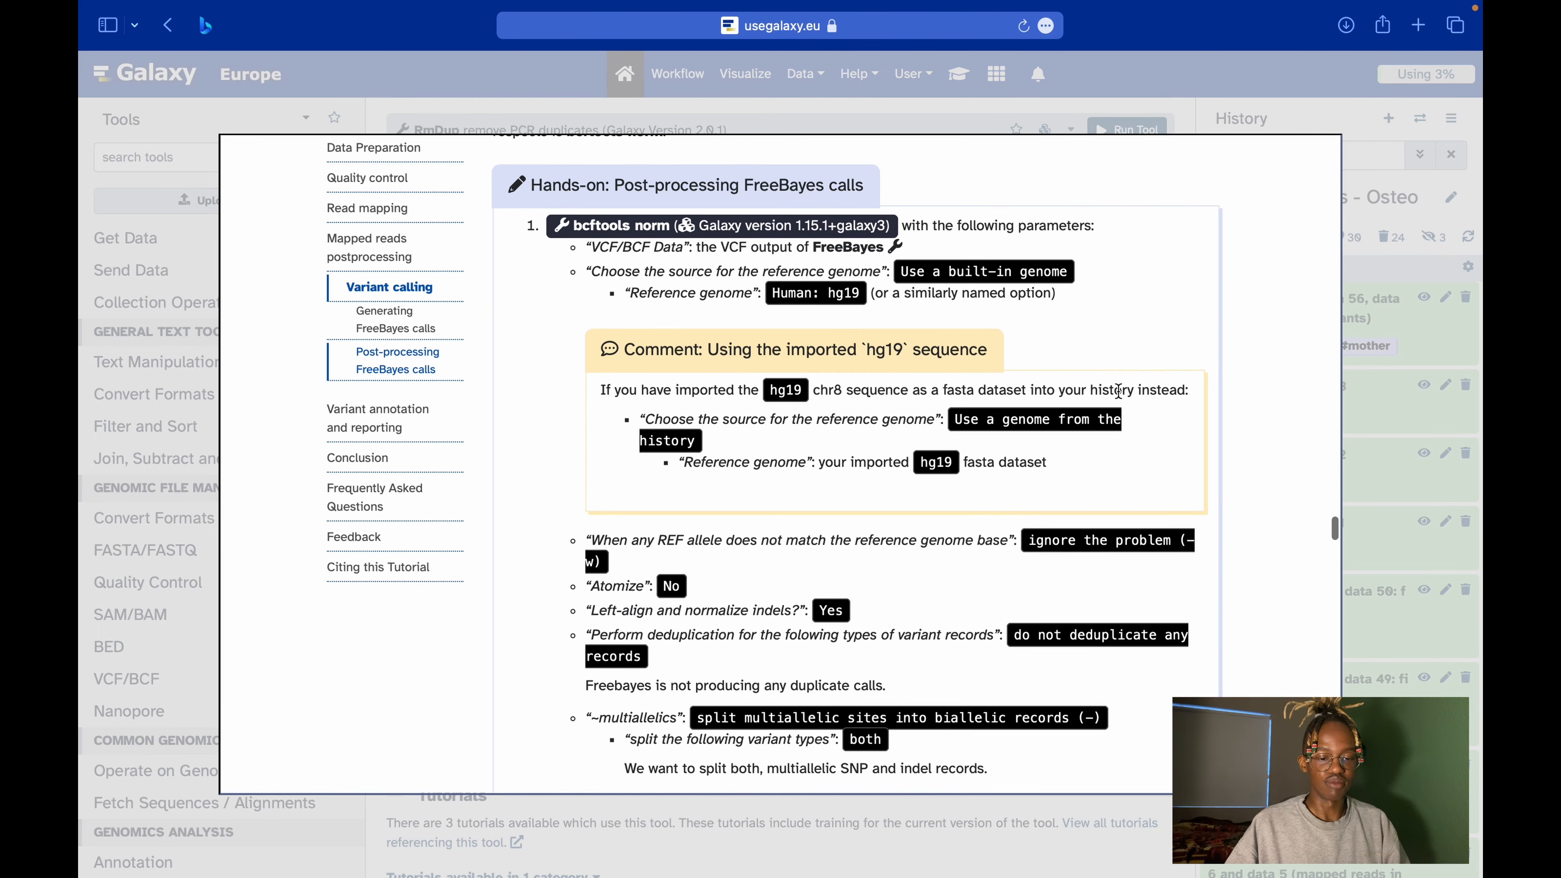
left_click(663, 233)
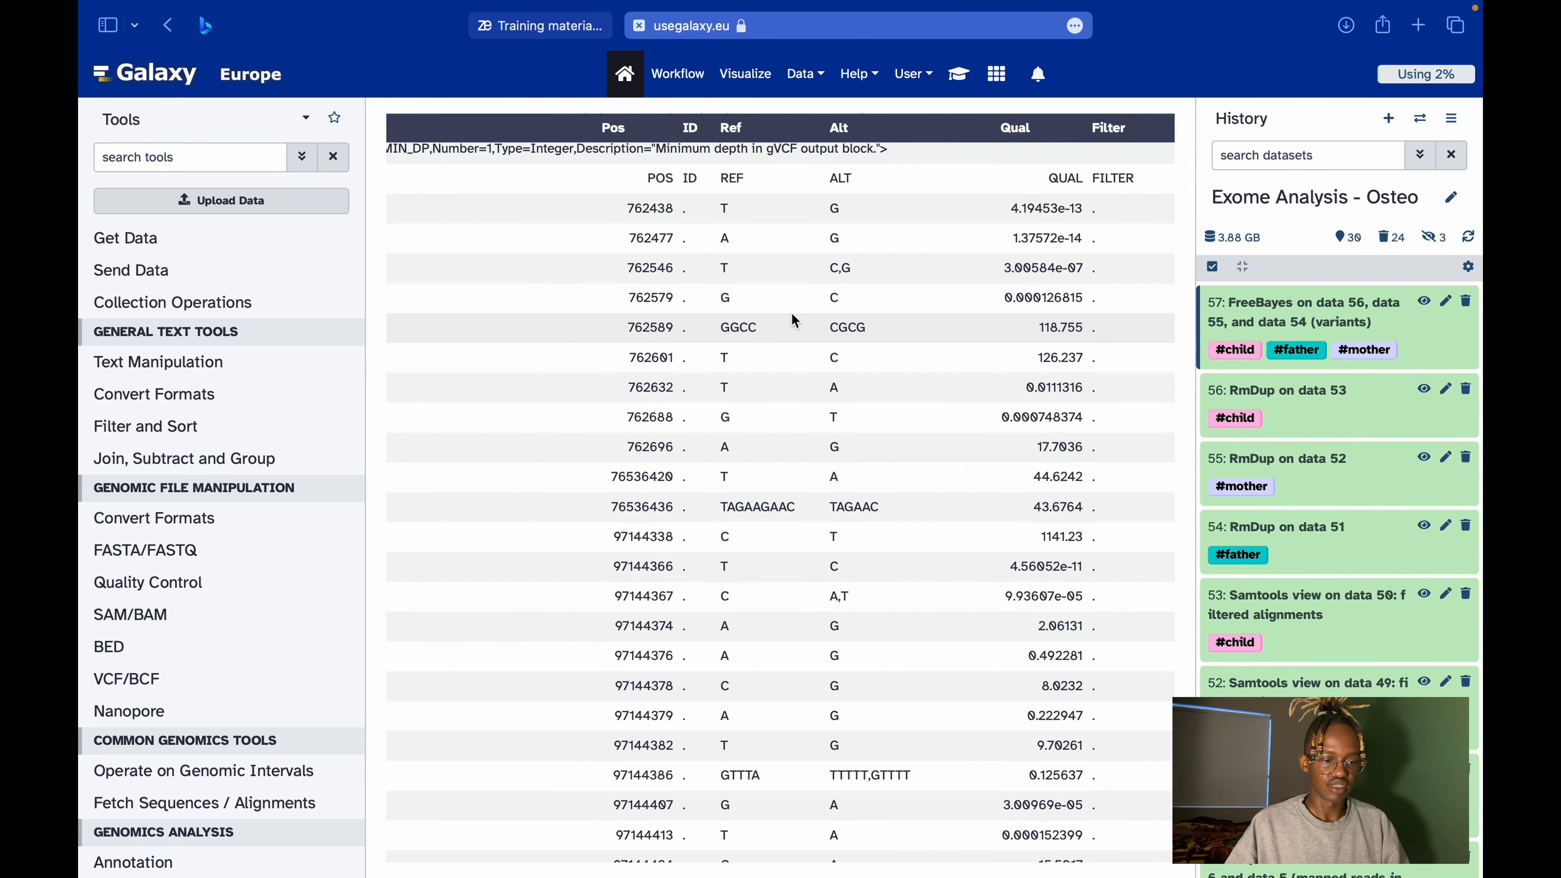
Reopen the training material in the dataset view's tab at the bcftools norm hands-on and compare its parameters with the tool form.
left_click(959, 79)
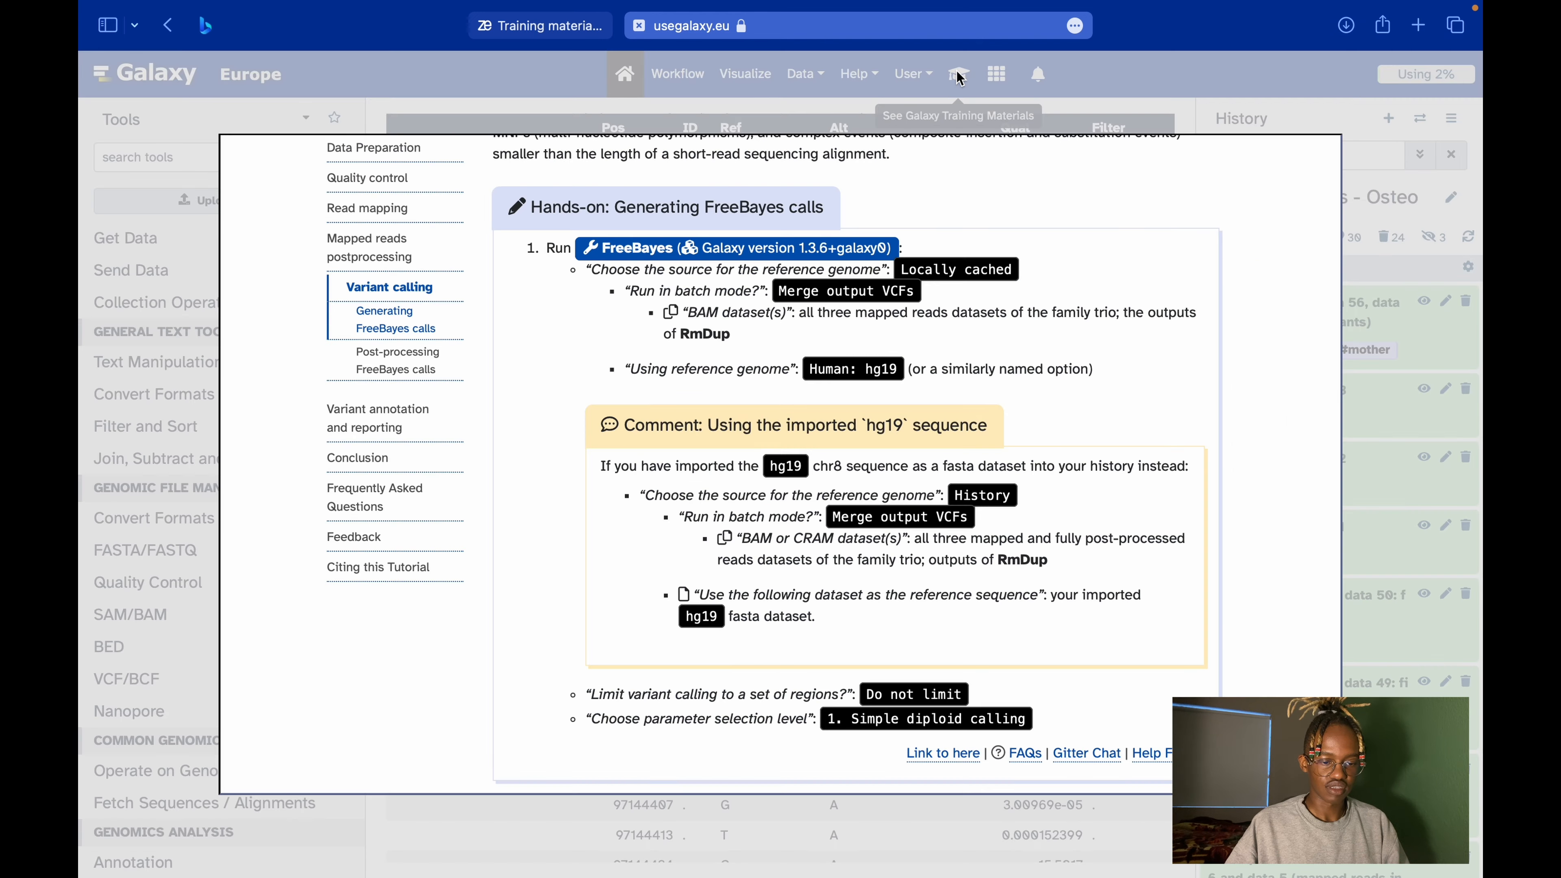
scroll(1190, 434, "down", 15)
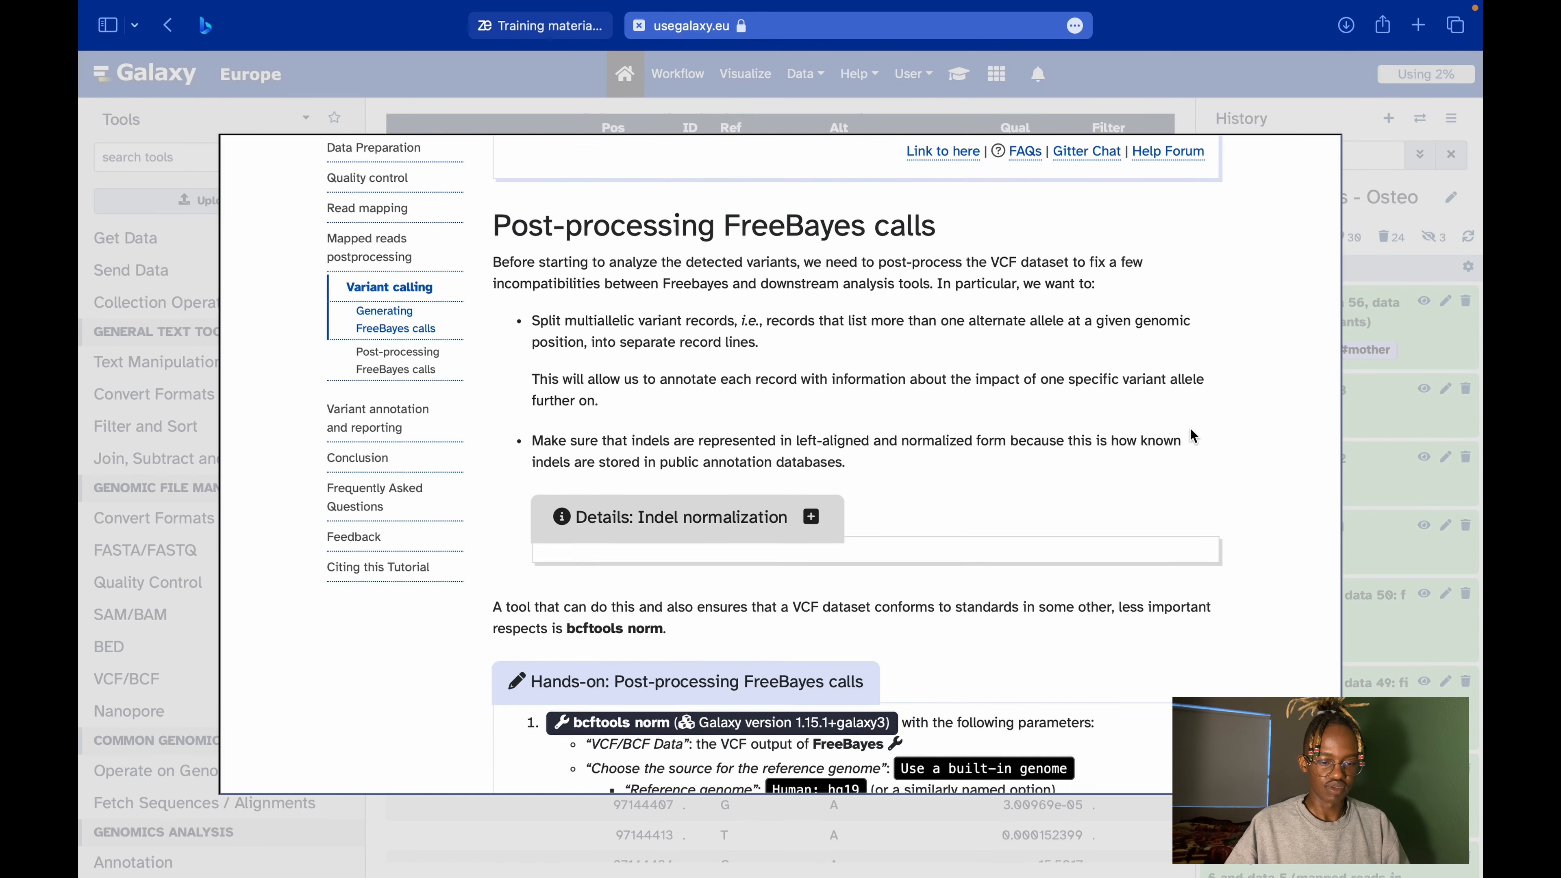
scroll(1190, 429, "down", 8)
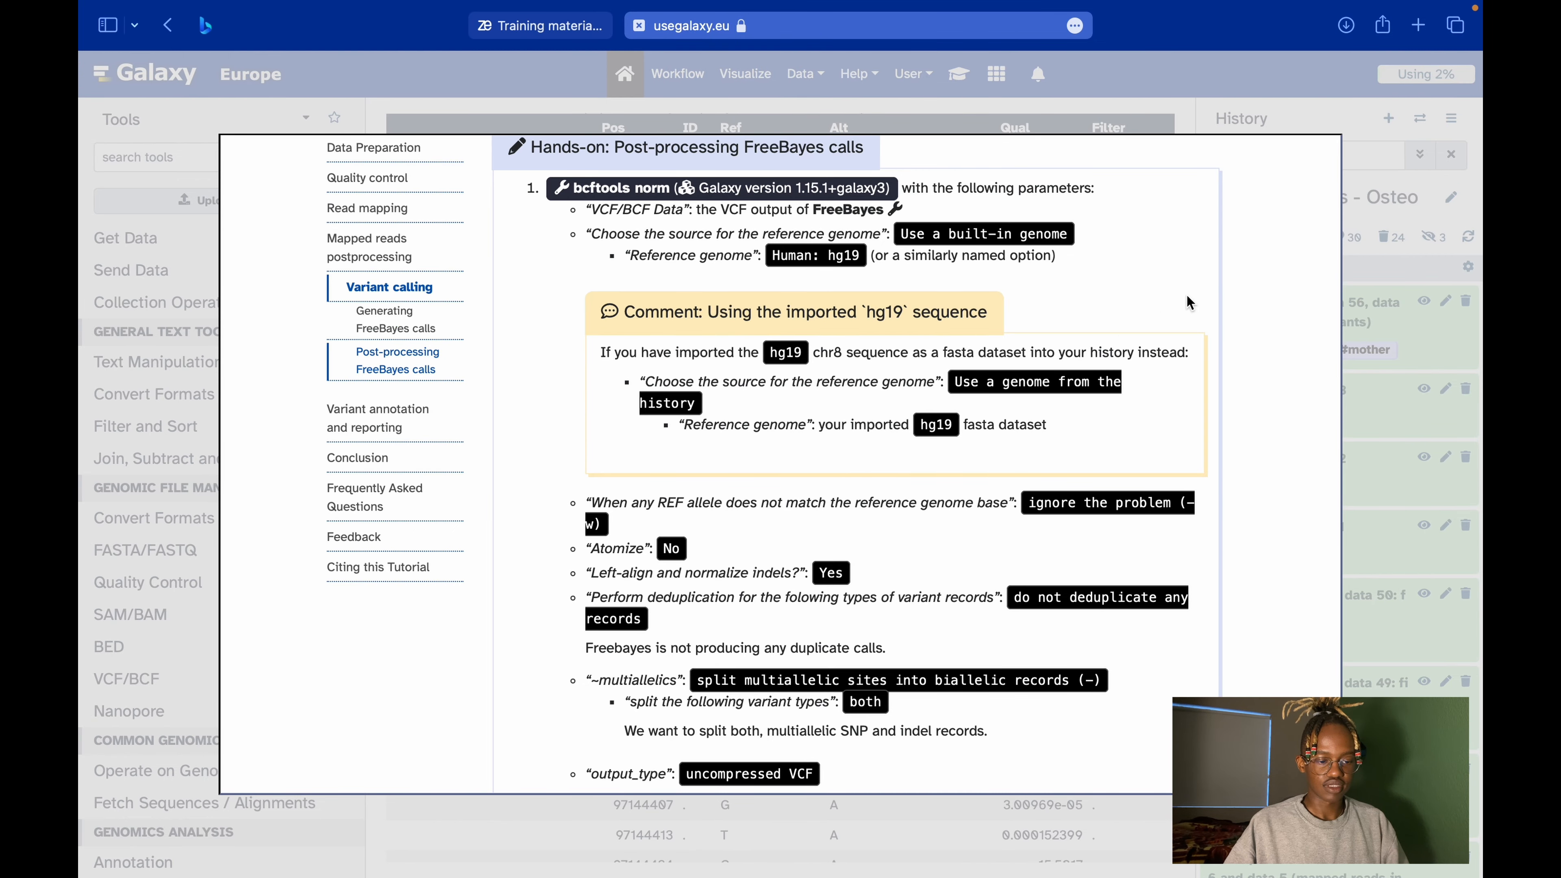
scroll(1187, 295, "down", 4)
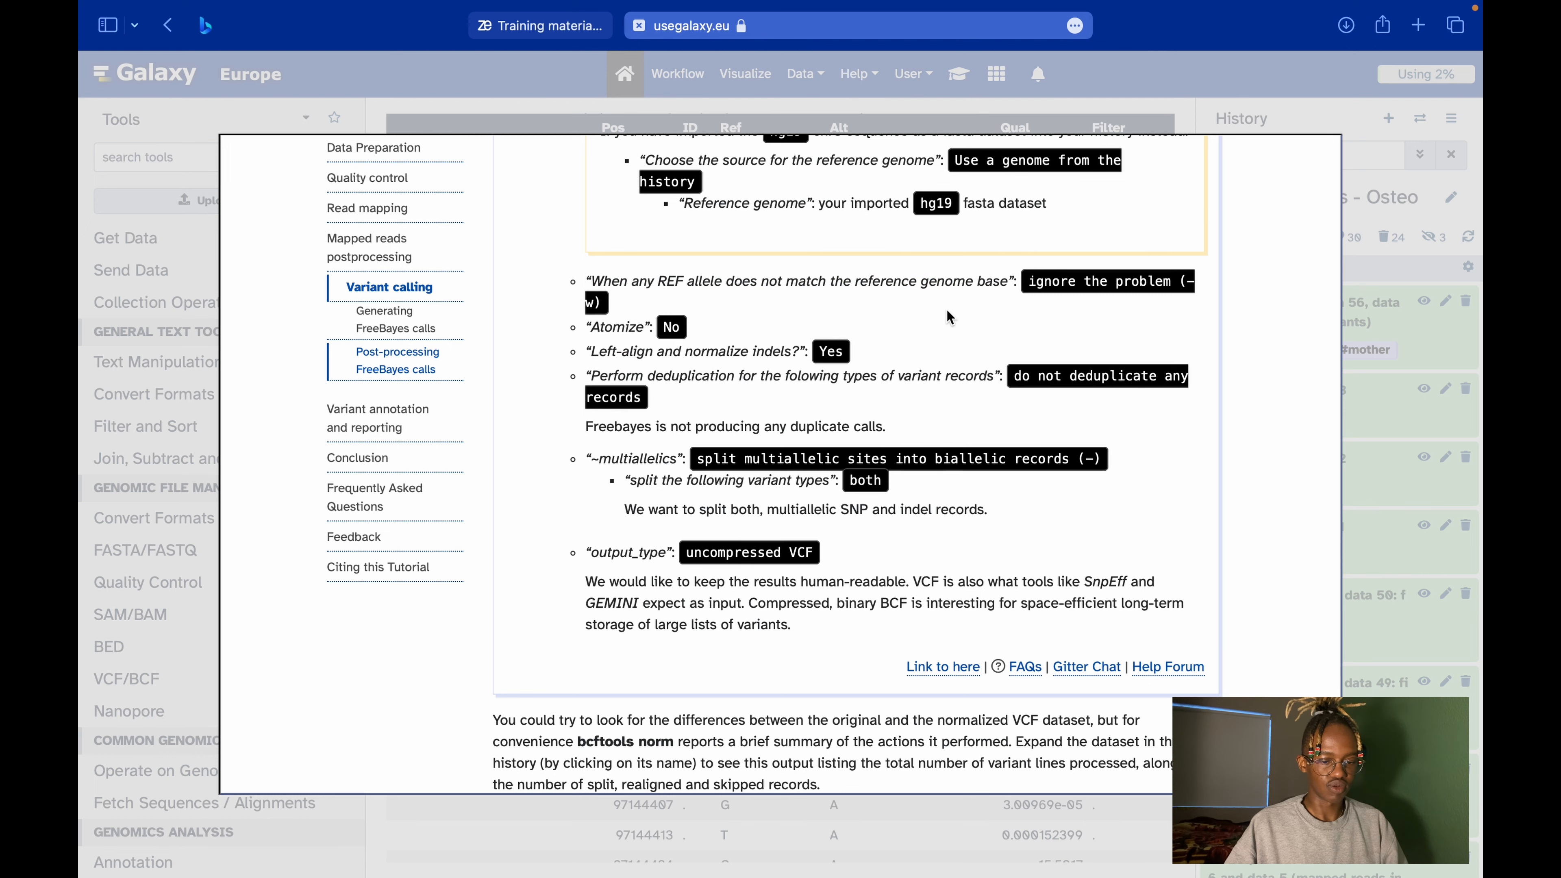
key("ctrl+Right")
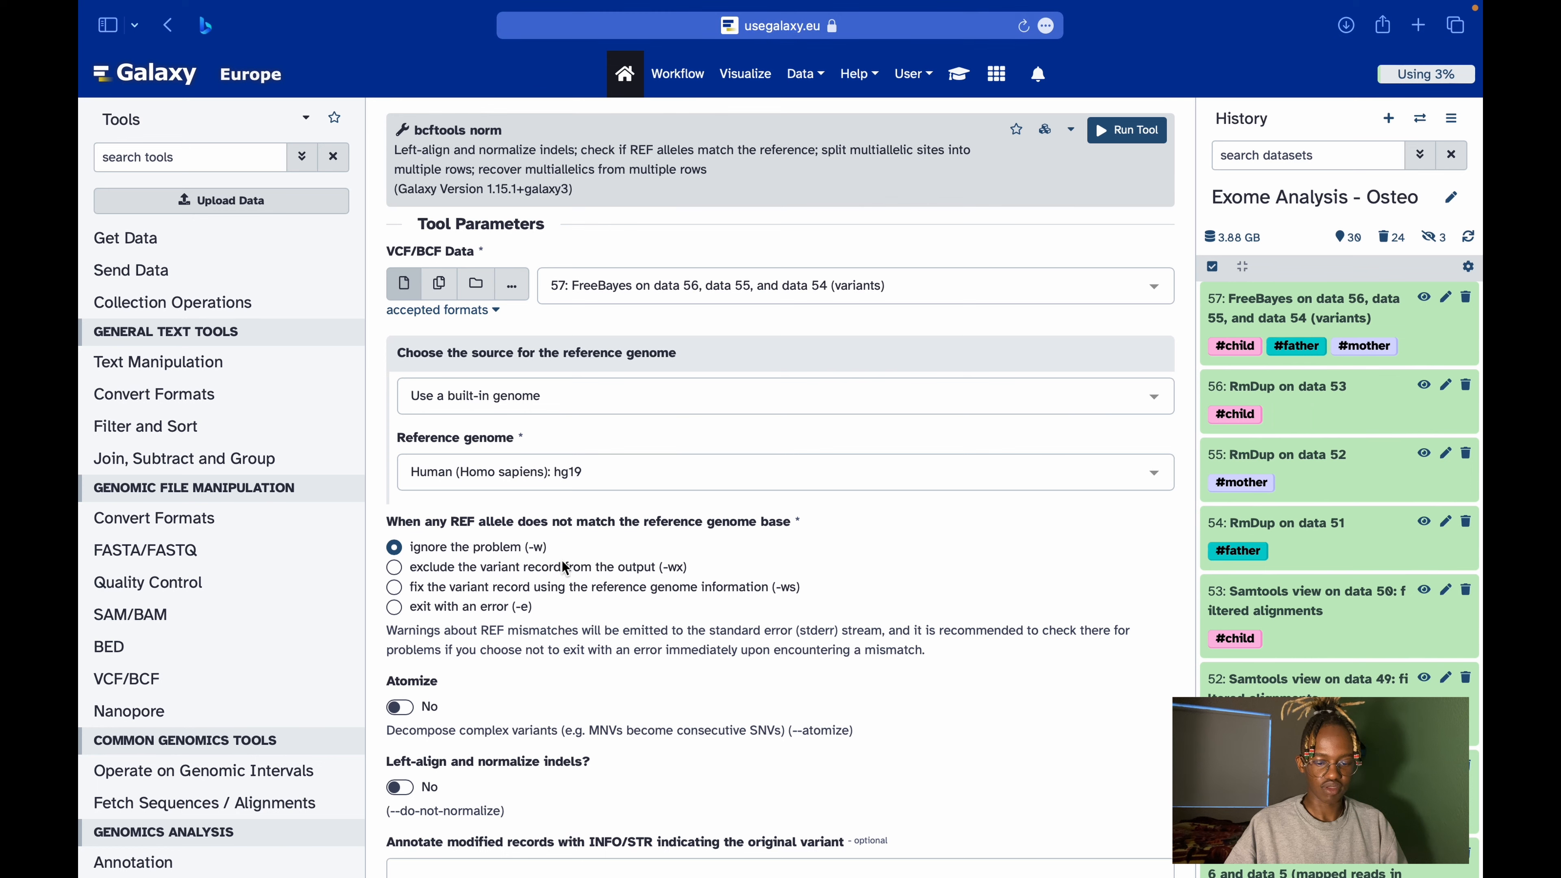
key("ctrl+Left")
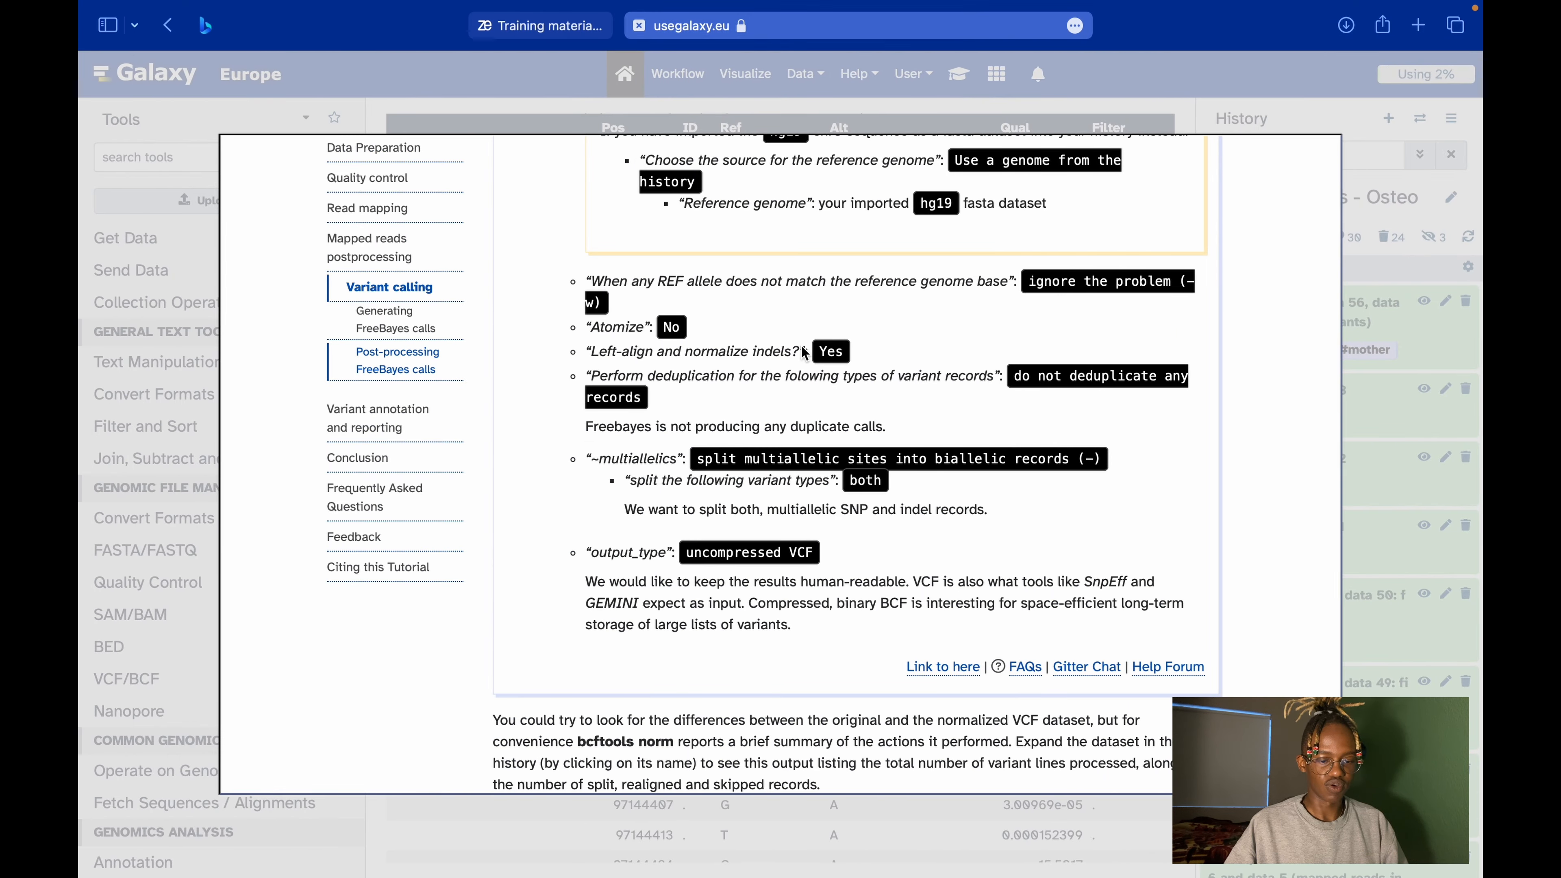